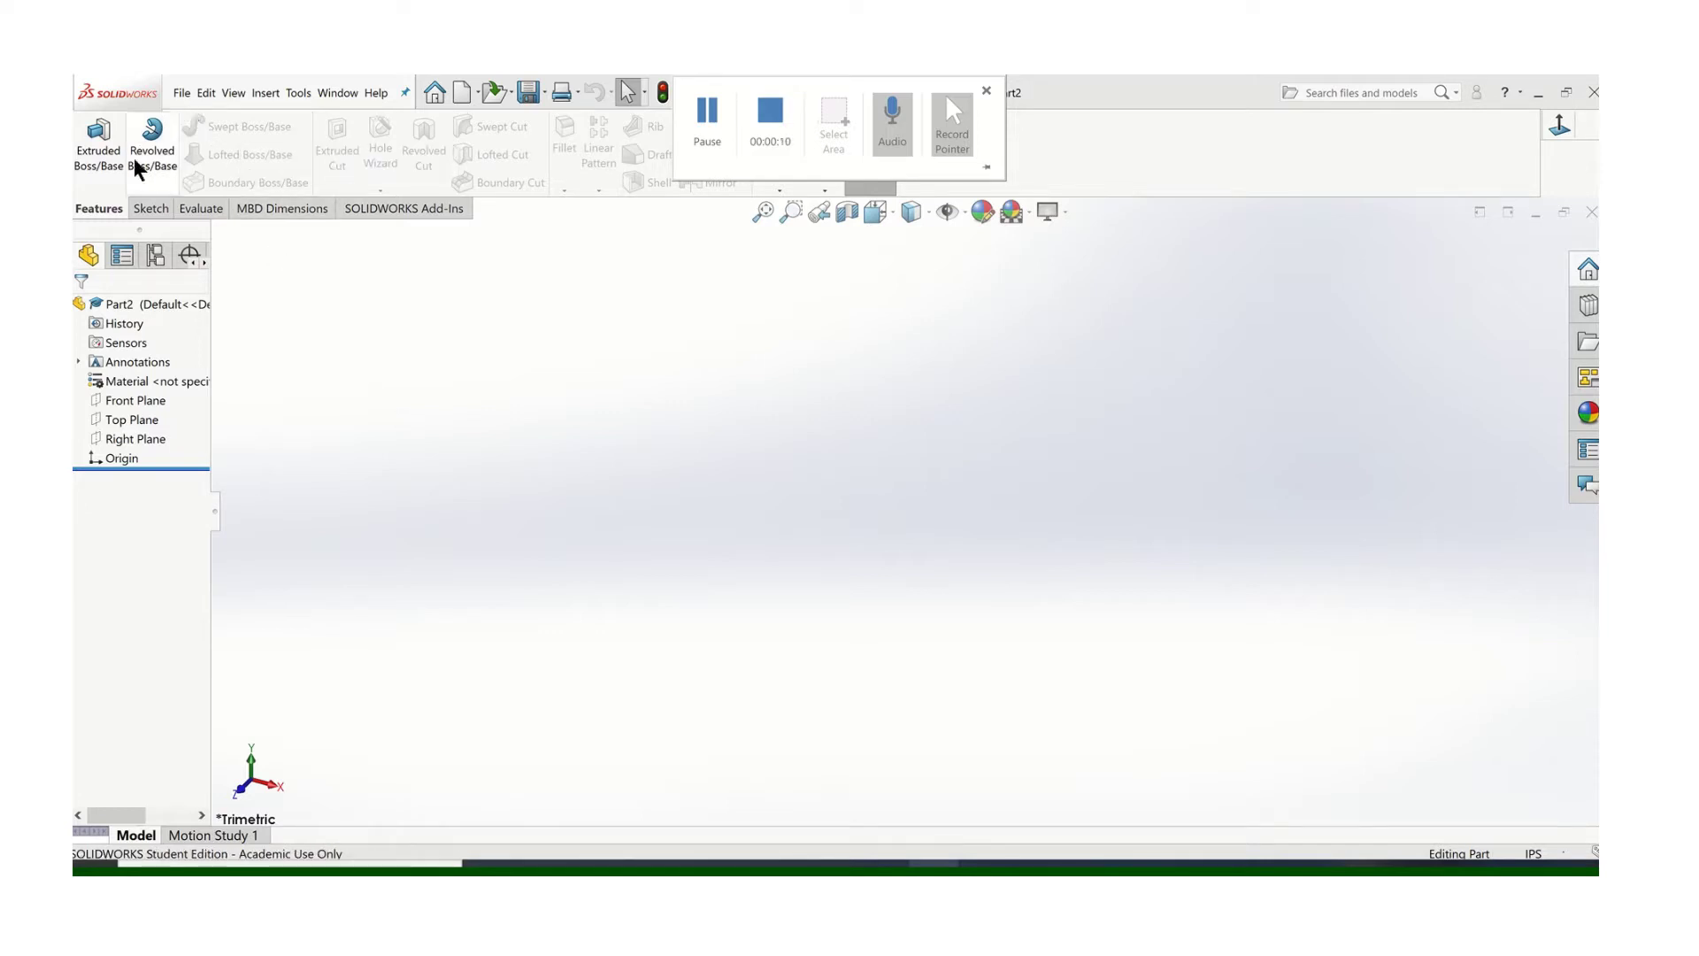
Step: On the Front Plane, sketch a slanted line to the origin and a horizontal line about 3.62 in long
click(149, 208)
click(92, 131)
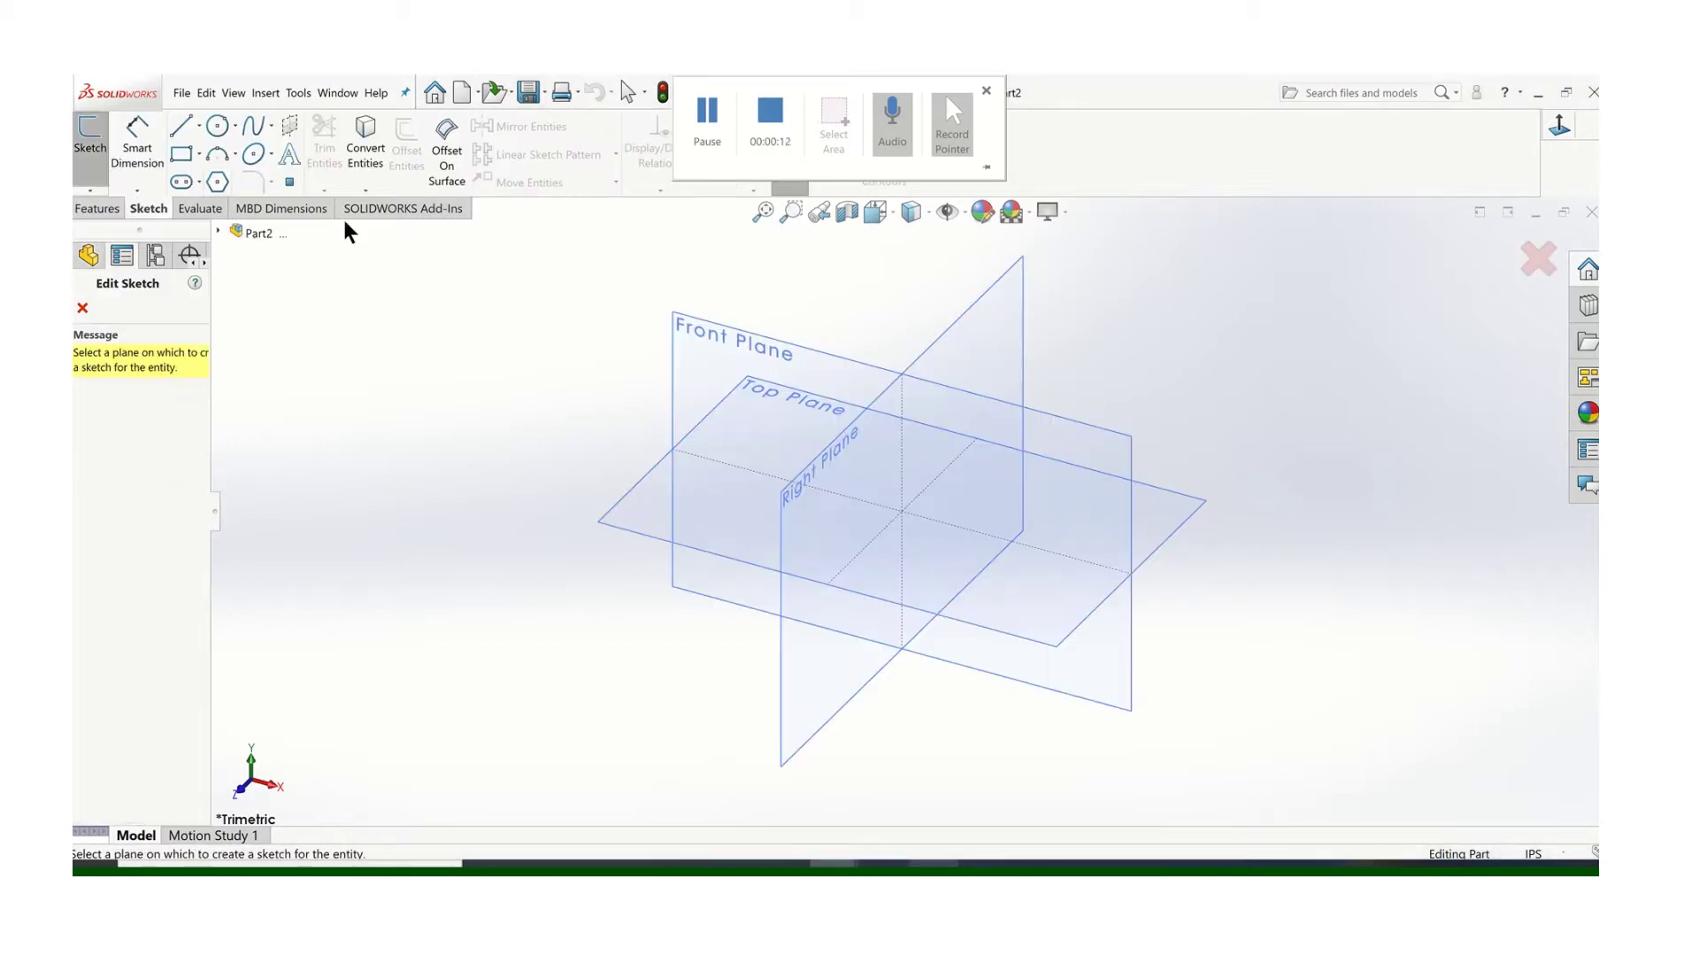
click(708, 333)
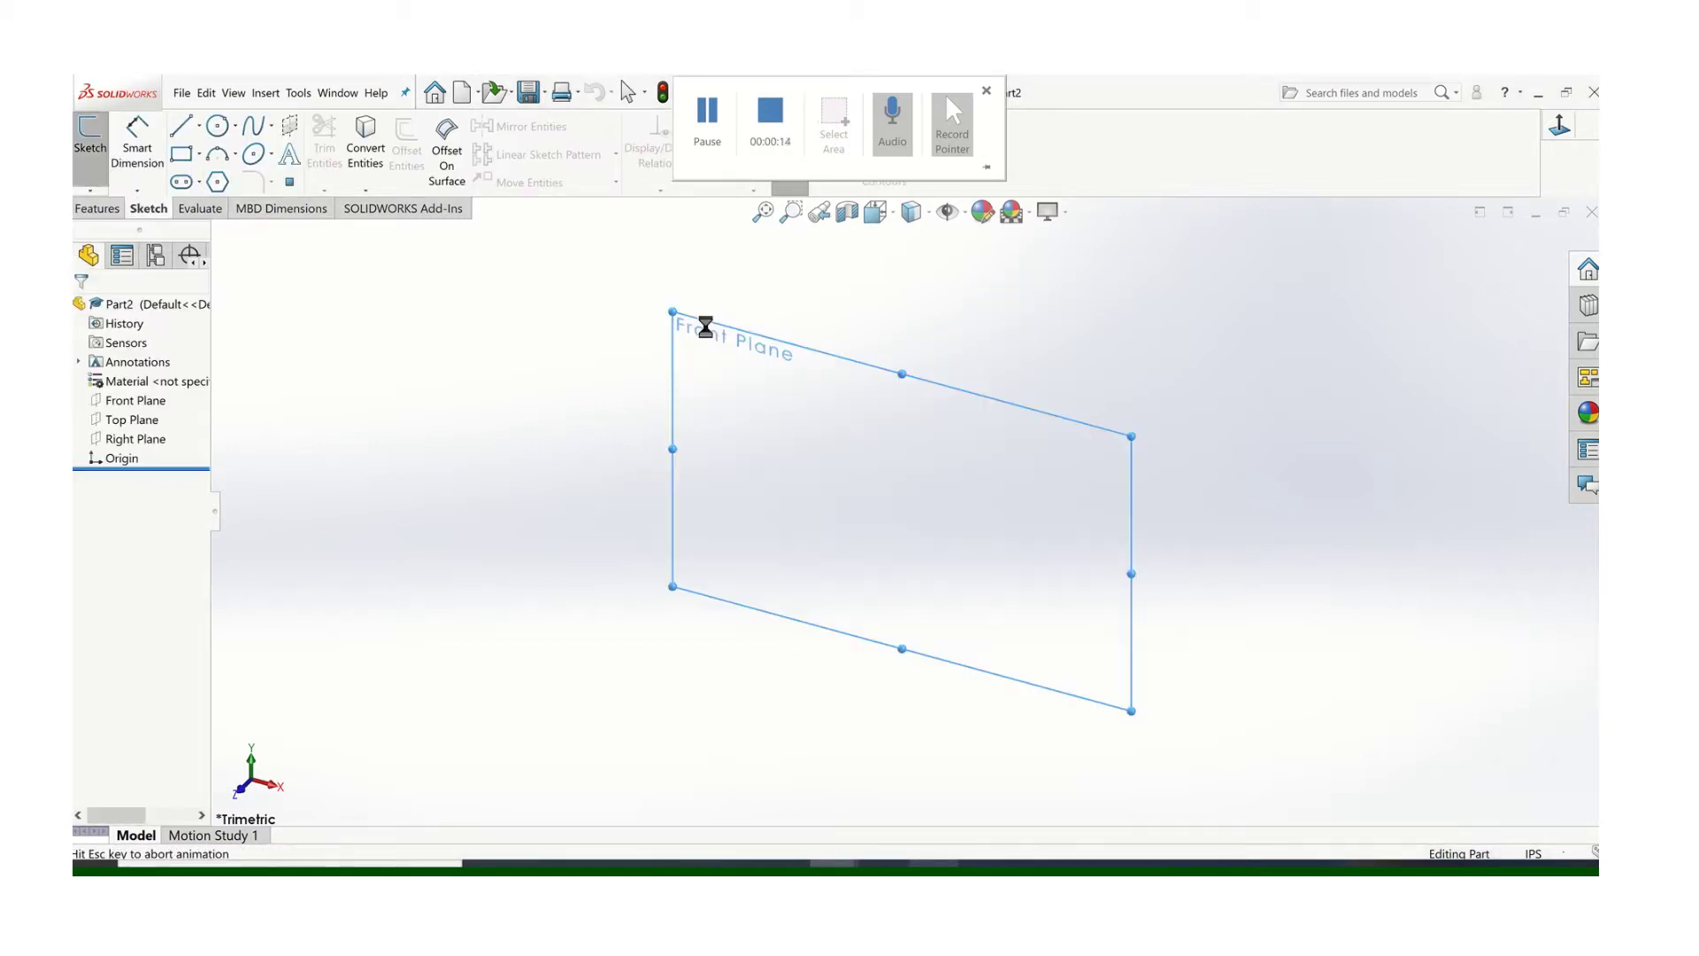
click(180, 127)
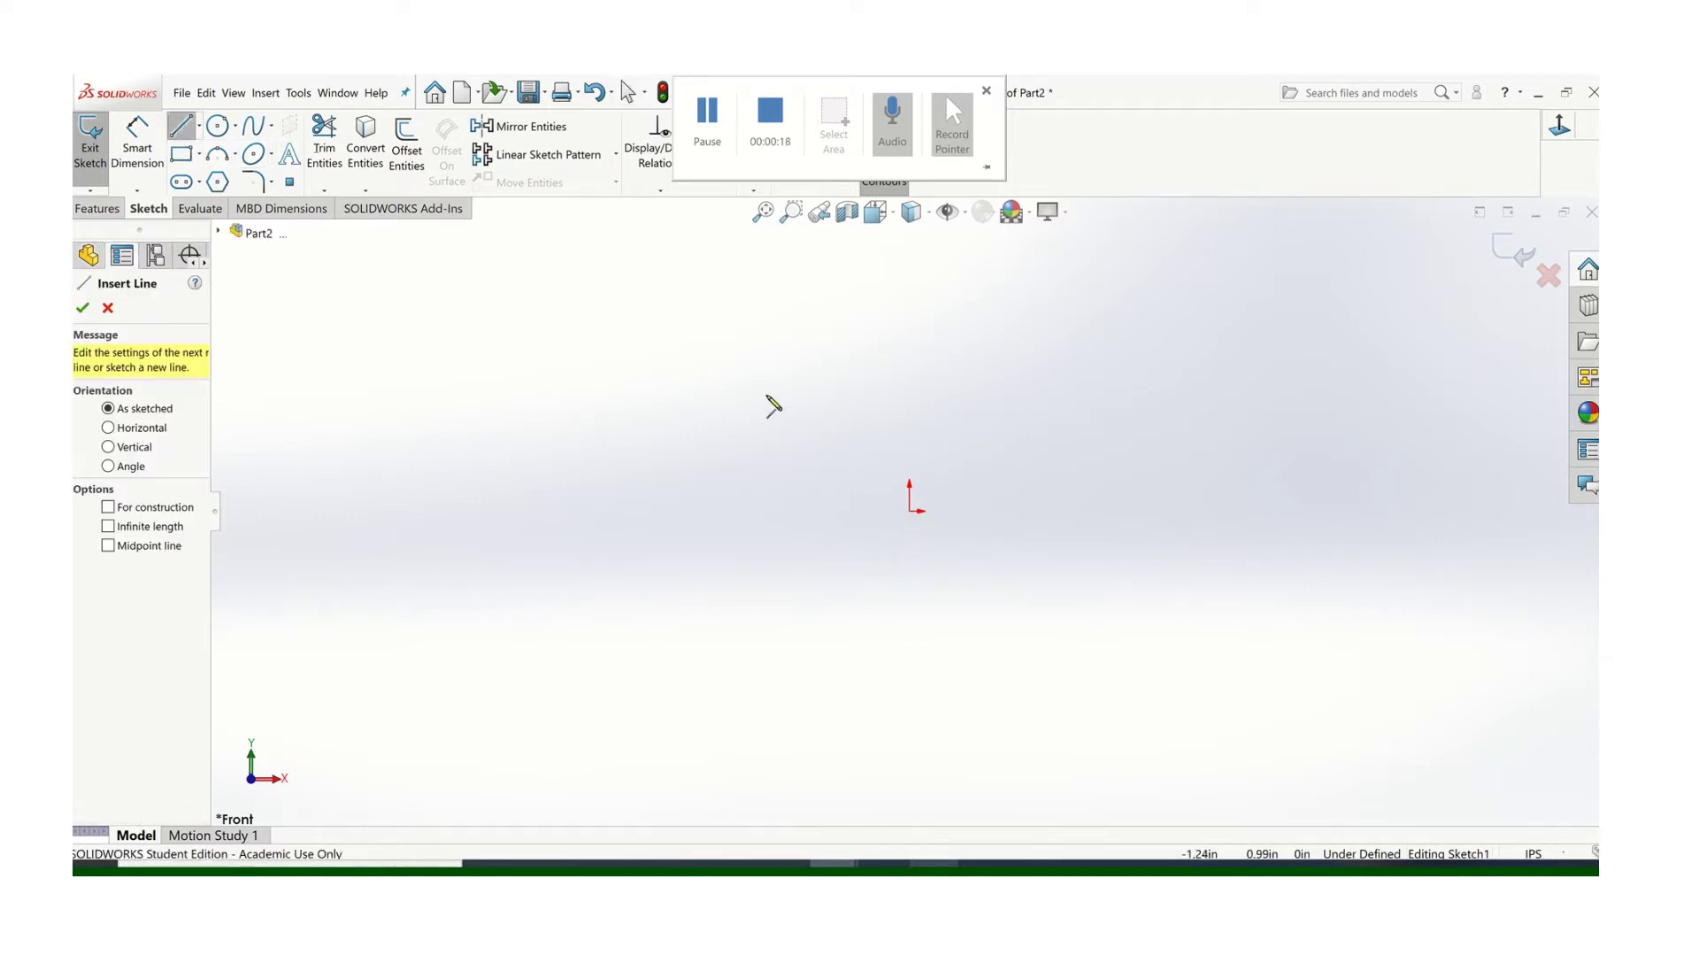
mouse_move(695, 343)
mouse_down()
mouse_move(847, 496)
mouse_move(910, 511)
mouse_up()
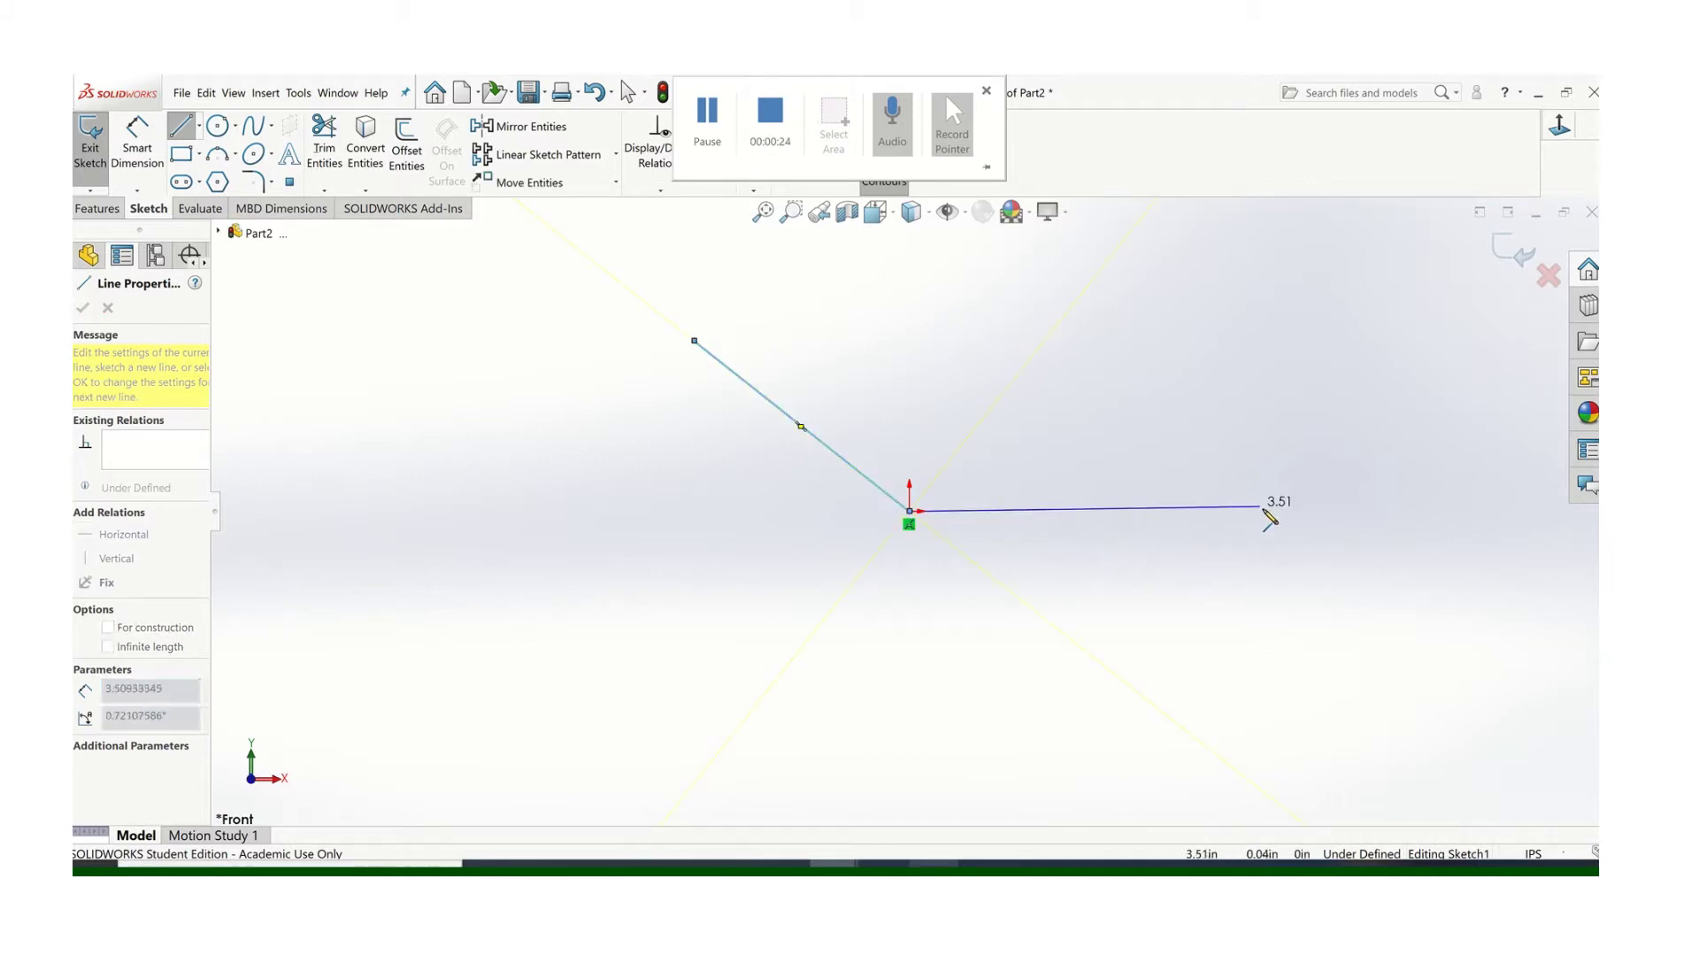
click(1271, 512)
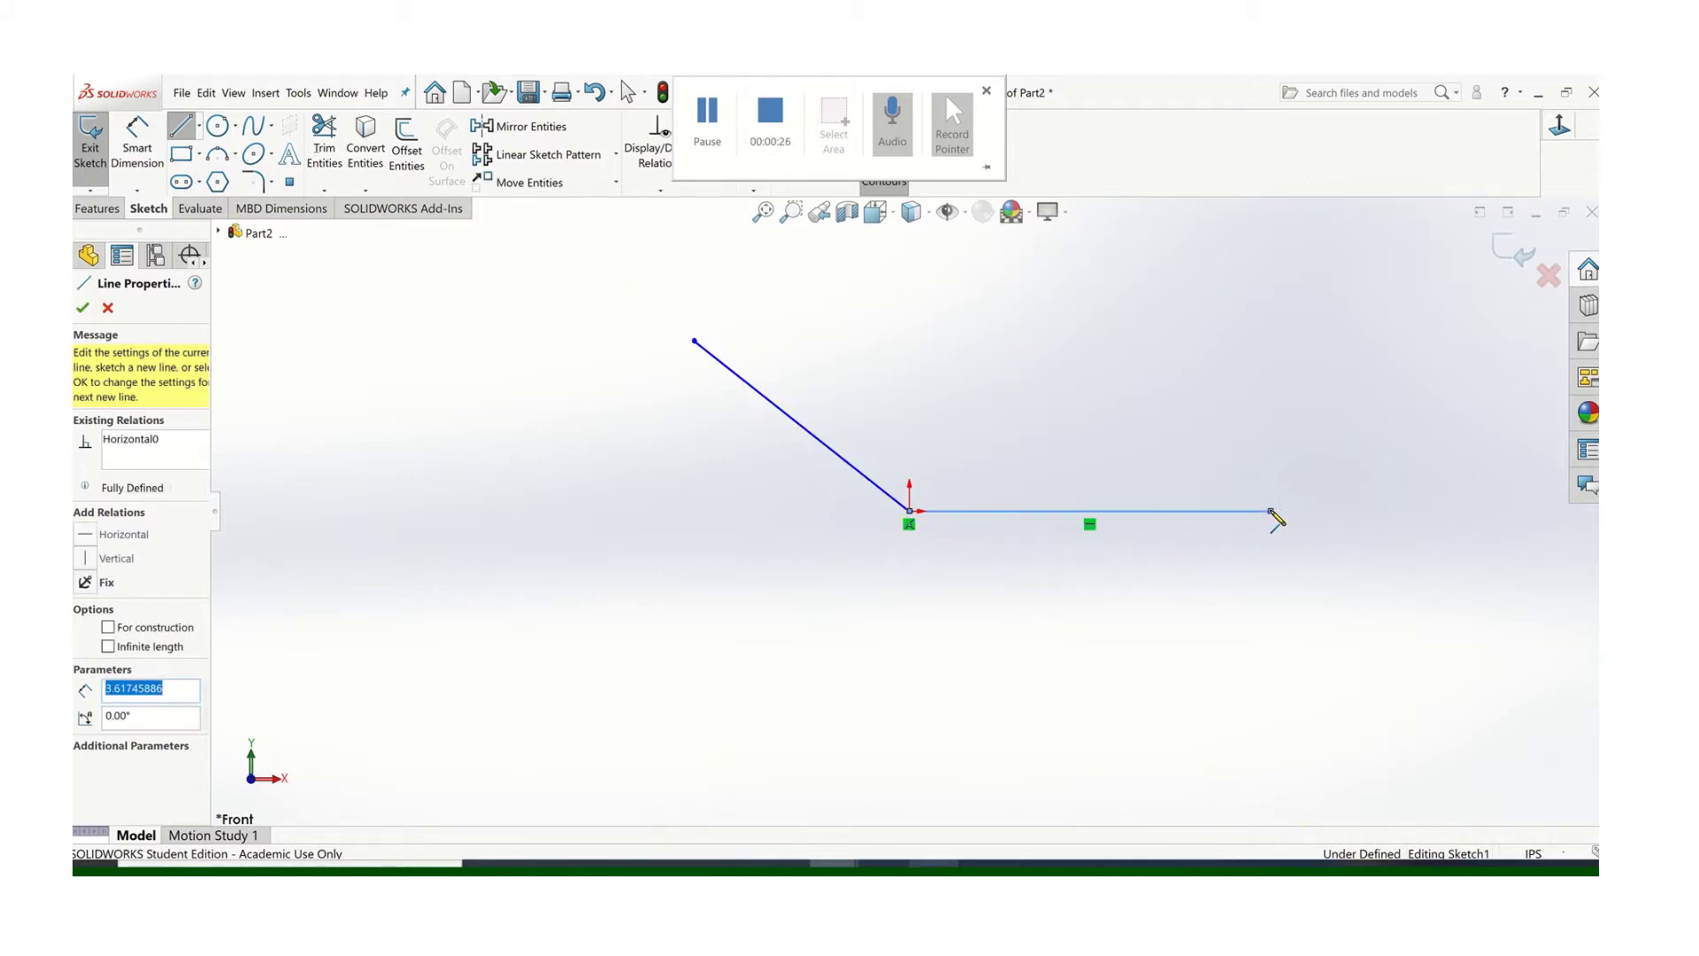
key(Escape)
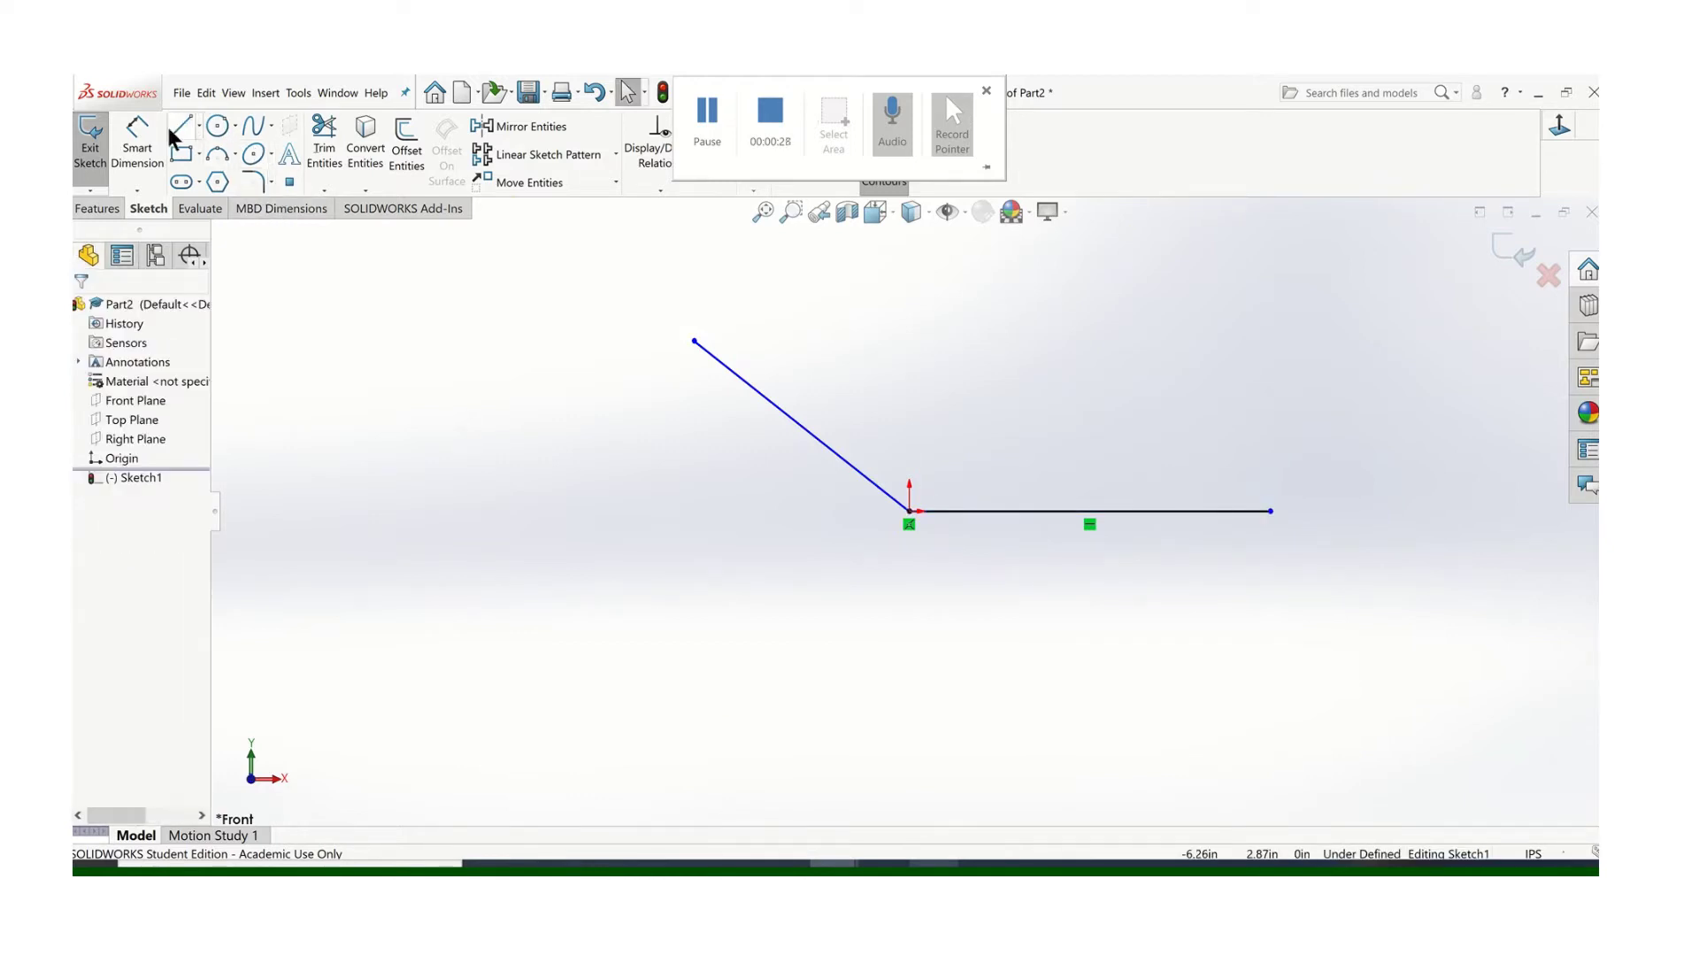
click(137, 144)
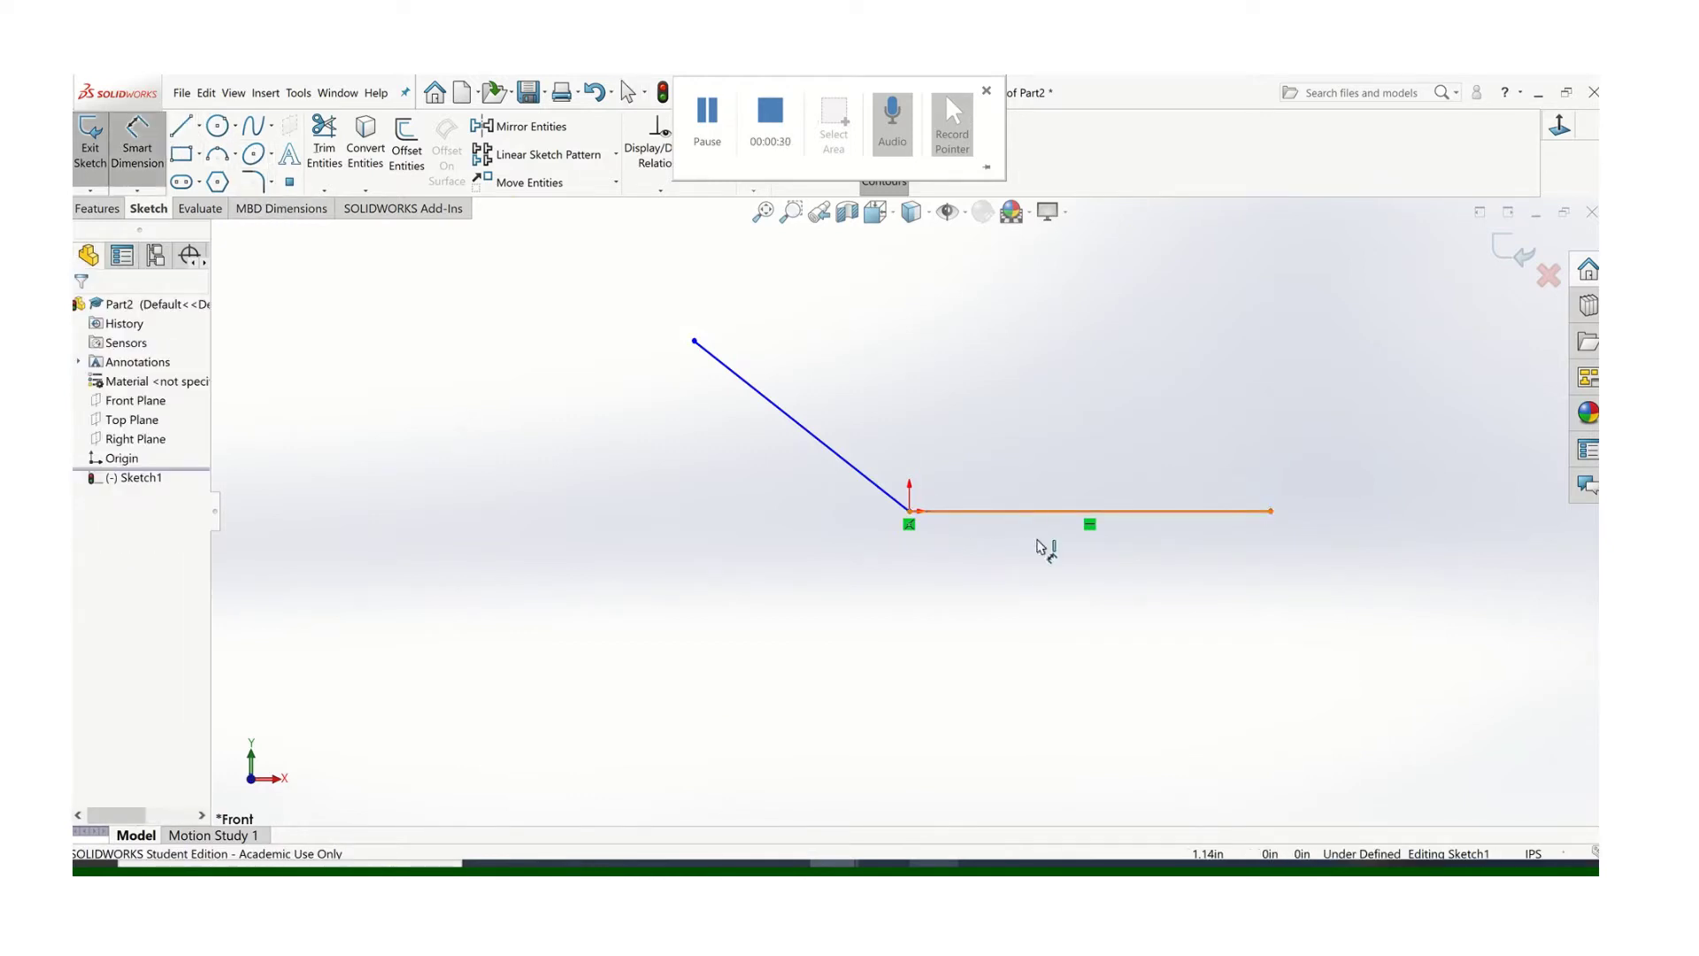
Step: Dimension the horizontal leg to 9.00 and the slanted leg to 6.75
click(1039, 541)
click(1071, 587)
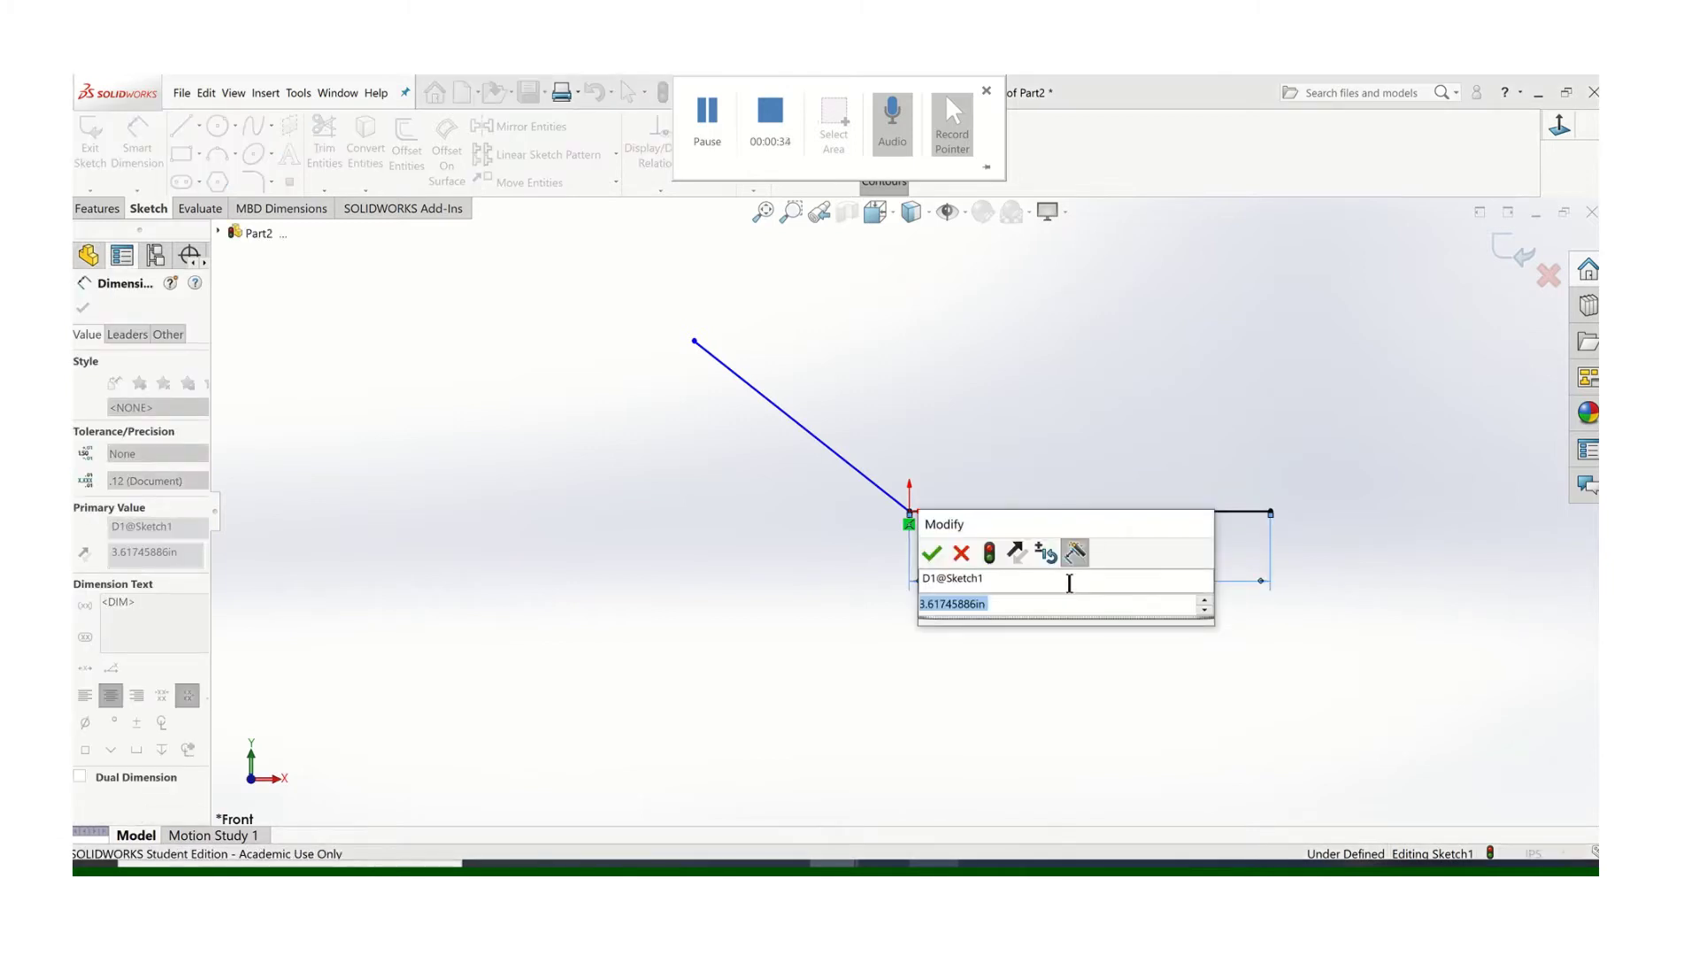
text(9)
key(Return)
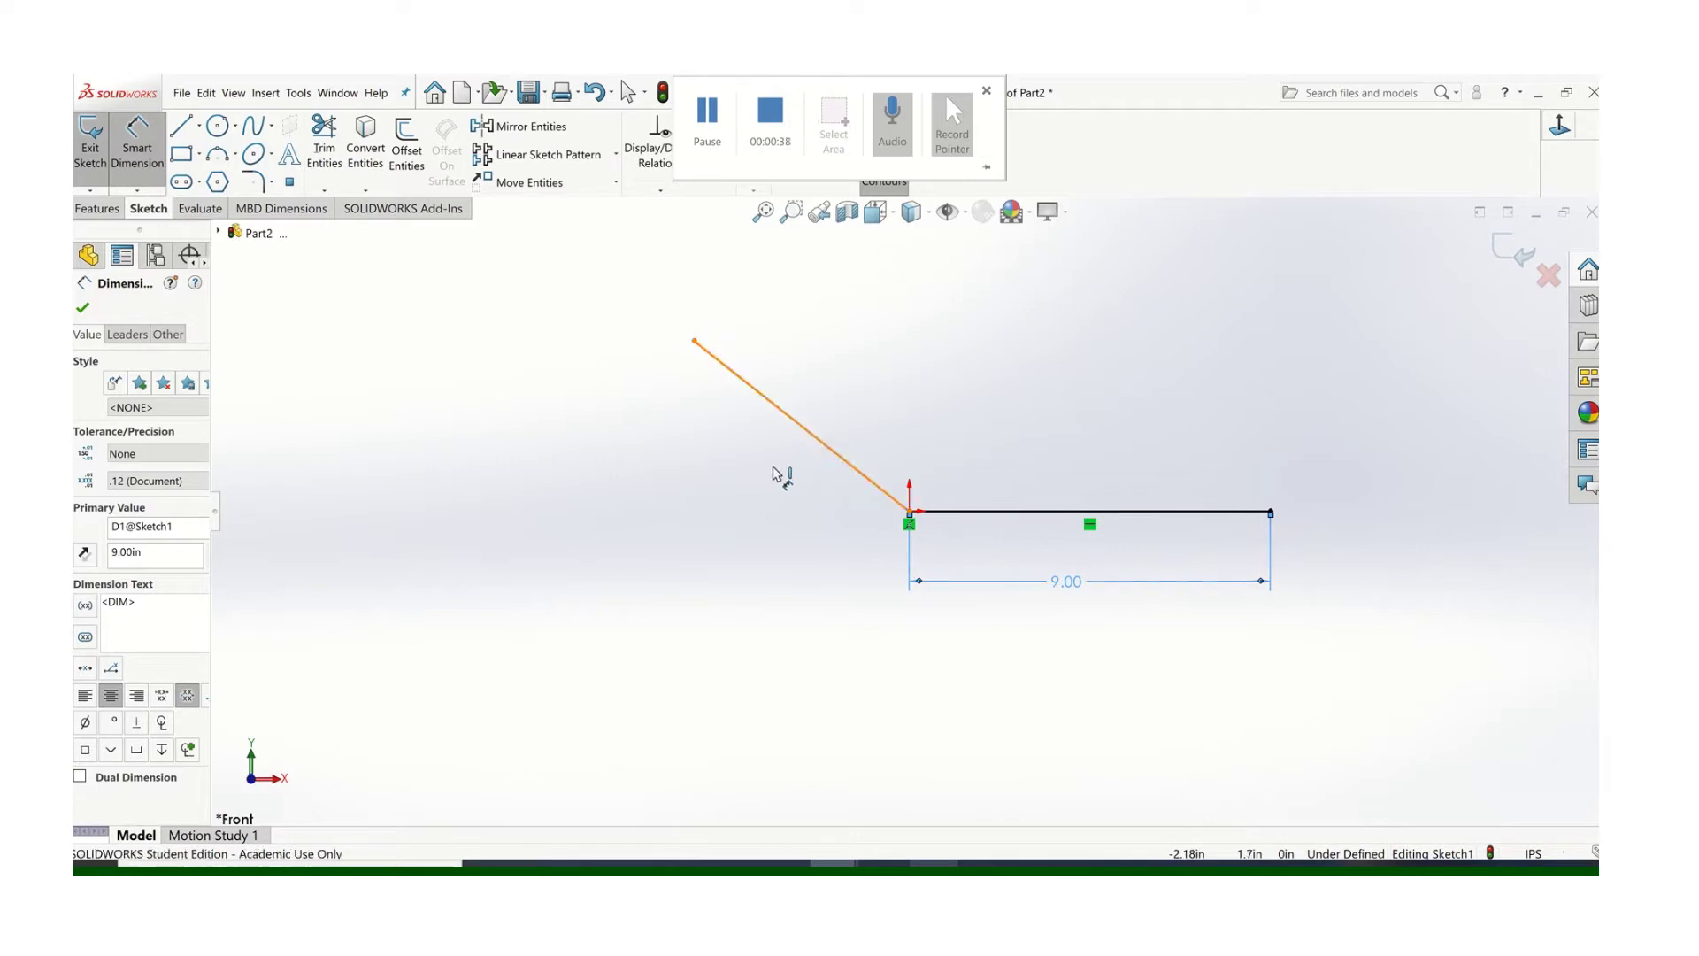
click(810, 433)
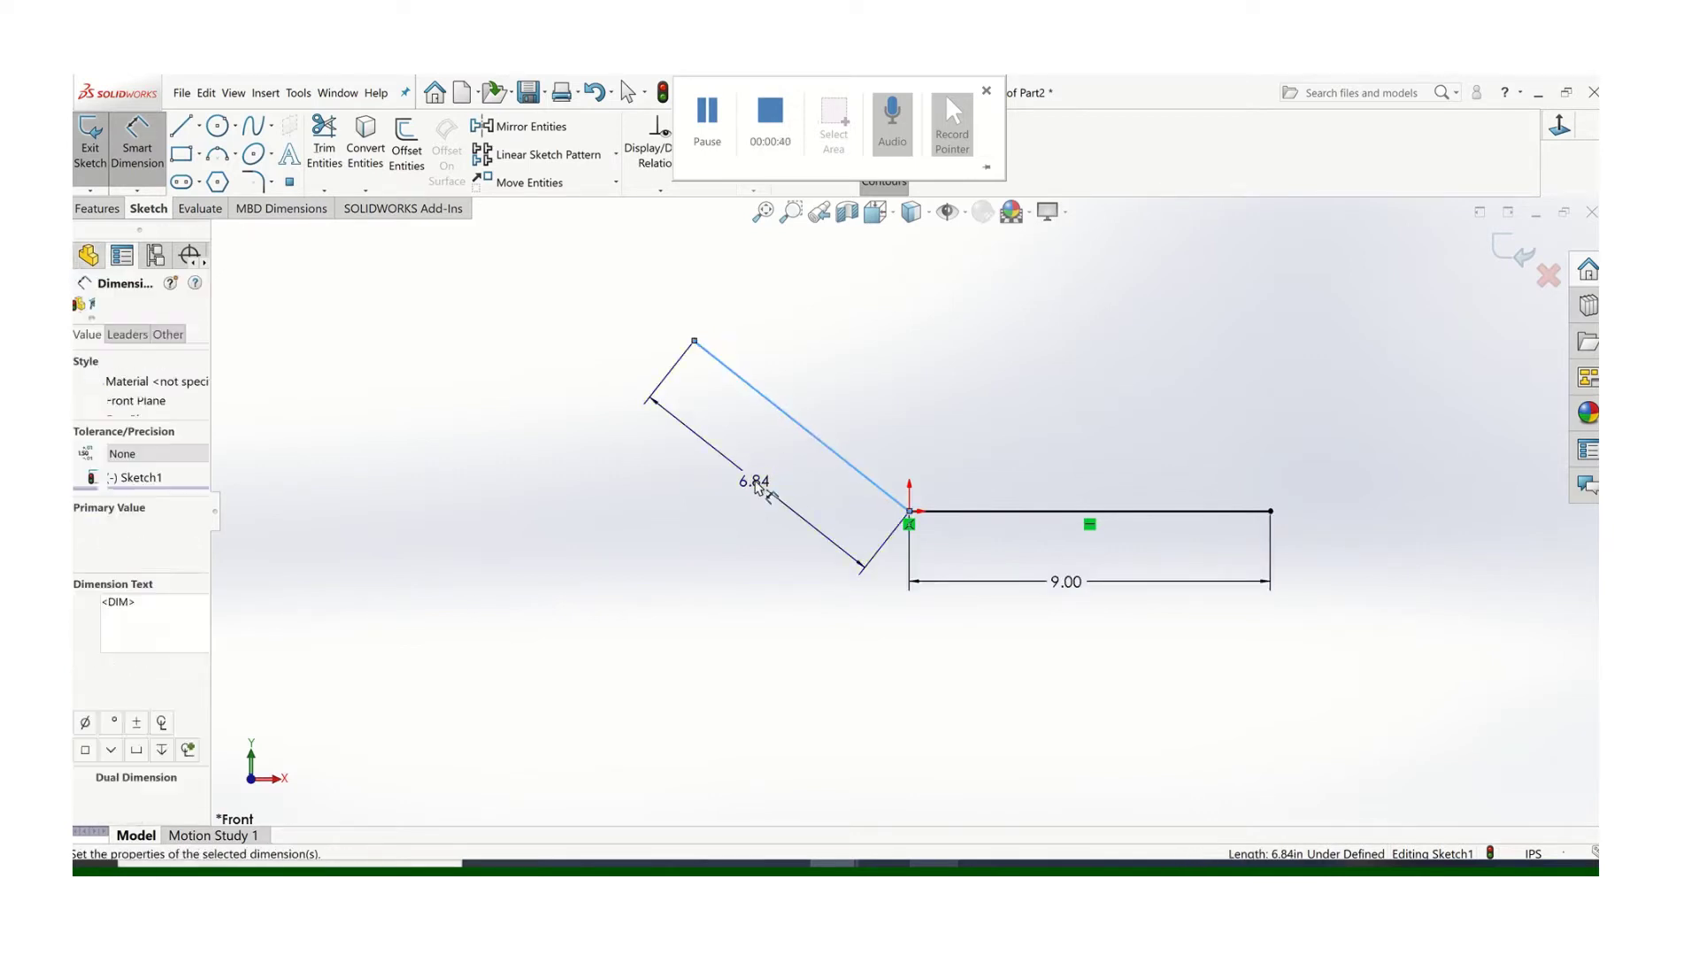
click(756, 487)
text(6.75)
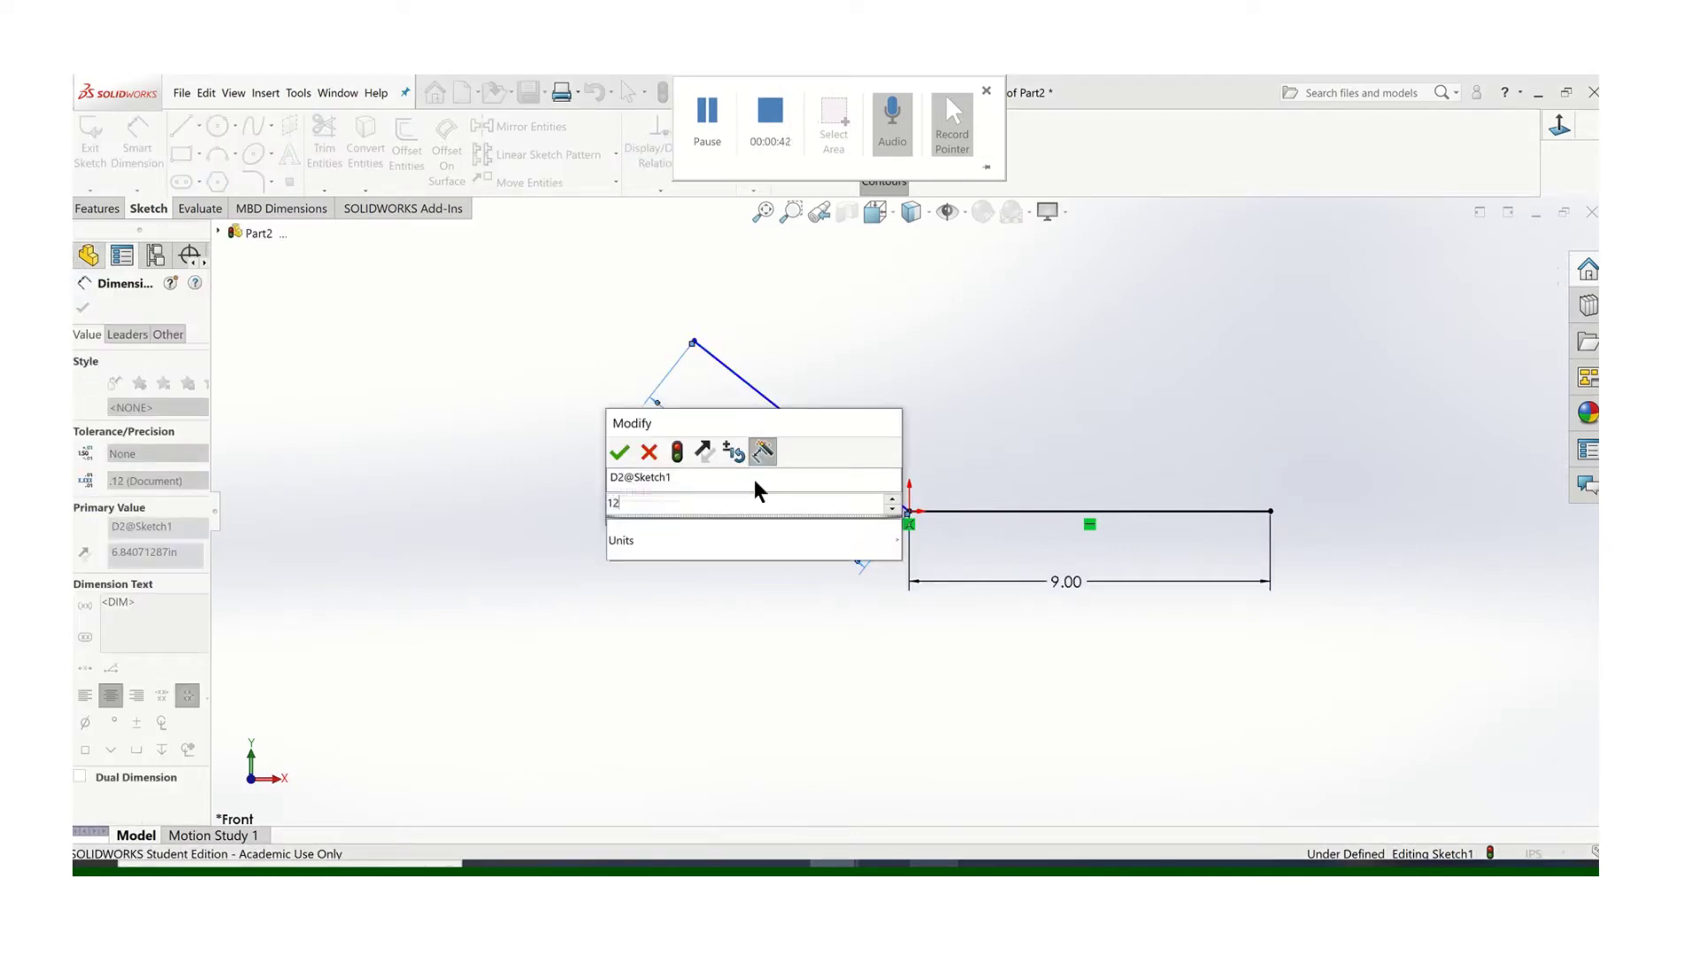
key(Return)
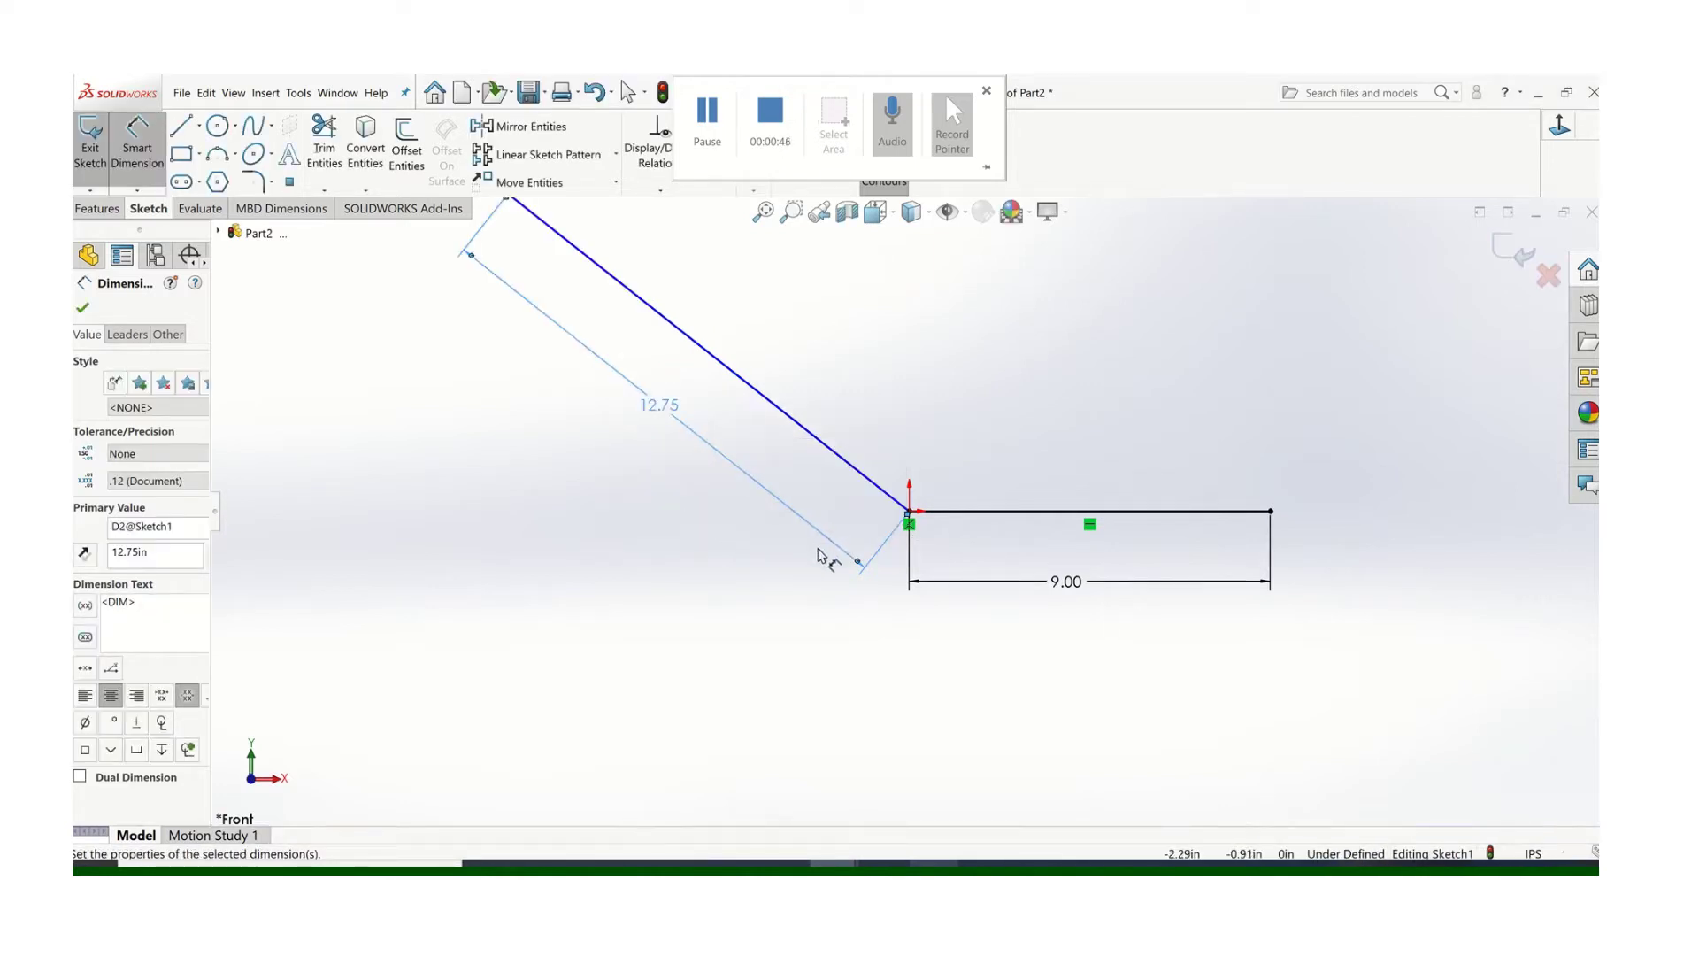
Step: Try a vertical dimension on the slanted leg and cancel the redundant driven dimension
scroll(824, 534, up, 1)
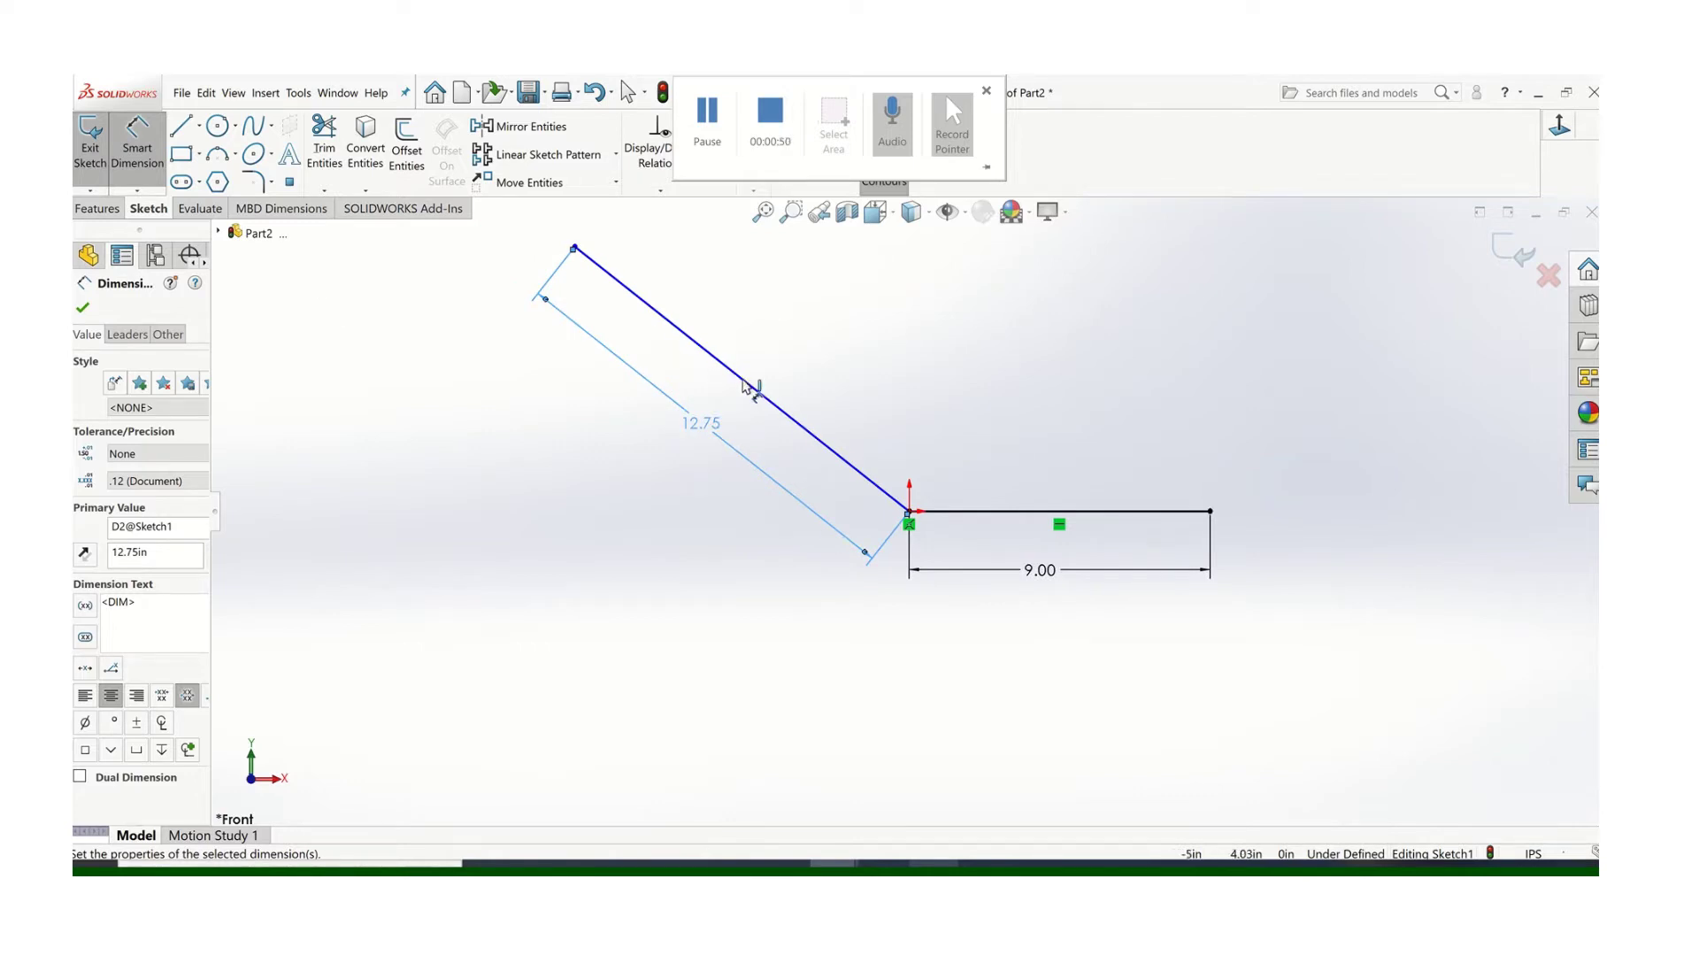
click(751, 392)
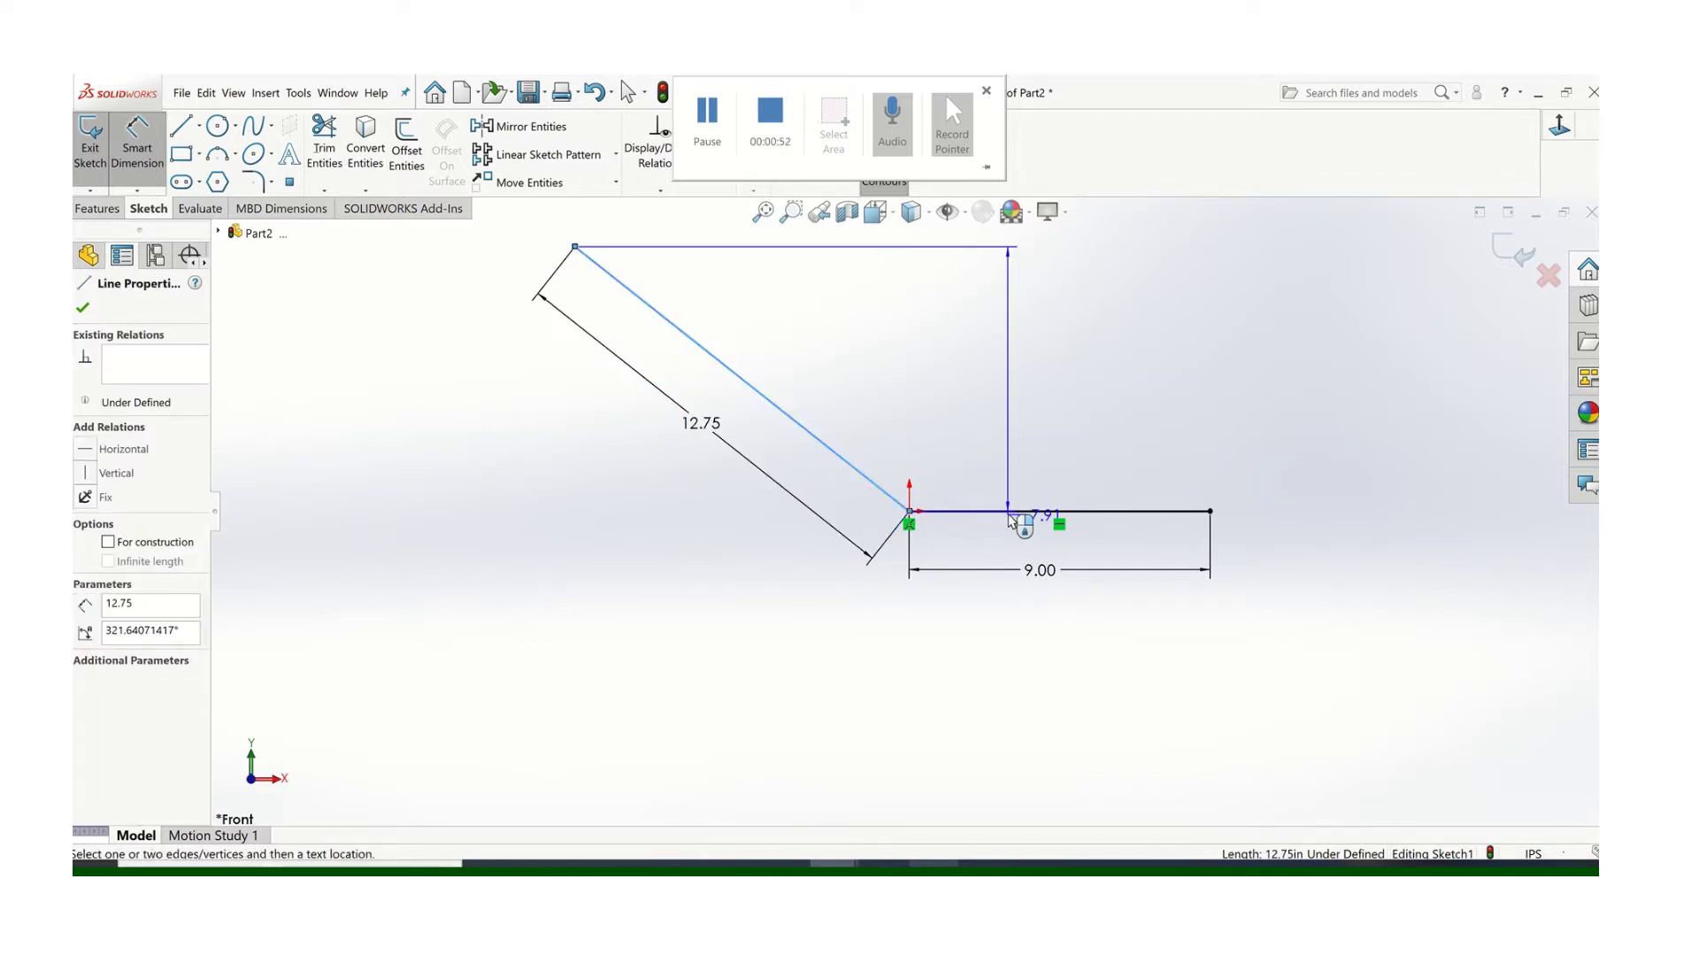
click(1012, 520)
click(777, 293)
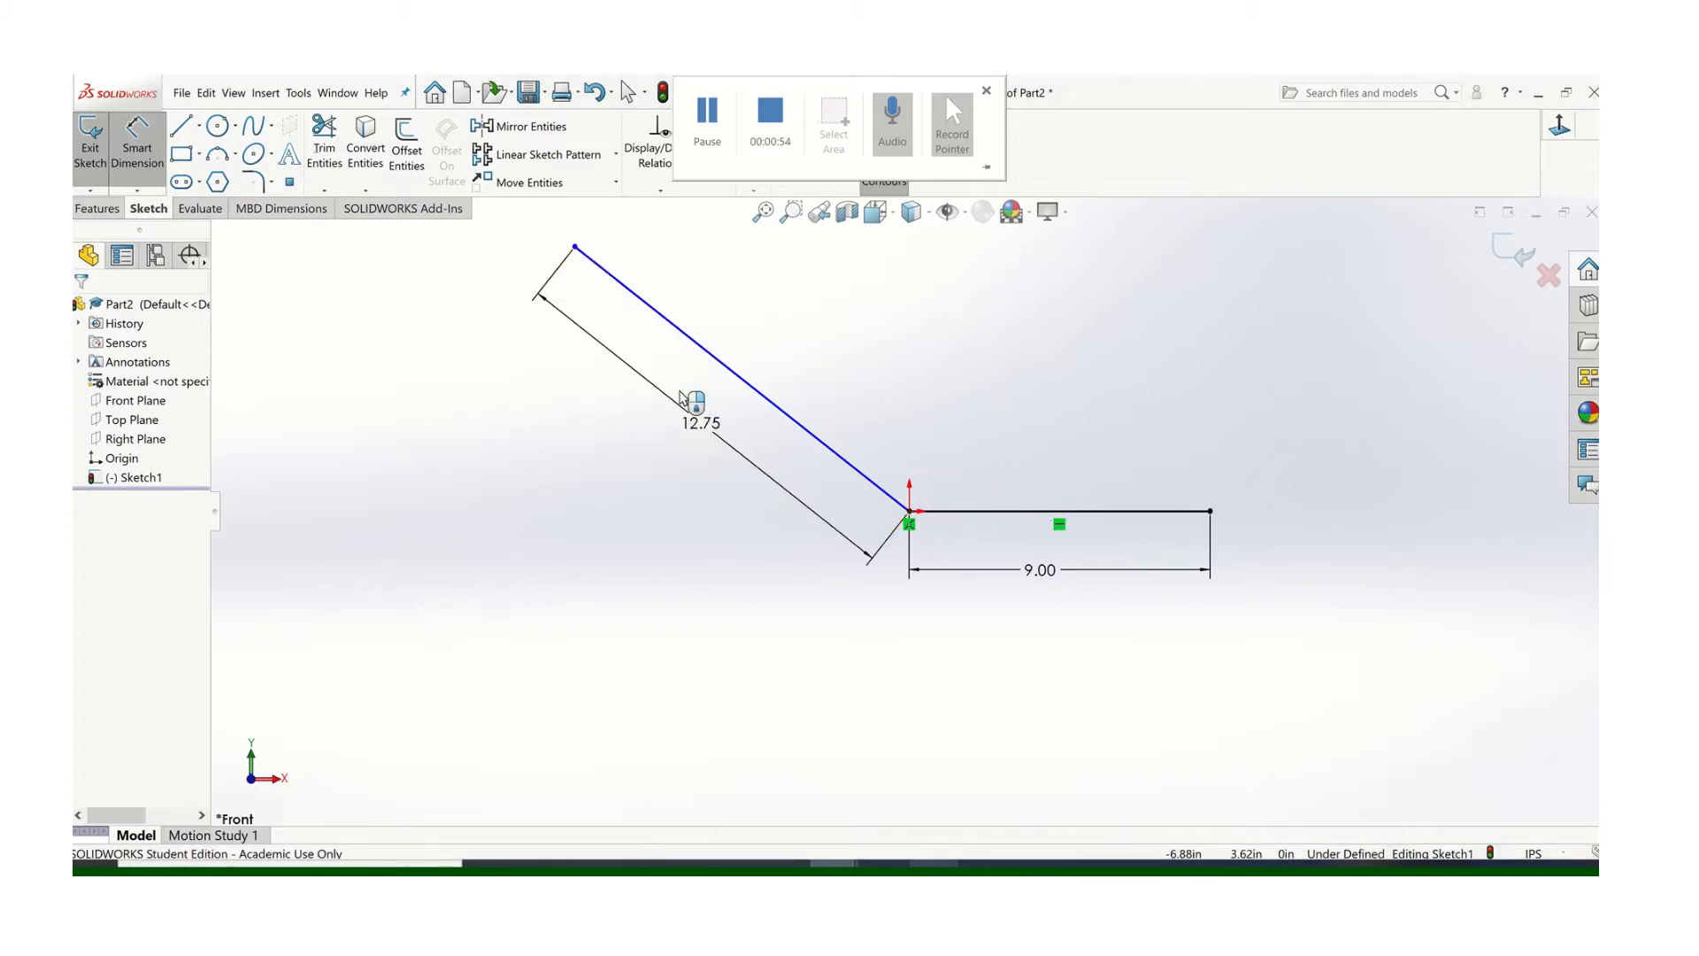
click(144, 165)
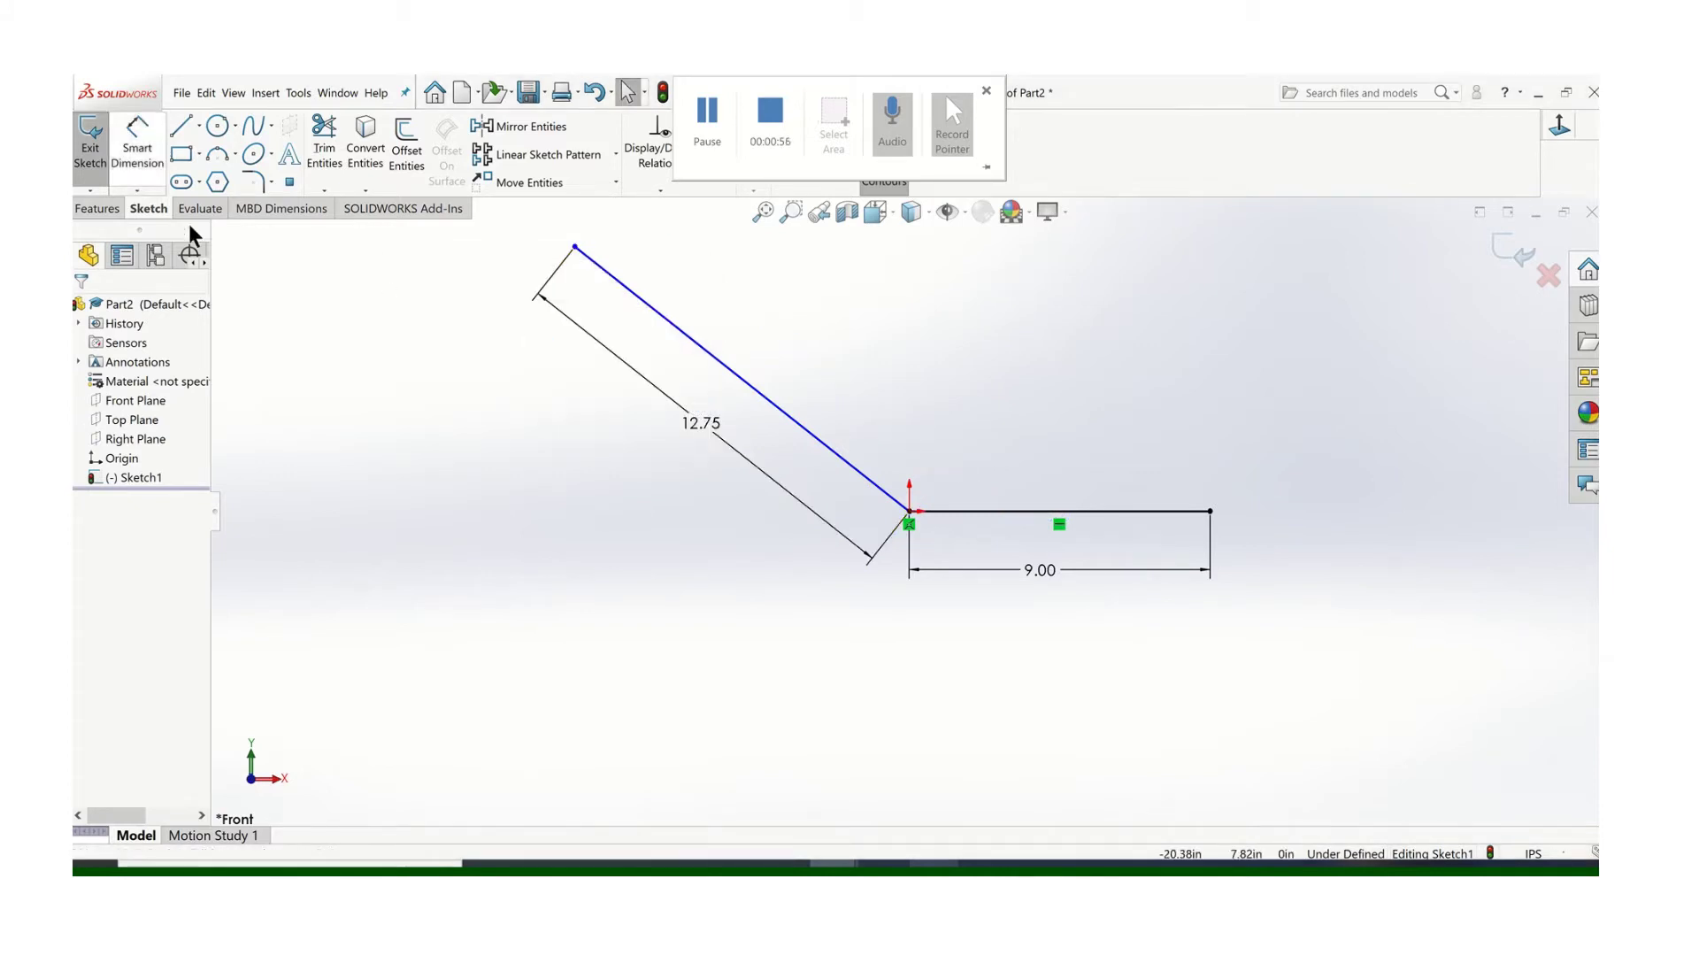
click(151, 170)
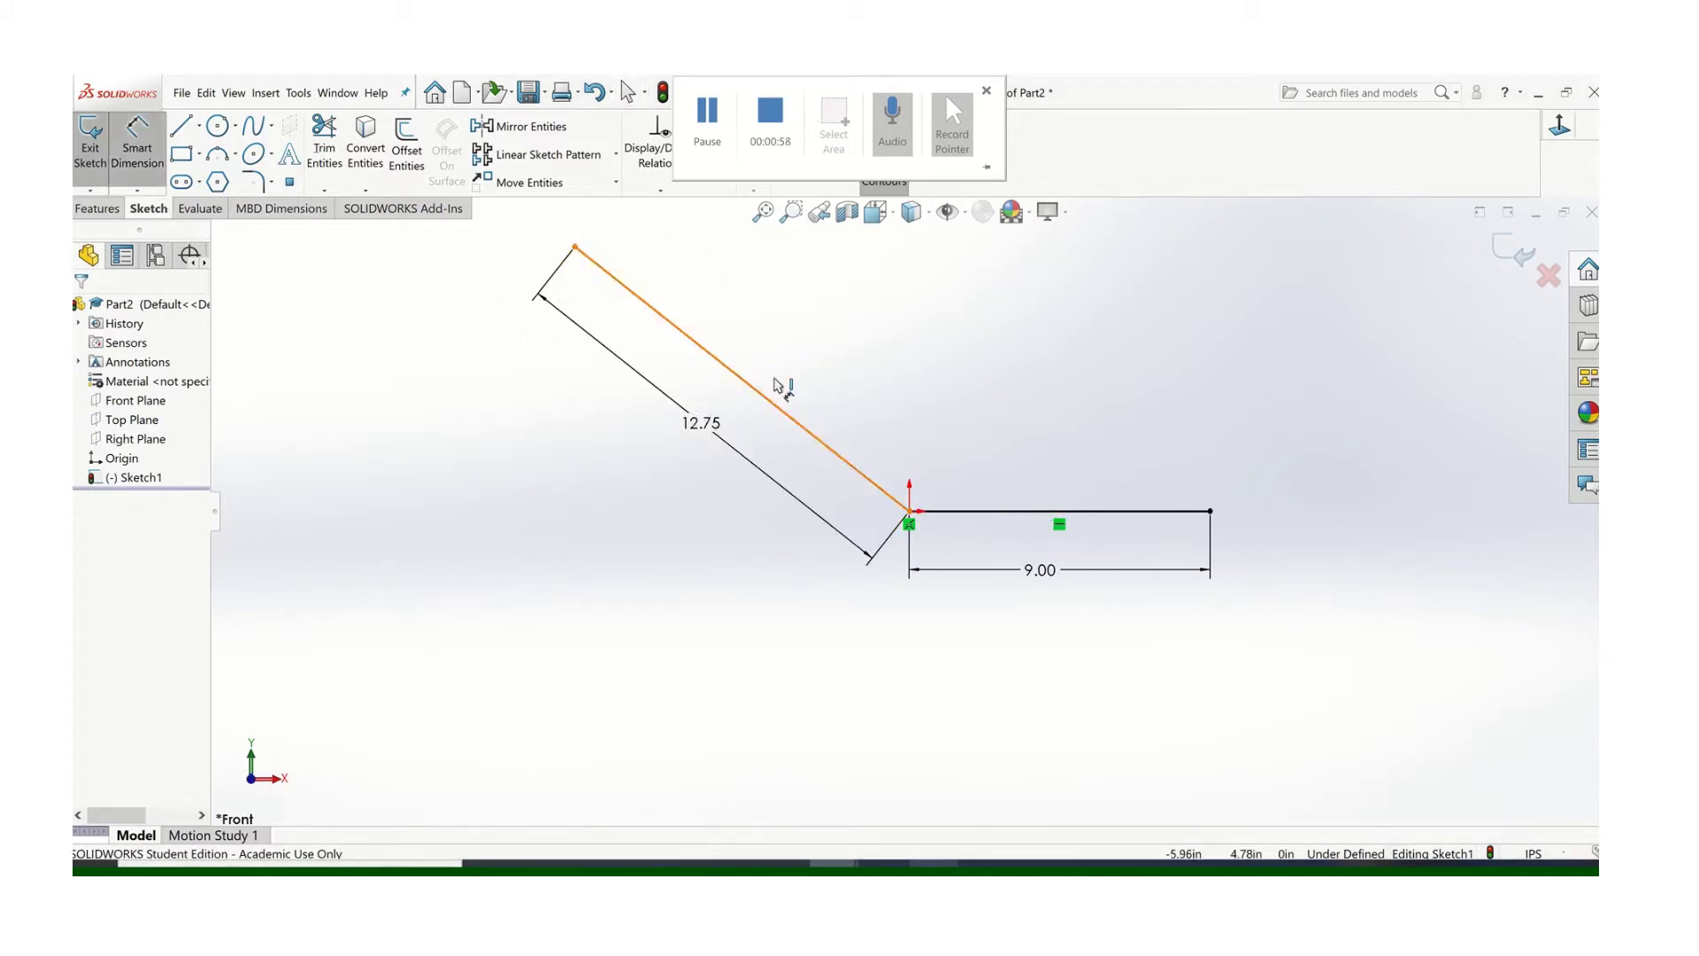
Step: Set a 120° angle between the slanted and horizontal legs
click(775, 382)
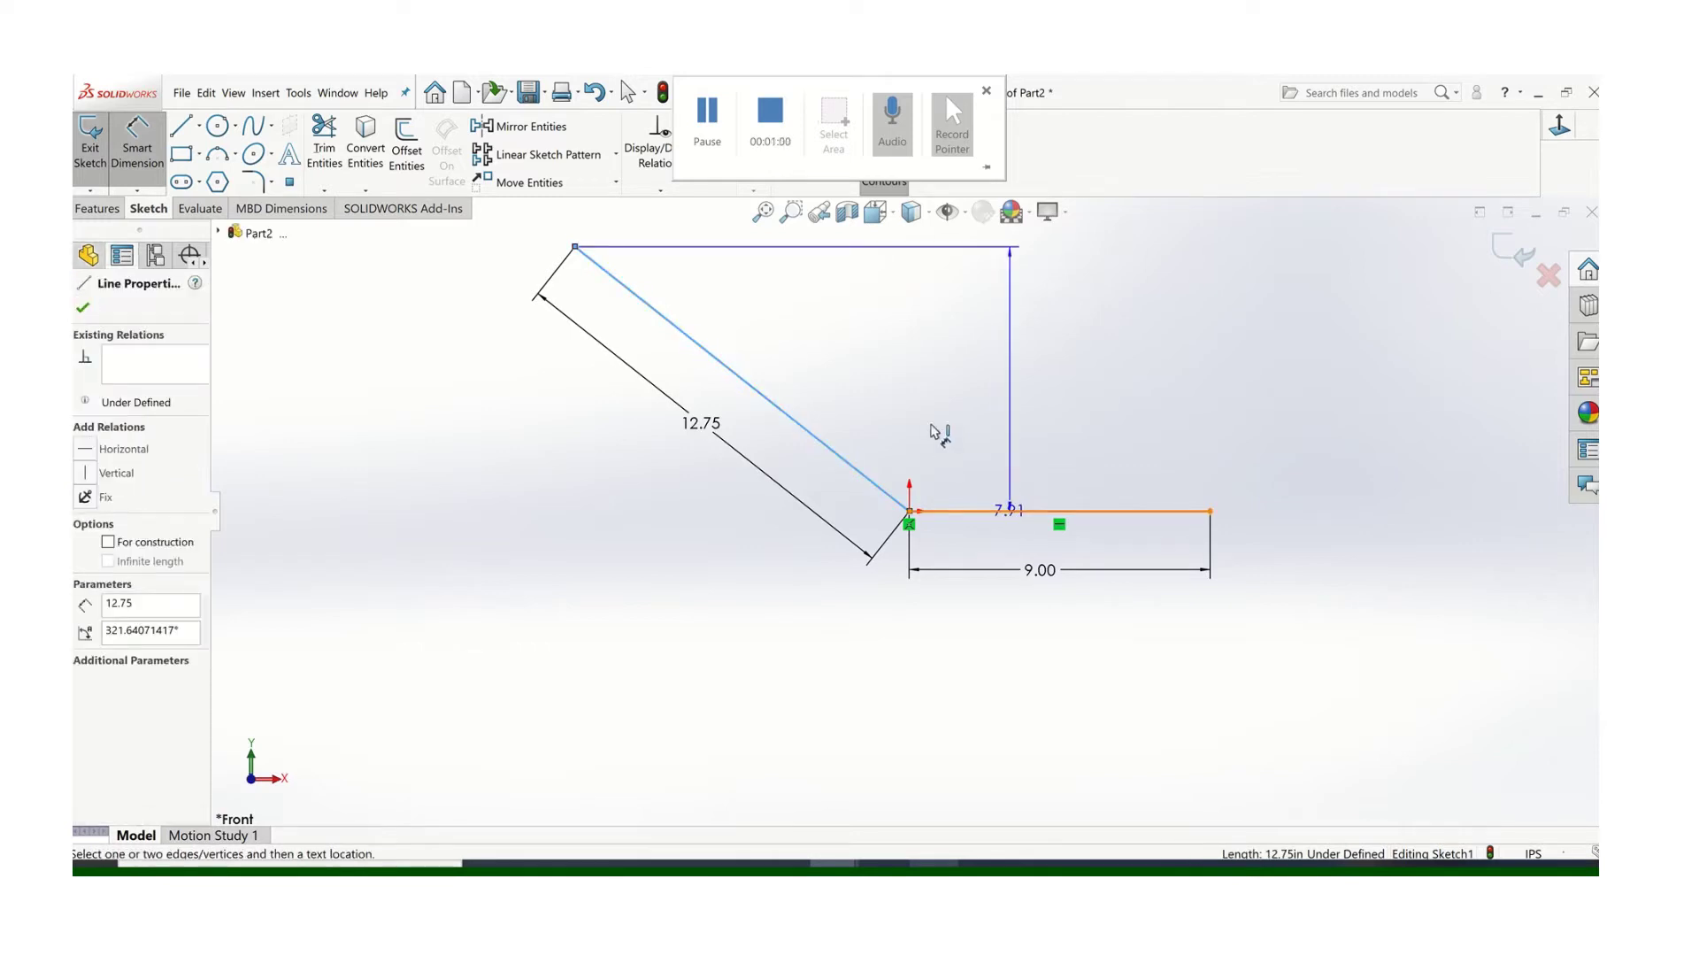
click(1009, 511)
click(952, 418)
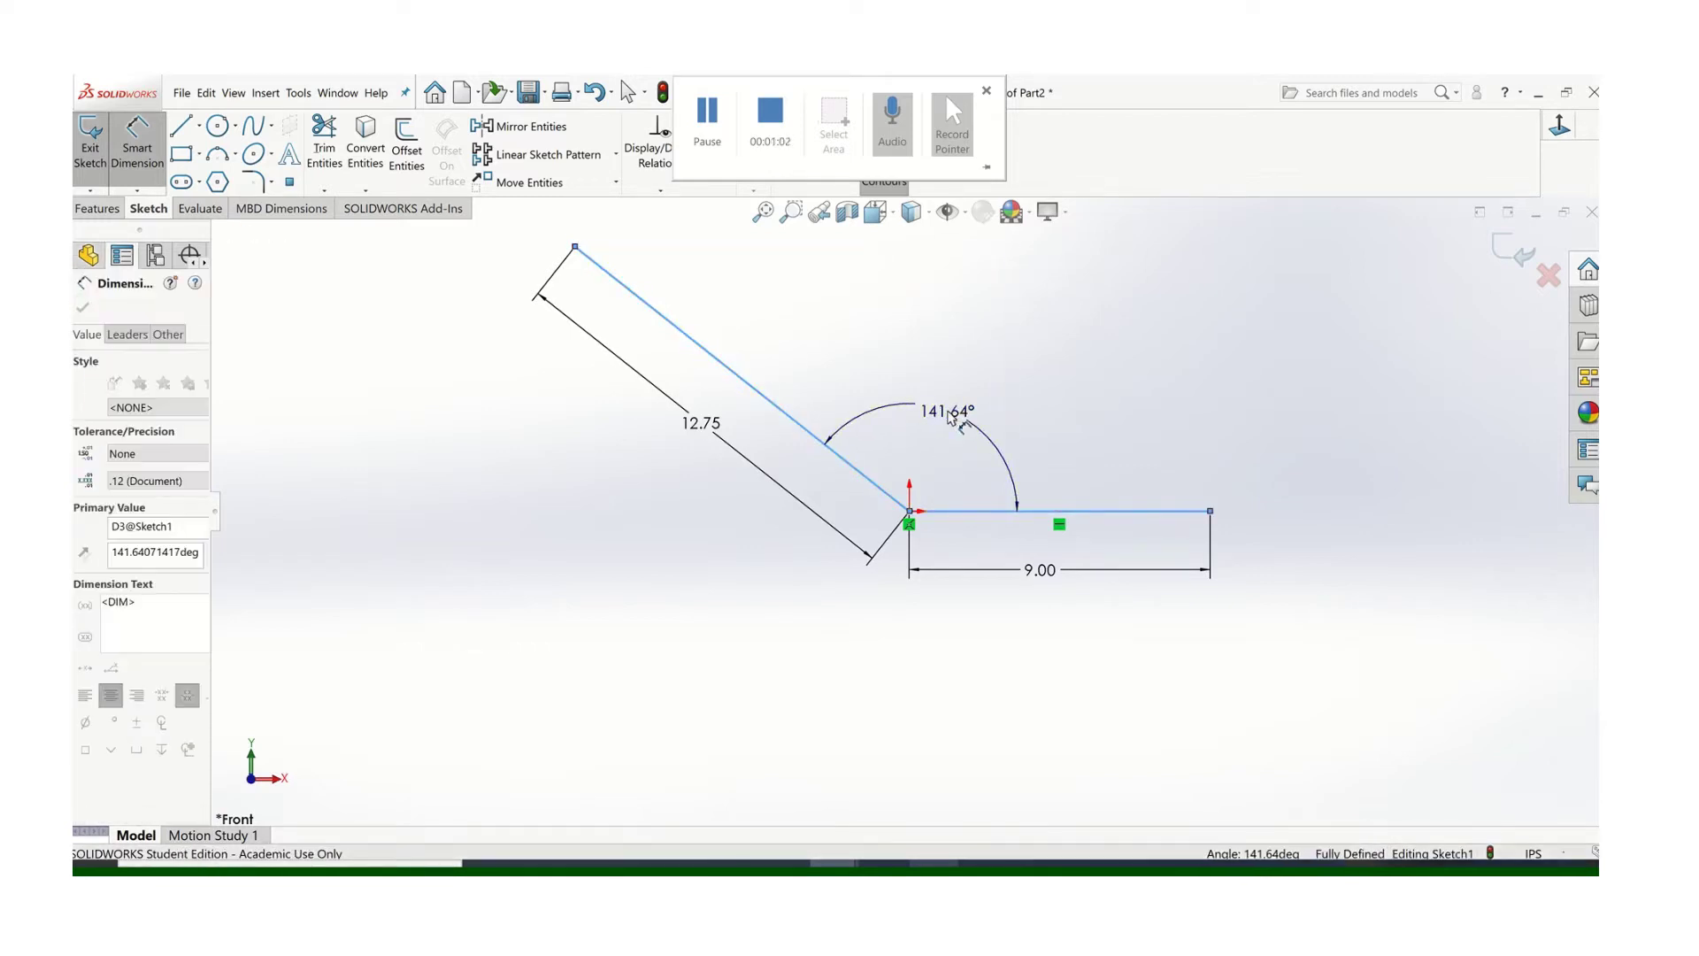
text(120)
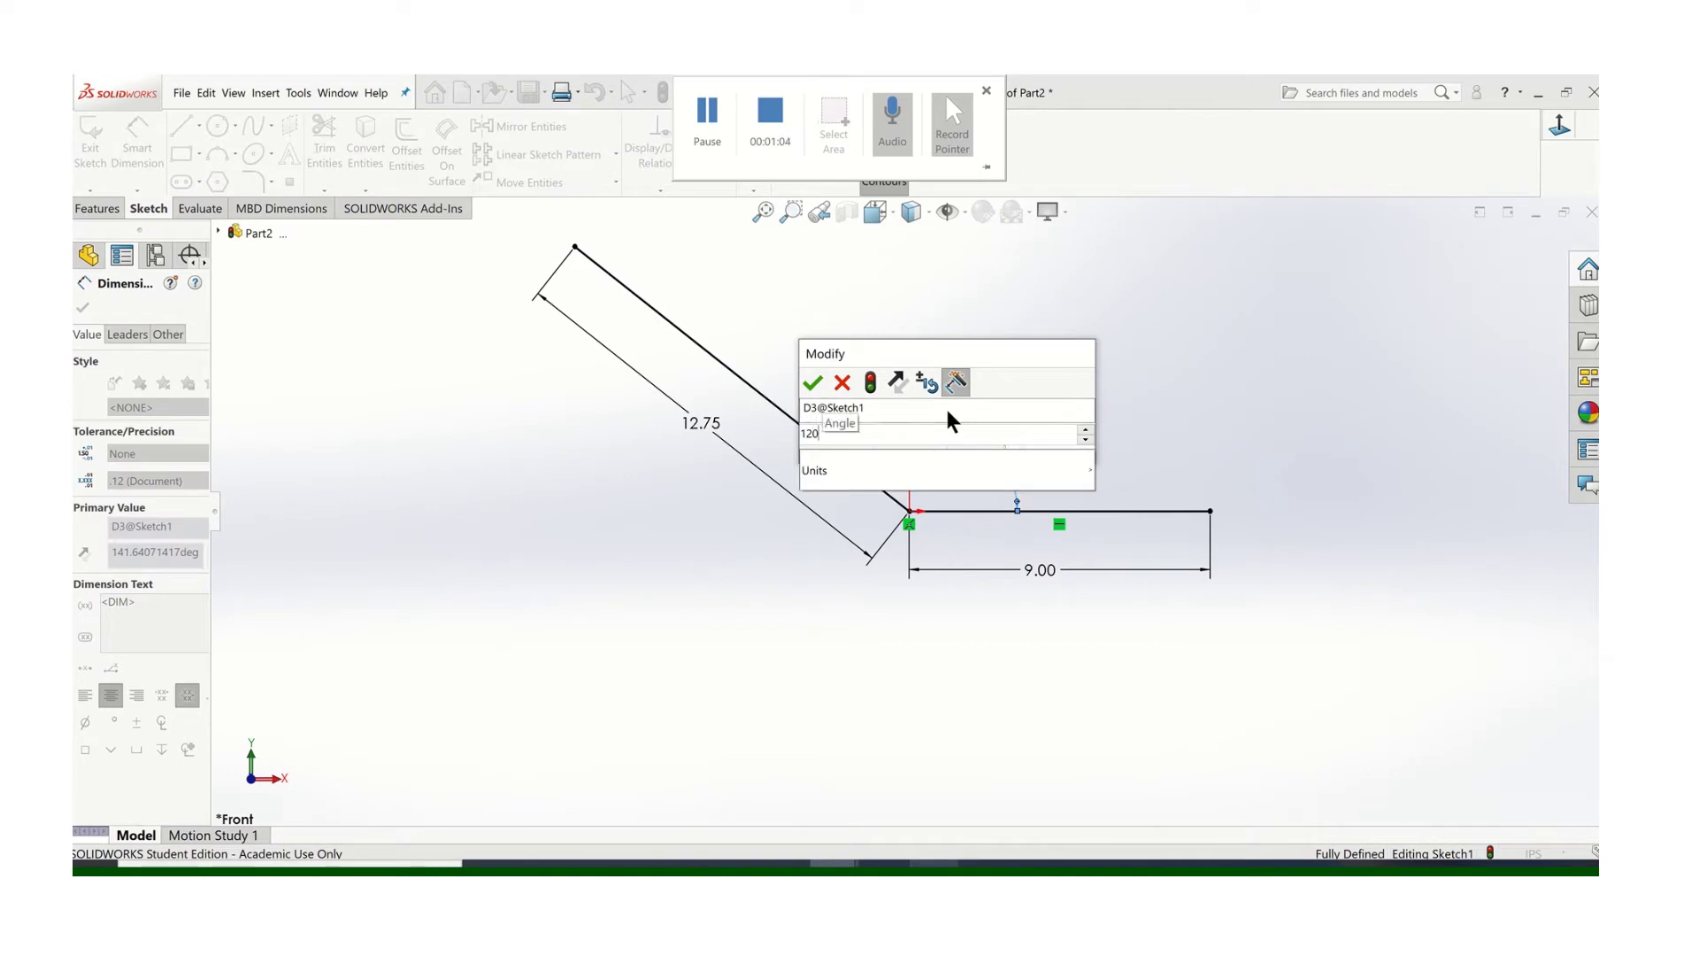
key(Return)
scroll(964, 431, up, 2)
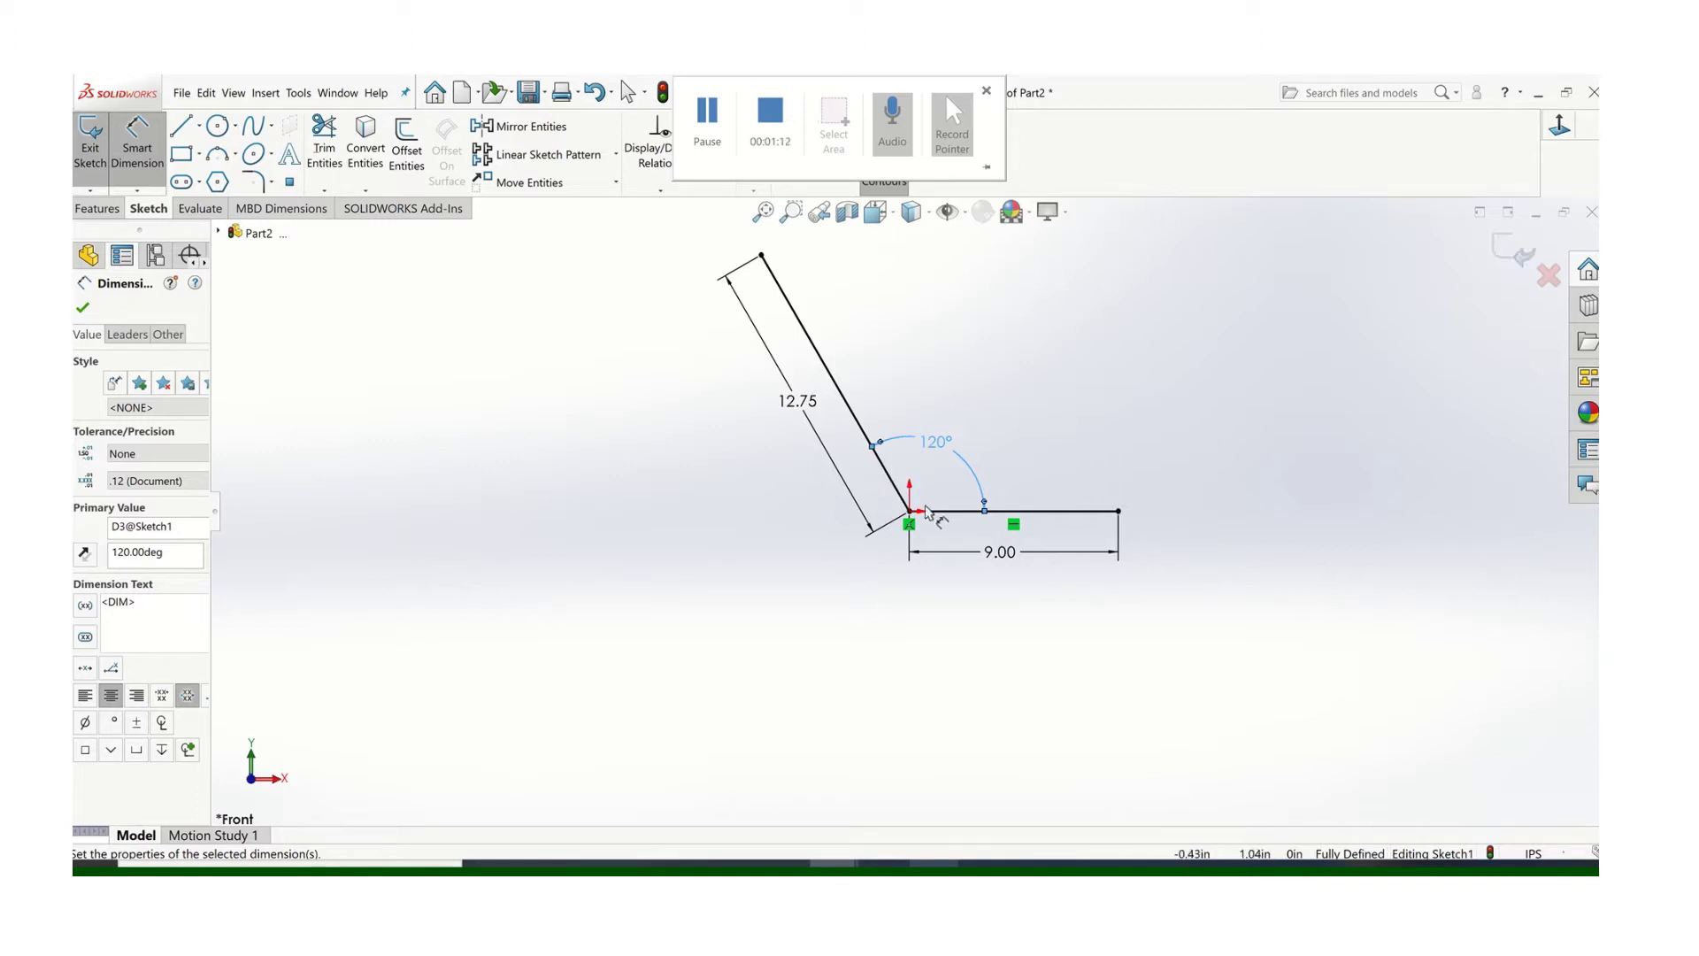
Step: Round the bend corner with an R3.00 sketch fillet and exit the path sketch
click(82, 307)
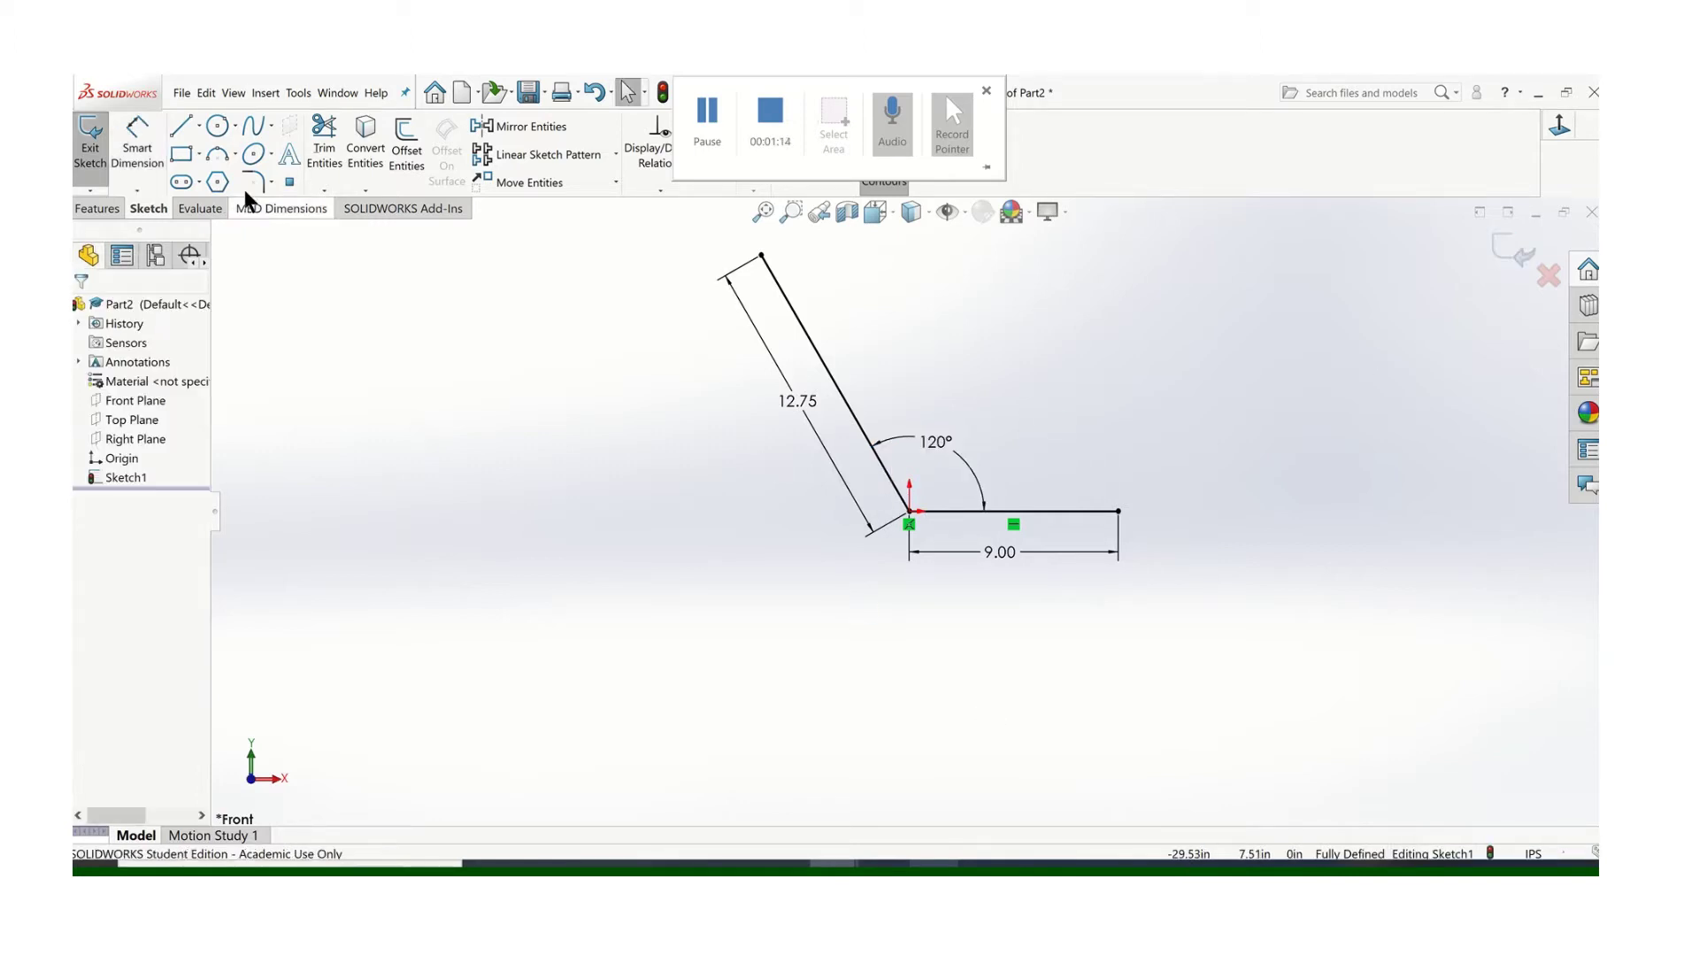
click(253, 185)
double_click(146, 473)
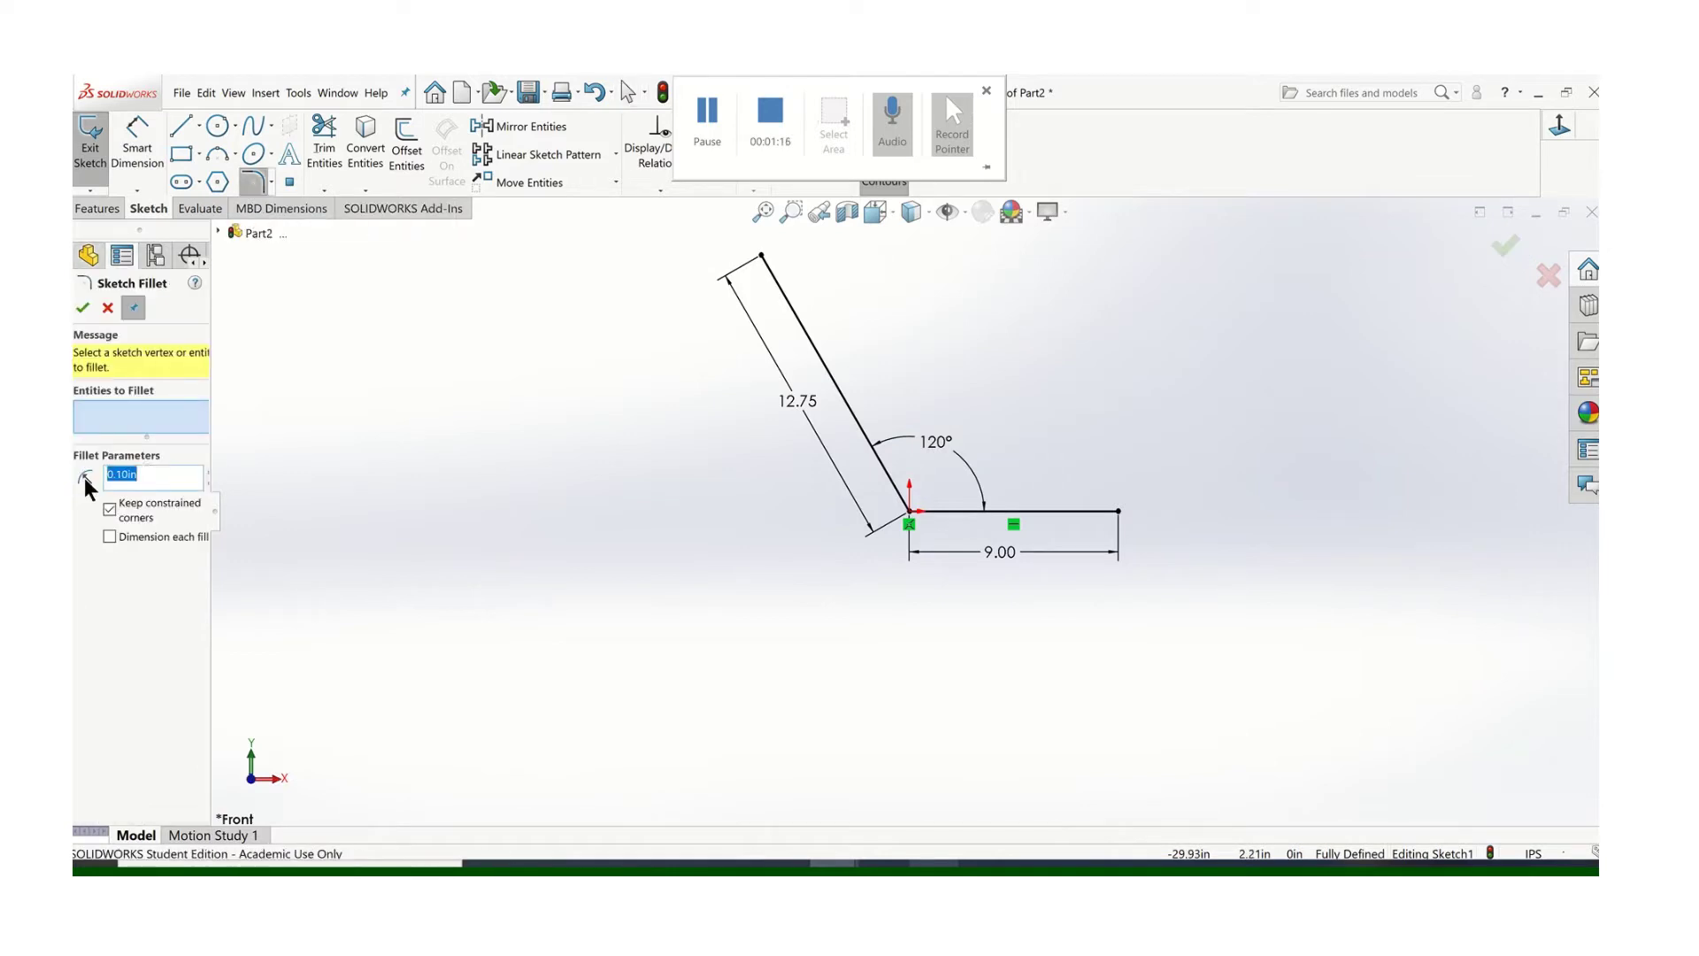
text(3)
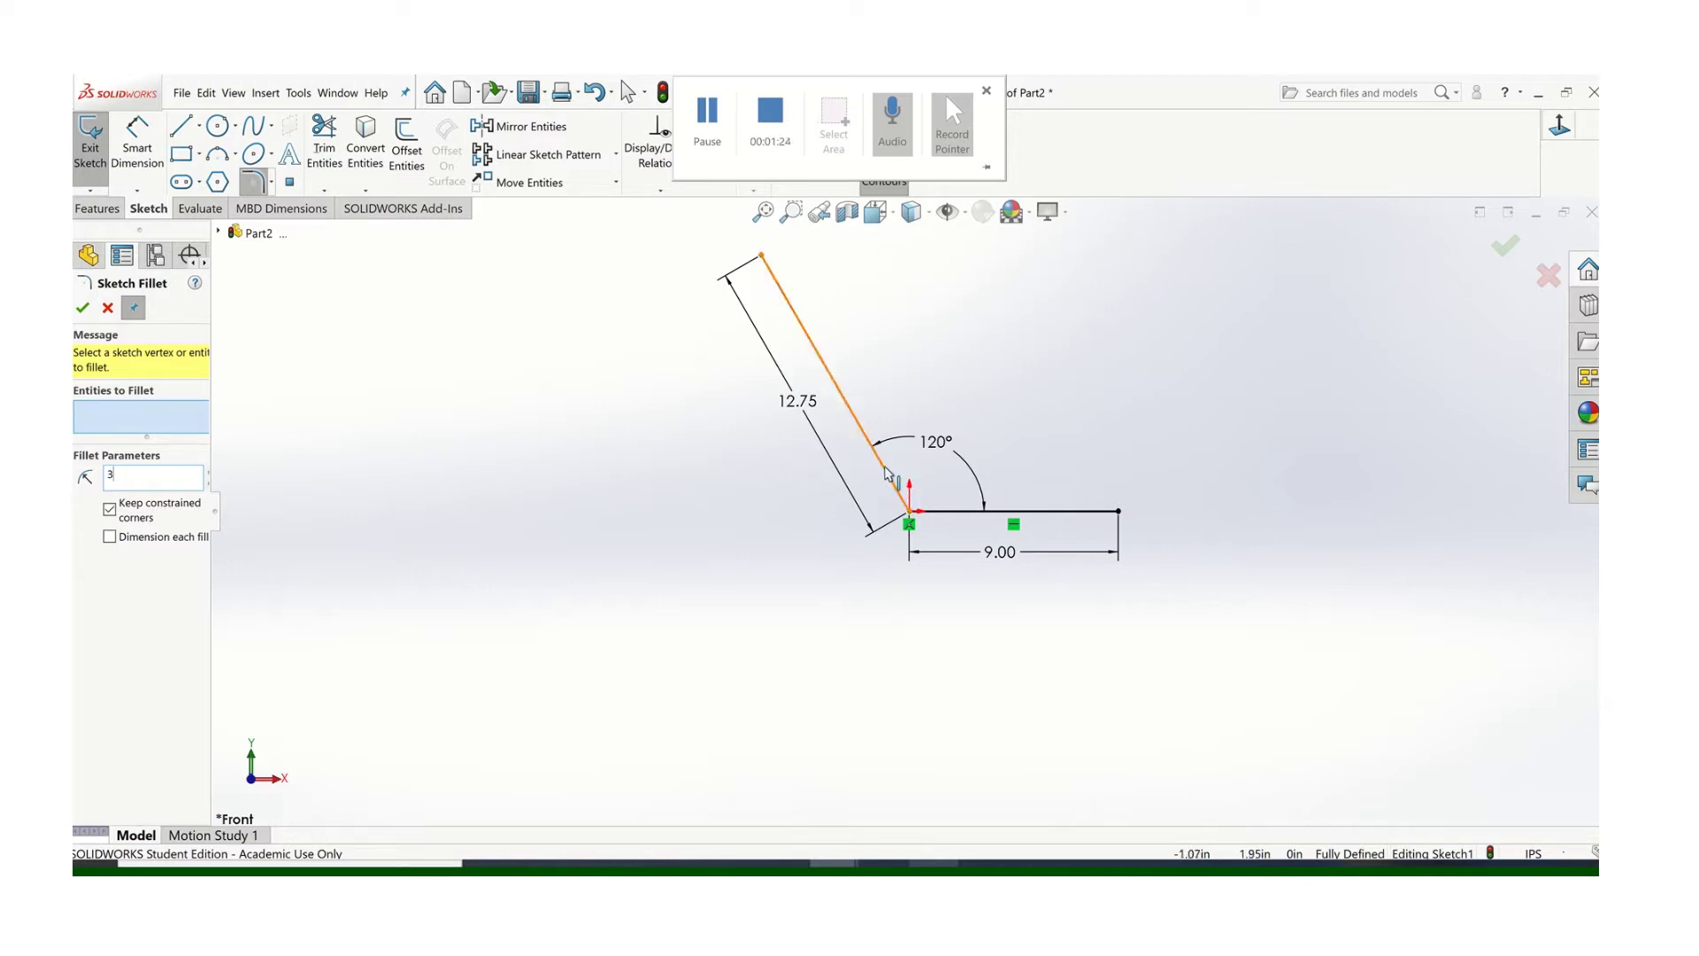
click(901, 497)
click(914, 509)
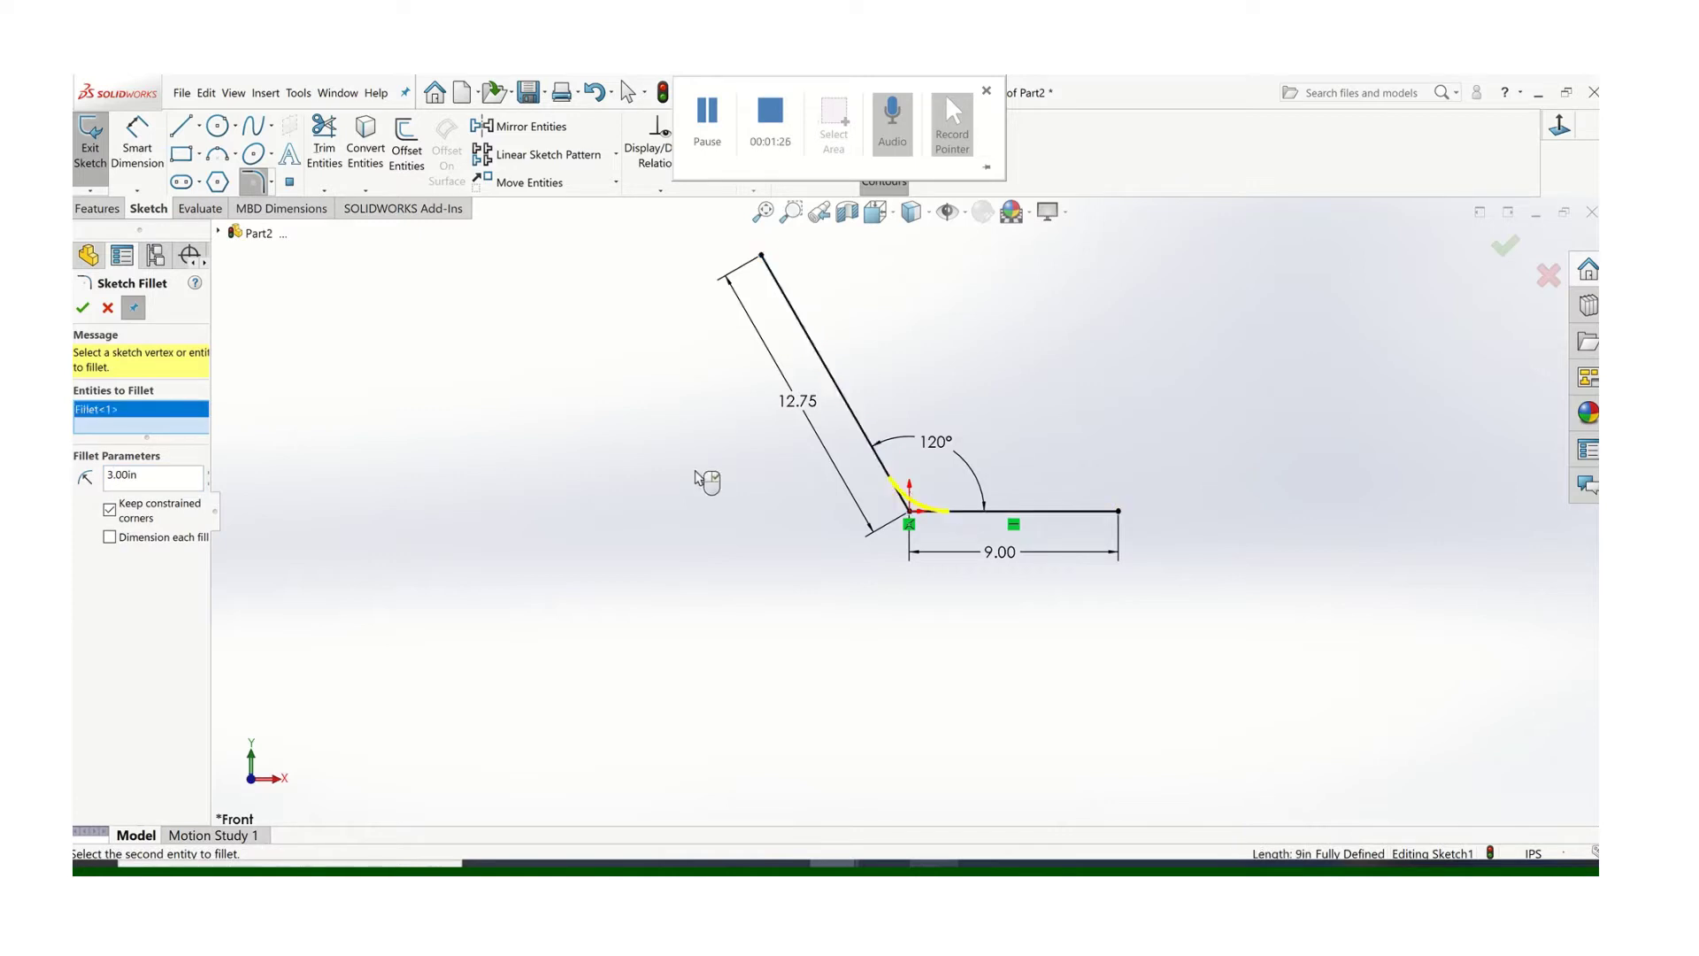
click(82, 308)
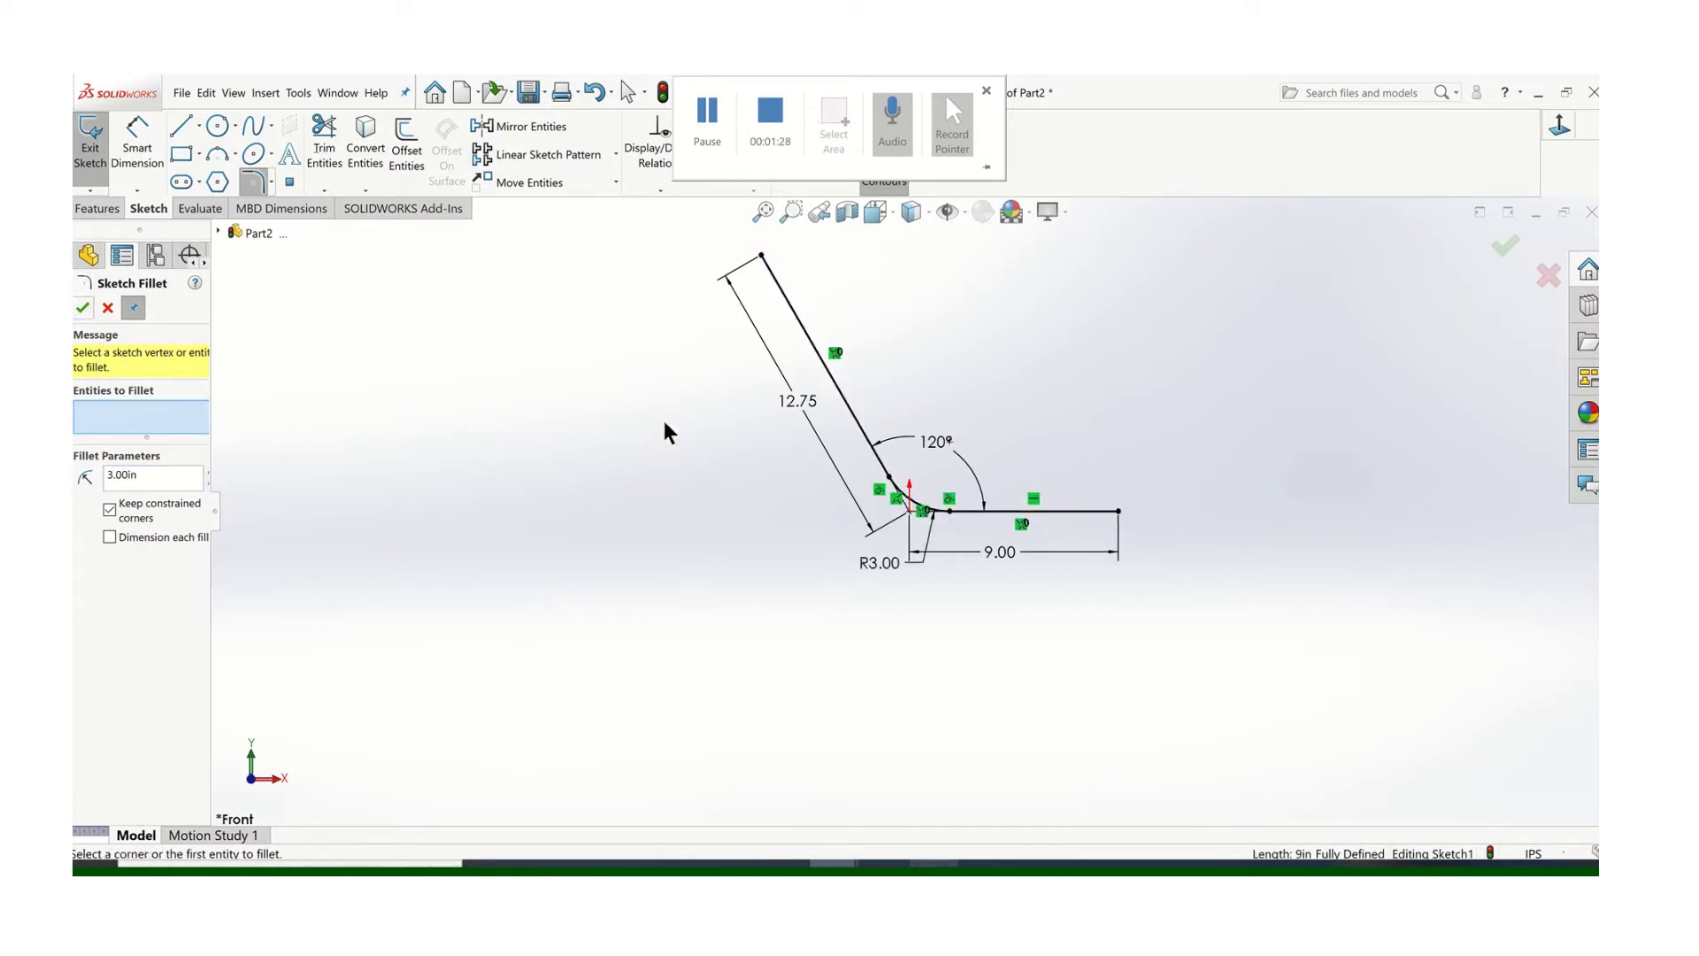
click(1504, 248)
click(1505, 247)
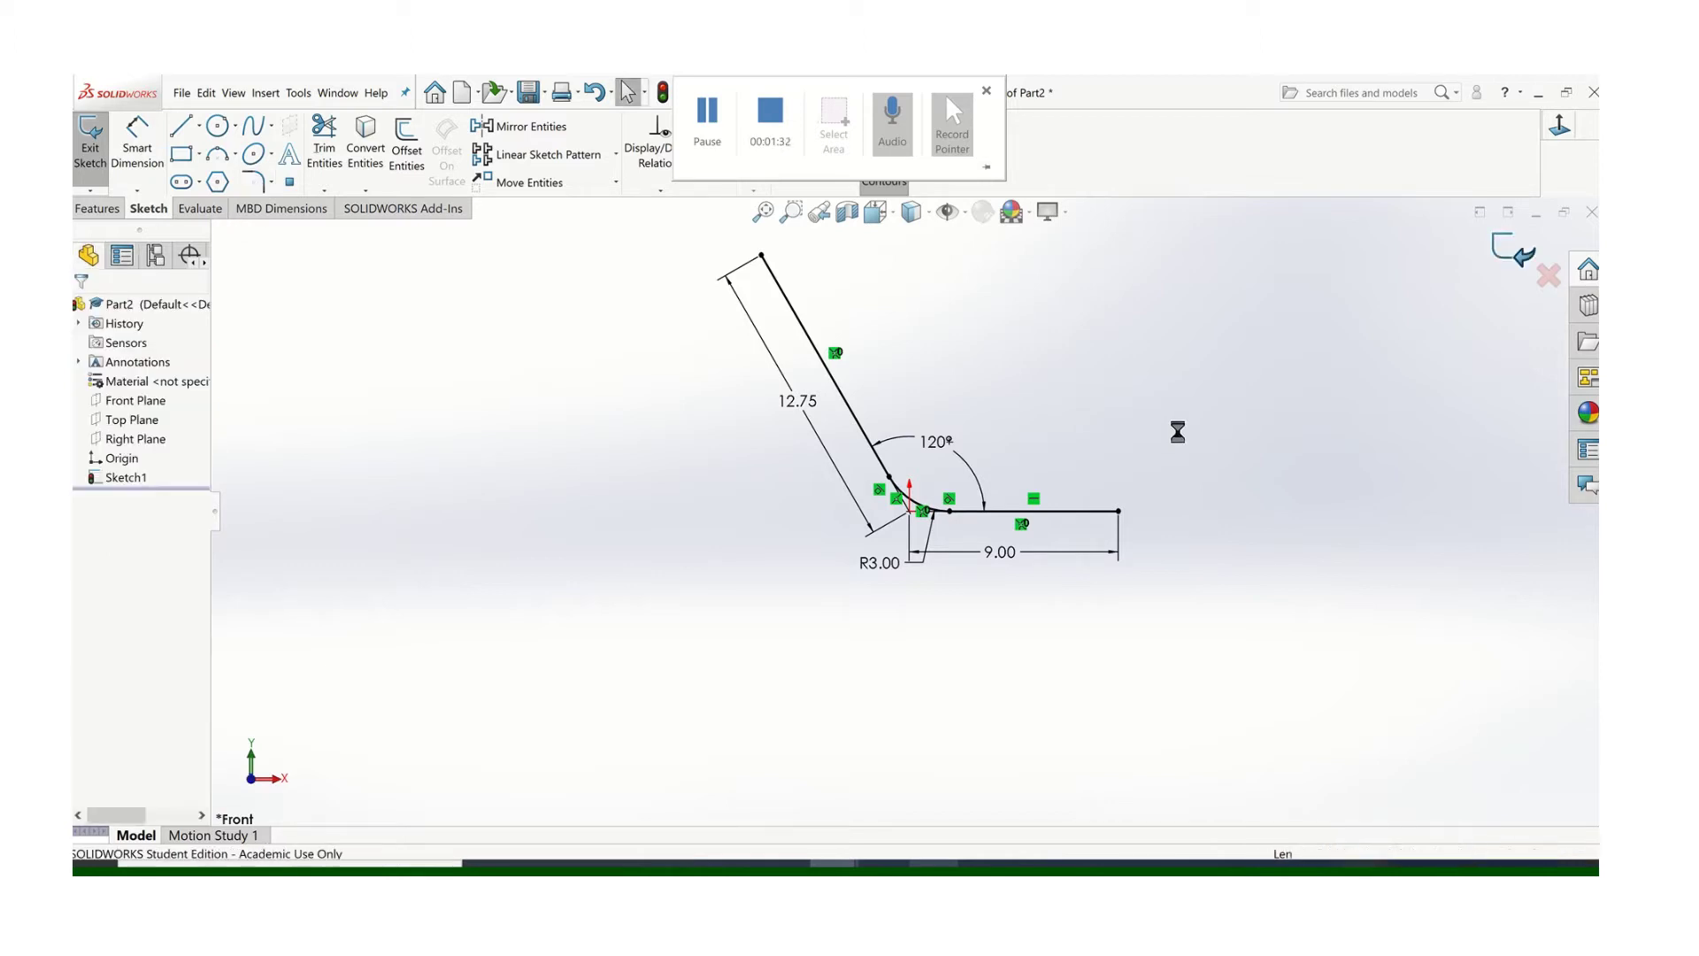
Step: Orbit the view to inspect the bent path sketch in 3D
mouse_move(952, 442)
middle_down()
mouse_move(916, 439)
mouse_move(917, 464)
mouse_move(899, 462)
mouse_move(1001, 478)
mouse_move(865, 327)
mouse_move(872, 466)
mouse_move(803, 498)
middle_up()
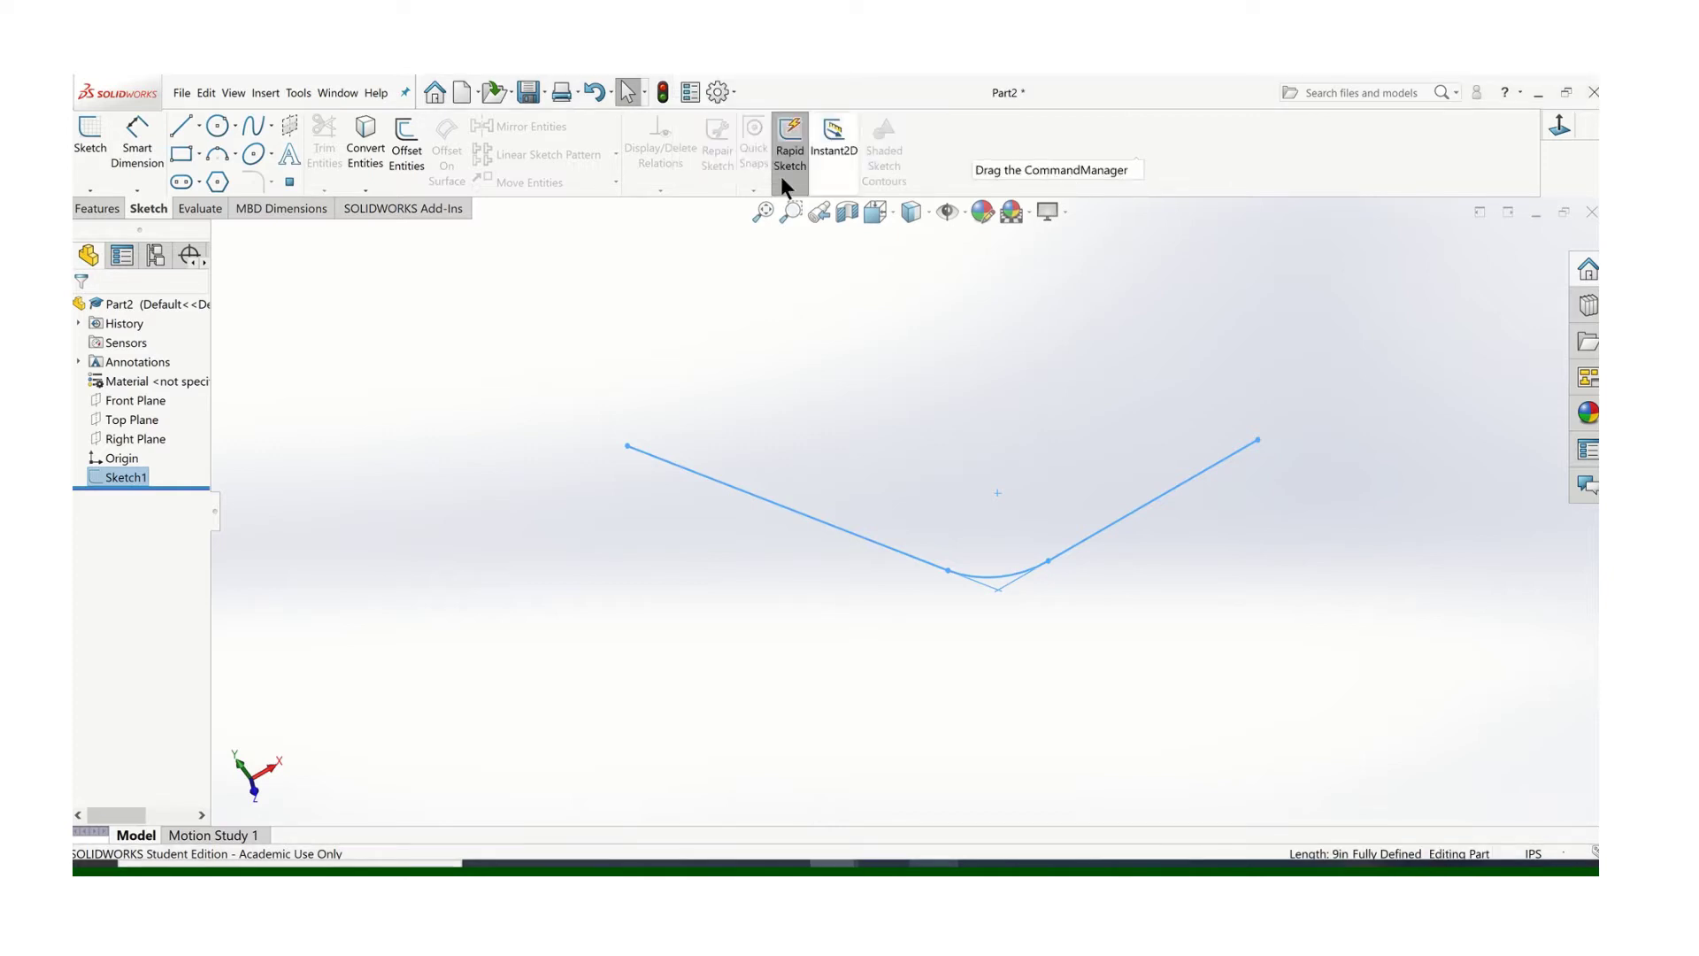
Step: Create Plane1 at the straight leg's end point, perpendicular to that leg
click(110, 213)
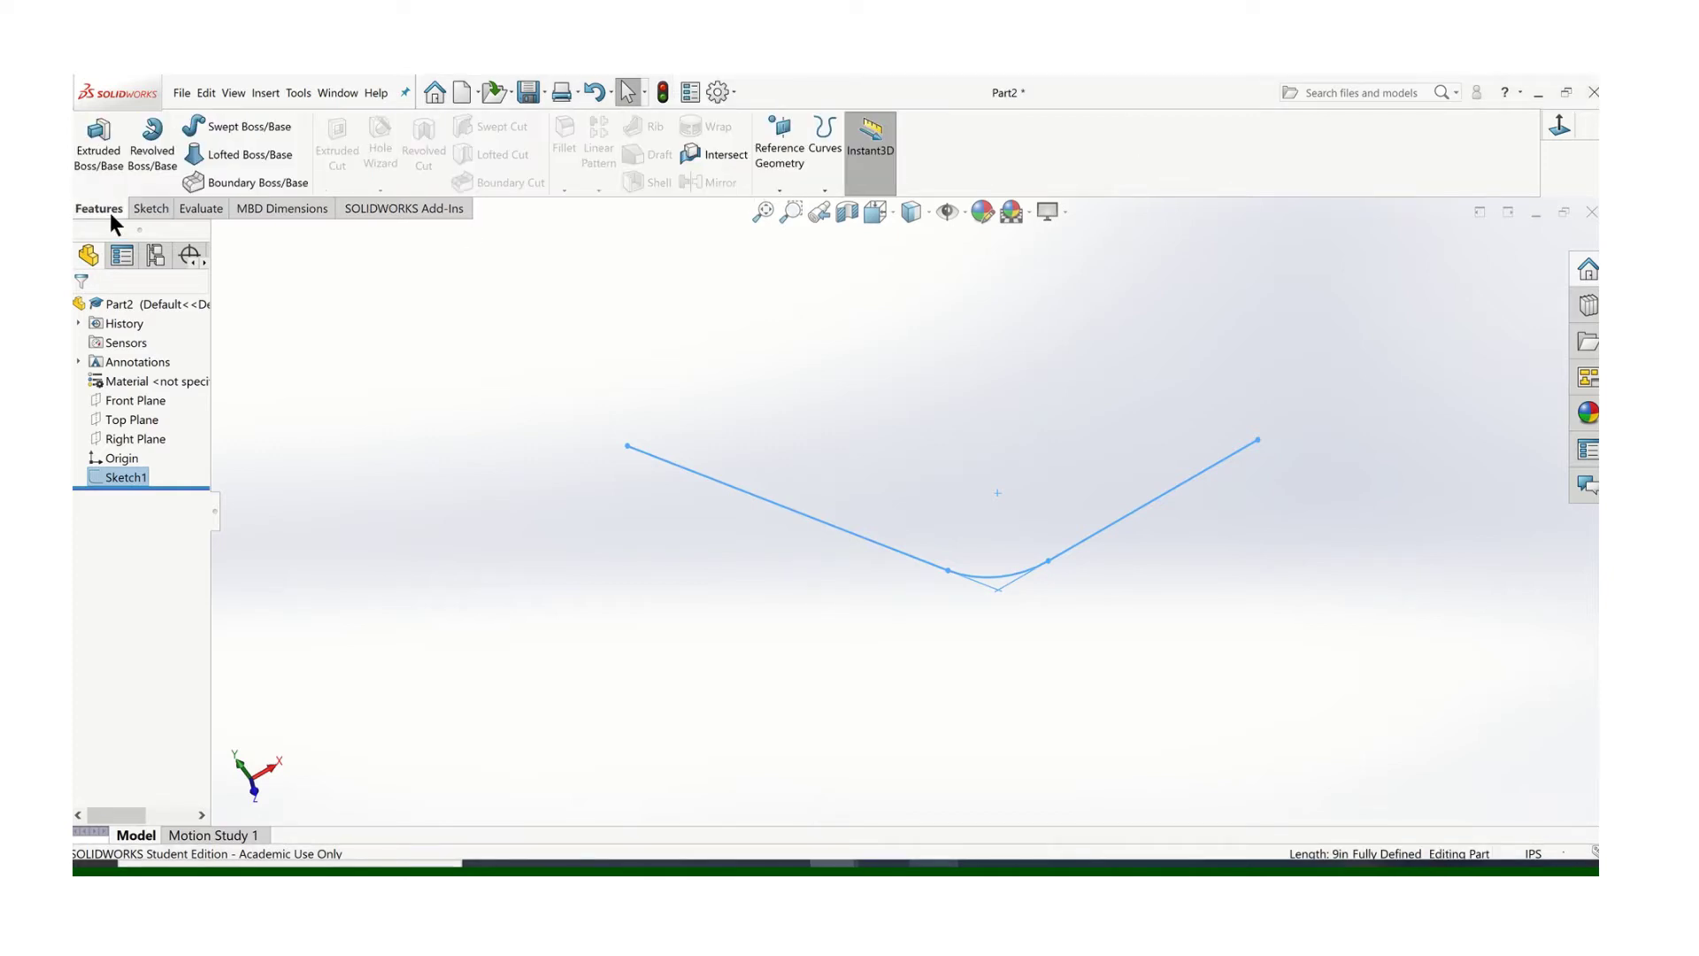
click(778, 190)
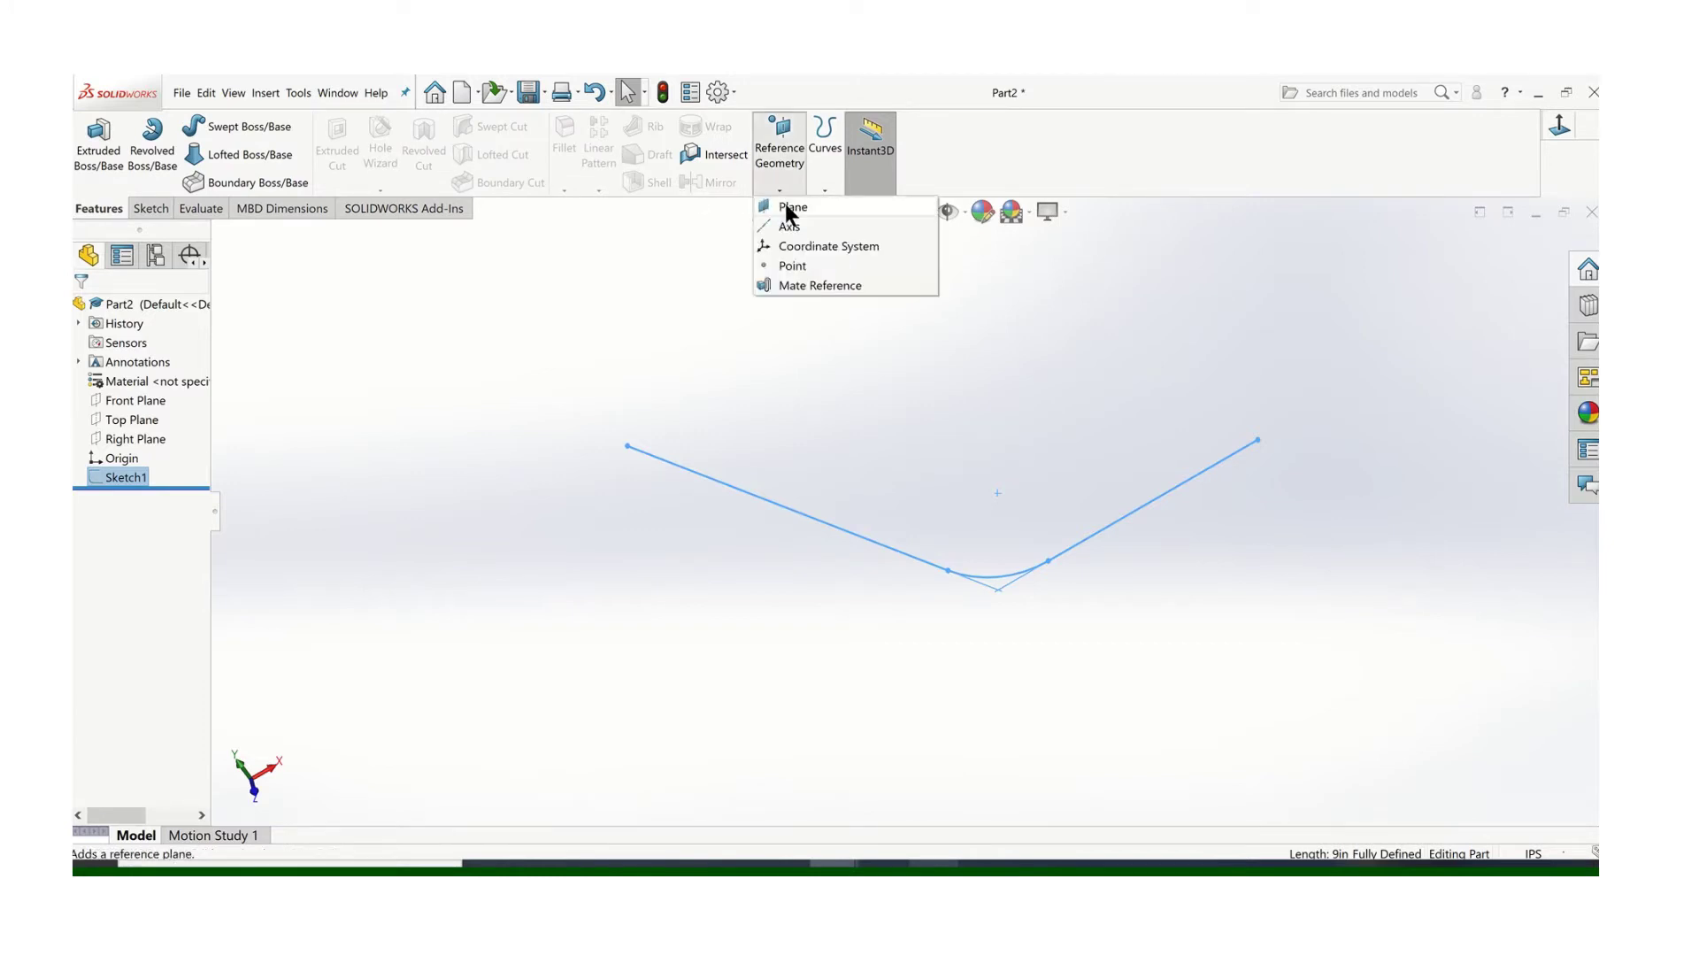
click(788, 312)
mouse_move(697, 419)
middle_down()
mouse_move(808, 496)
mouse_move(573, 467)
middle_up()
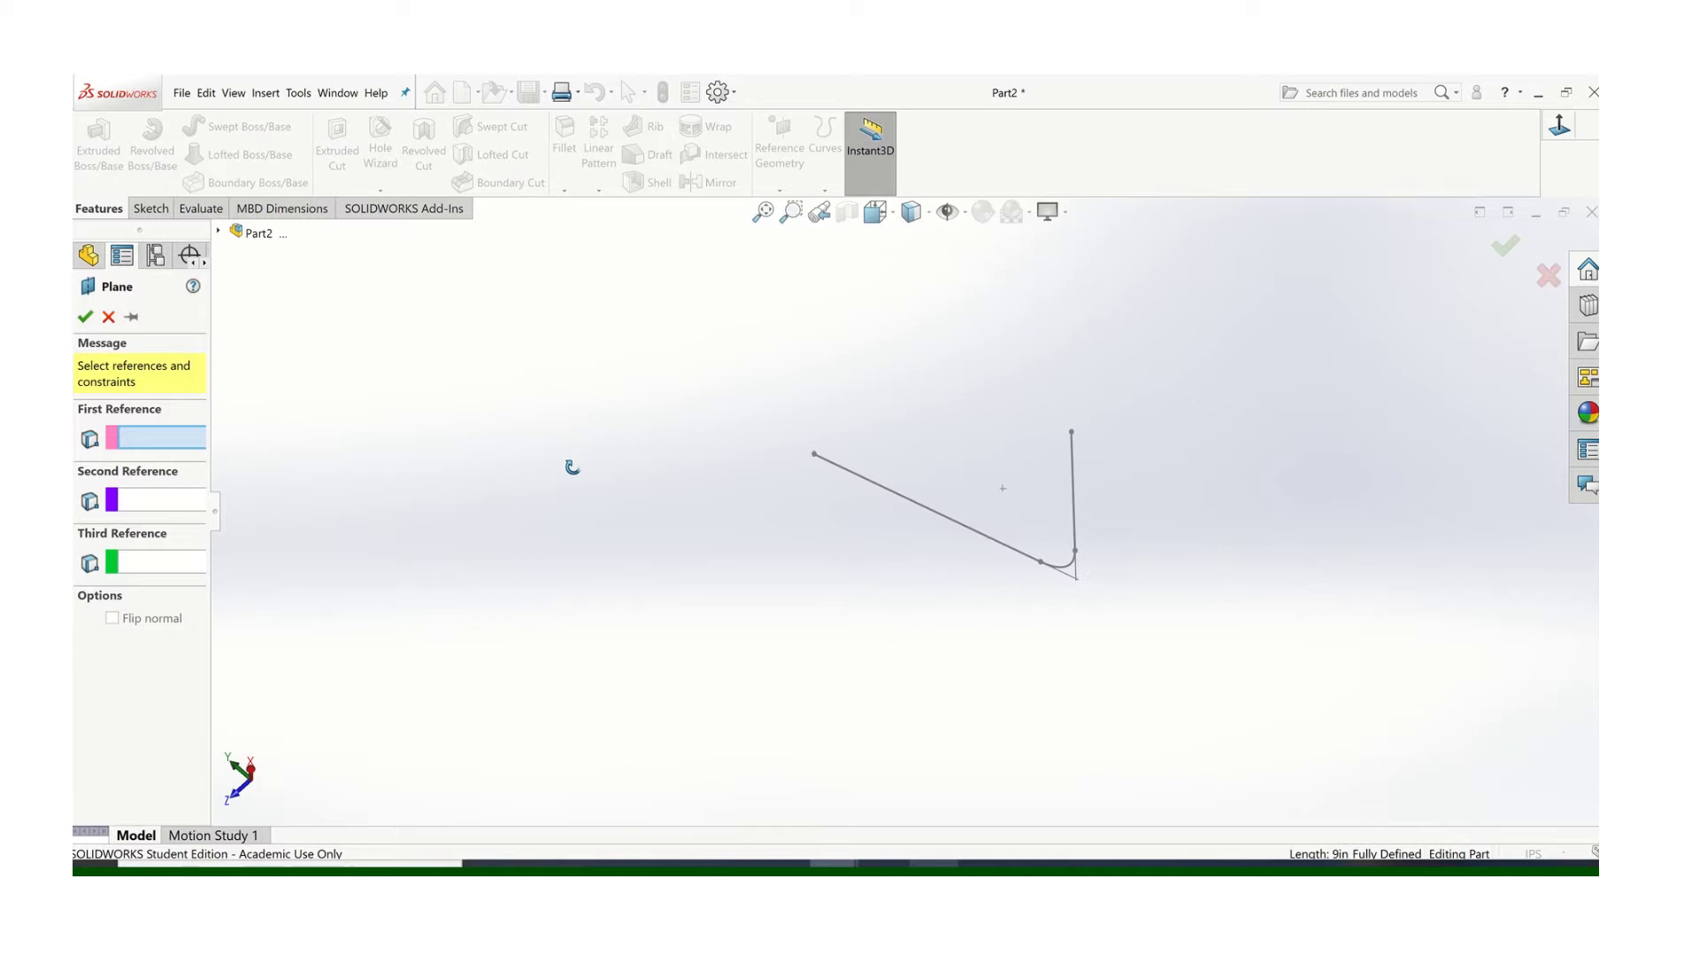
click(814, 455)
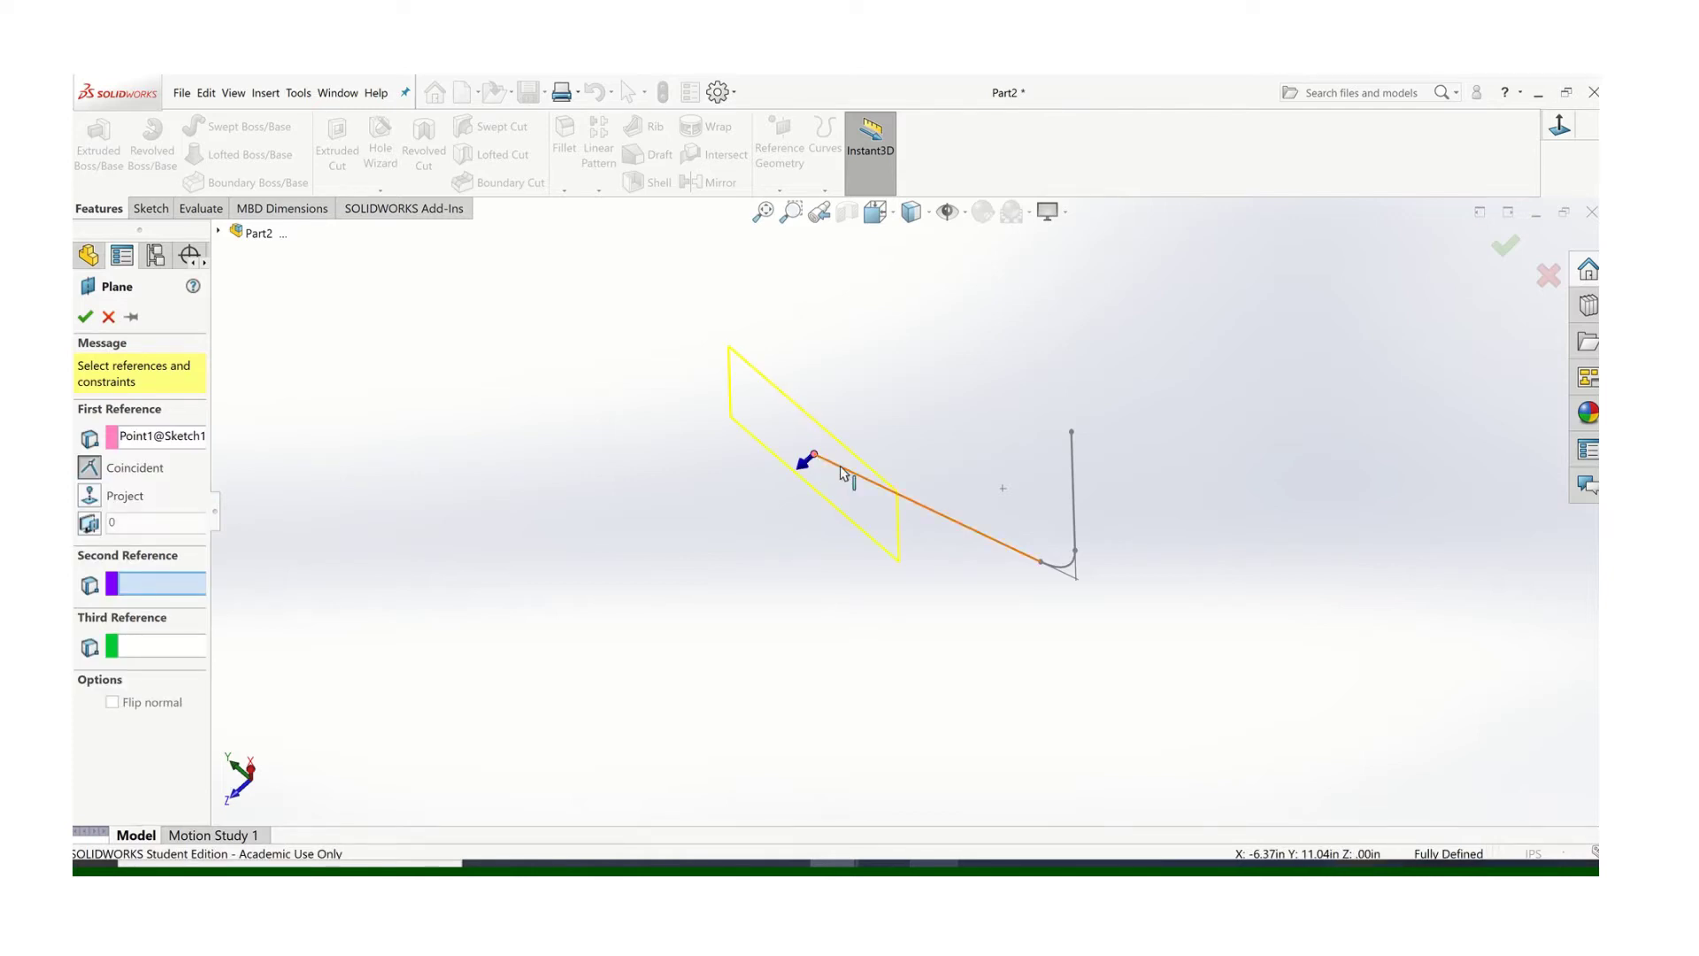
click(841, 471)
scroll(894, 458, up, 3)
mouse_move(894, 458)
middle_down()
mouse_move(873, 560)
mouse_move(910, 405)
mouse_move(994, 372)
mouse_move(1049, 385)
middle_up()
click(88, 317)
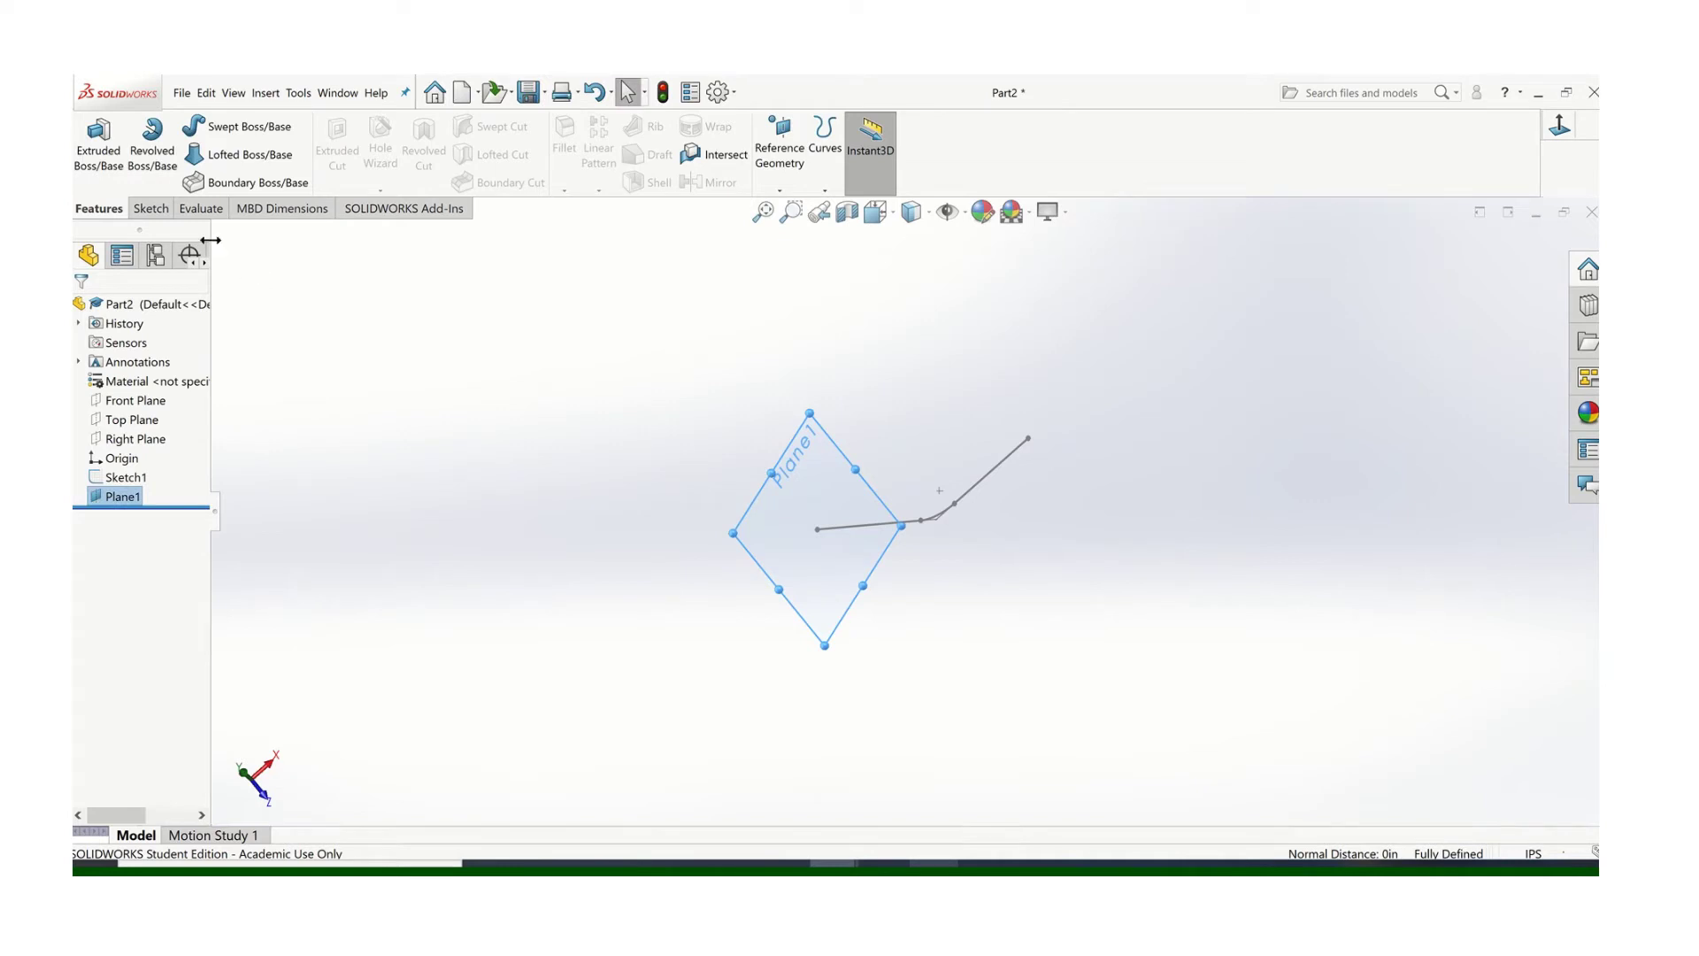
Step: On Plane1, sketch two concentric circles centred at the origin
click(150, 209)
click(90, 134)
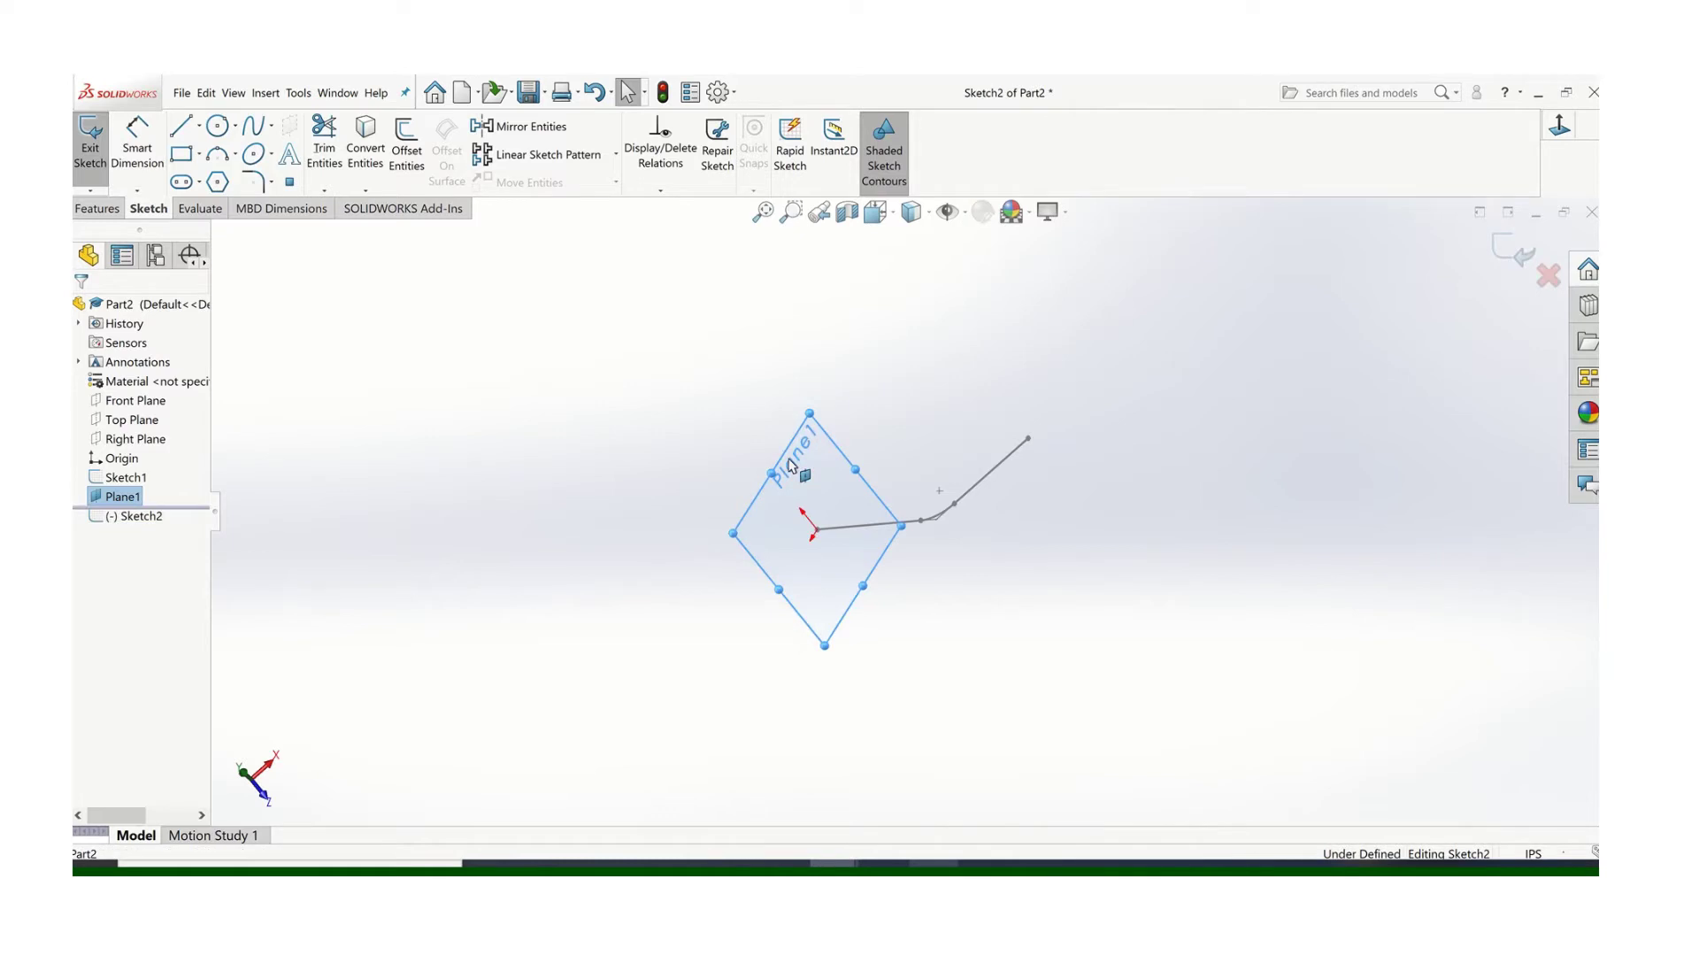
click(216, 126)
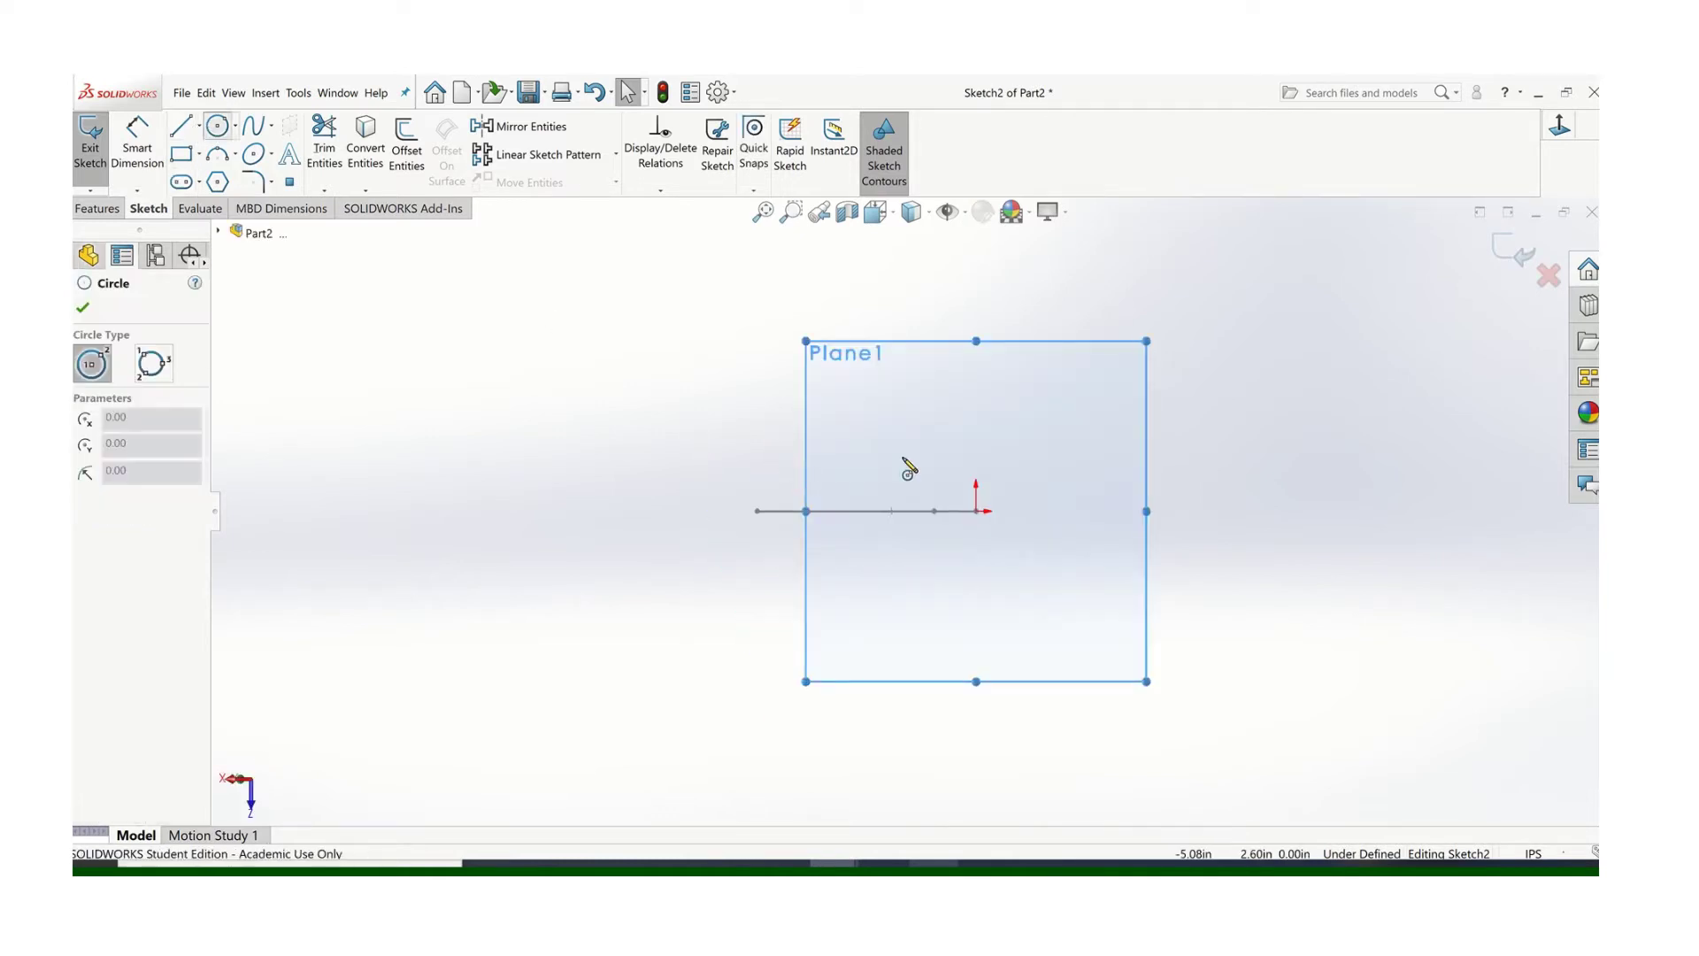
click(976, 511)
click(1080, 462)
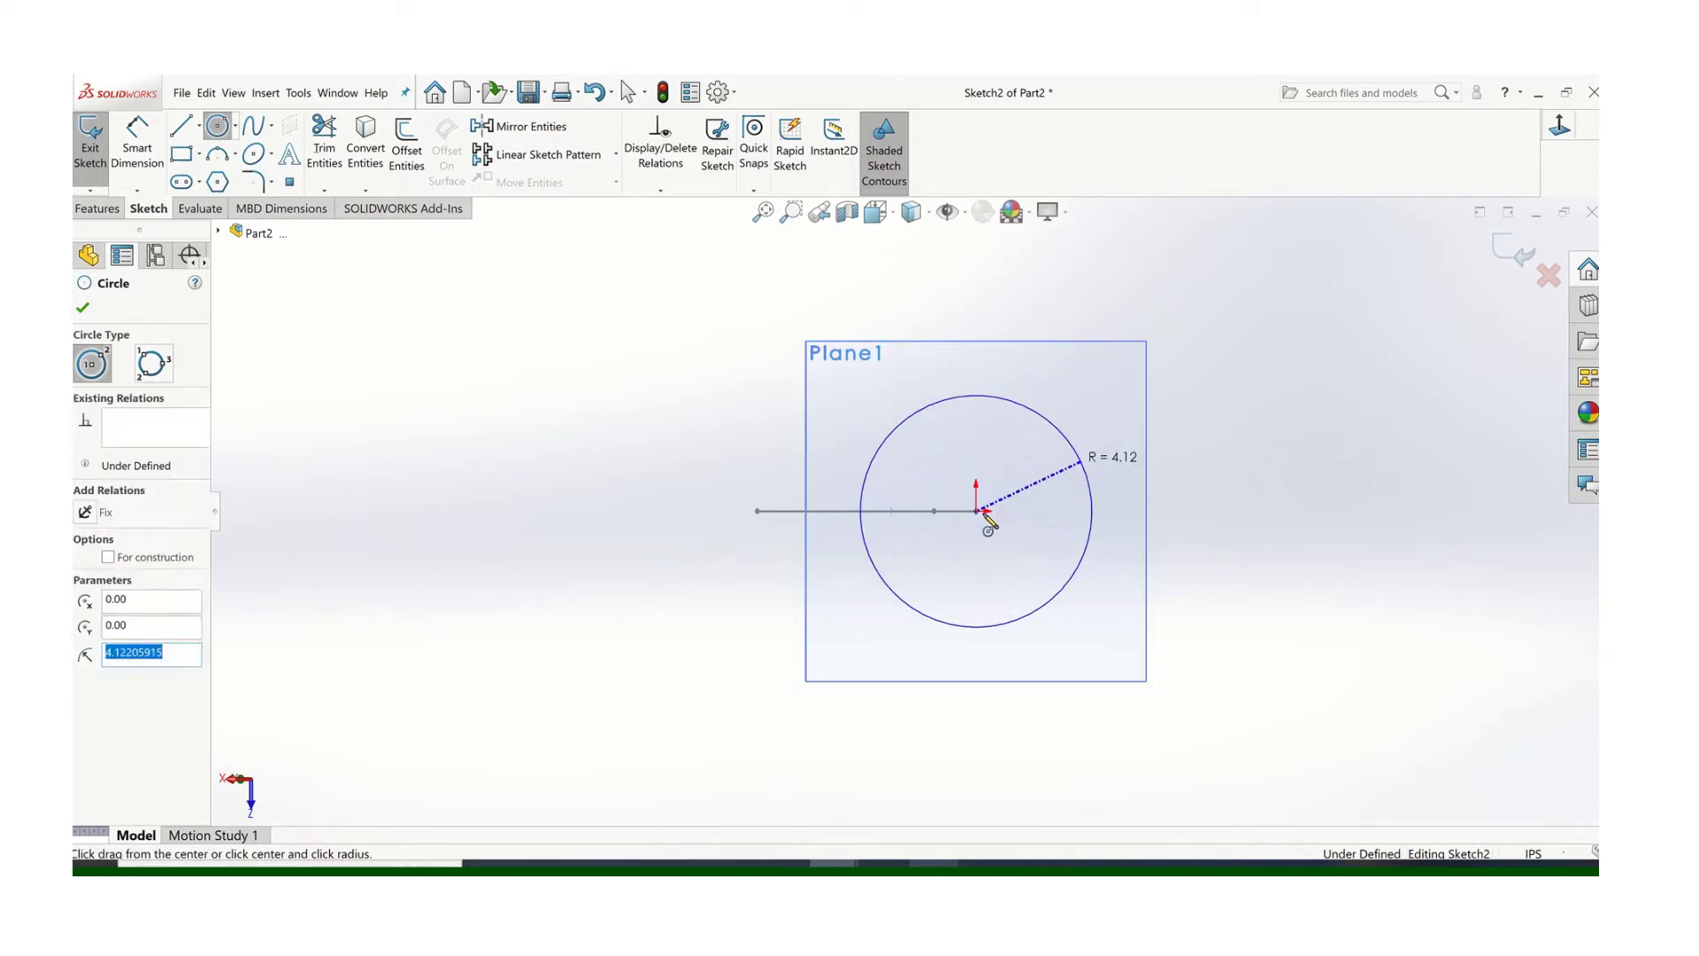
click(976, 510)
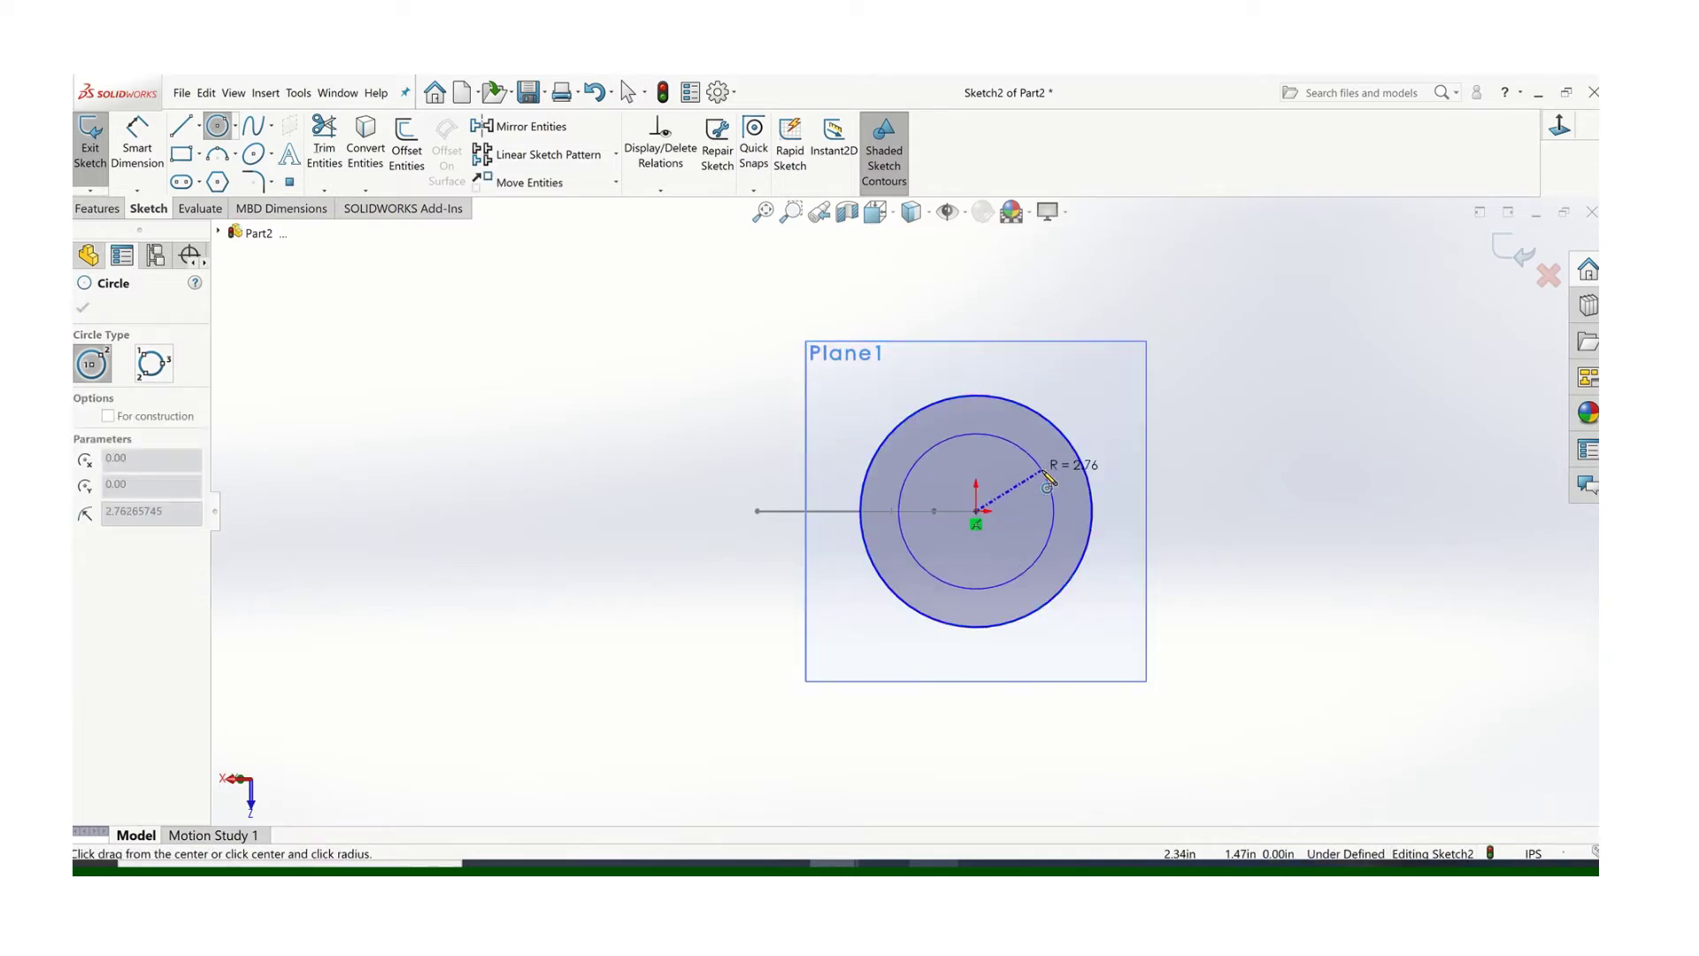
click(1047, 479)
key(Escape)
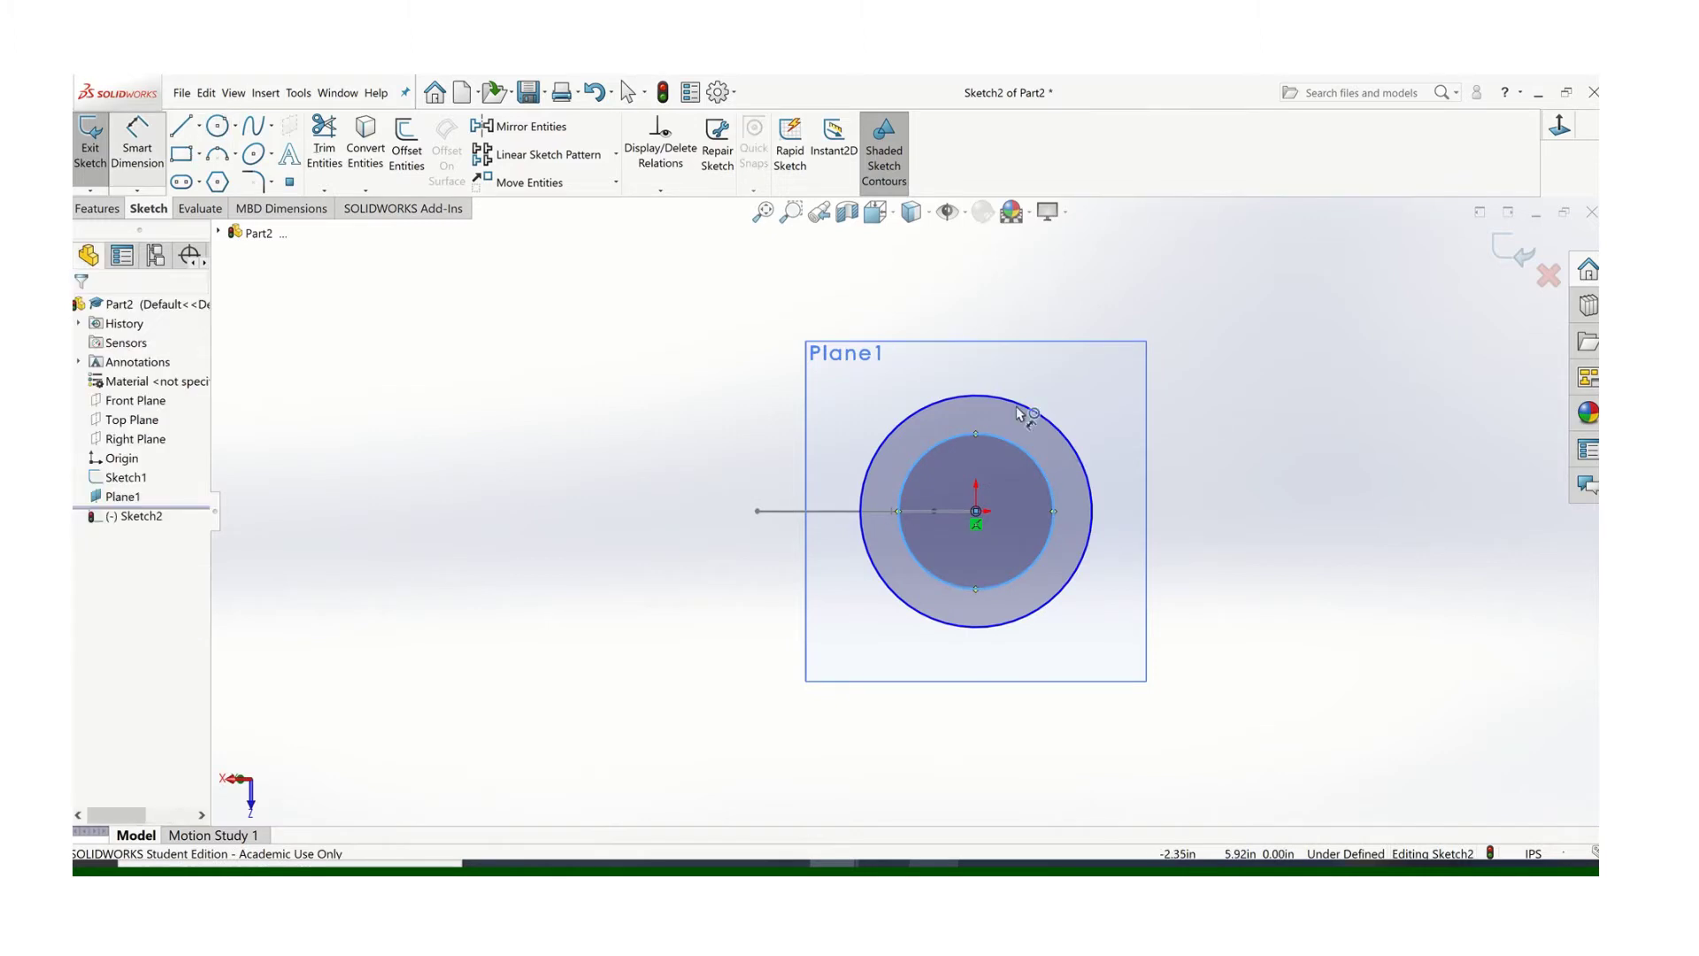
Step: Dimension the circles to Ø.75 outer and Ø.62 inner, then exit the sketch
key(d)
click(1059, 432)
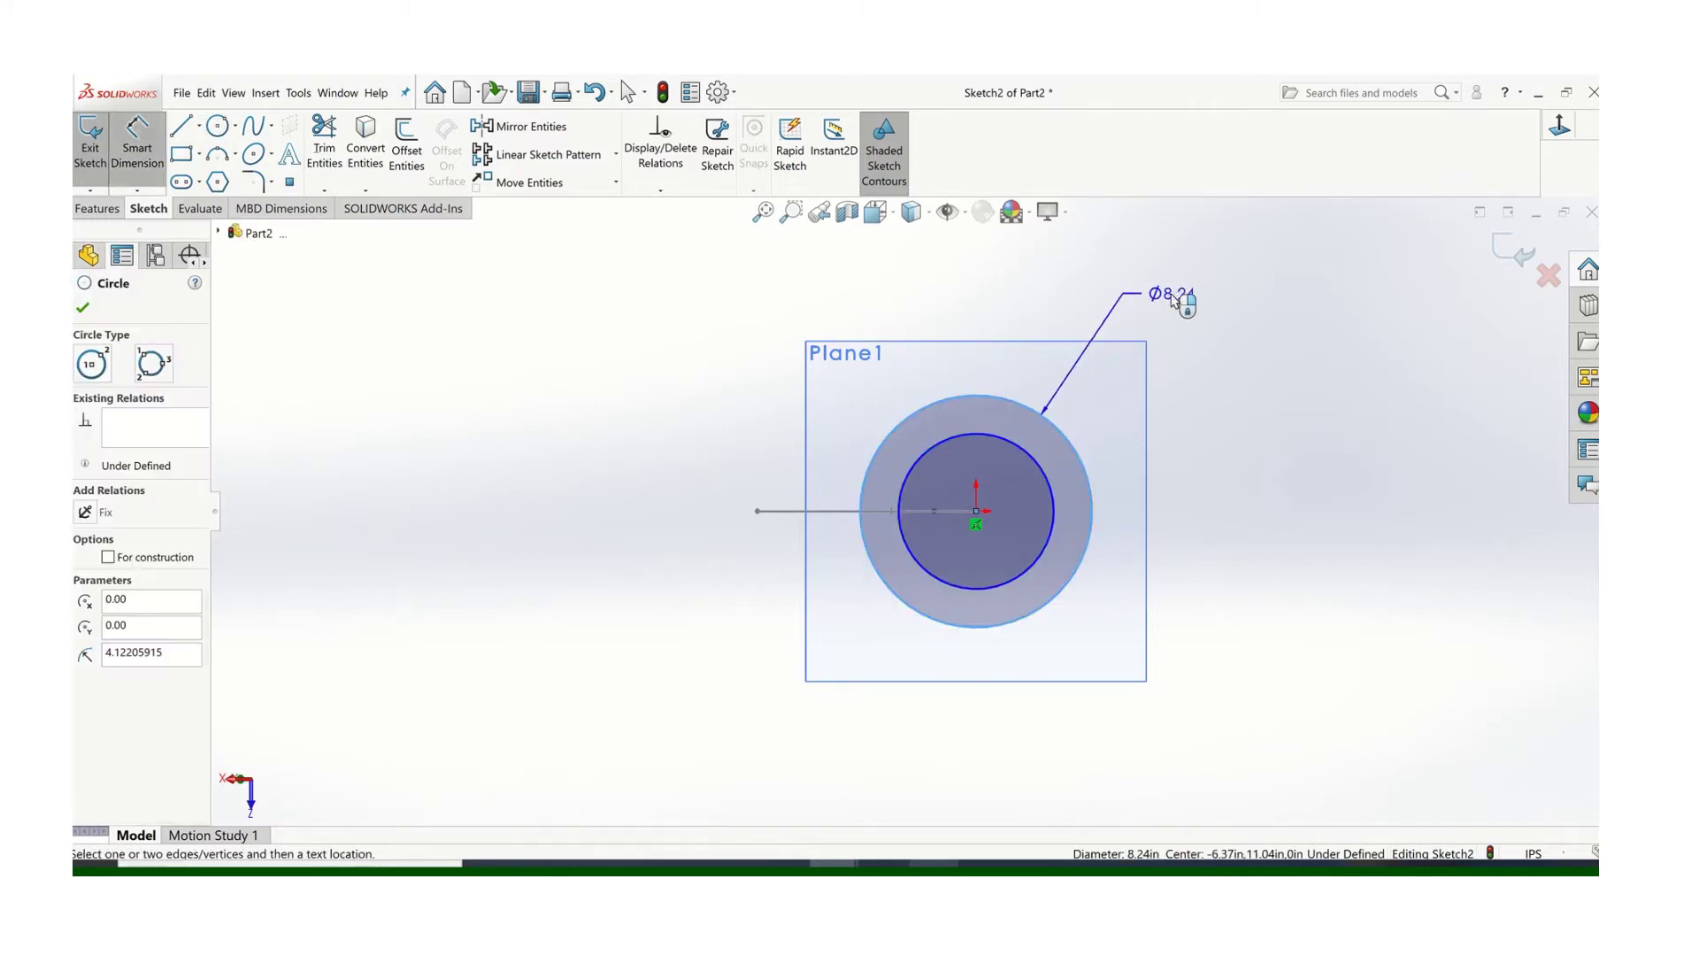
click(1174, 300)
text(.75)
key(Return)
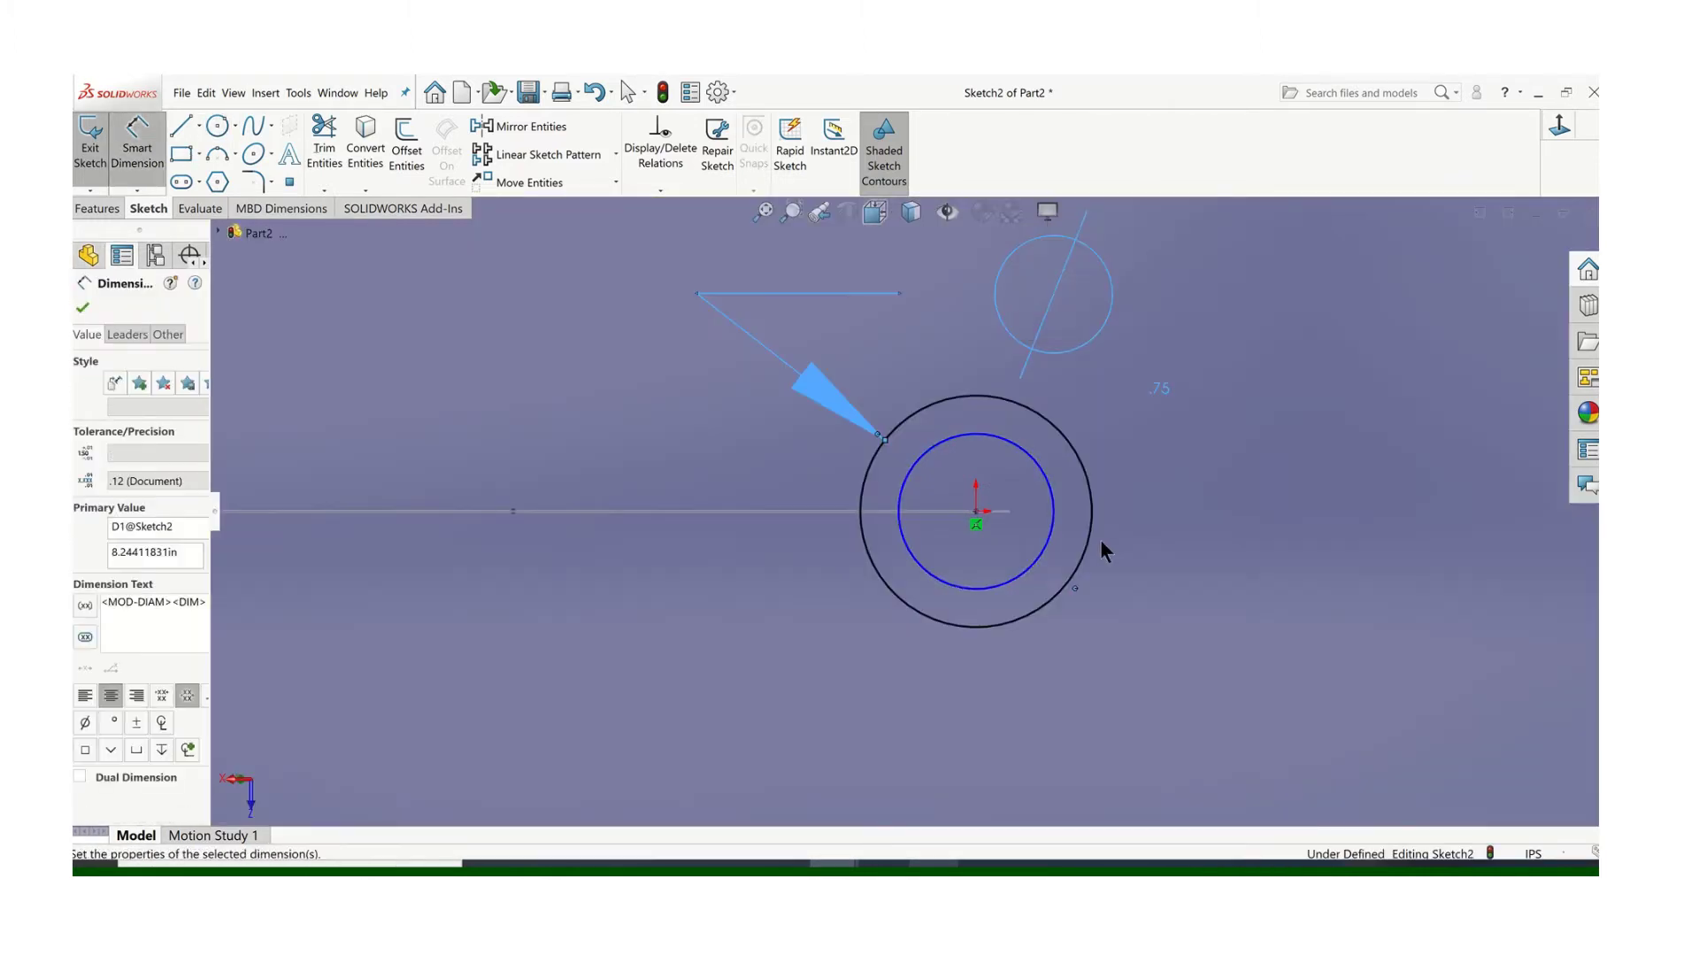
click(1059, 570)
click(1170, 623)
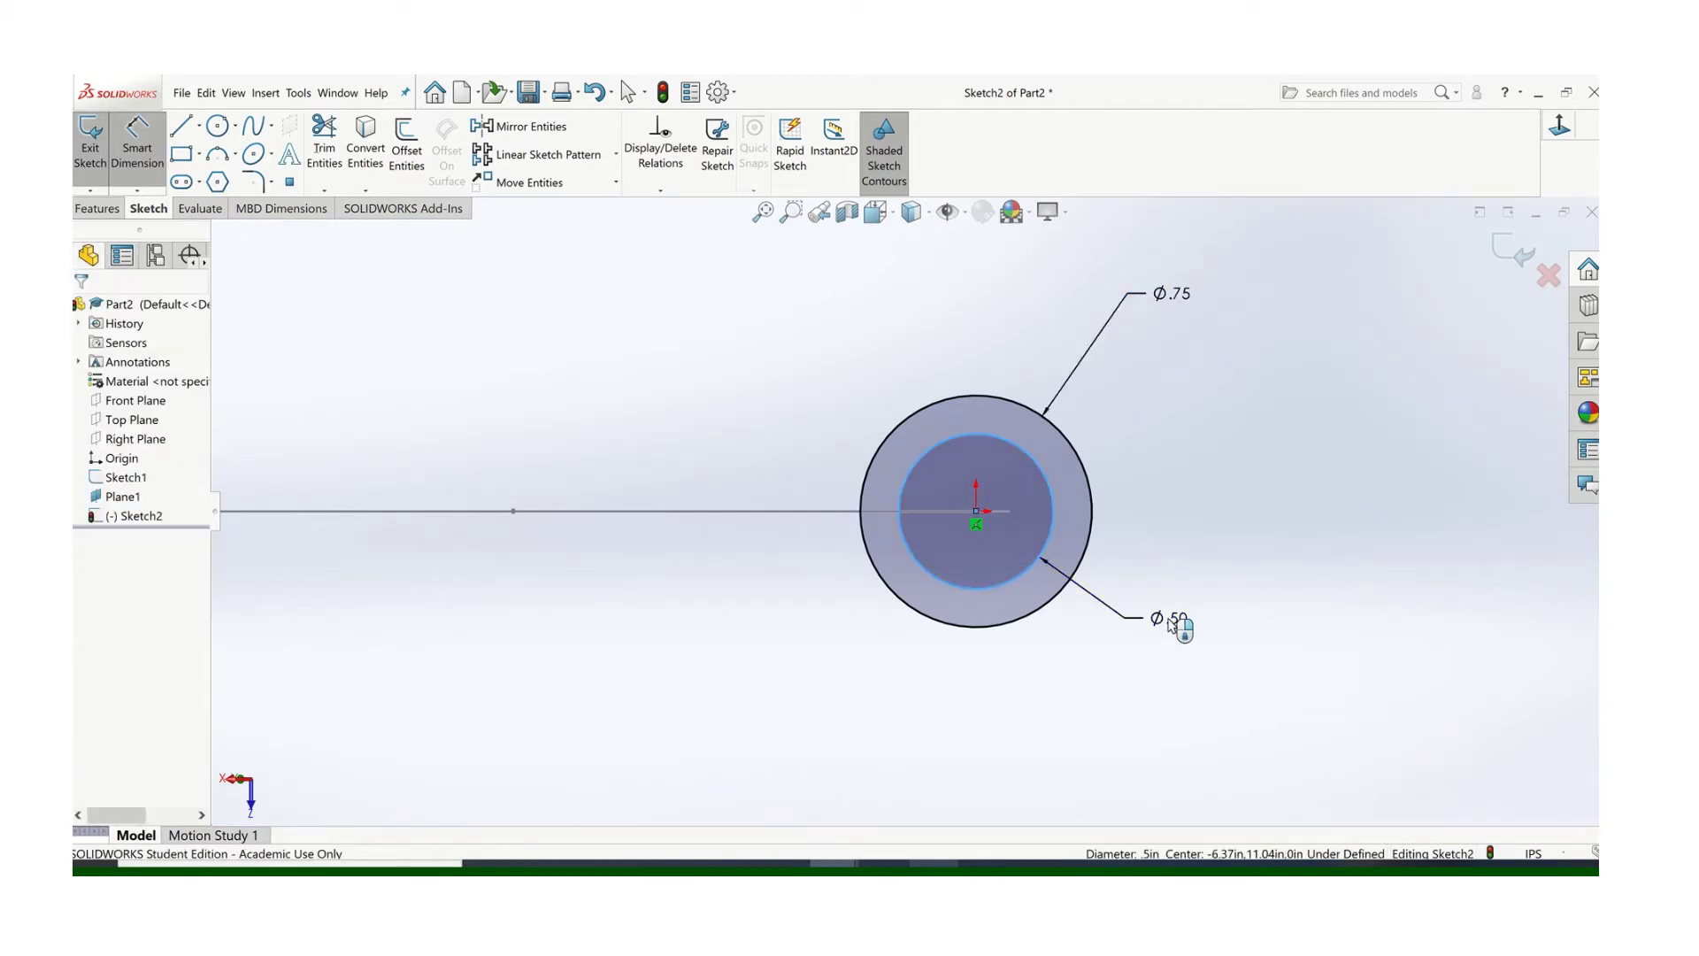
text(.62)
key(Return)
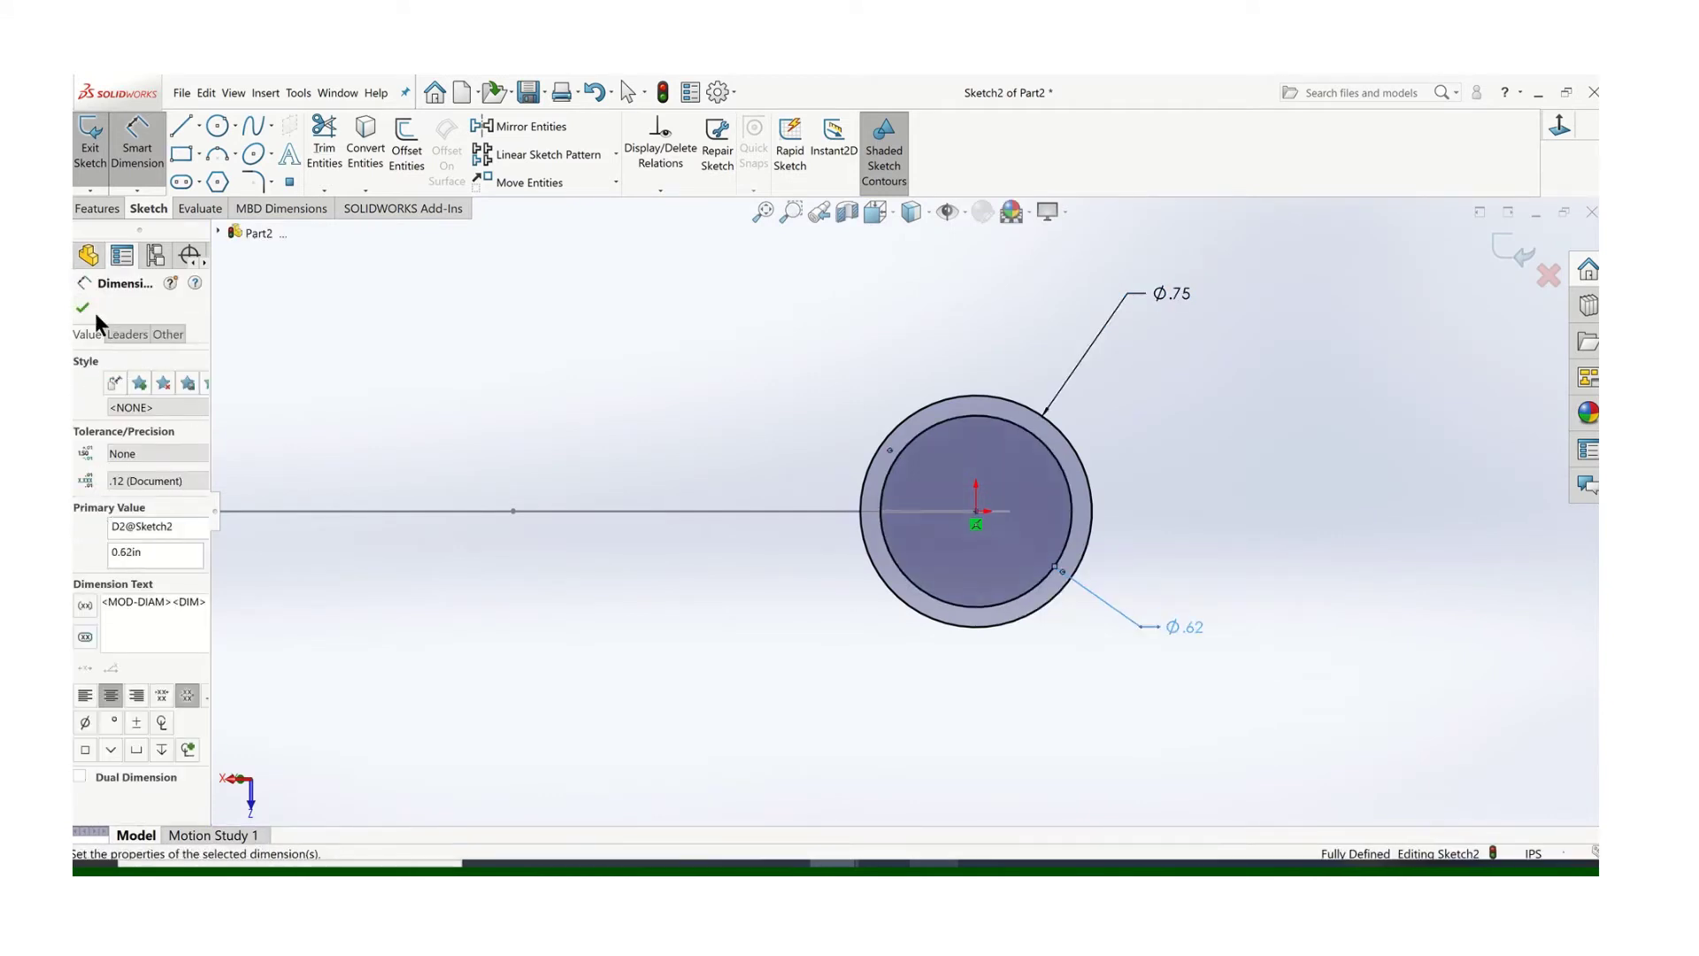
click(84, 308)
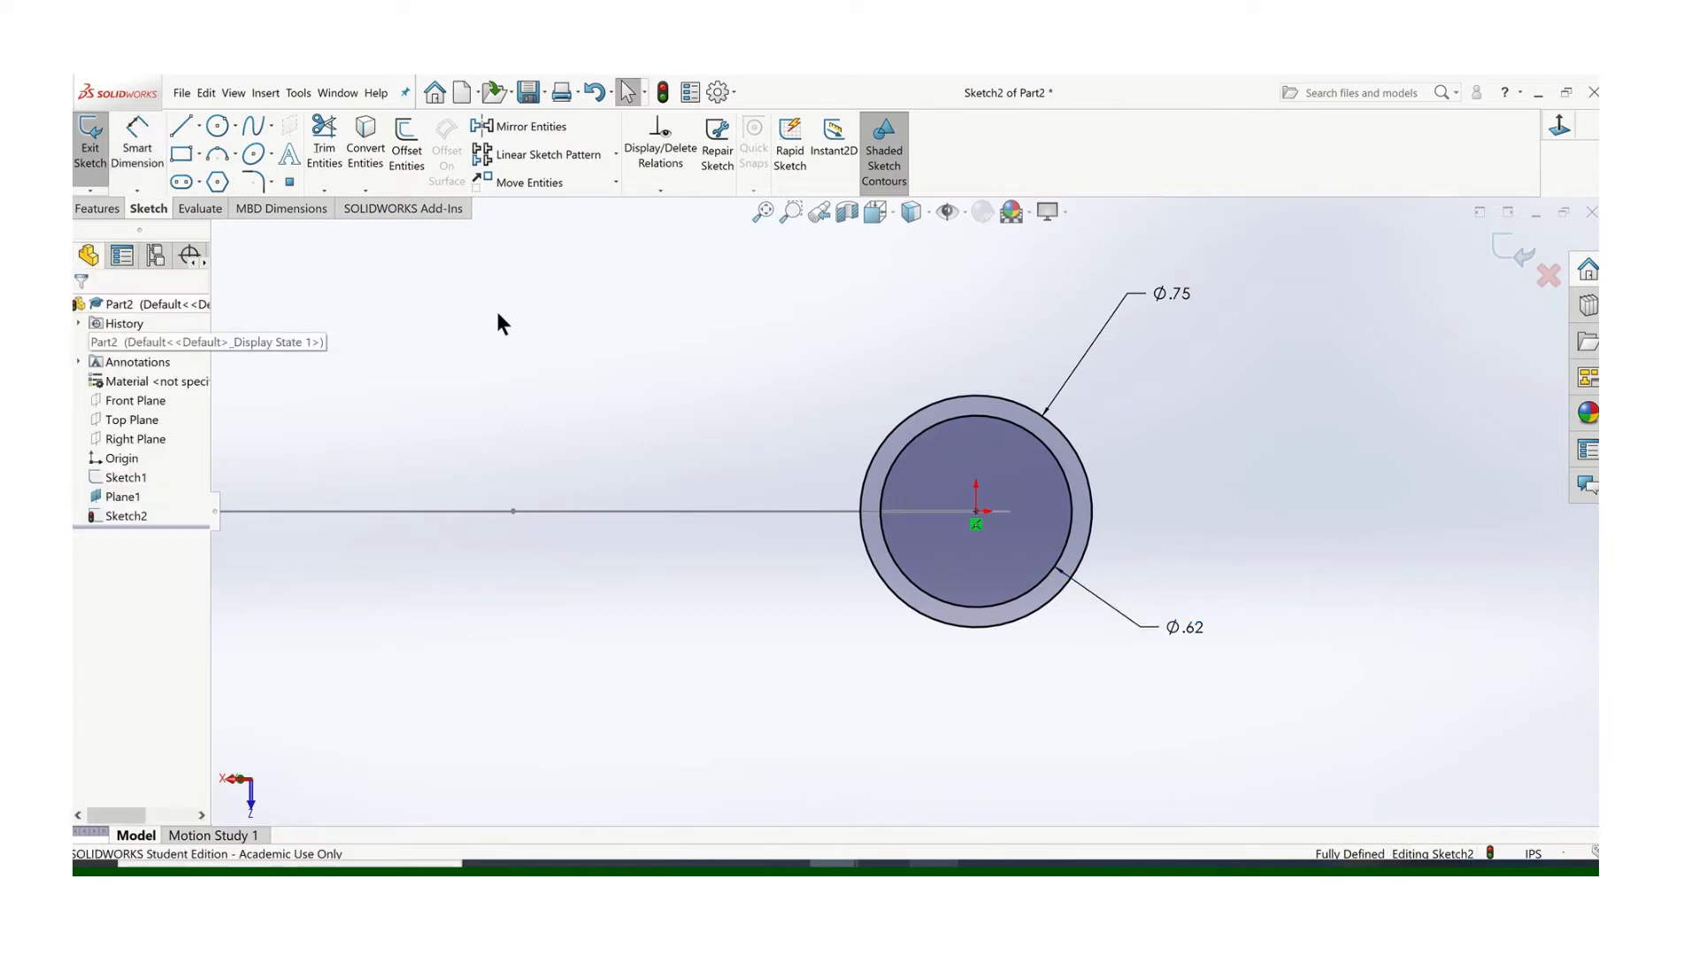
click(1523, 257)
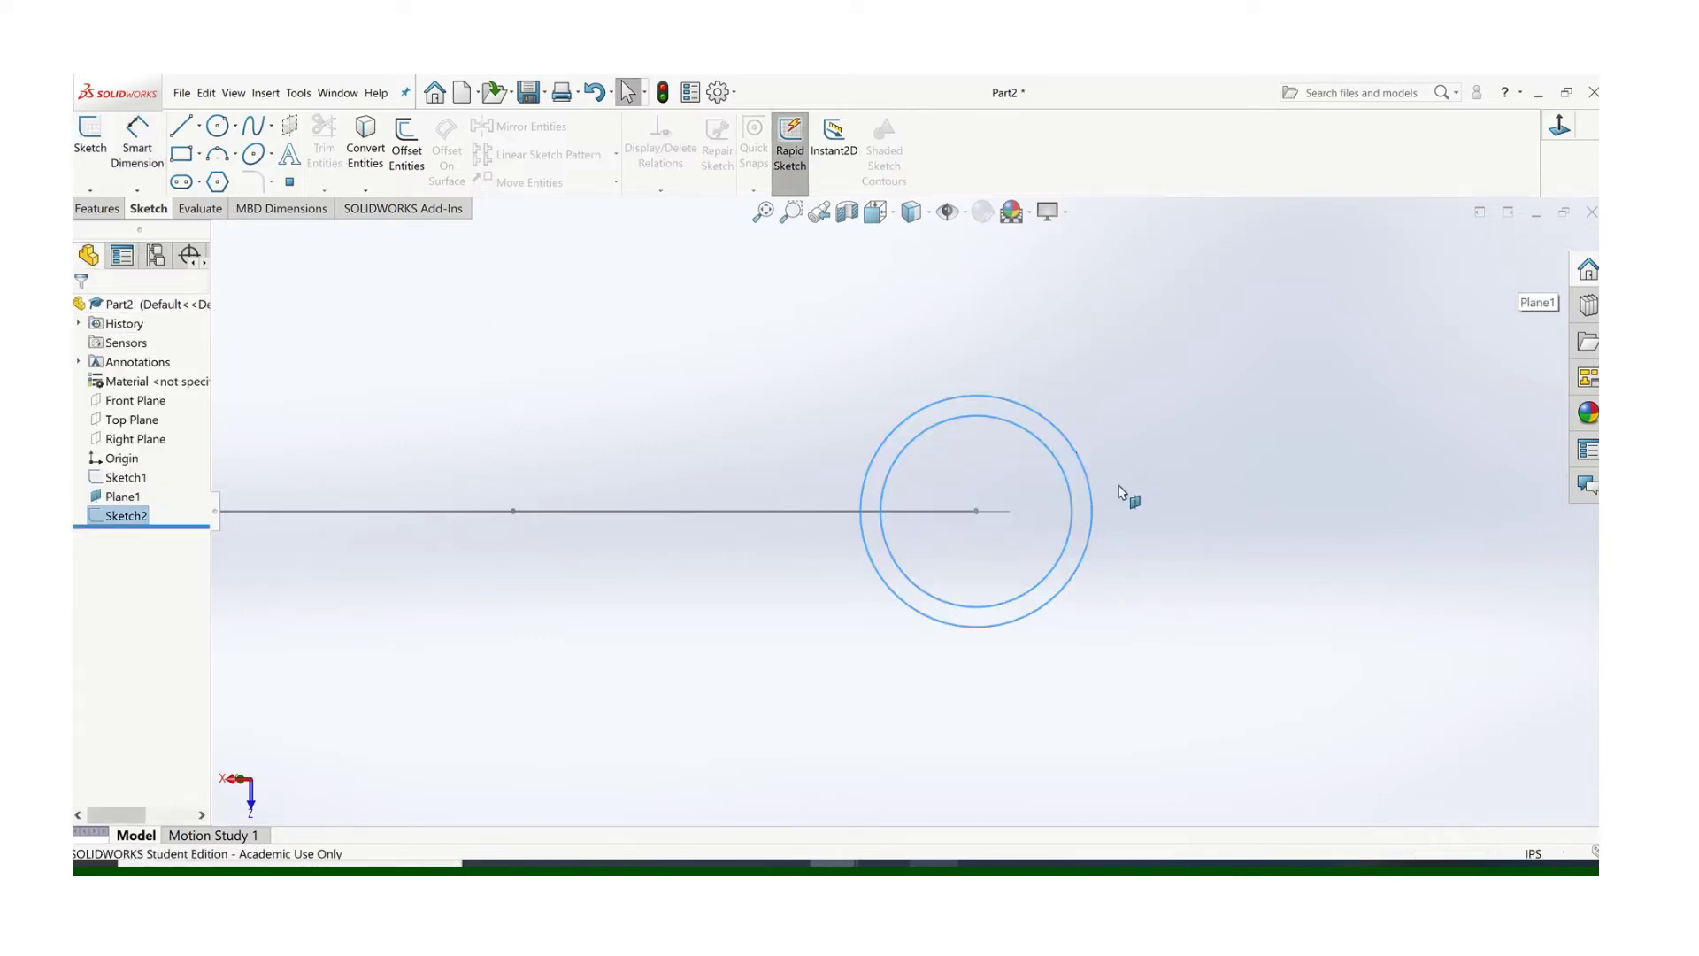
Step: Sweep the Sketch2 ring profile along the bent Sketch1 path to form the tube
scroll(1062, 473, up, 6)
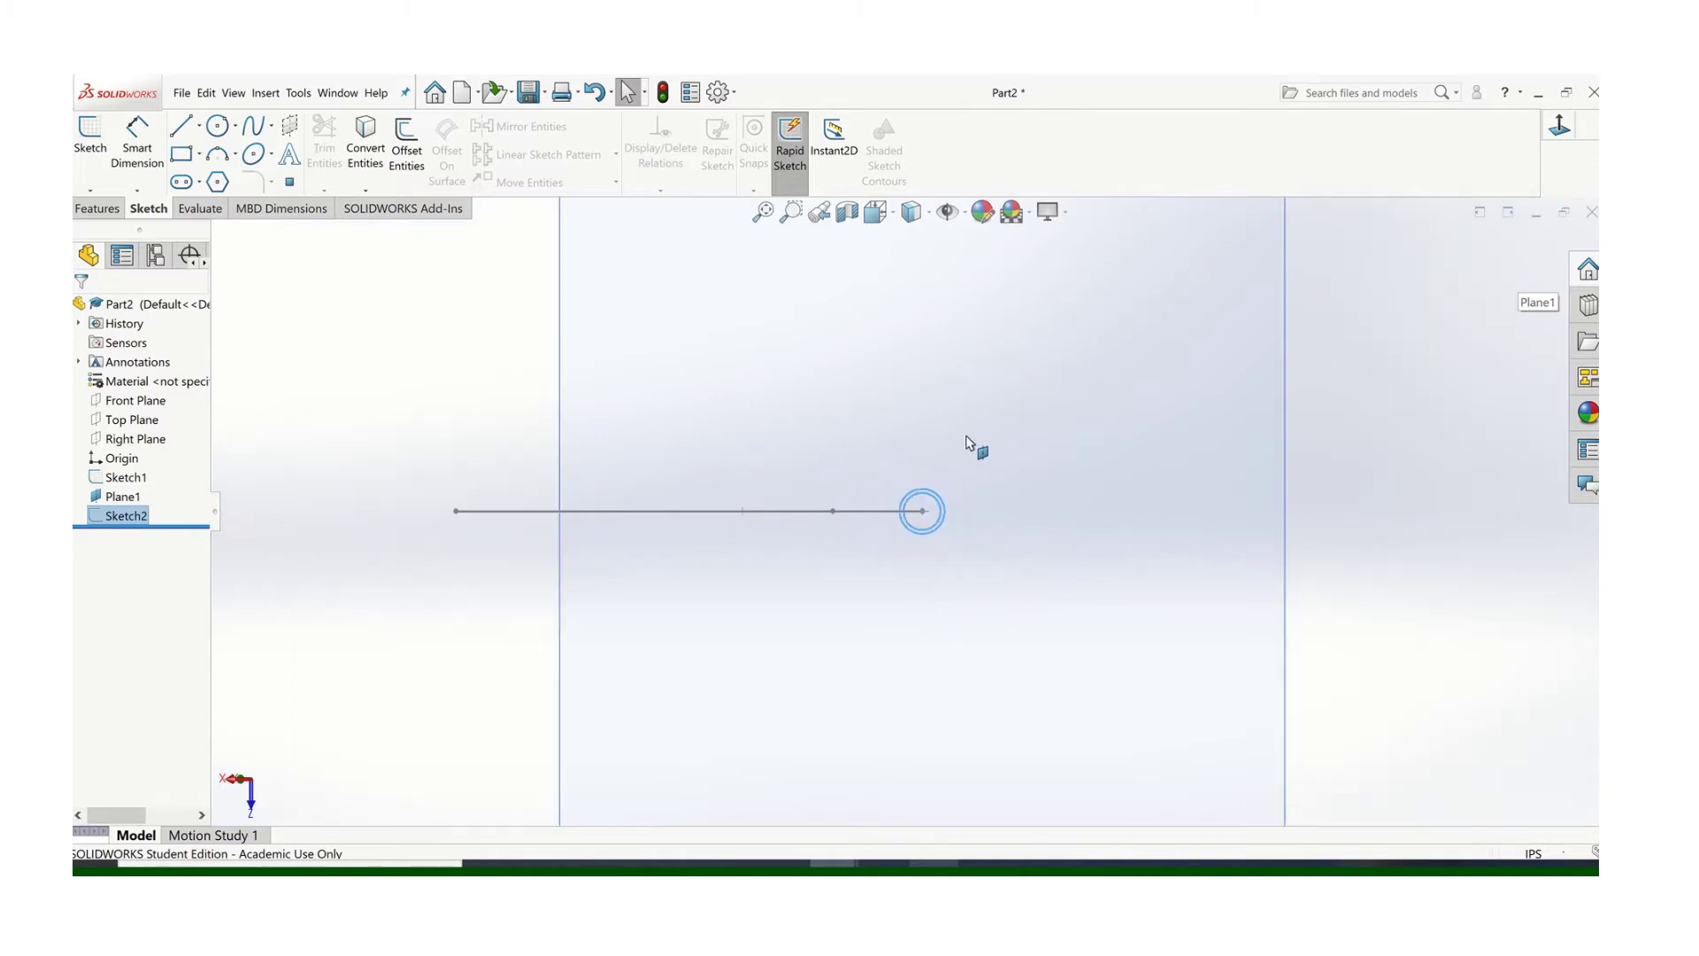
mouse_move(849, 455)
middle_down()
mouse_move(797, 485)
mouse_move(766, 595)
mouse_move(587, 635)
mouse_move(463, 543)
mouse_move(469, 523)
middle_up()
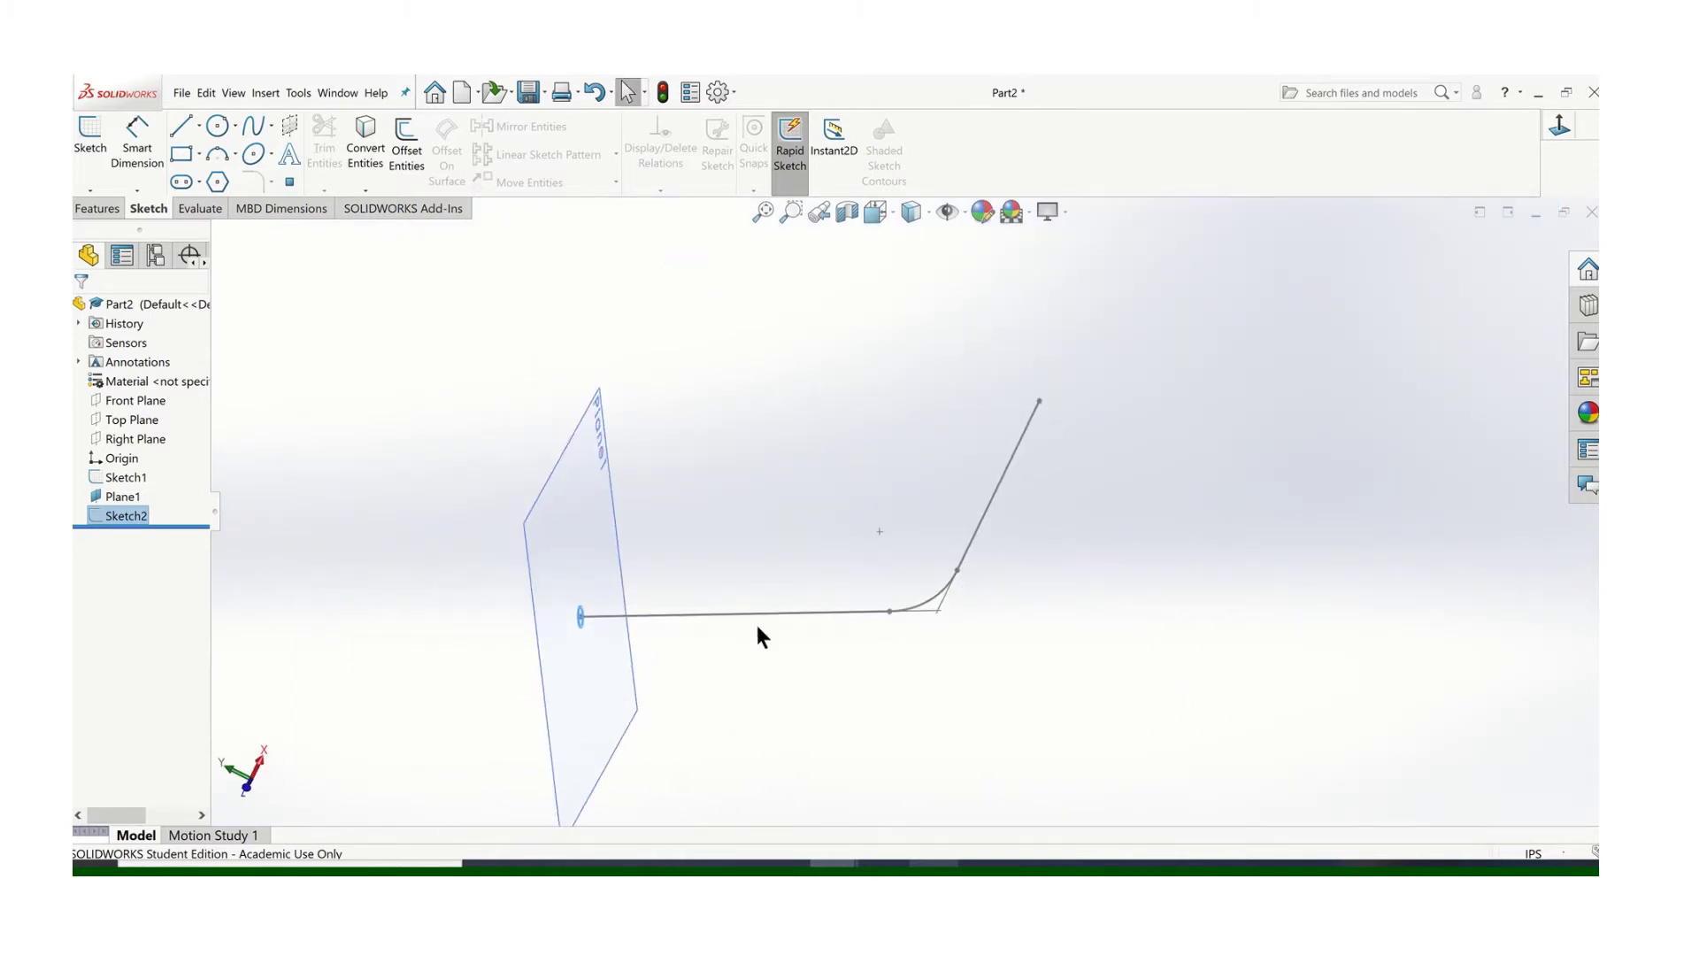
scroll(558, 624, down, 3)
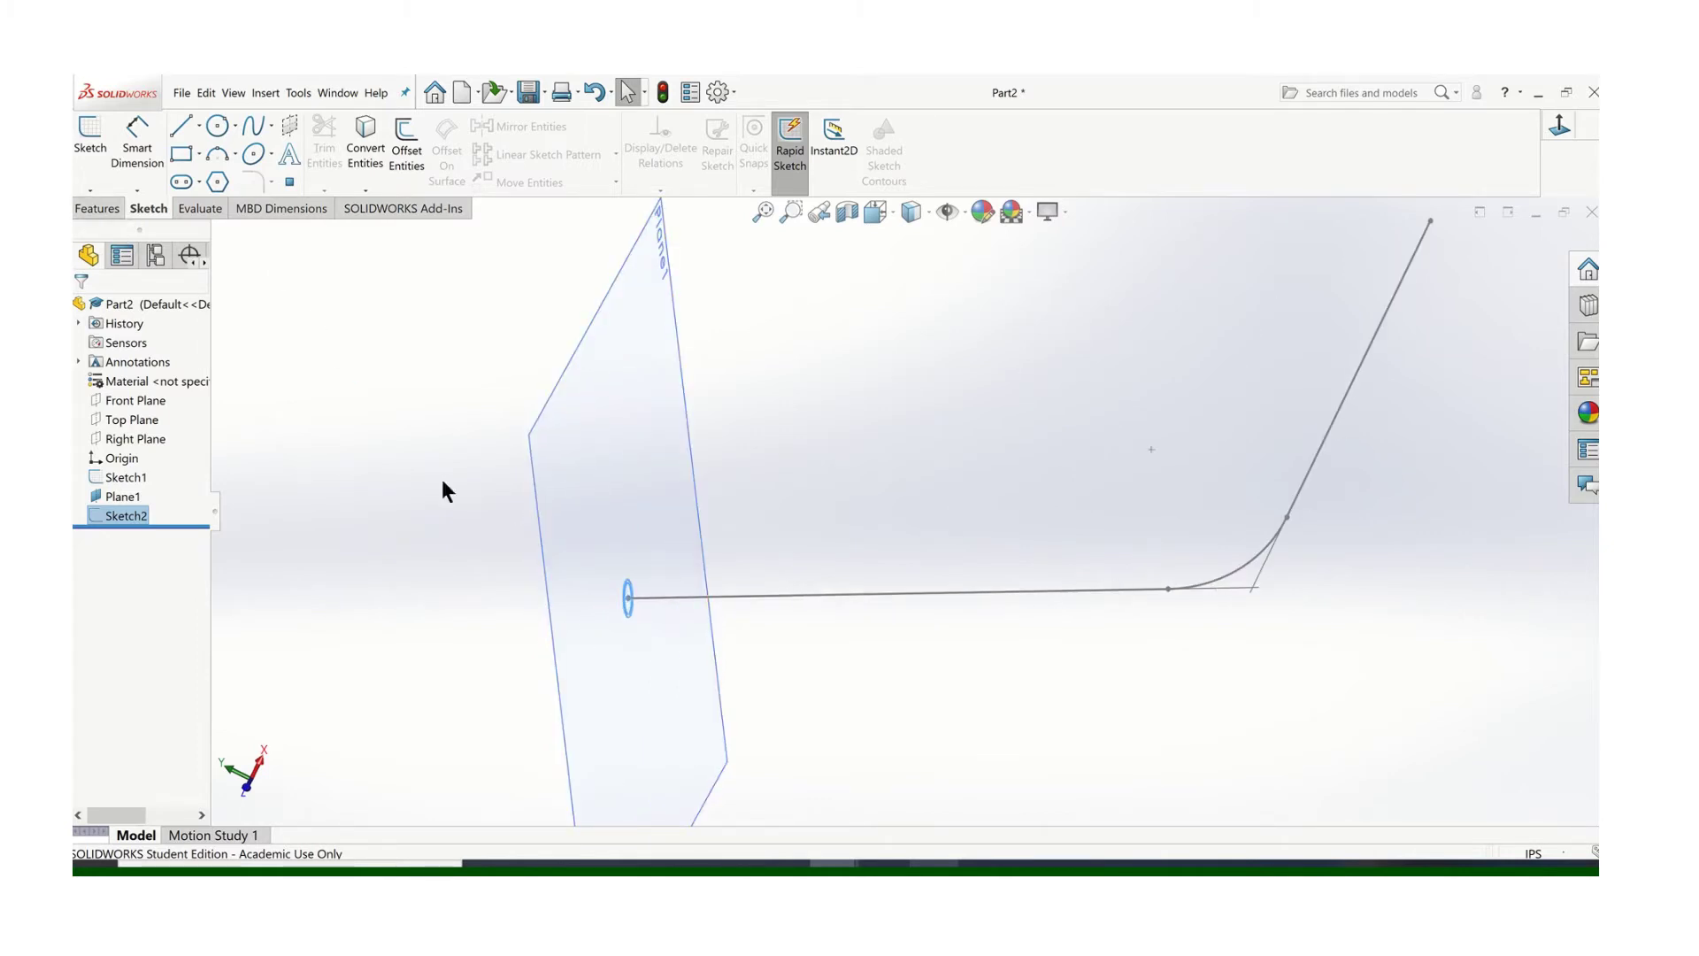
click(84, 208)
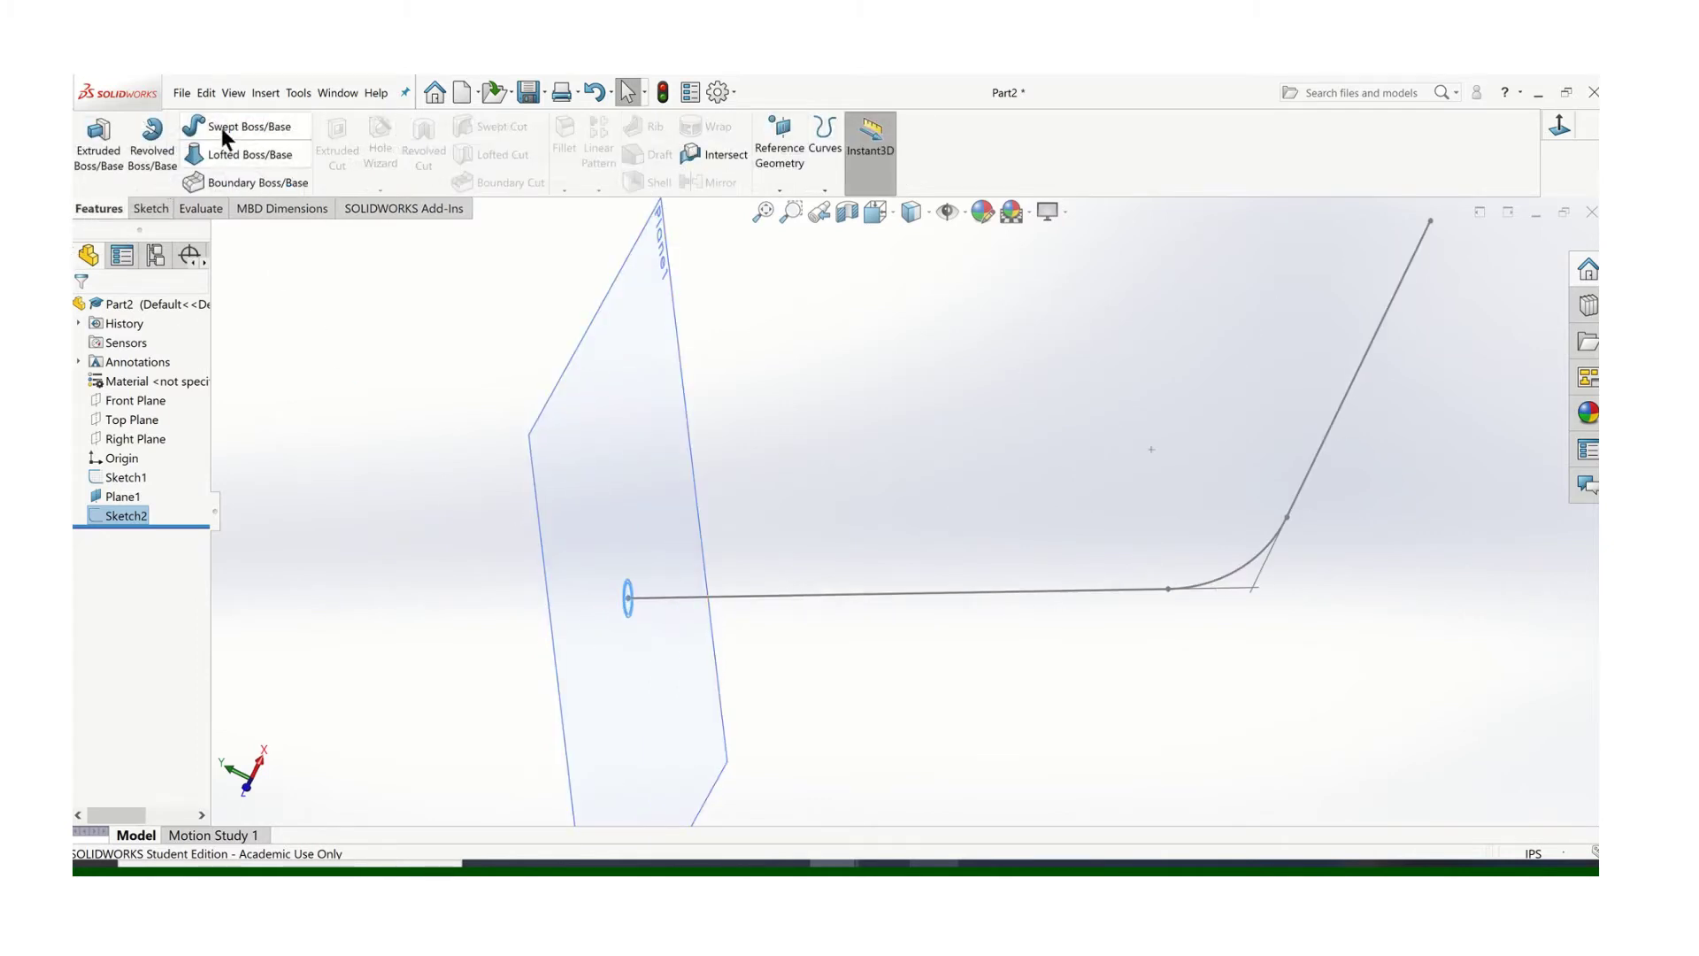
click(222, 126)
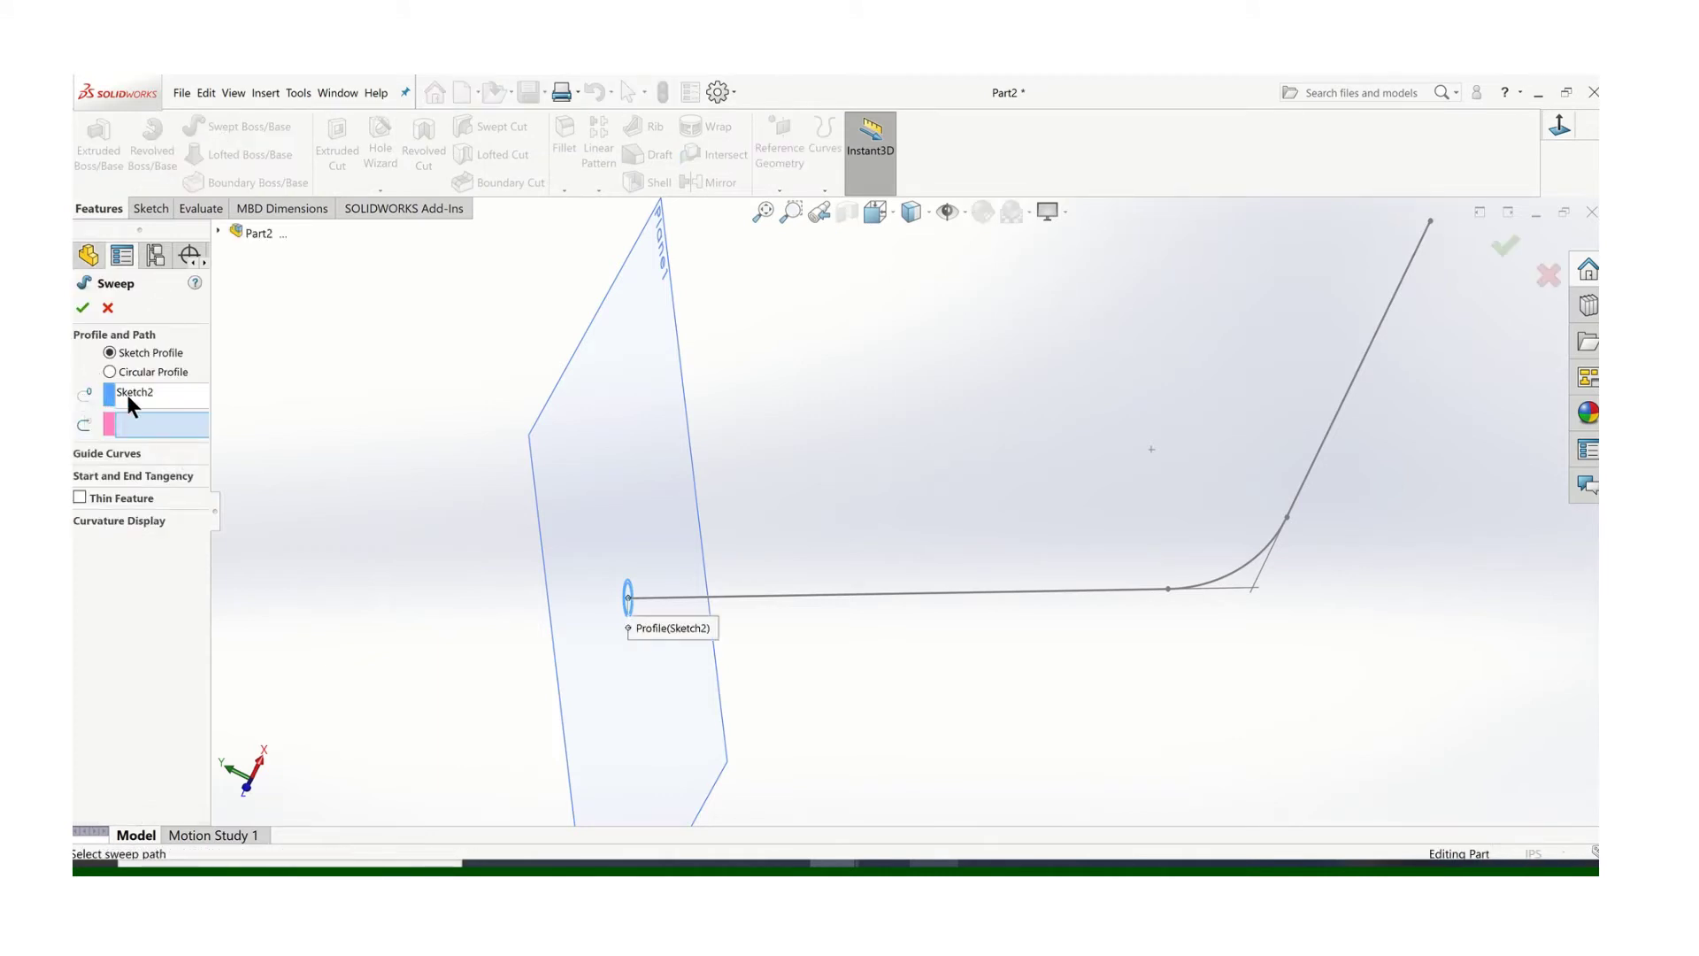
scroll(632, 587, down, 2)
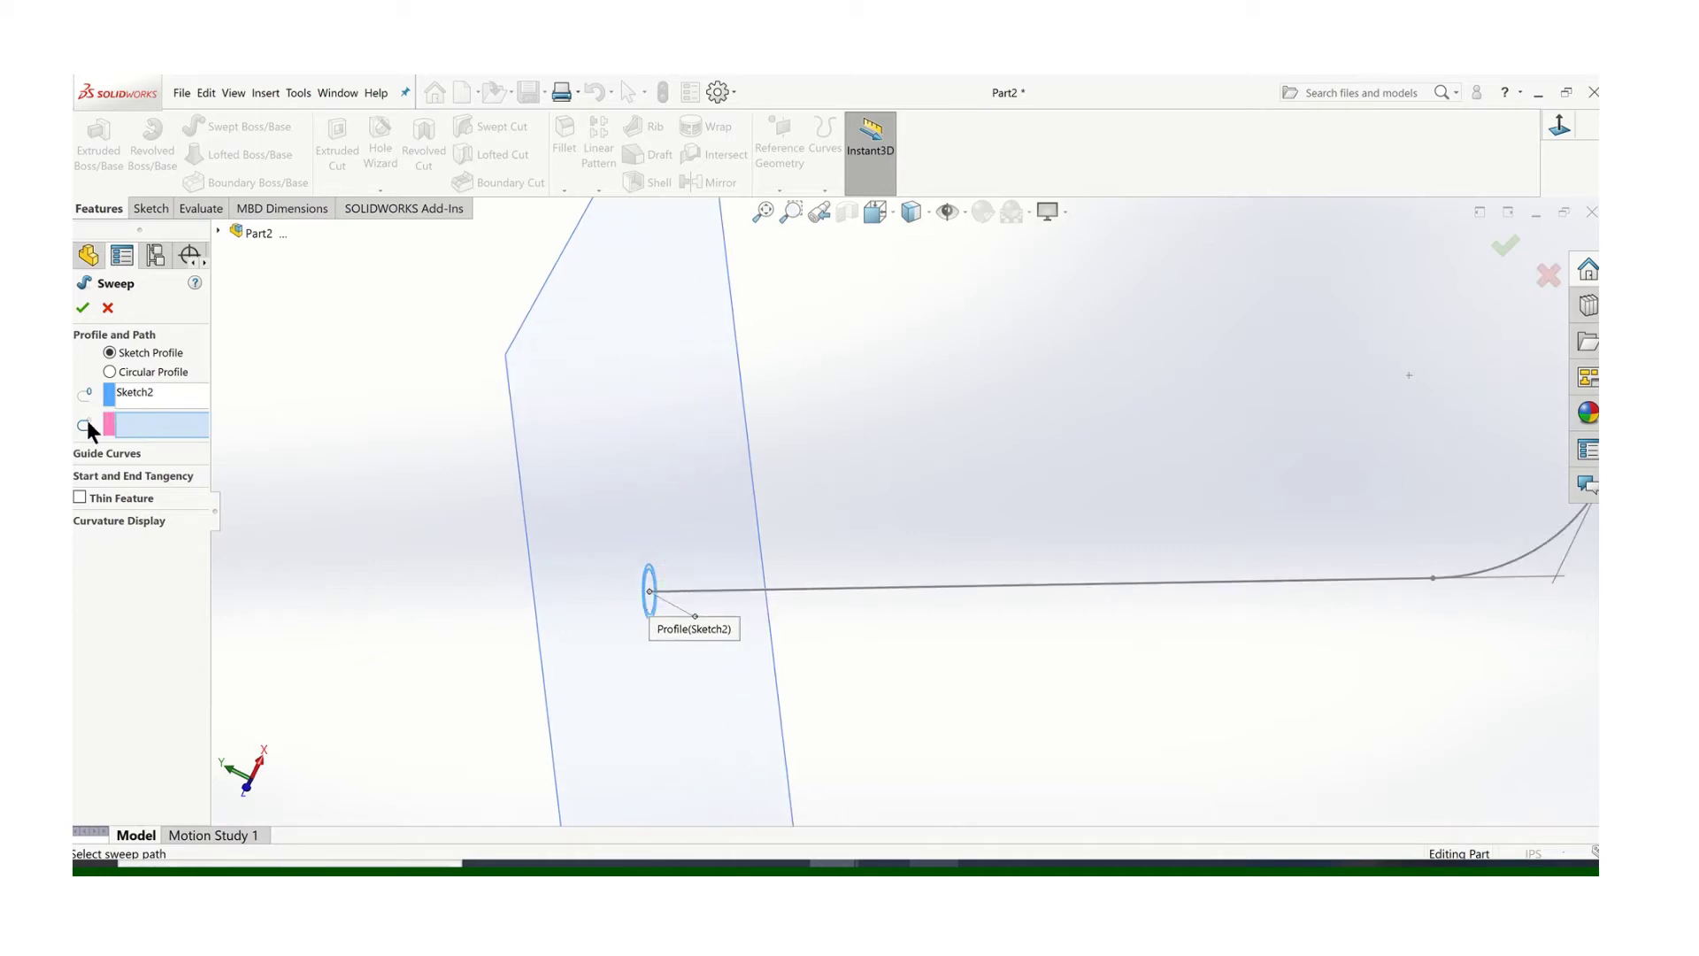
click(876, 590)
middle_drag(888, 592, 1030, 556)
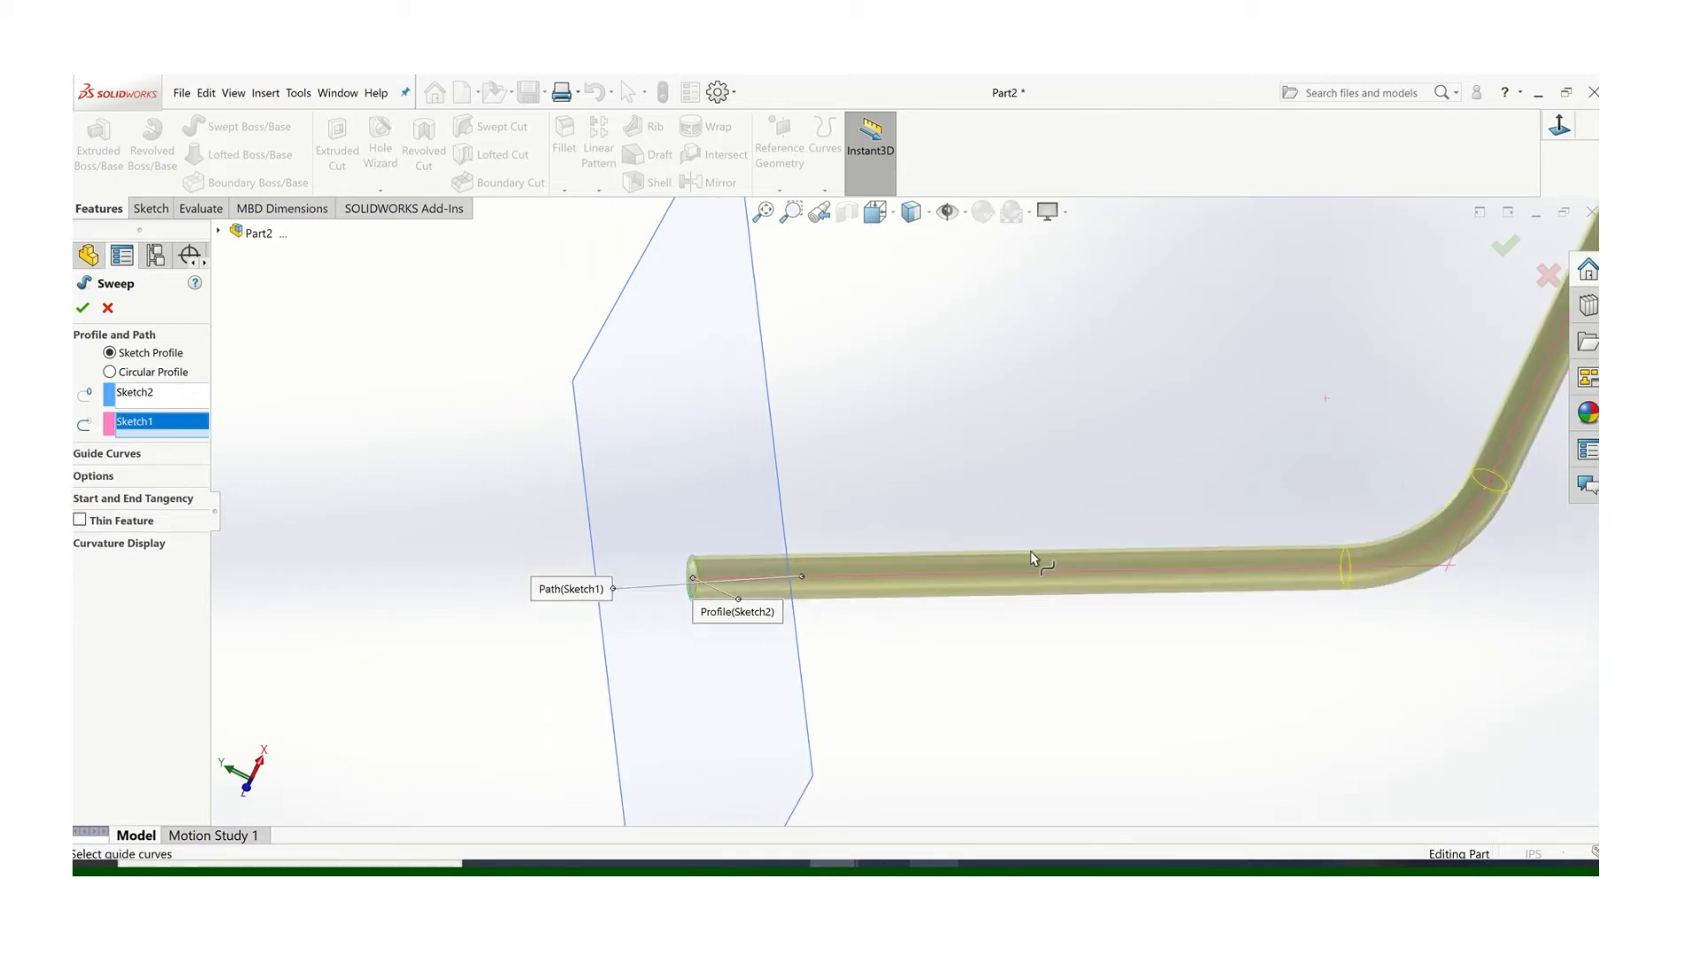
scroll(848, 504, up, 3)
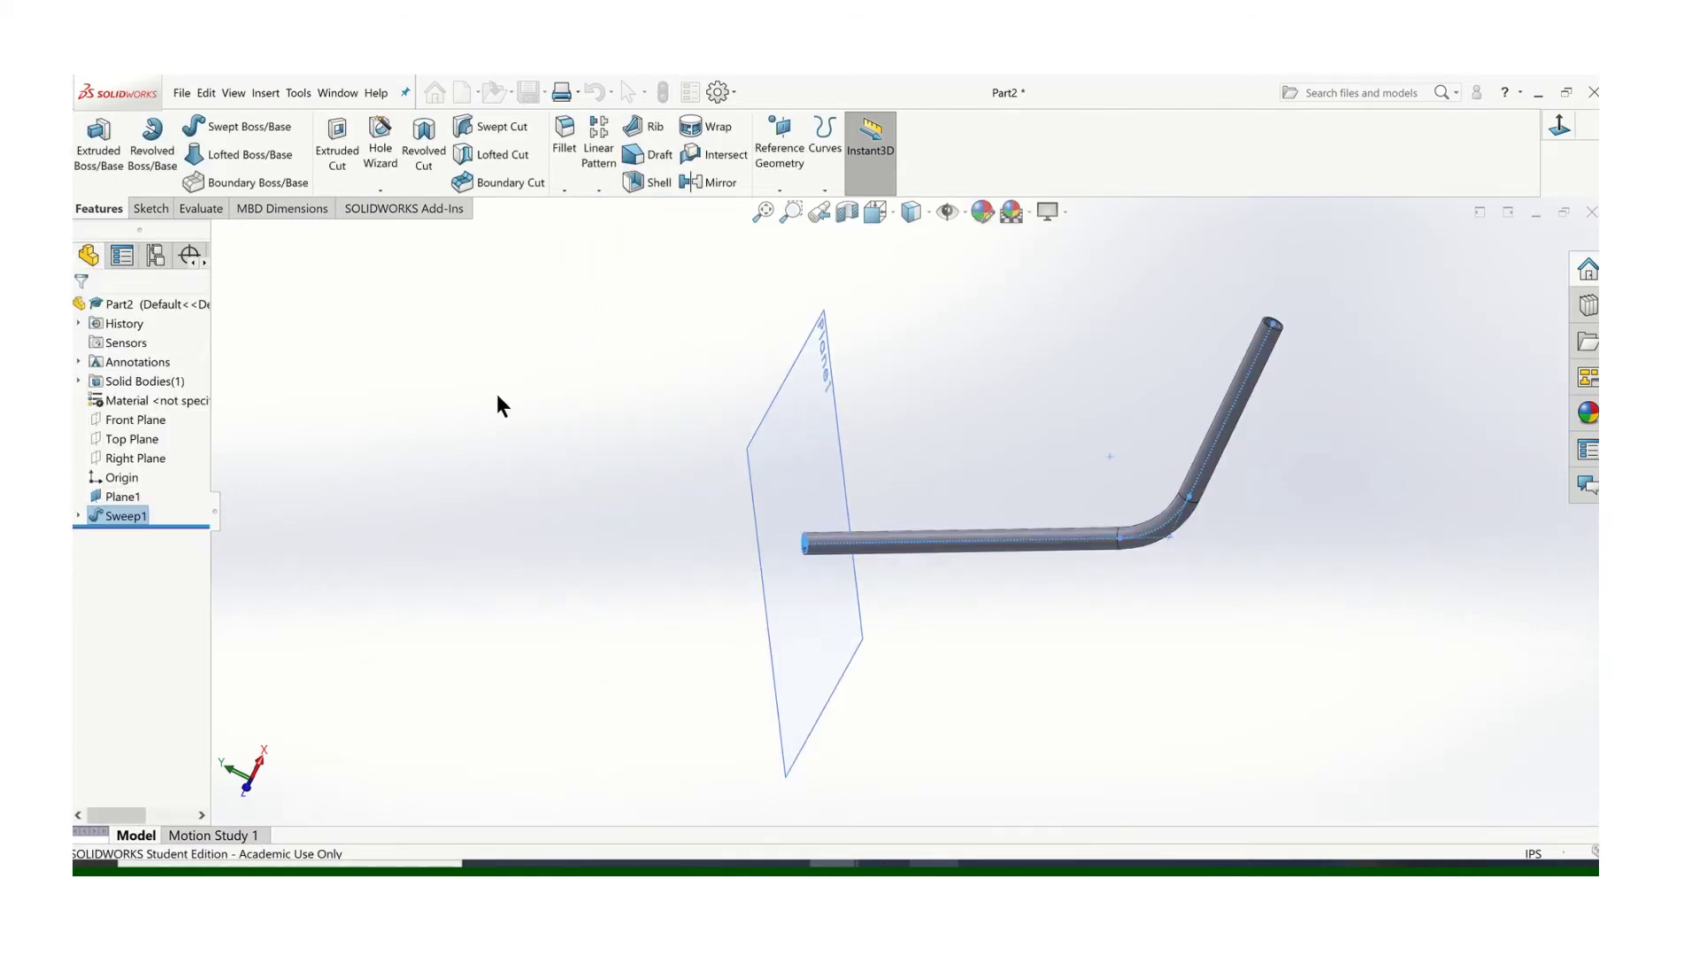
middle_drag(765, 354, 1035, 478)
middle_drag(834, 440, 984, 356)
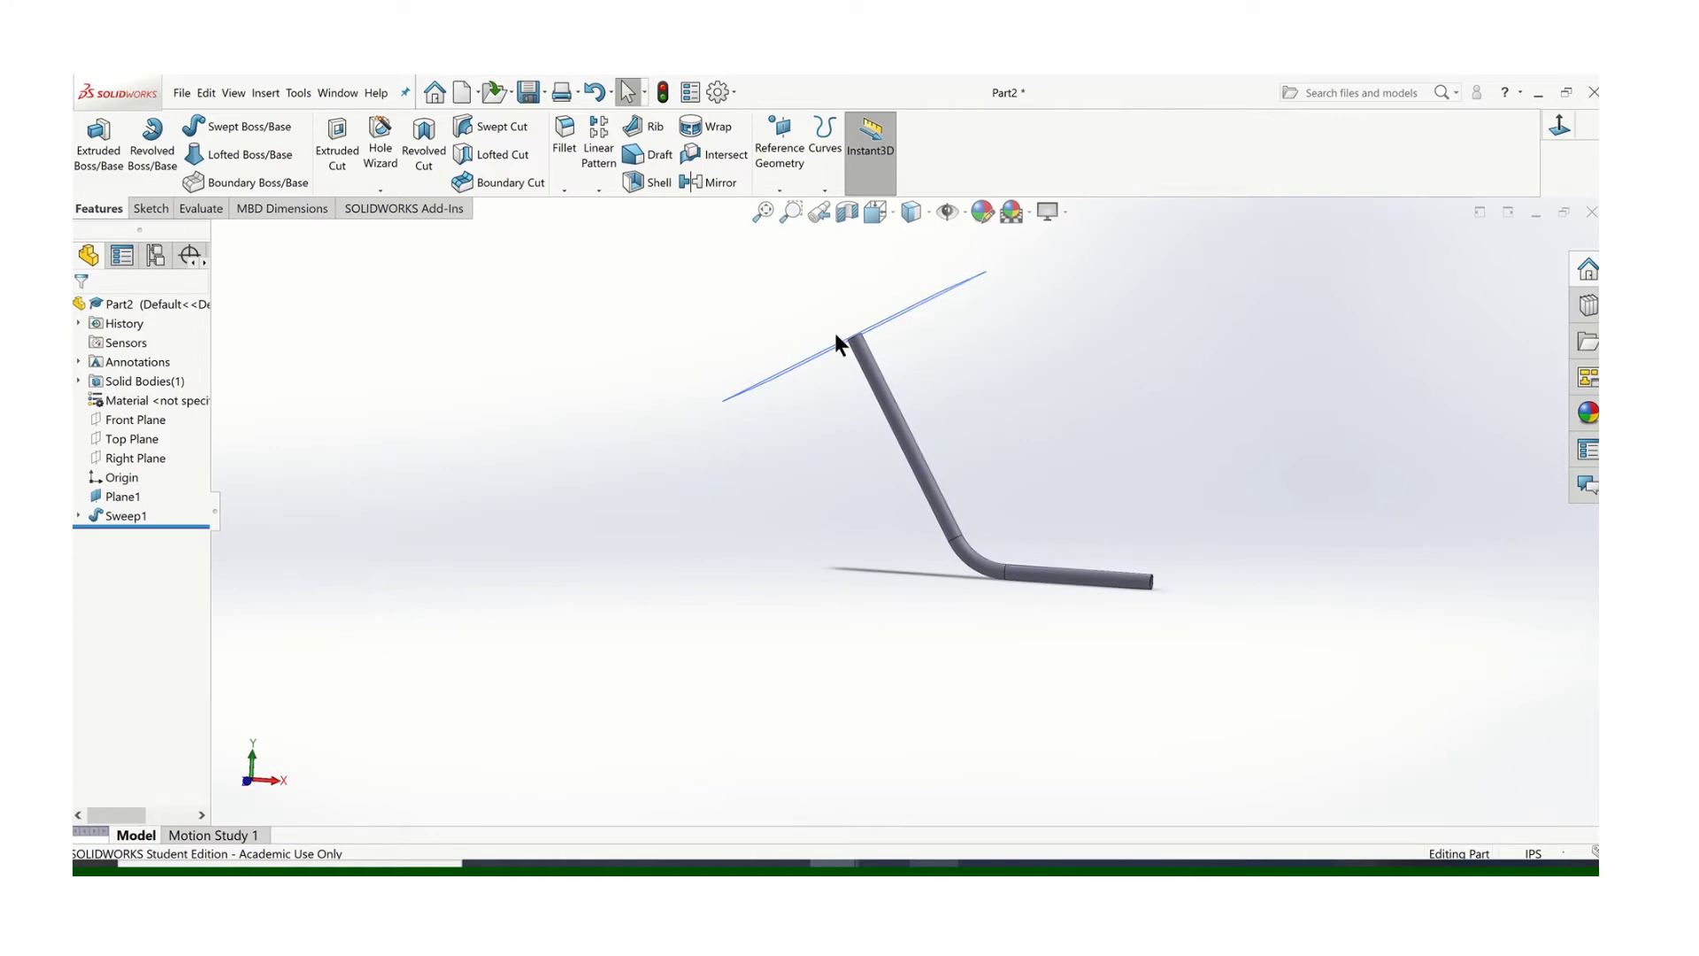
click(875, 212)
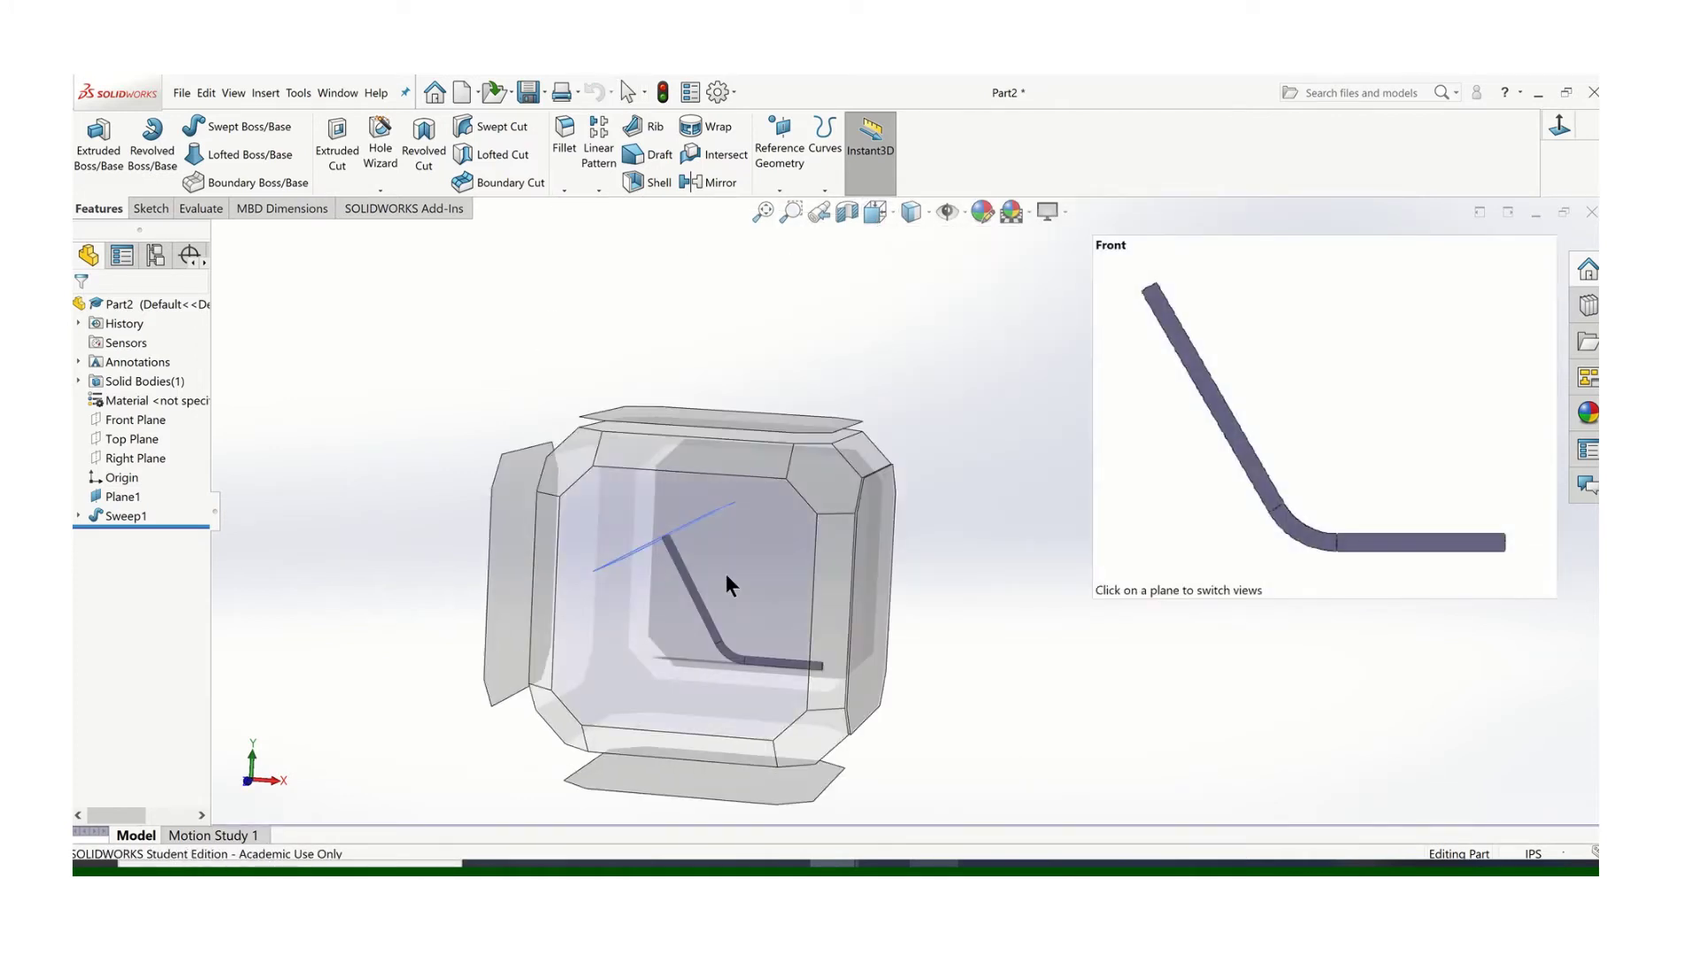
click(725, 573)
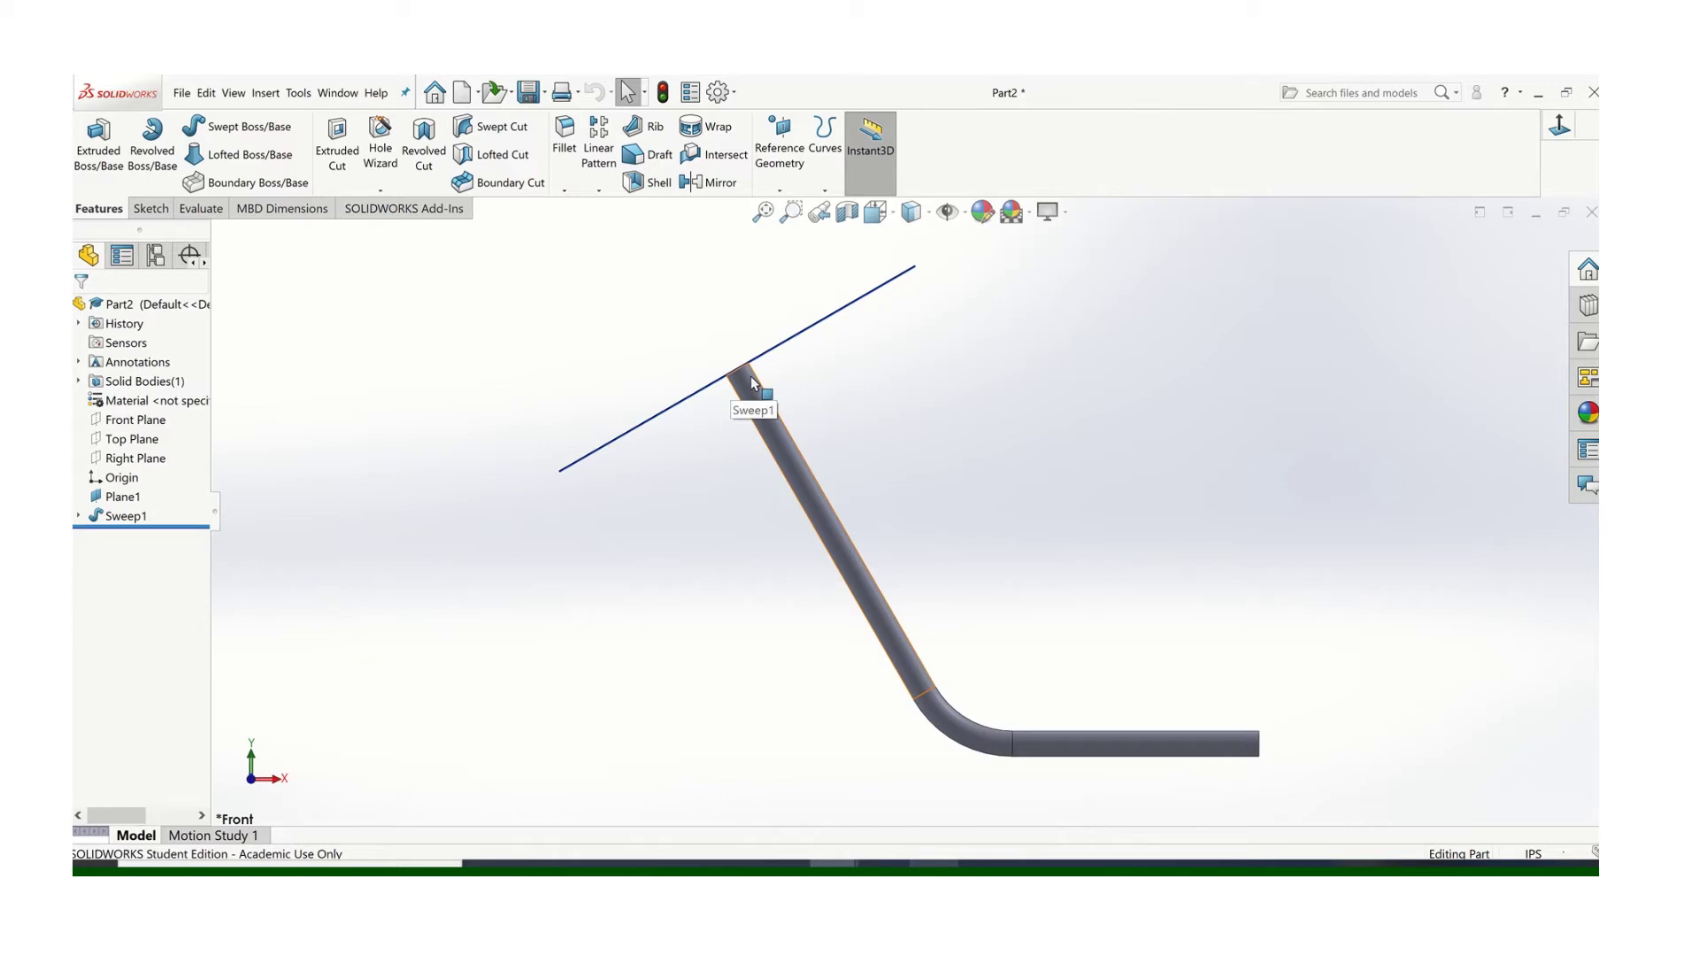
mouse_move(778, 62)
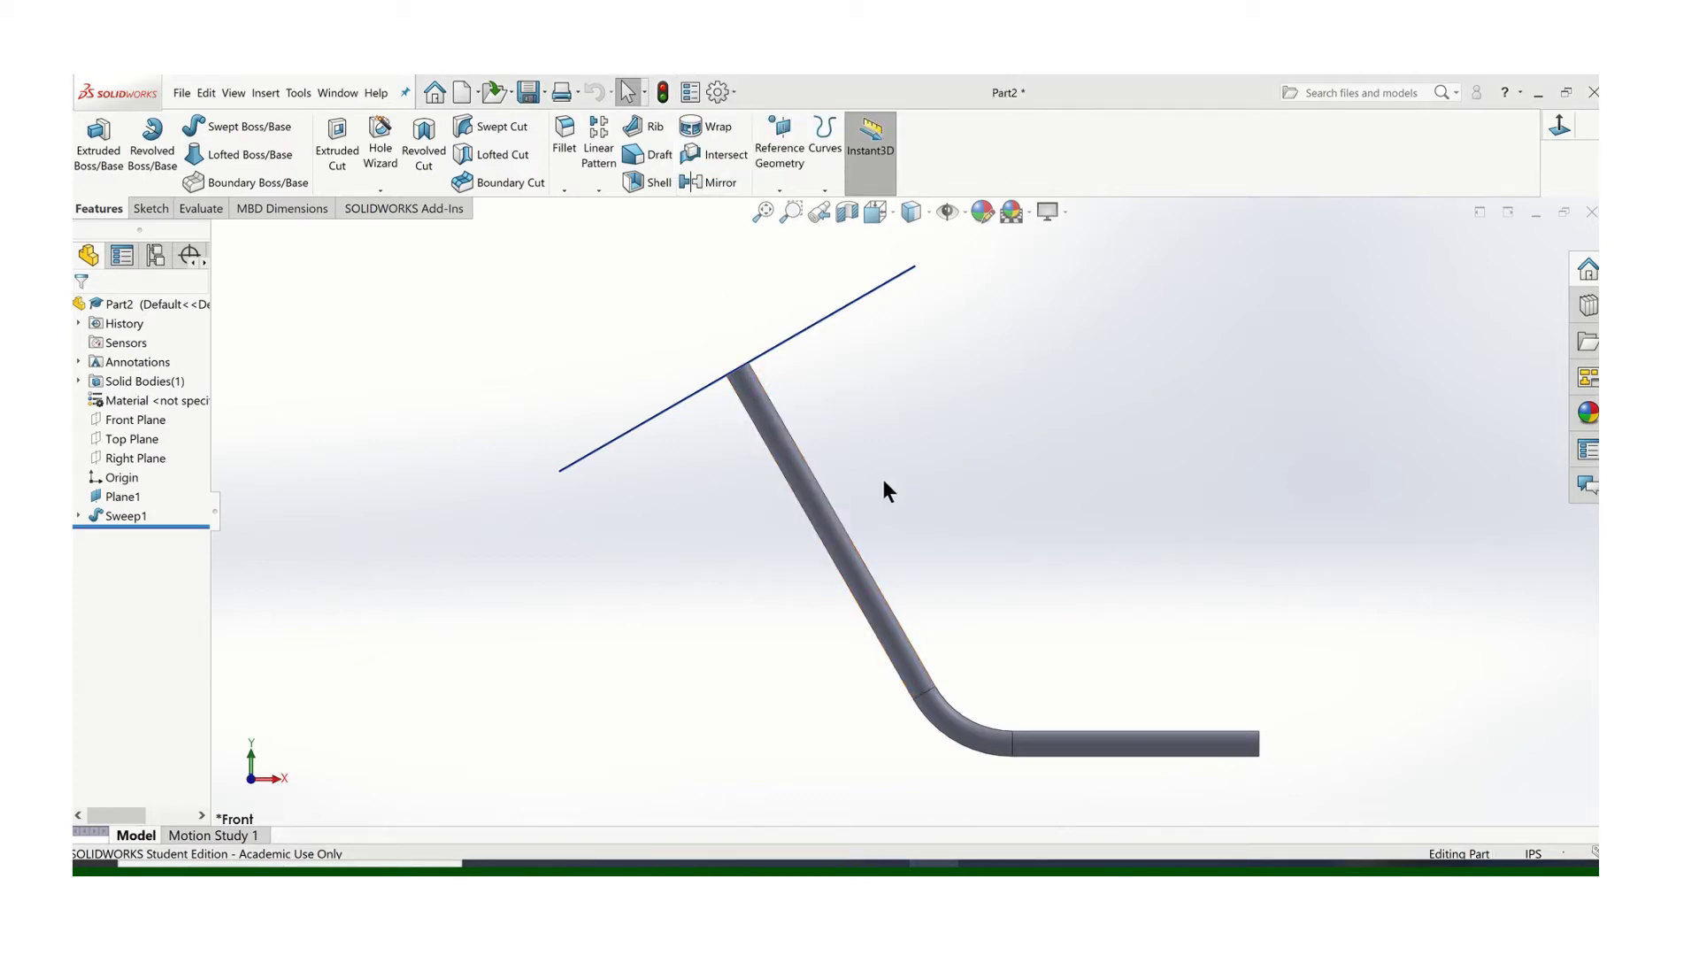
middle_drag(885, 491, 524, 574)
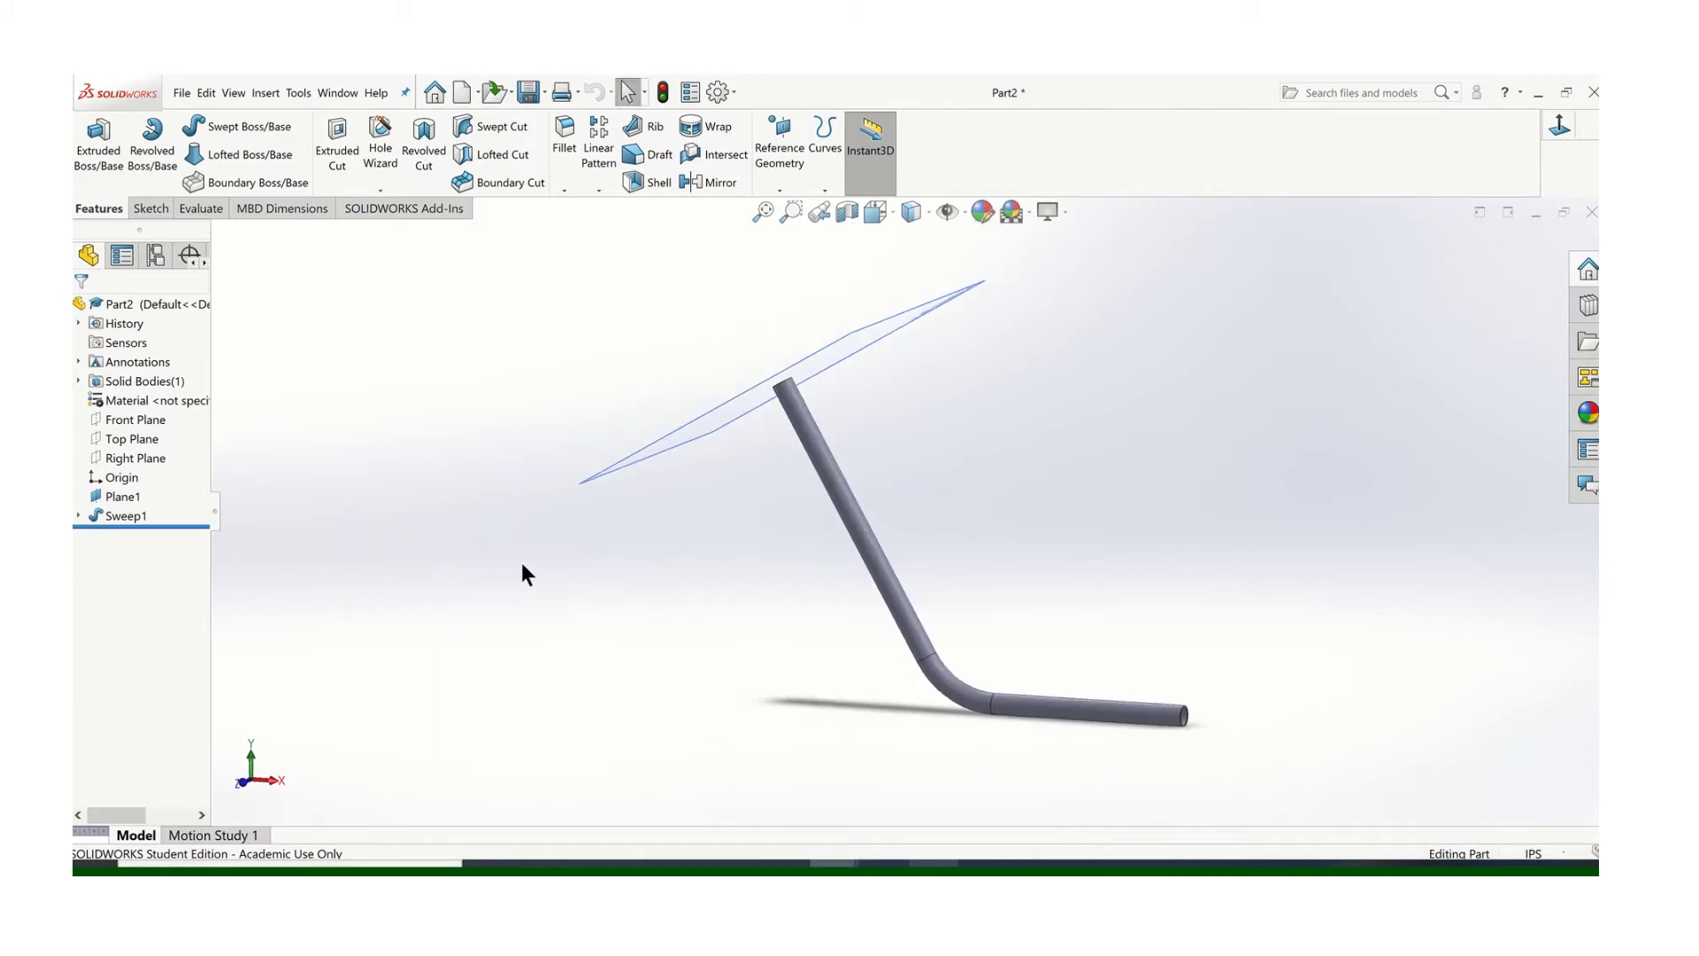
Step: Show the Right Plane and Top Plane alongside the tube
right_click(125, 459)
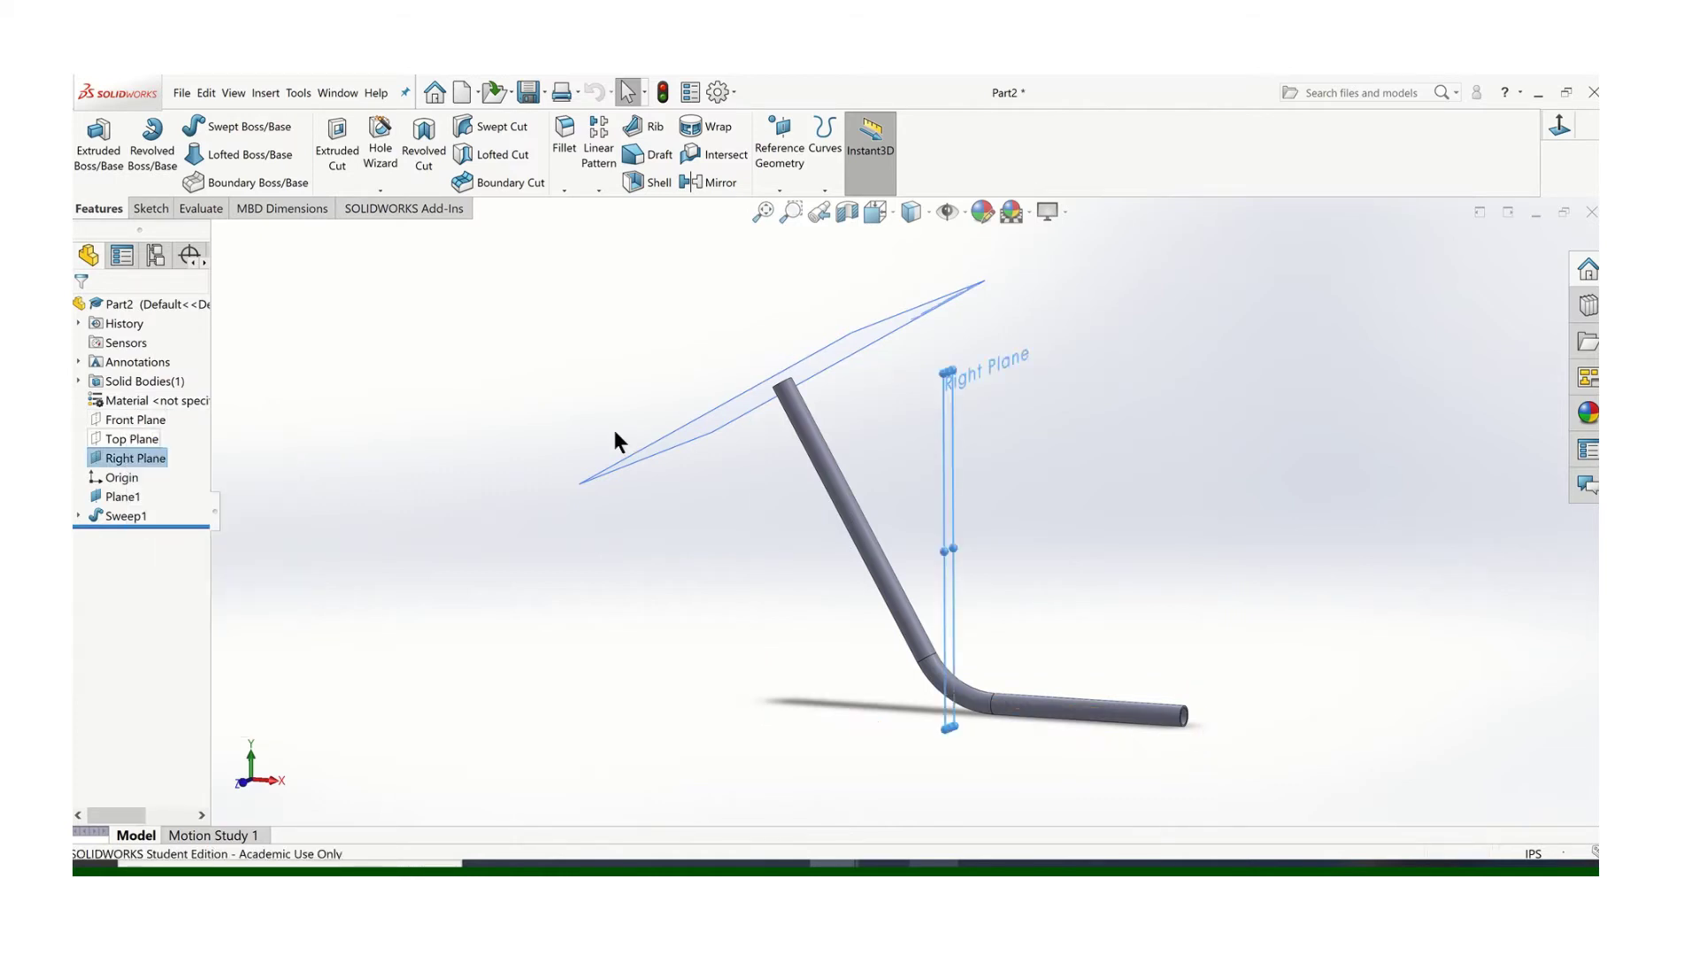
scroll(995, 429, down, 2)
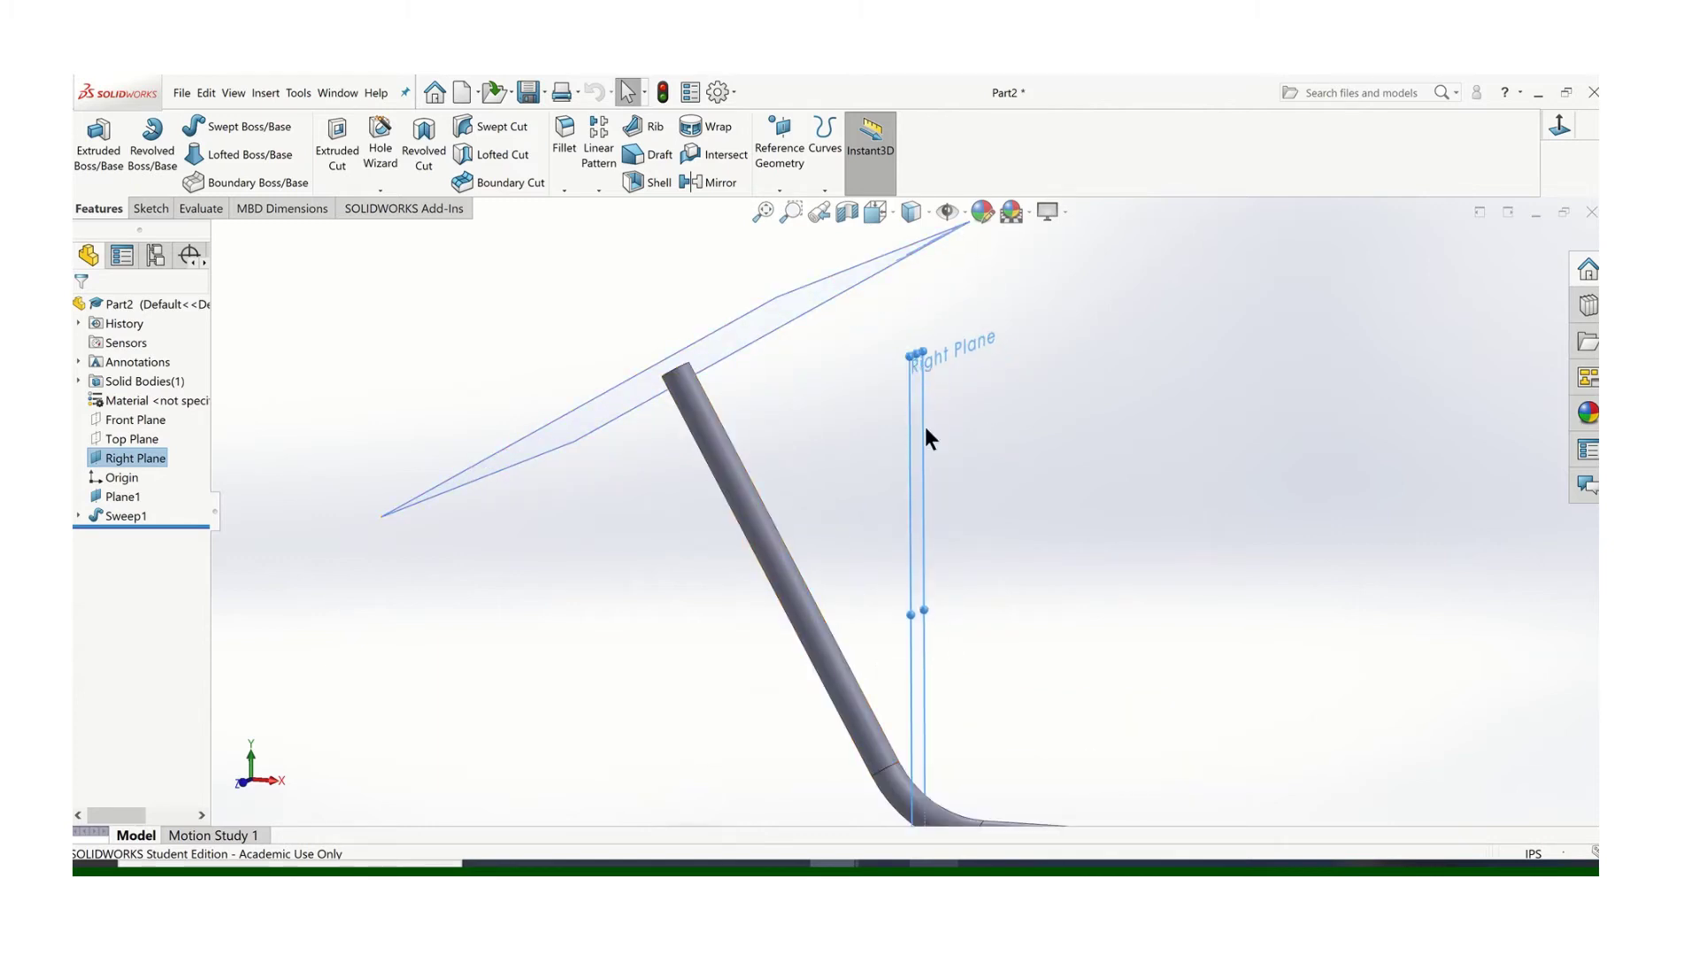
scroll(961, 531, up, 2)
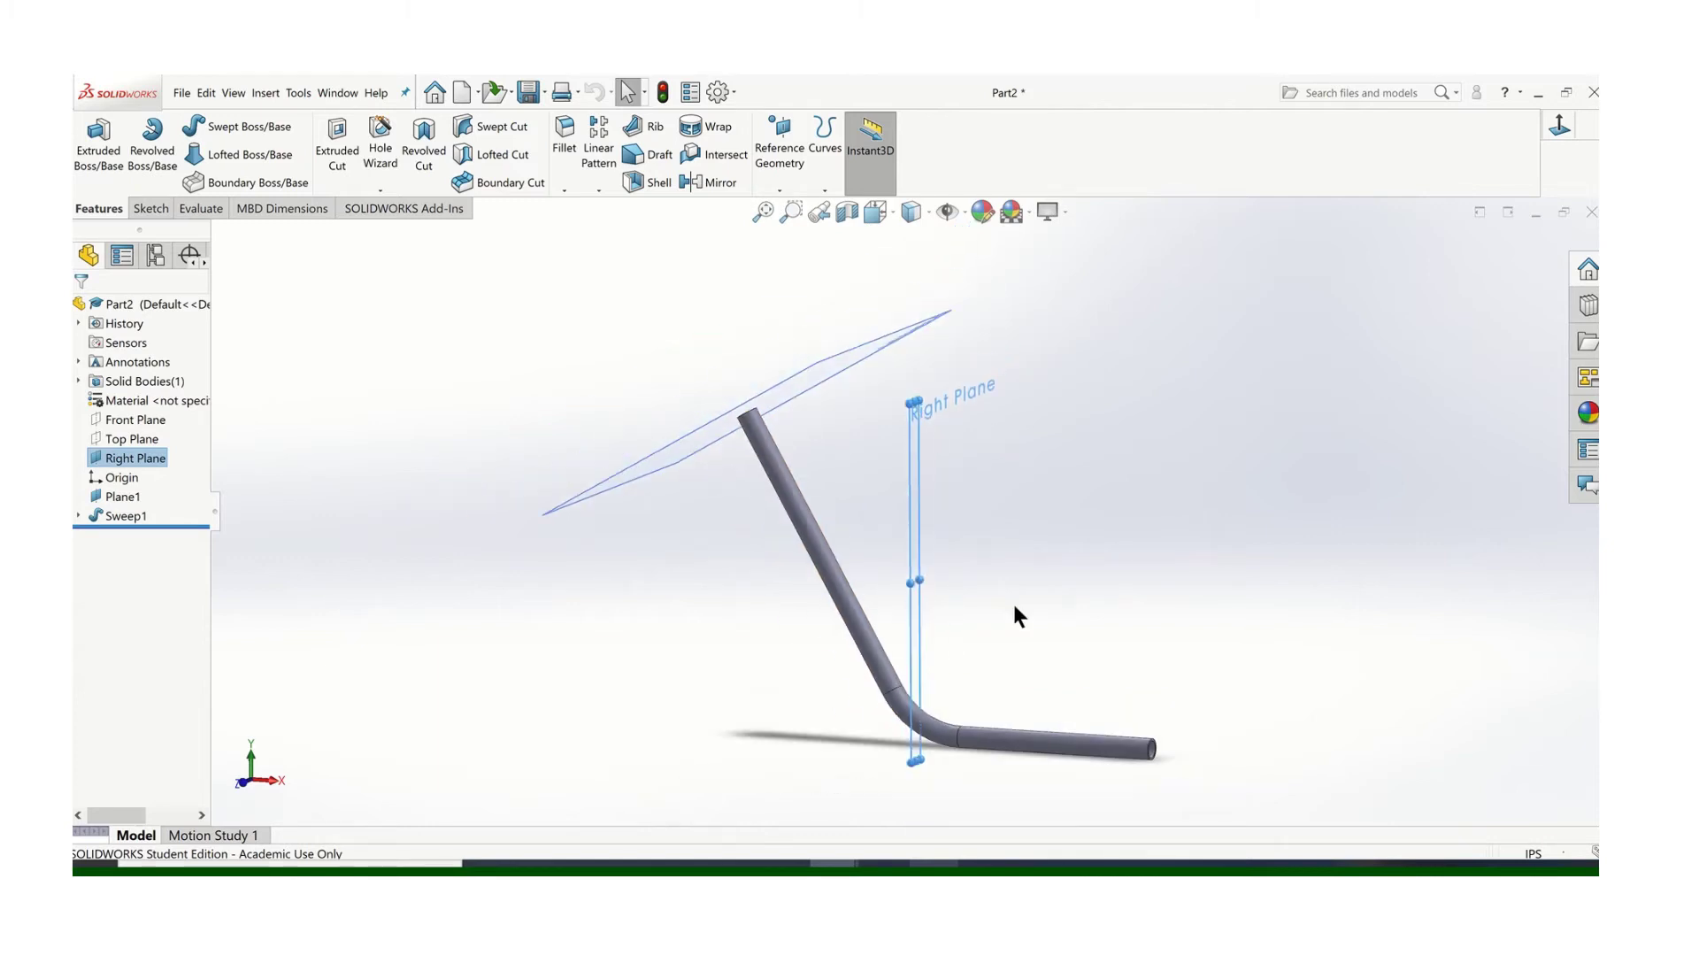
right_click(124, 439)
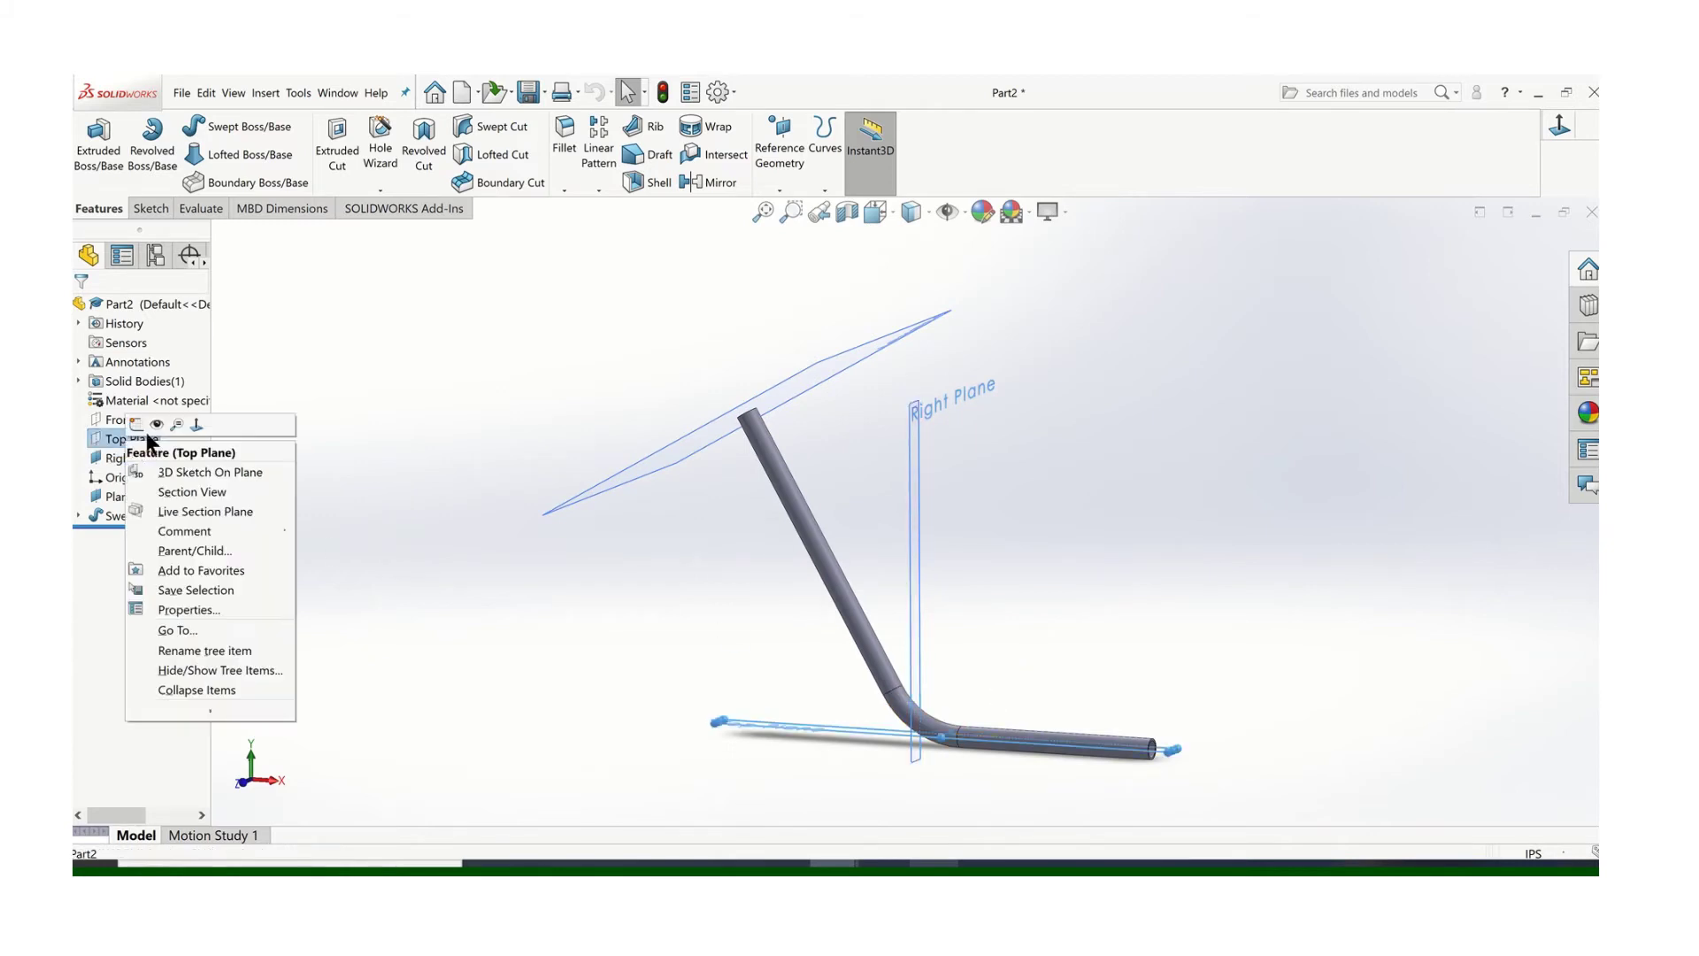
click(156, 426)
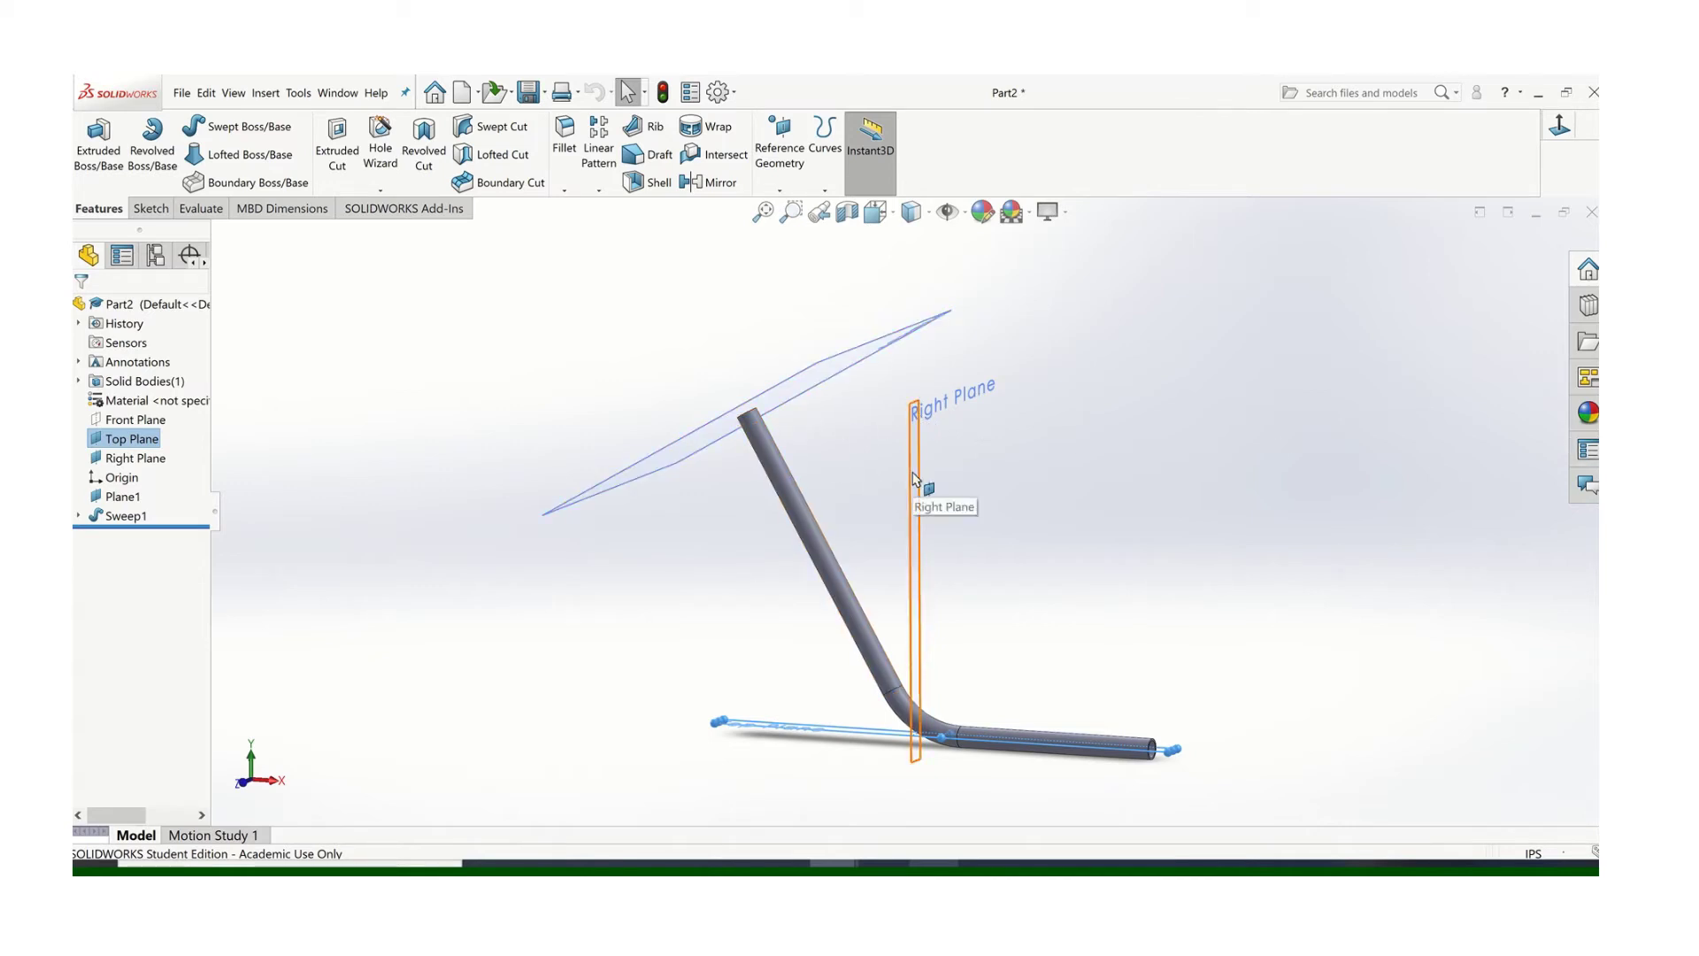
click(780, 188)
Step: Add Plane2 offset 6.00 in from the Right Plane, then hide the Right Plane
click(790, 210)
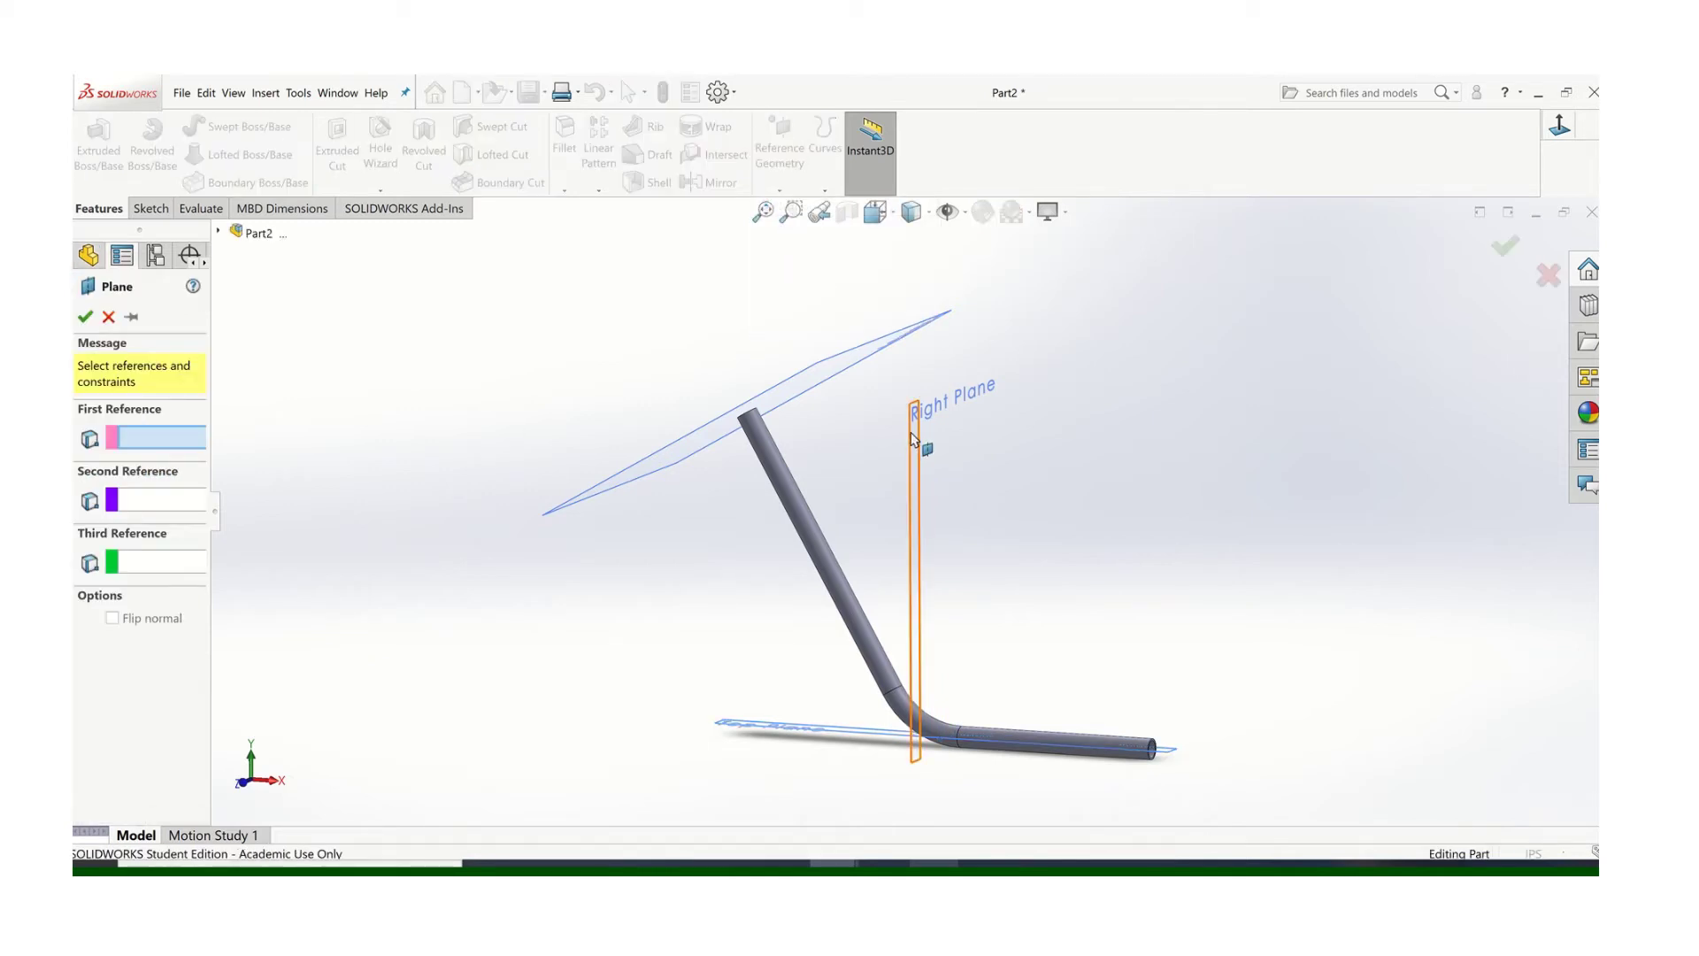
click(912, 437)
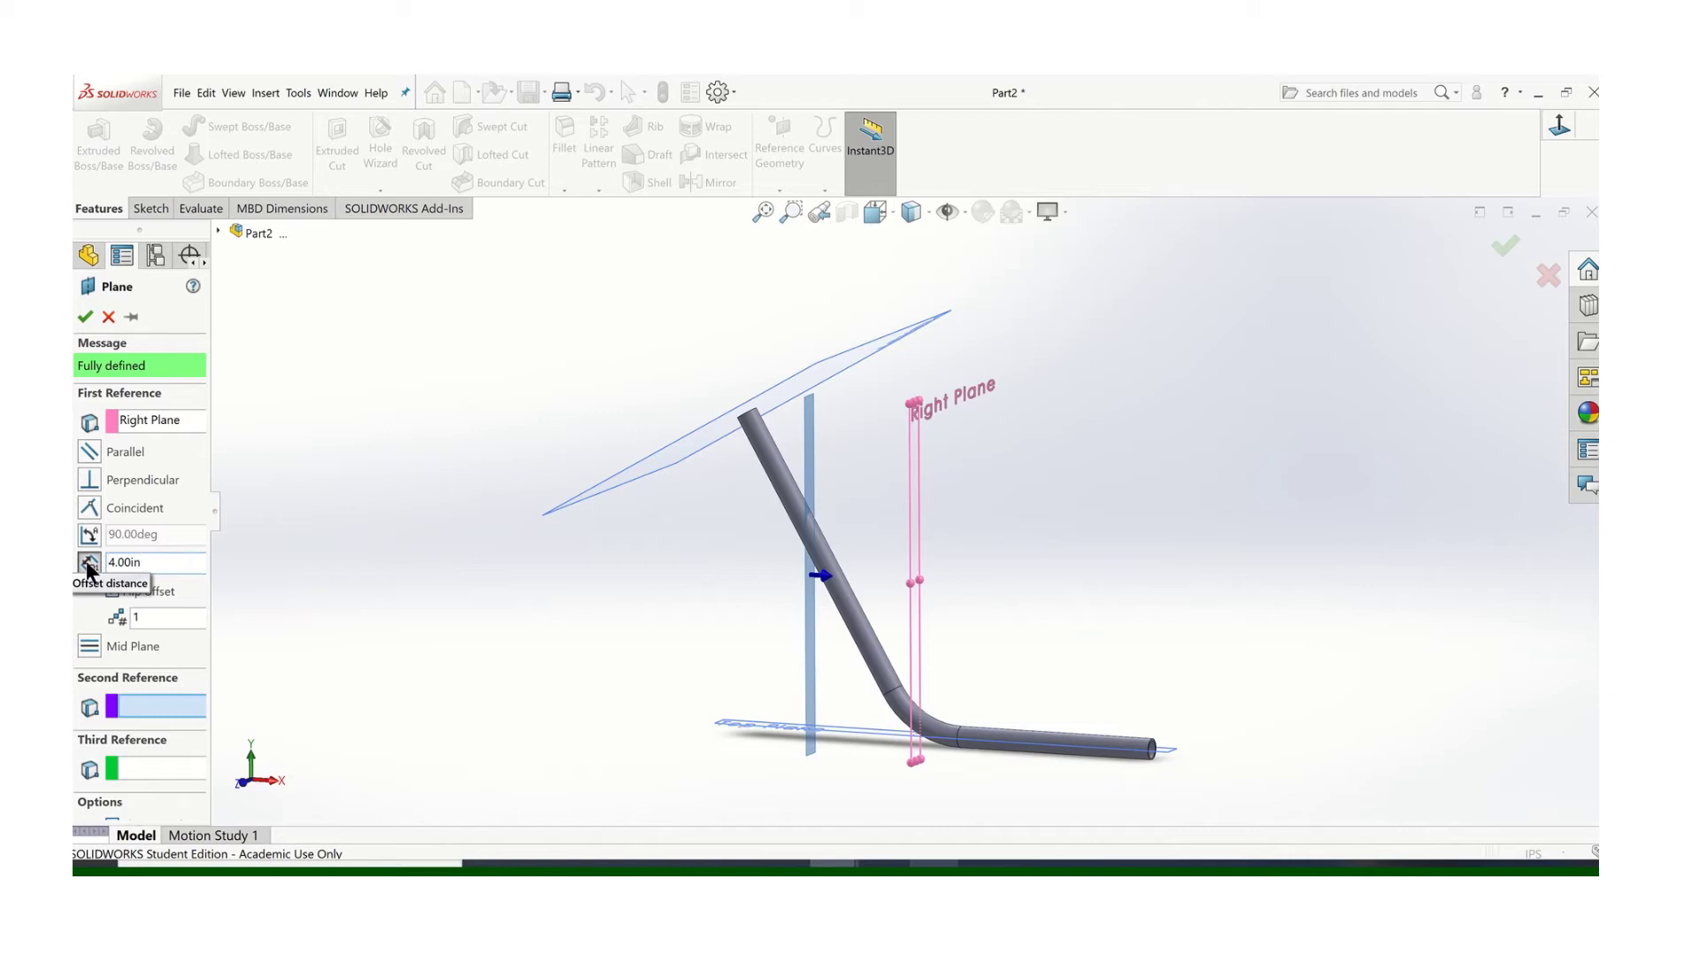
key(ctrl+a)
text(5)
key(Return)
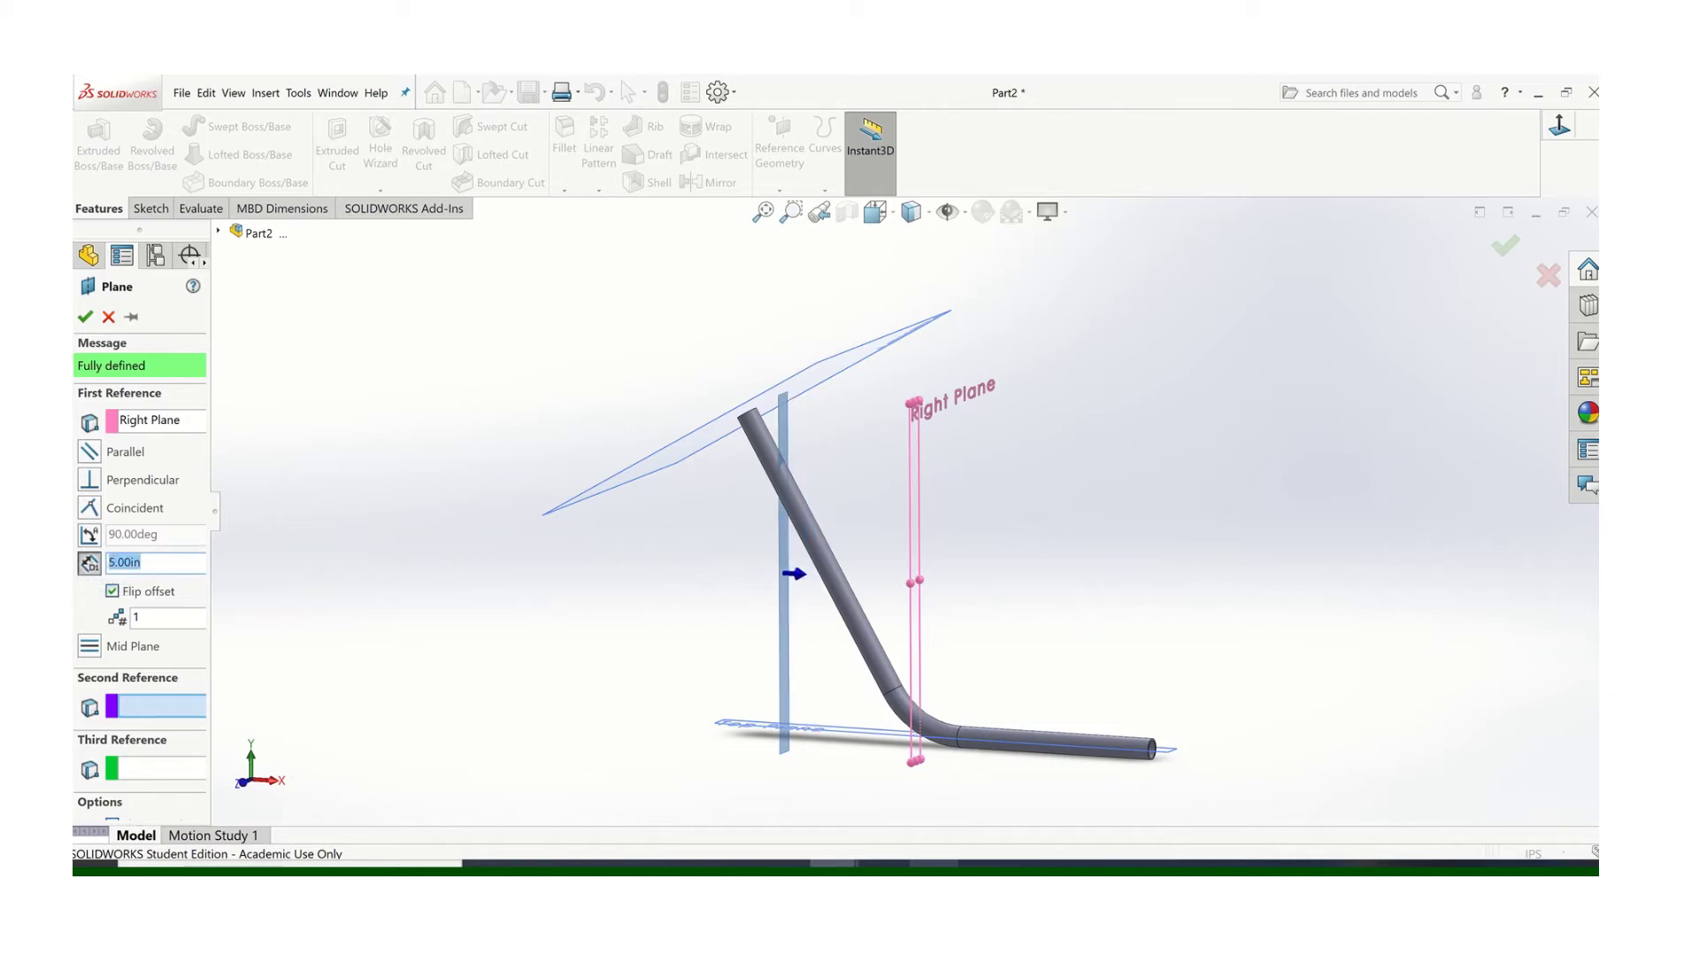
key(Up)
scroll(756, 429, down, 1)
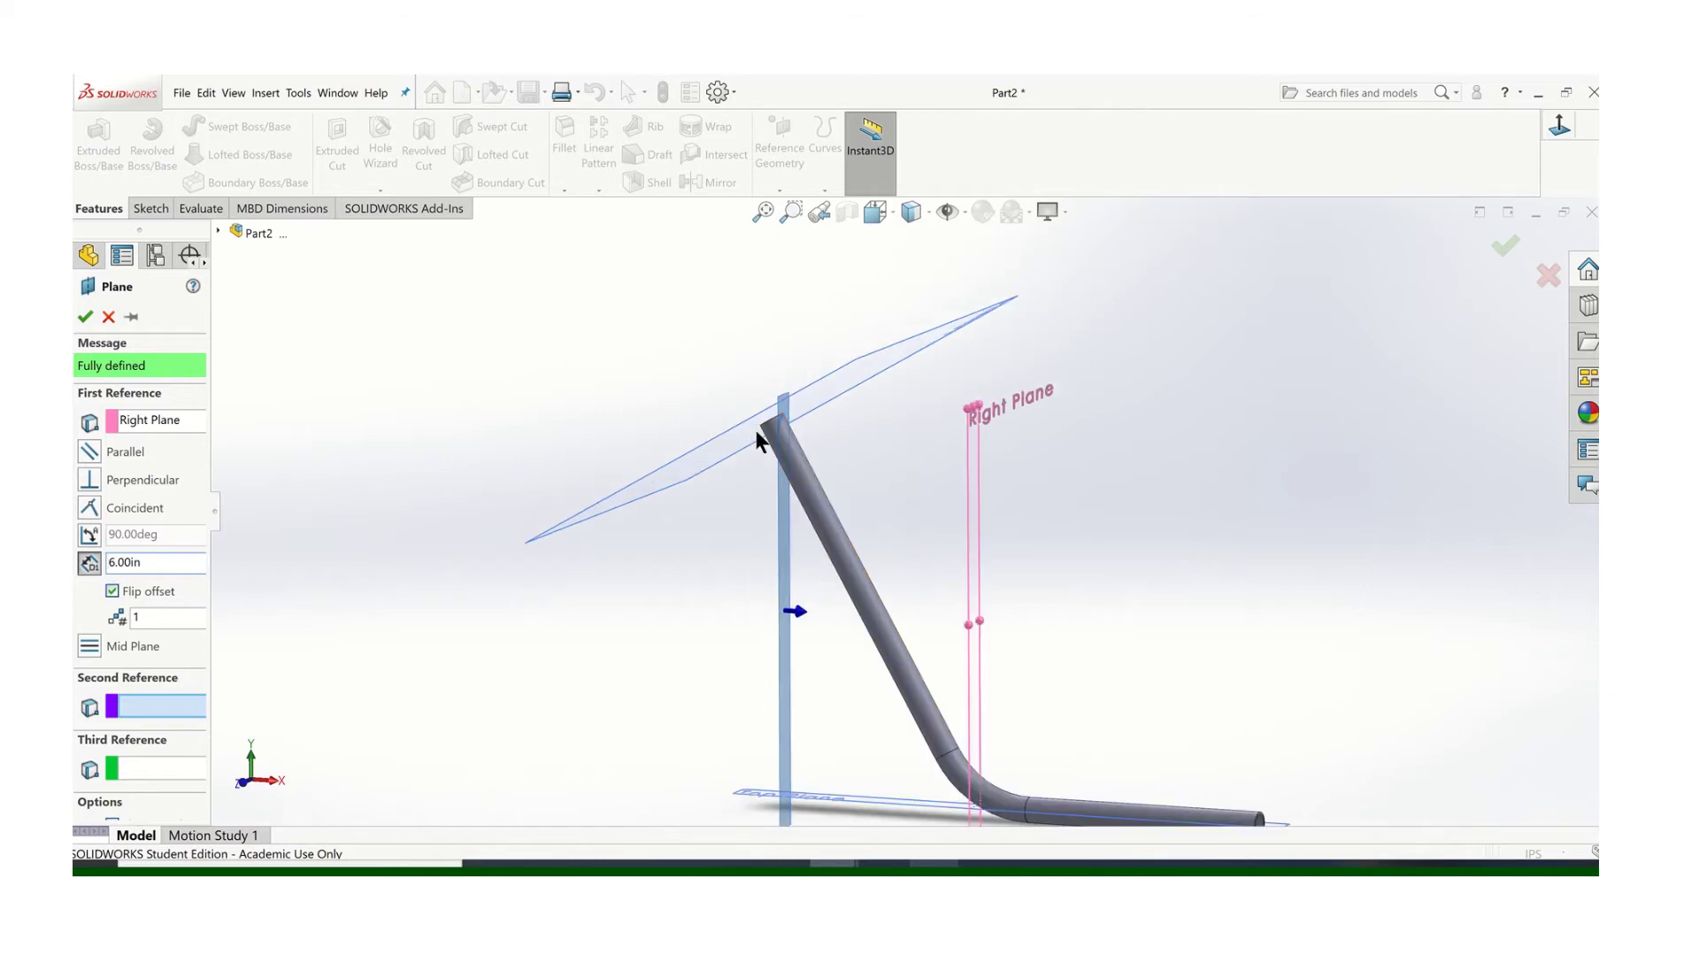
scroll(842, 450, down, 3)
middle_drag(847, 449, 879, 453)
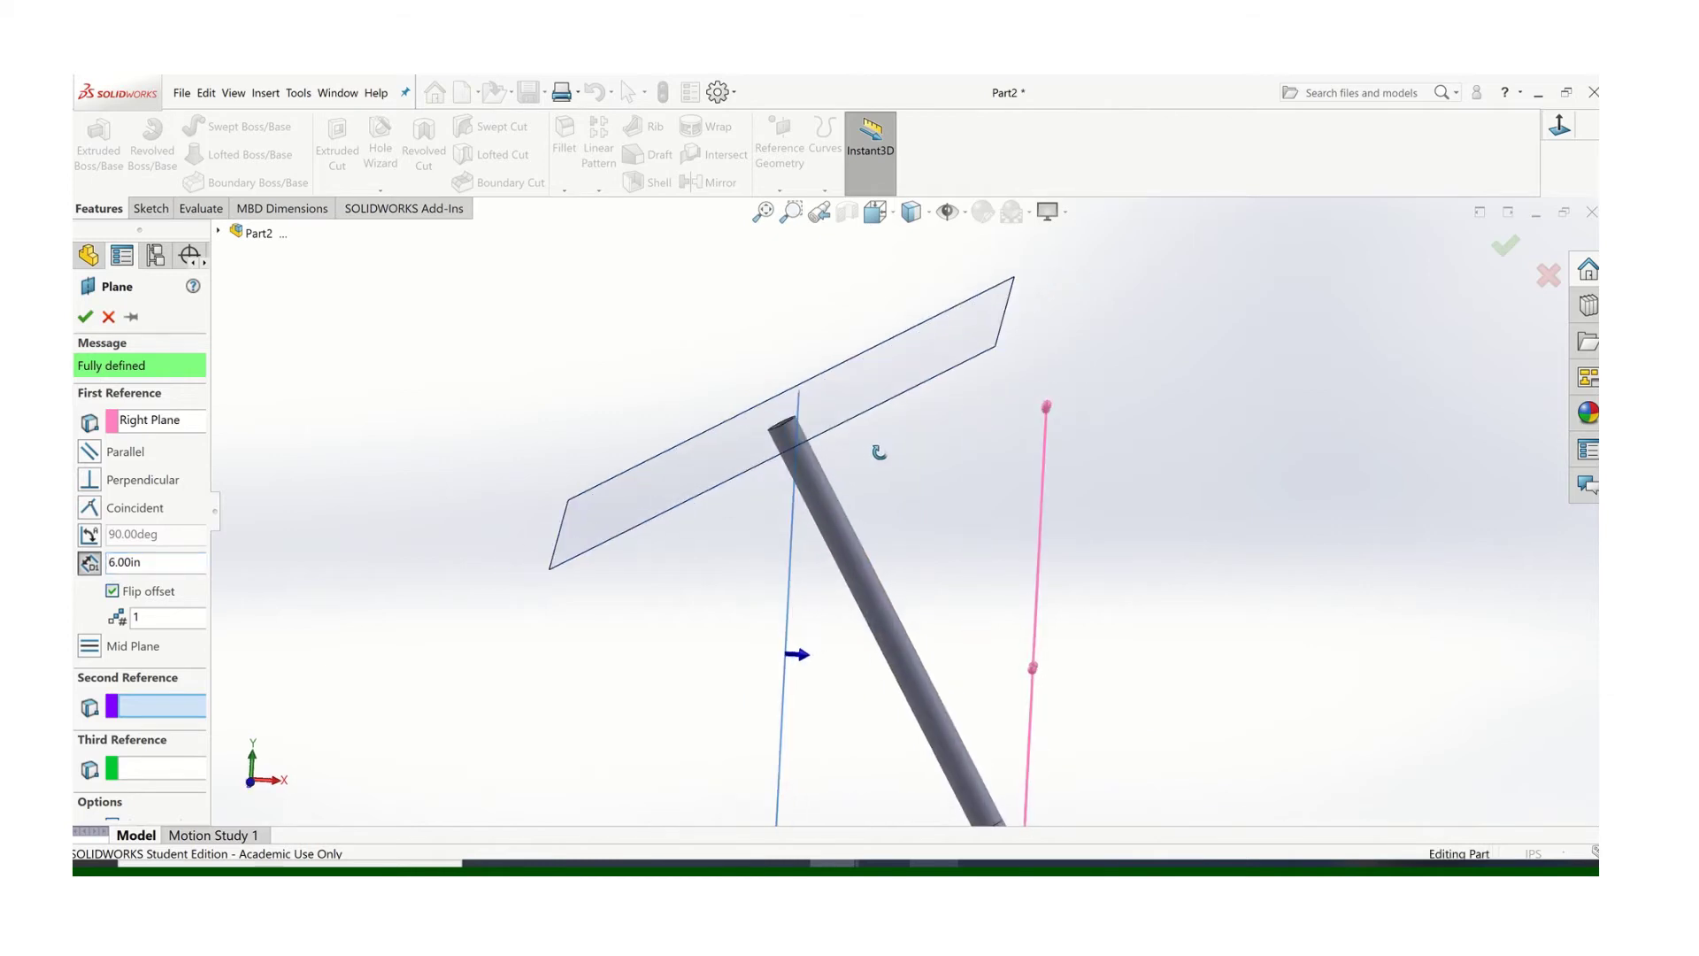
click(84, 316)
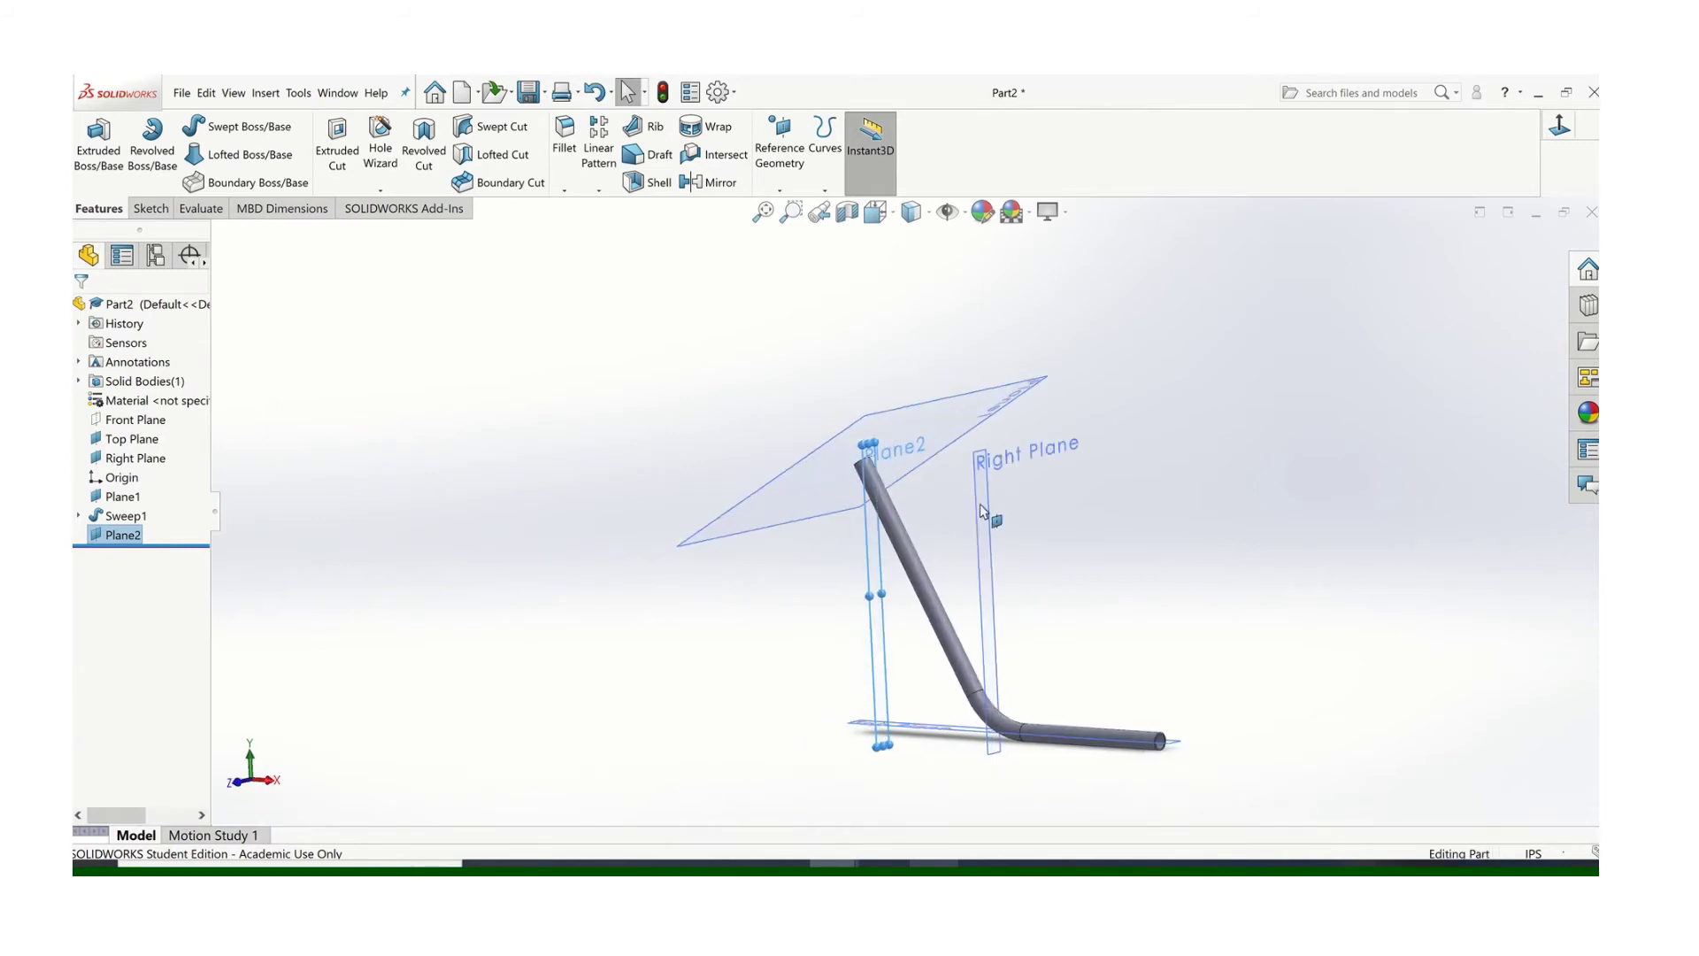
right_click(985, 491)
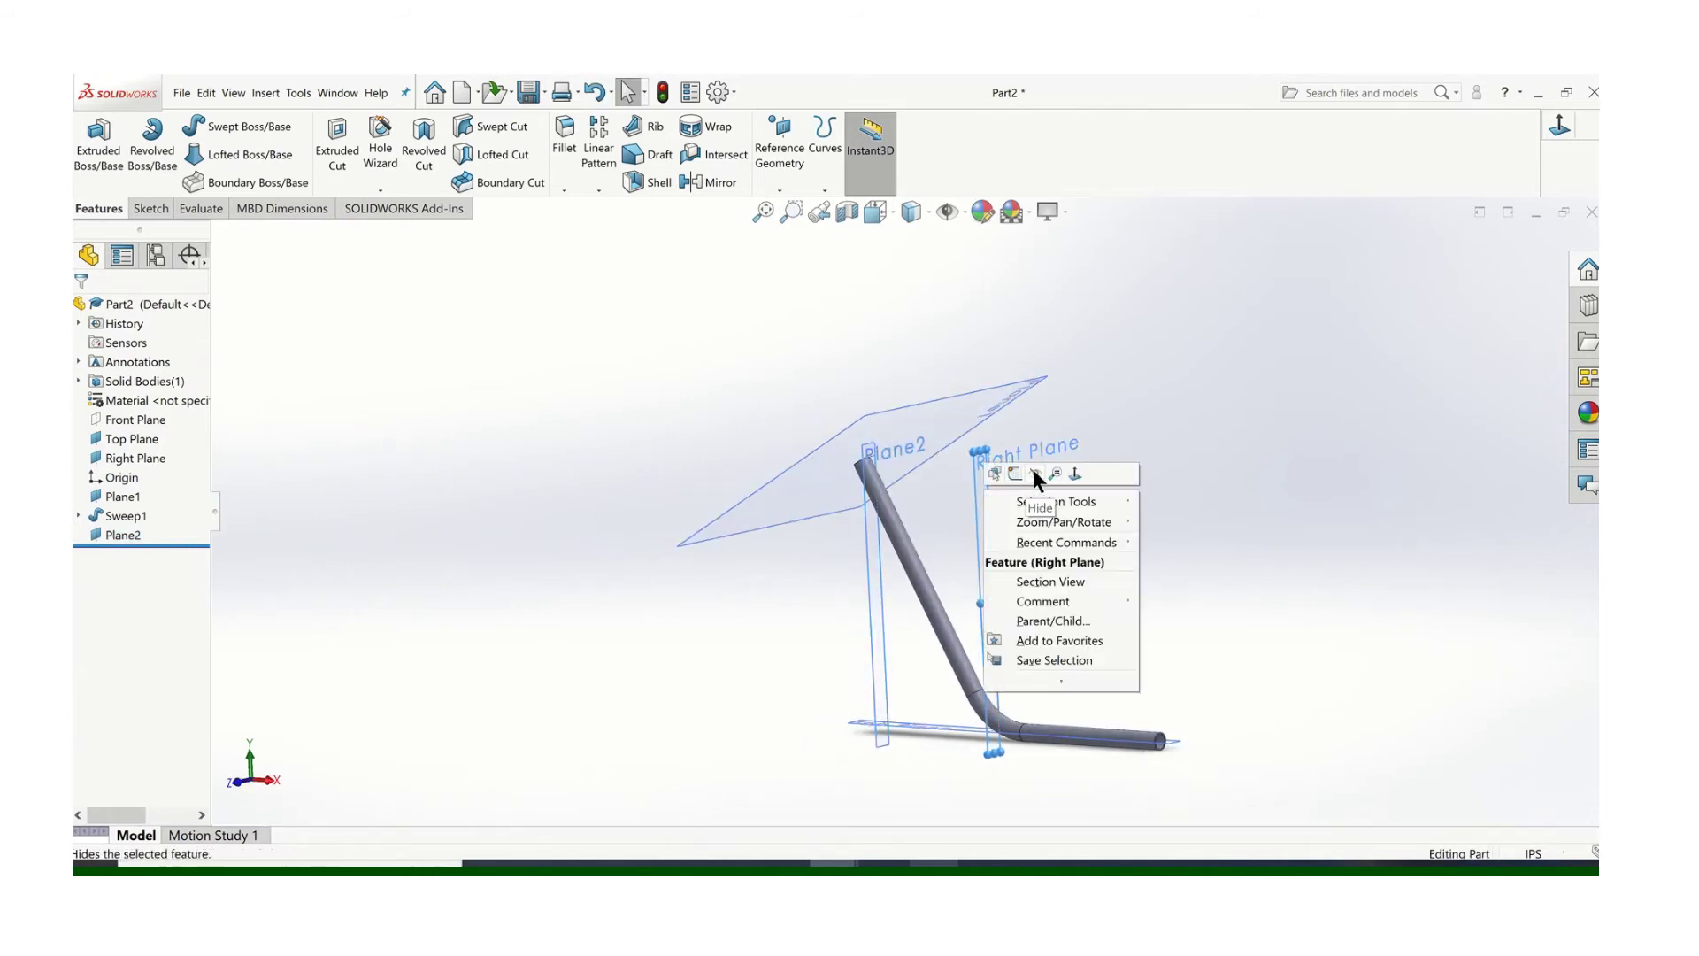
click(1033, 469)
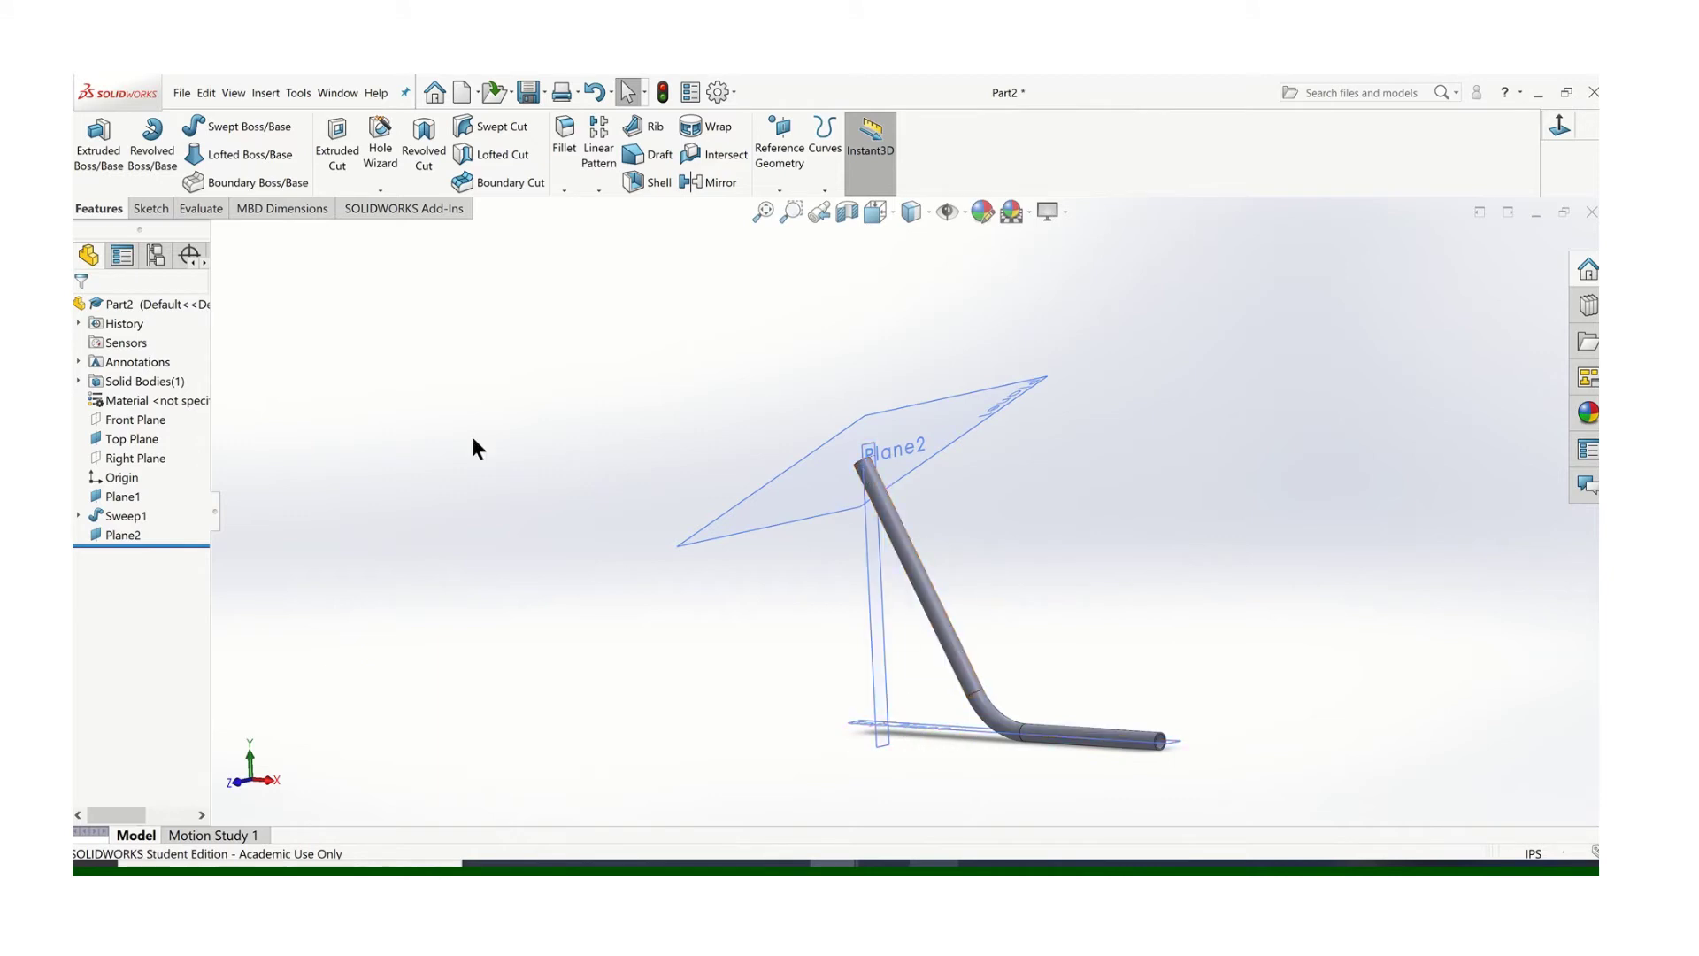
Step: Add Plane3 offset 11.06 in from the Top Plane
click(779, 189)
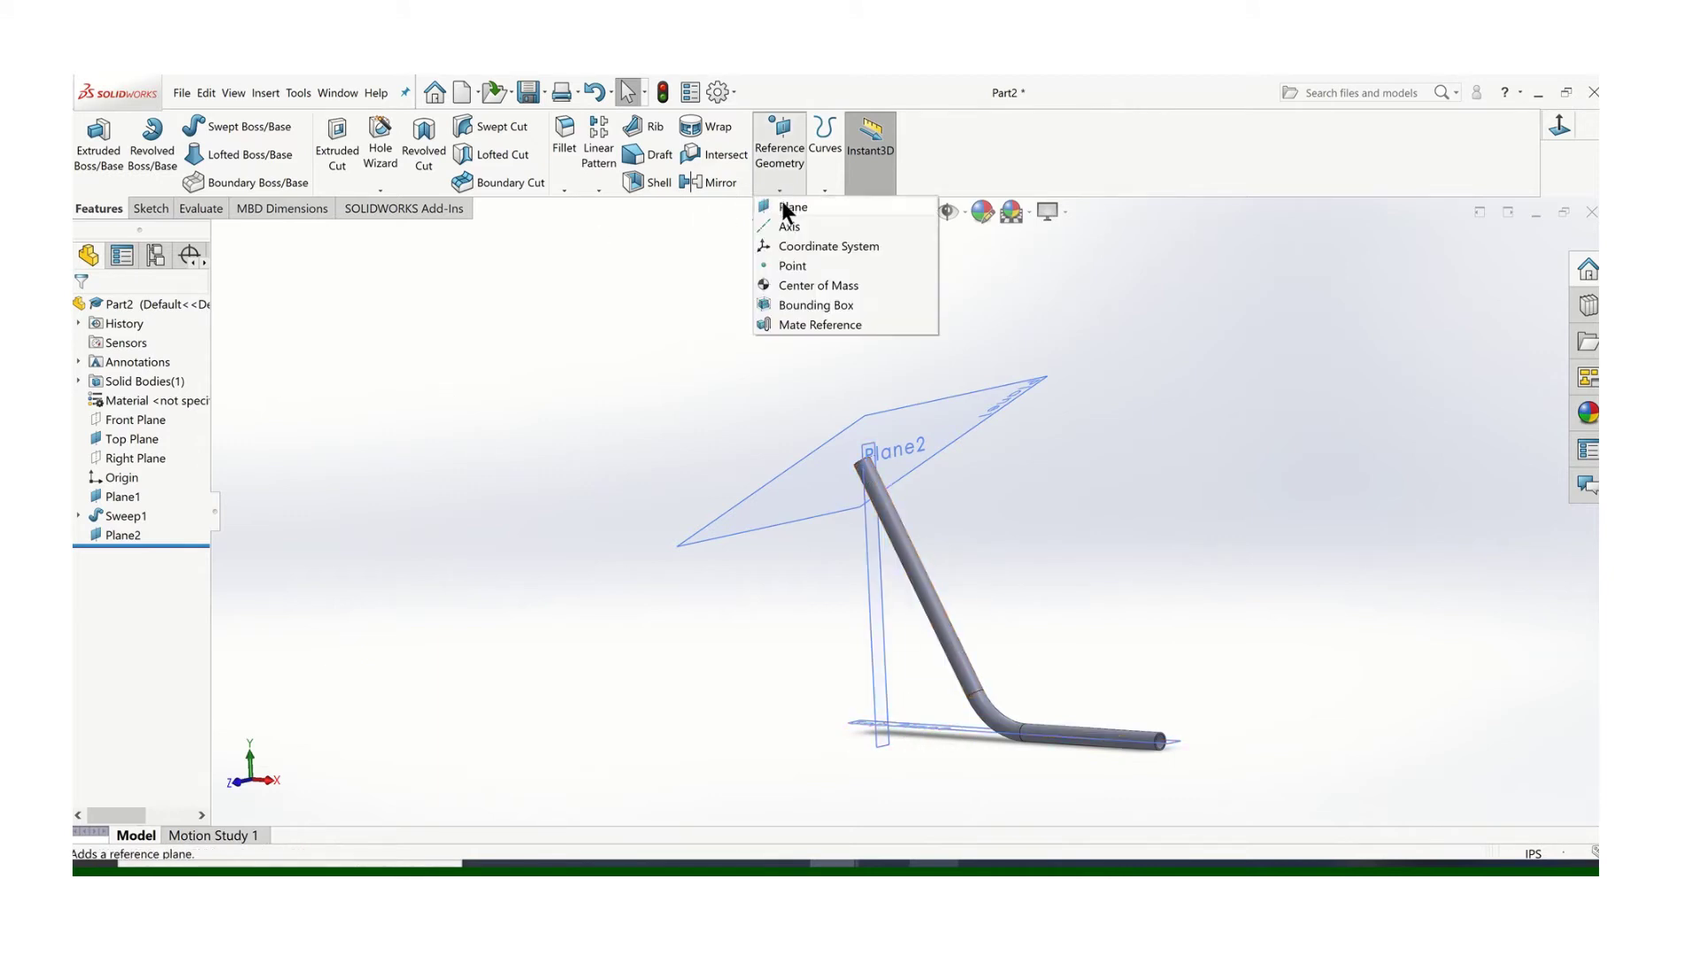
click(789, 207)
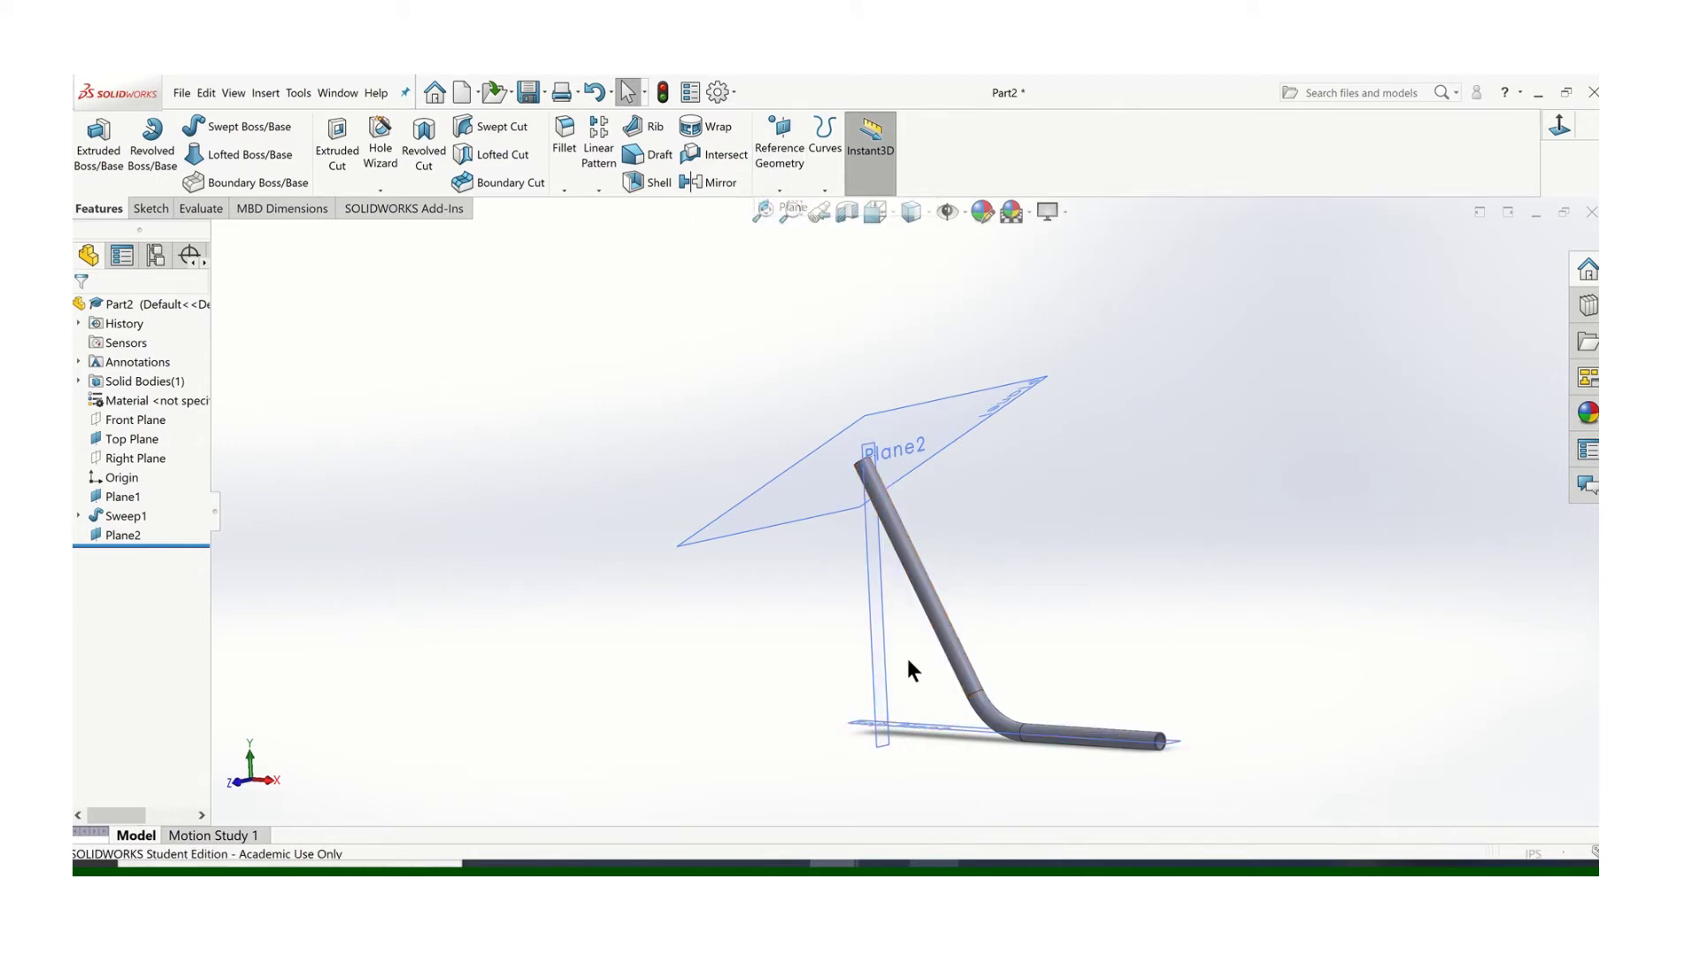
click(938, 733)
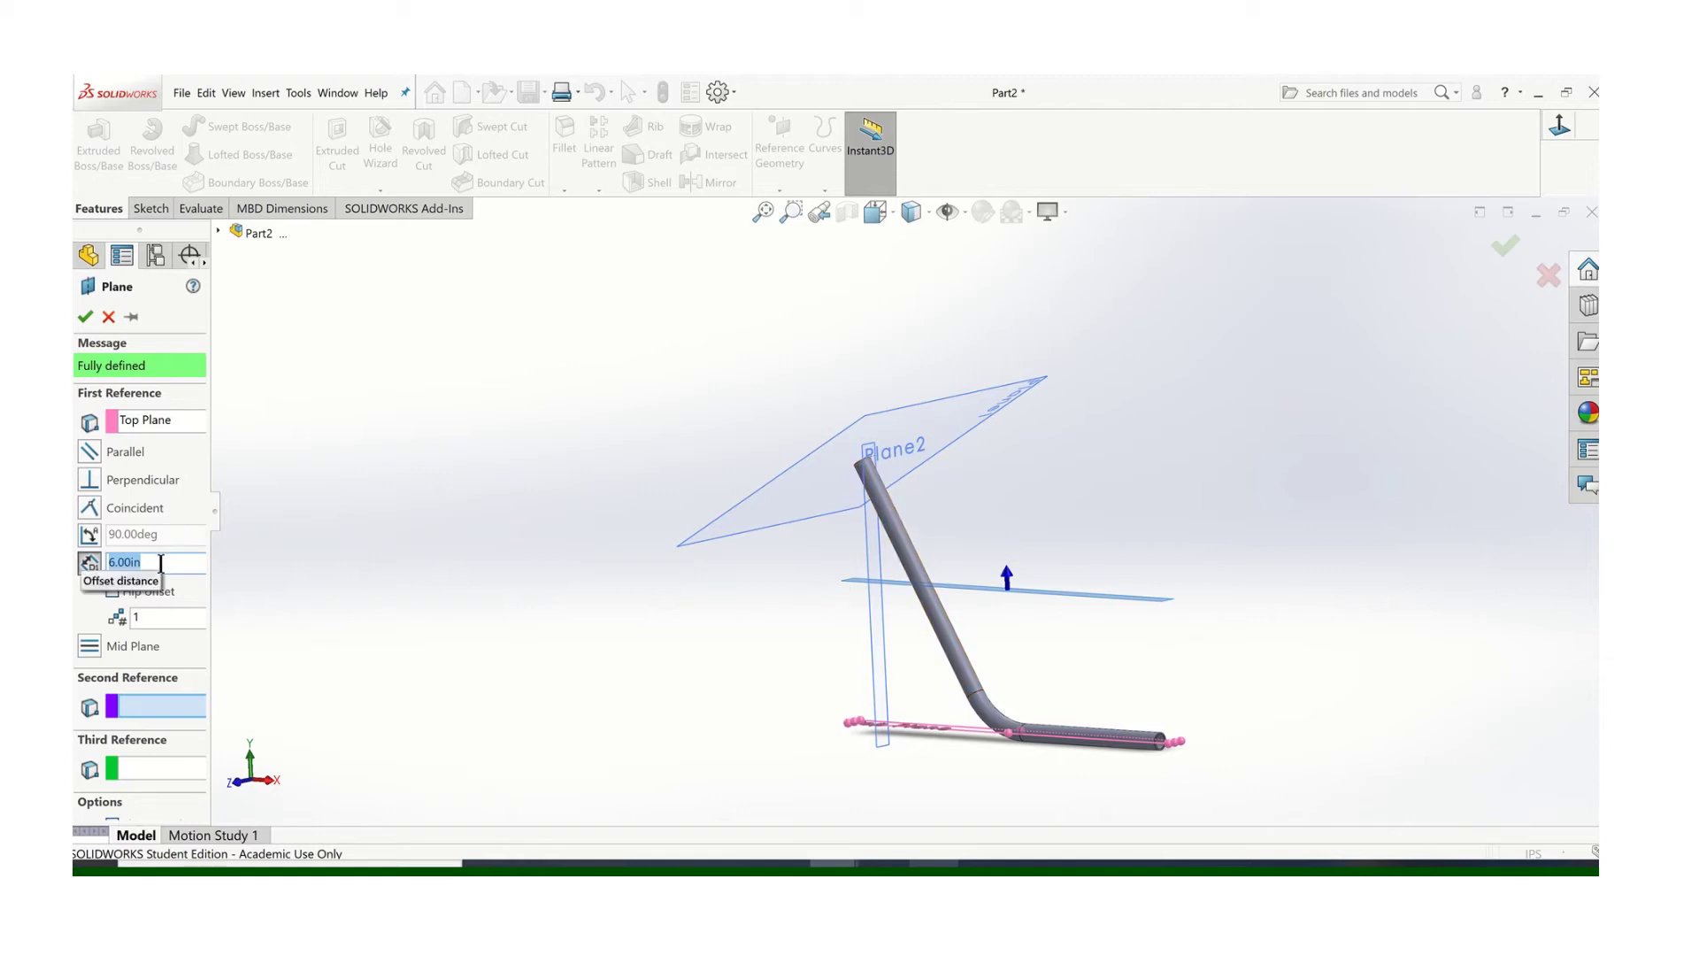
text(11)
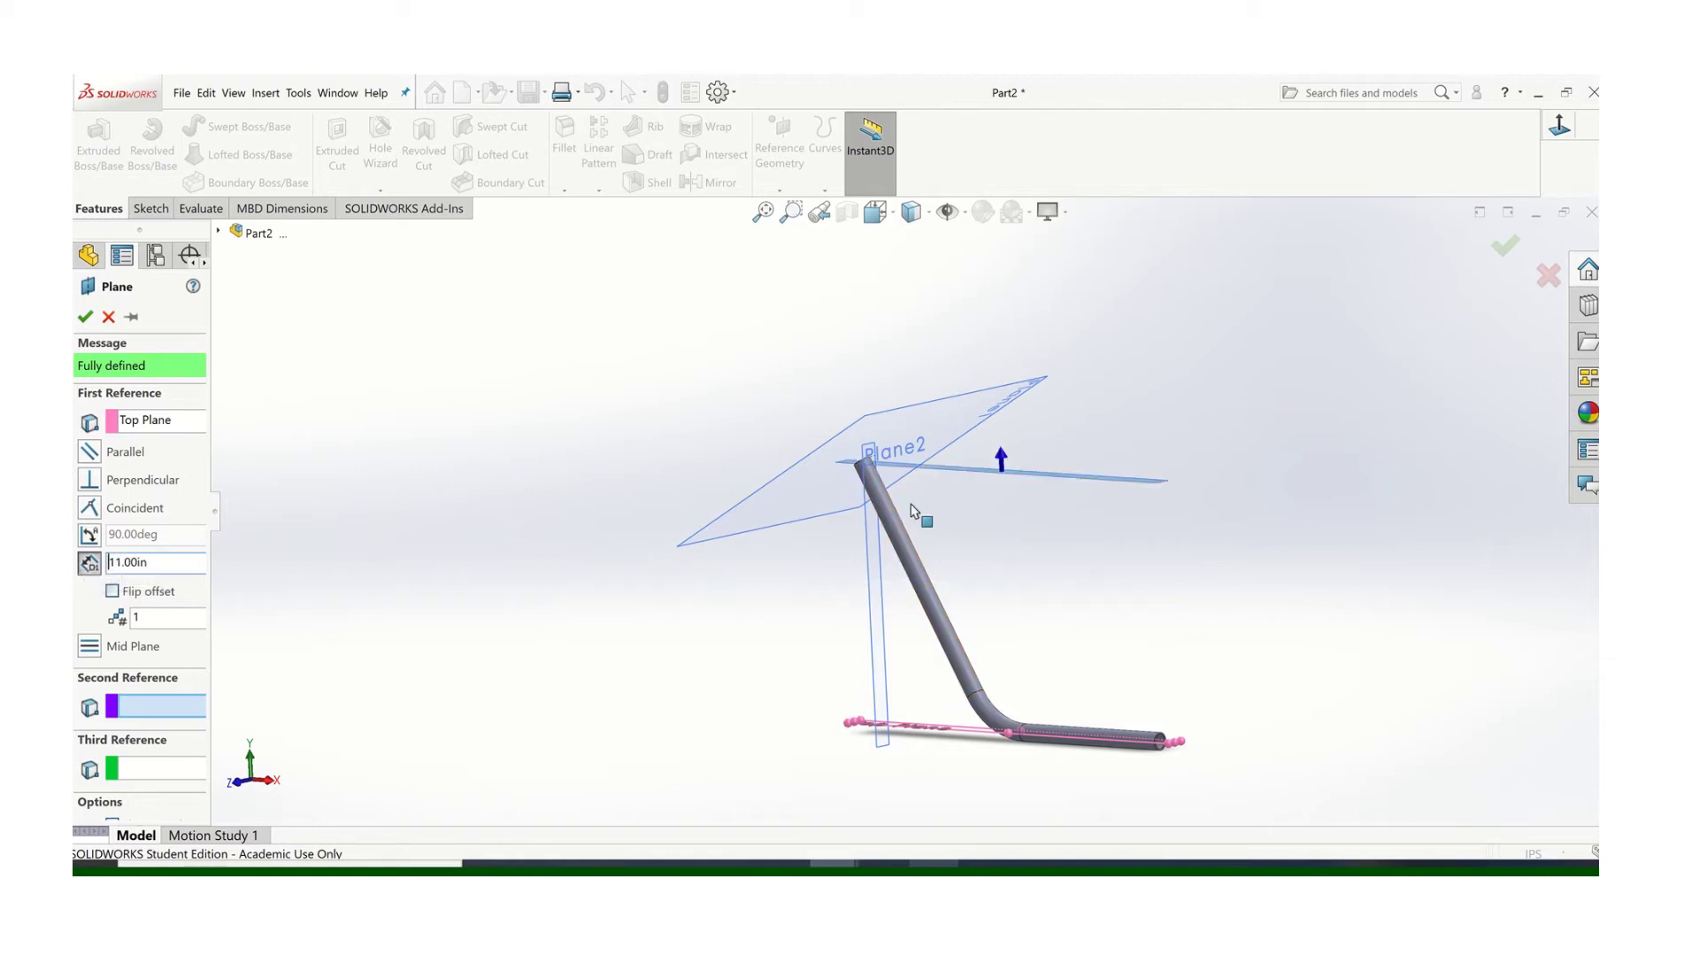
scroll(921, 485, down, 5)
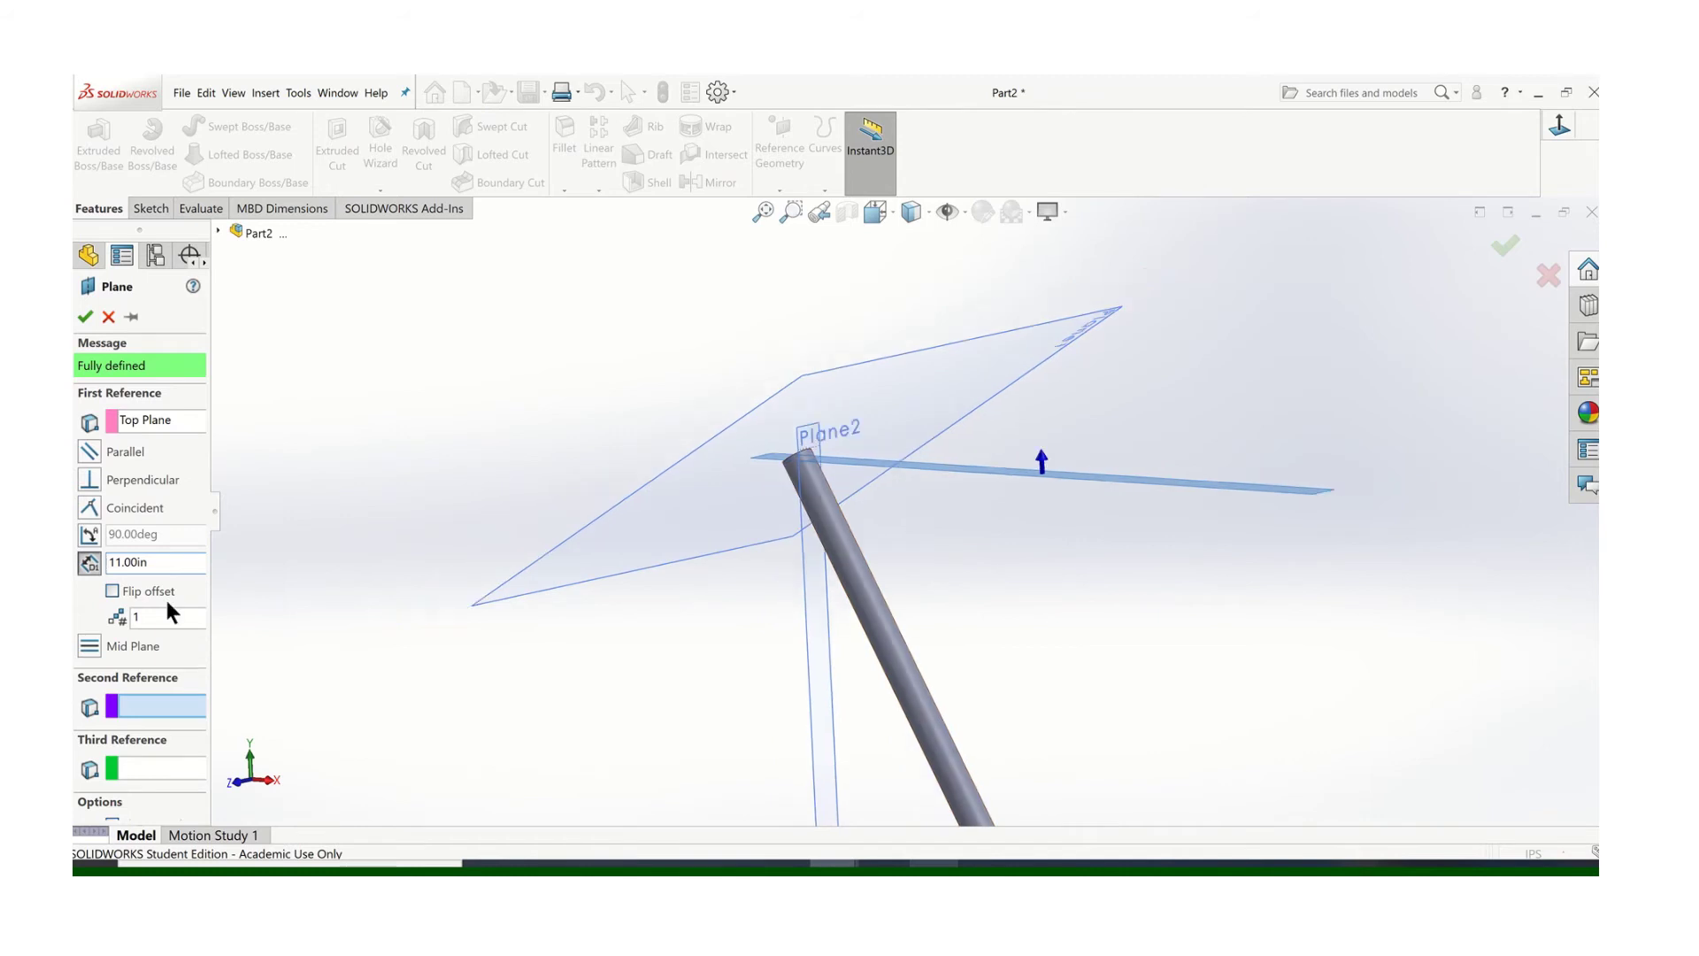
drag(158, 565, 108, 571)
text(11.06)
key(Return)
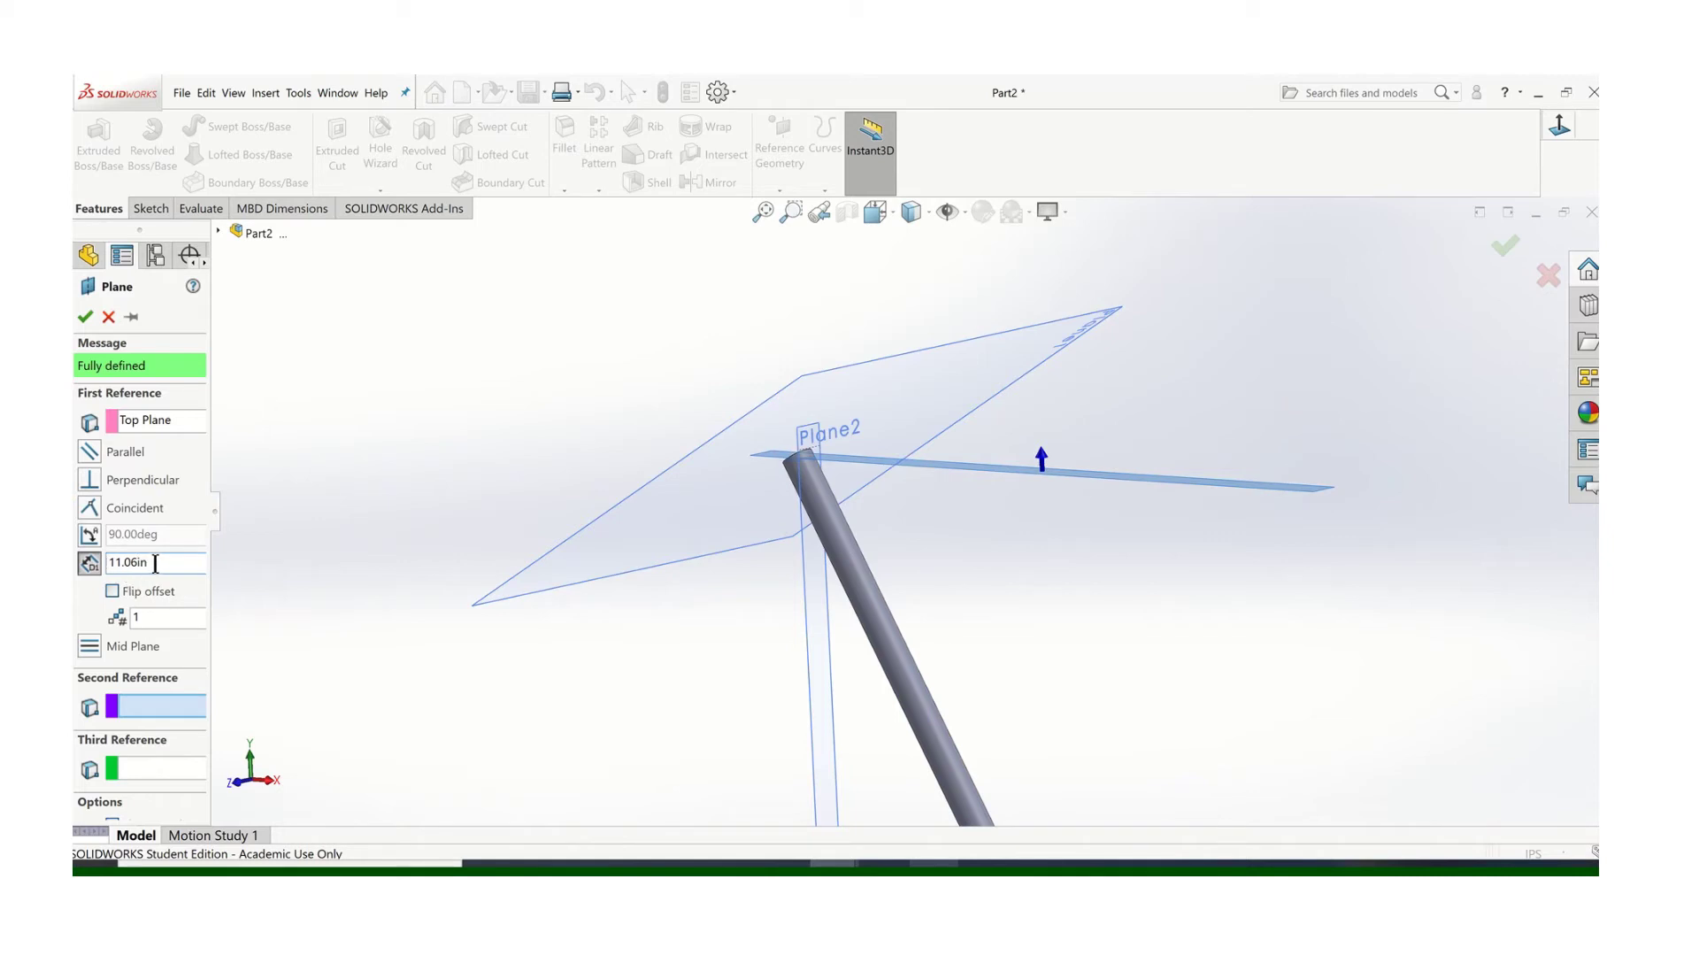
click(85, 317)
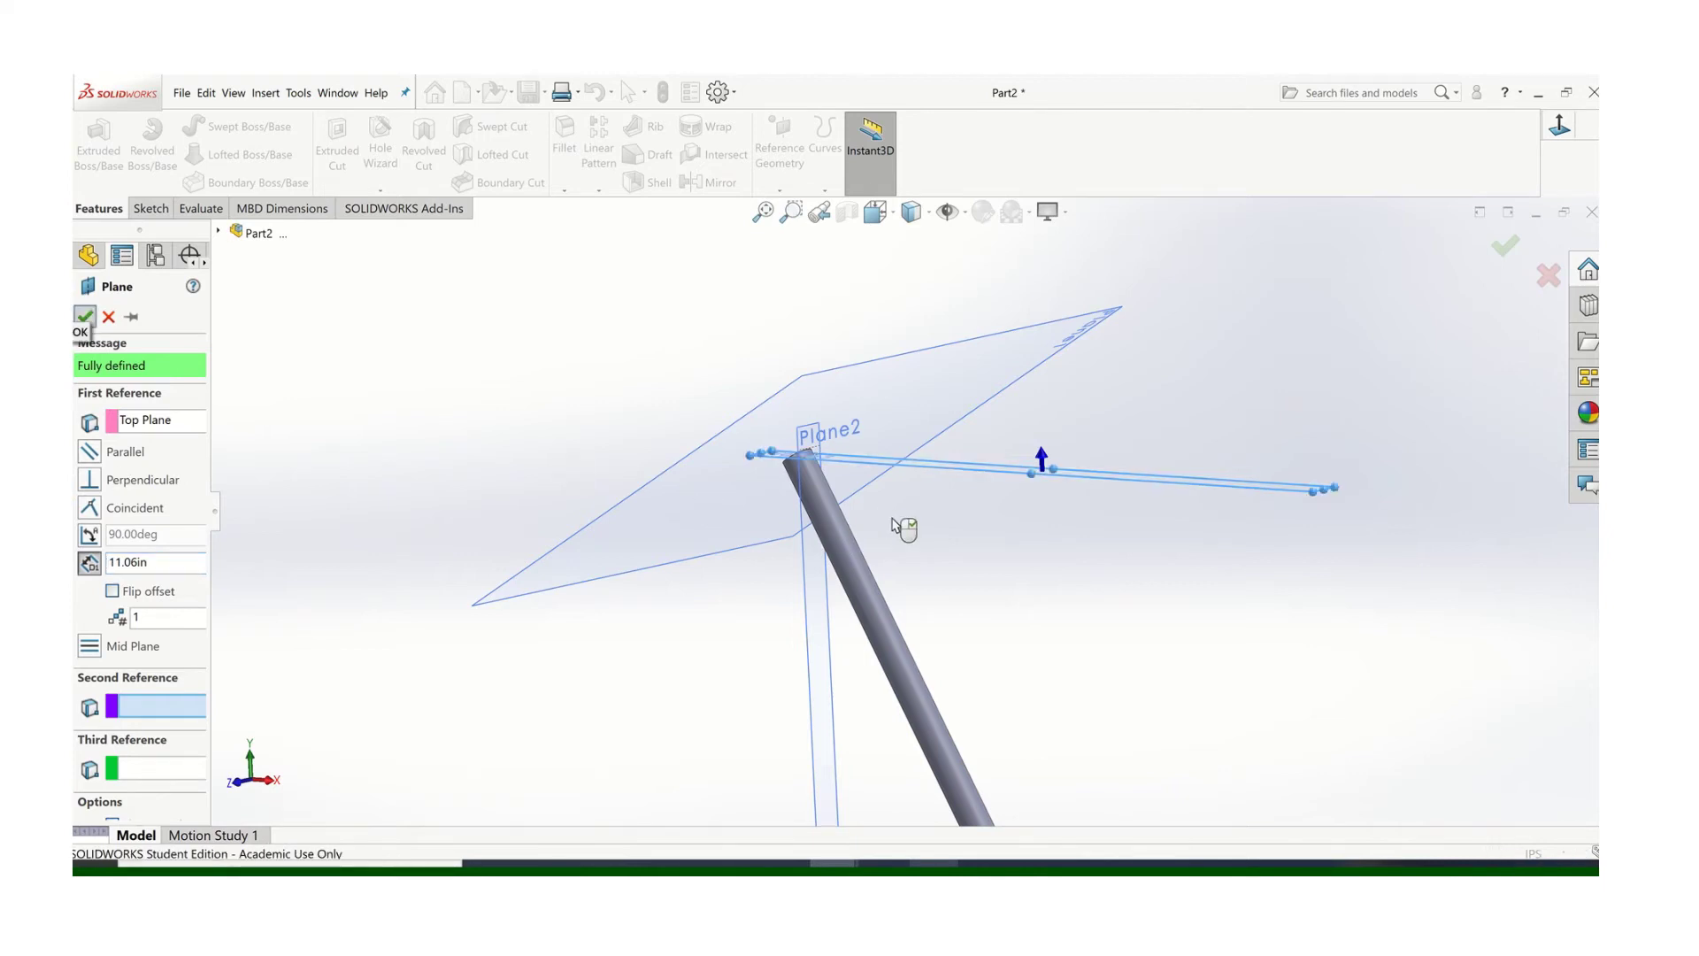
Step: Orbit to inspect the new plane and hide the unneeded reference plane
scroll(924, 534, down, 2)
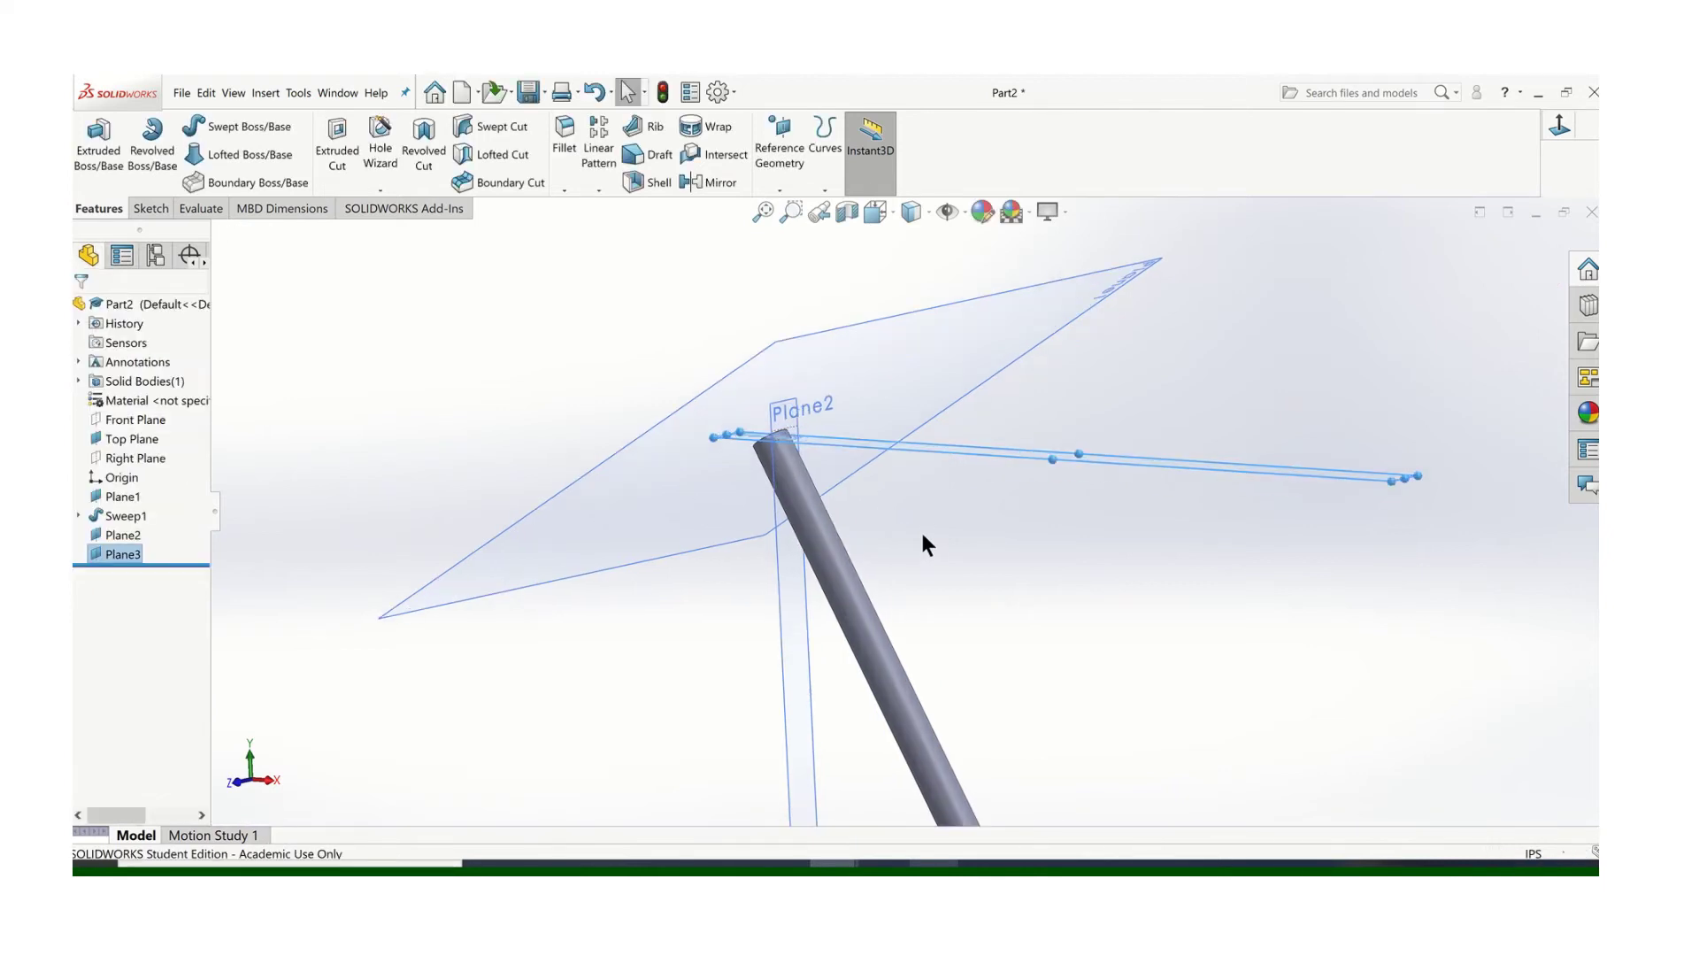
middle_drag(944, 503, 853, 334)
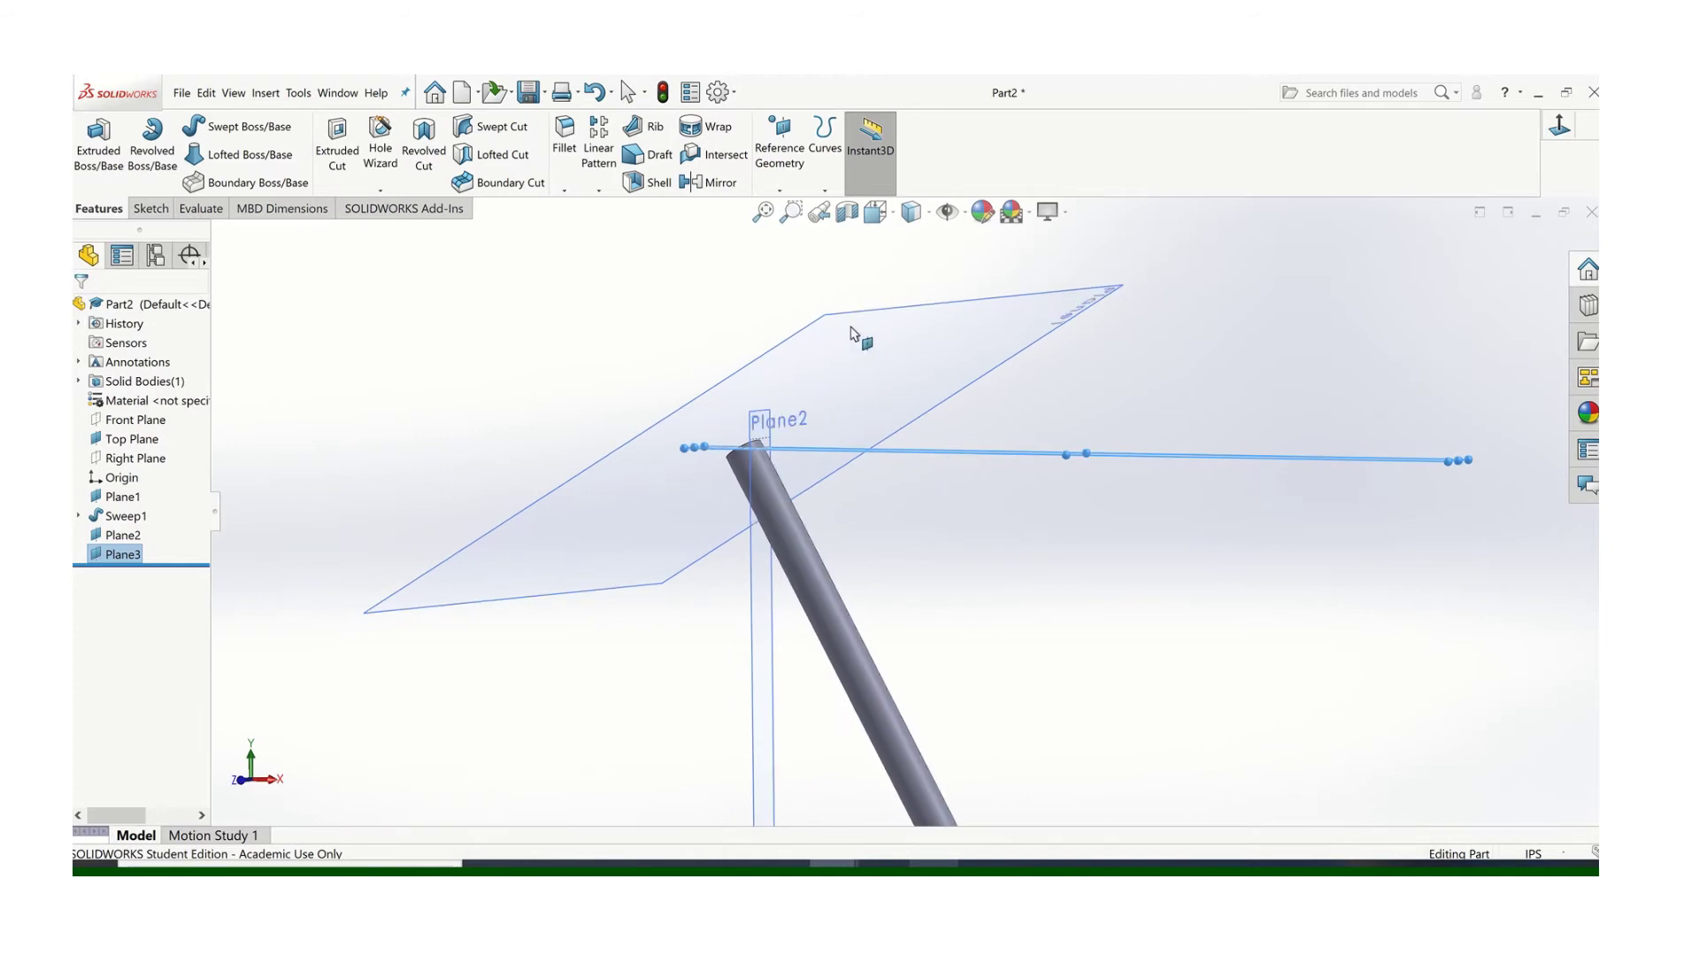
right_click(847, 320)
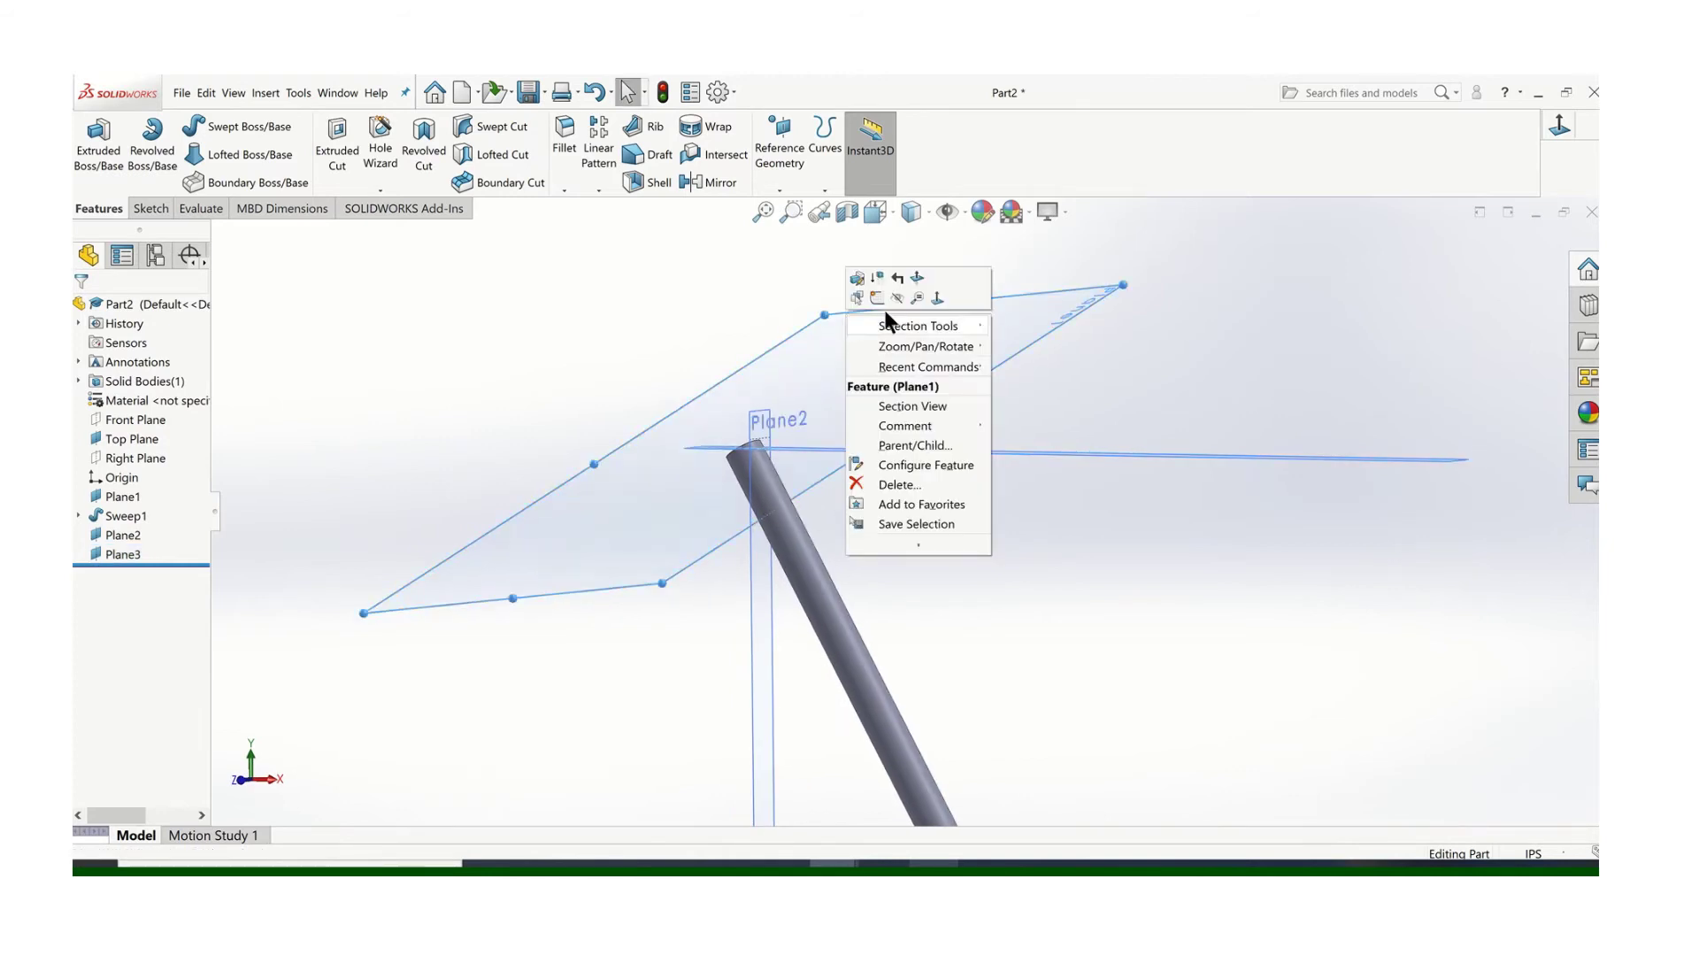
click(905, 301)
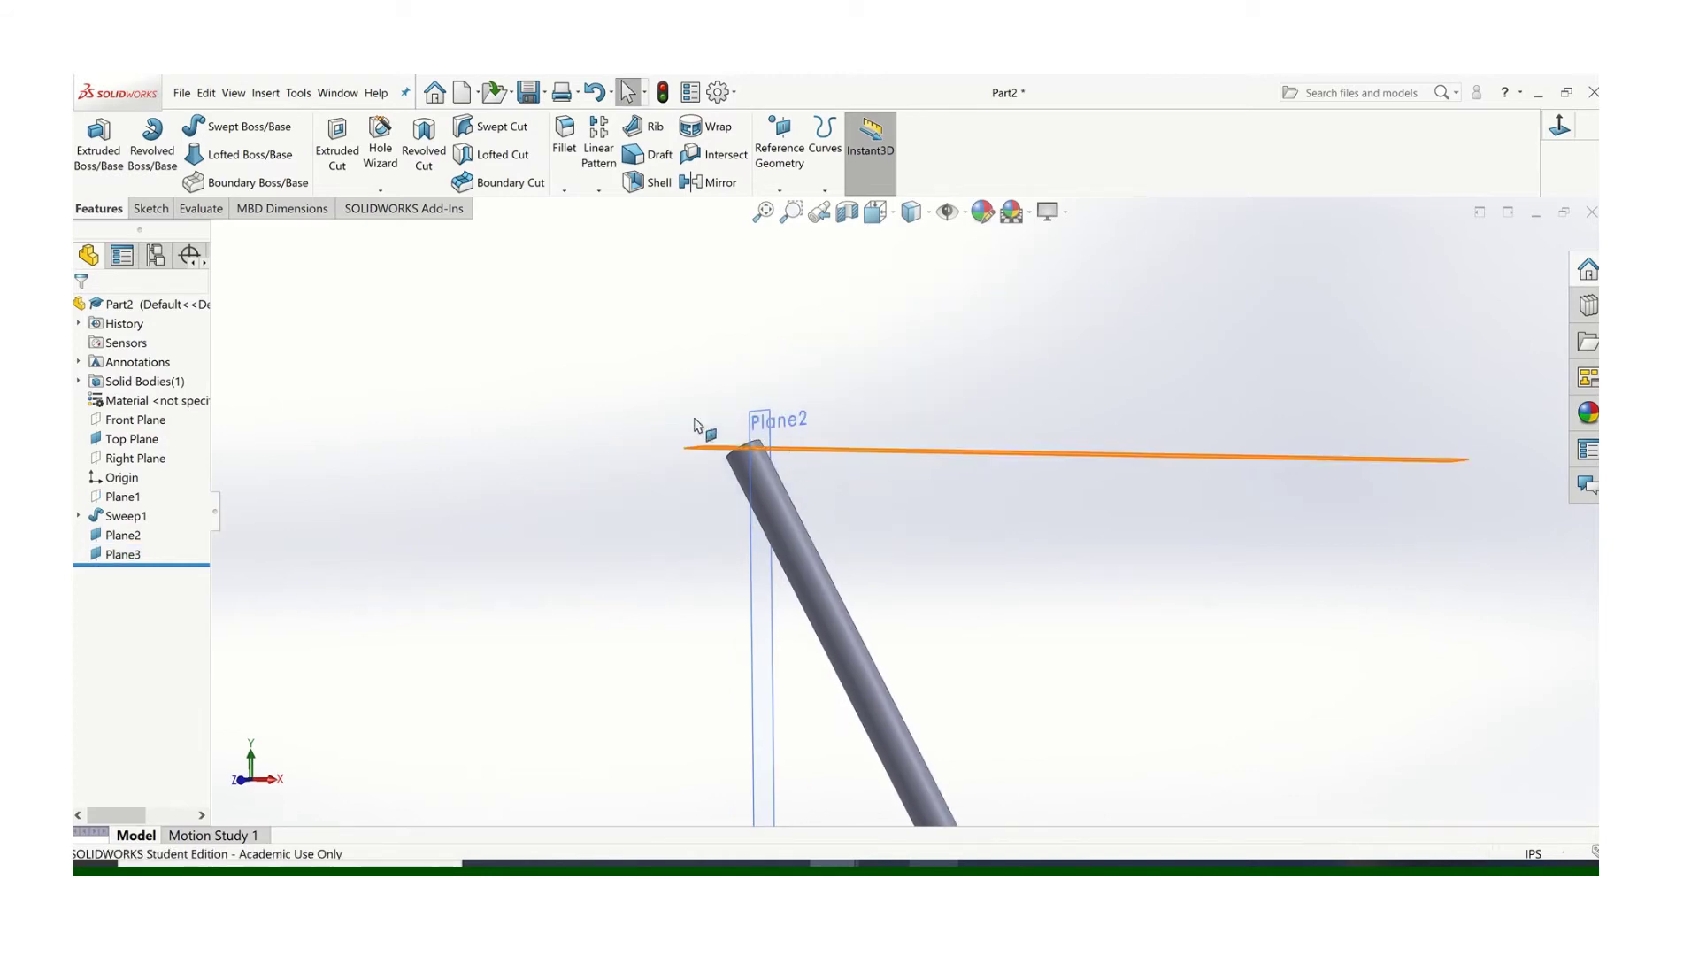
click(132, 208)
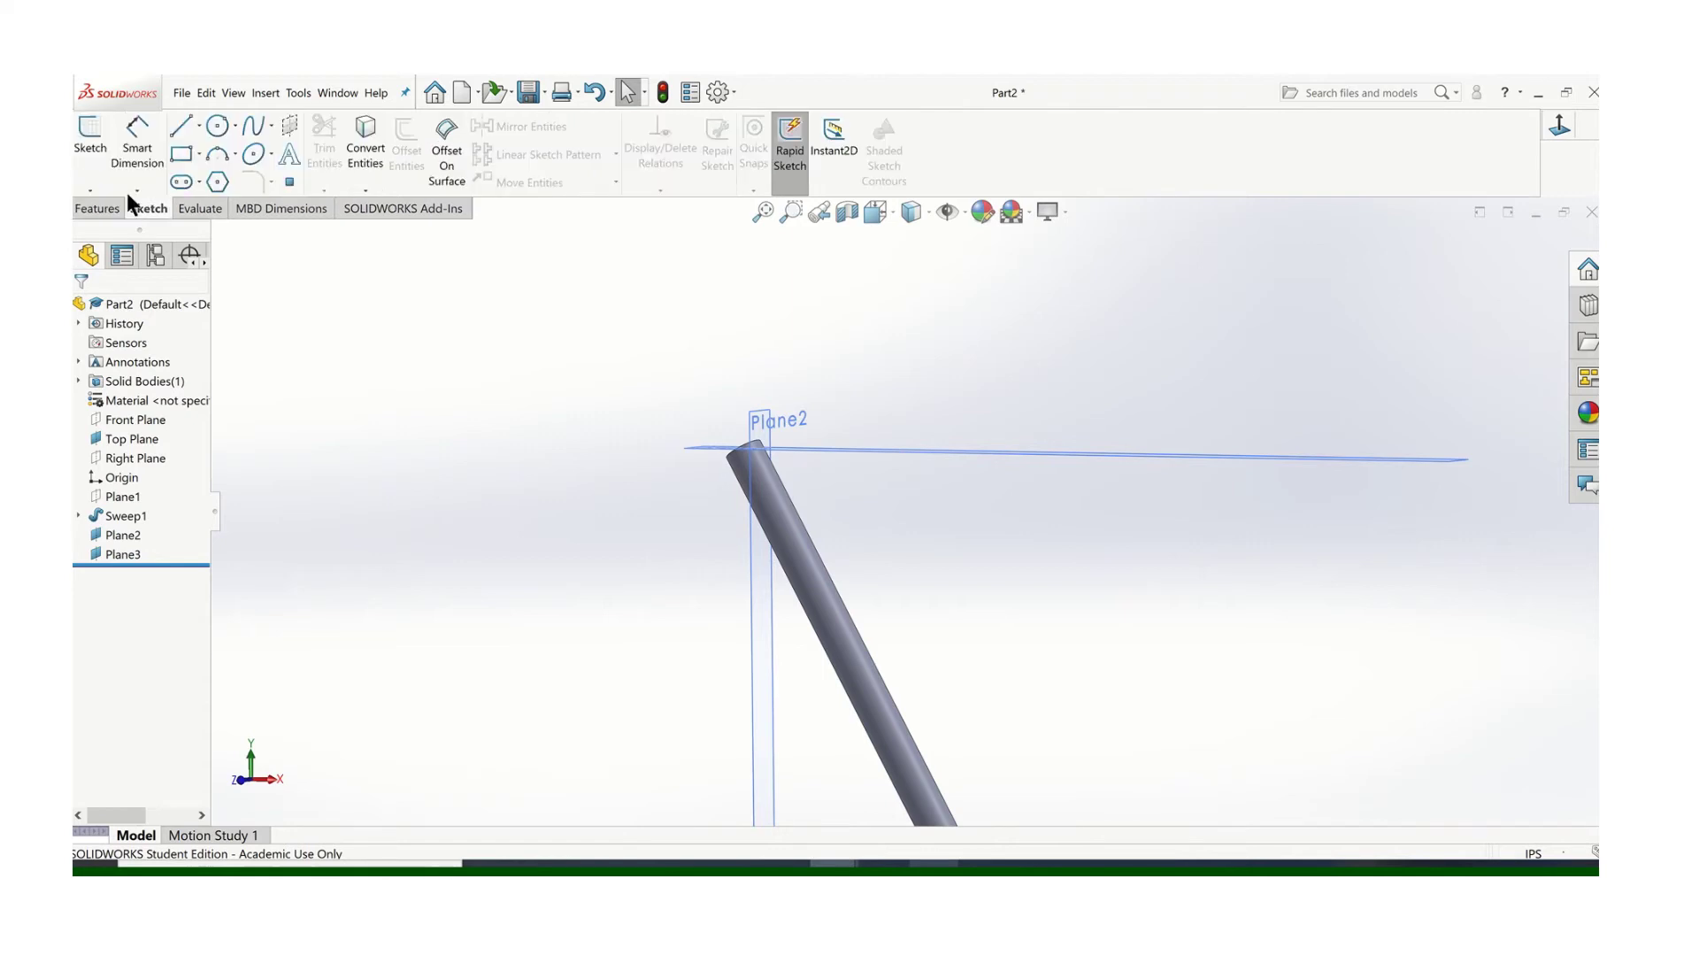
click(89, 133)
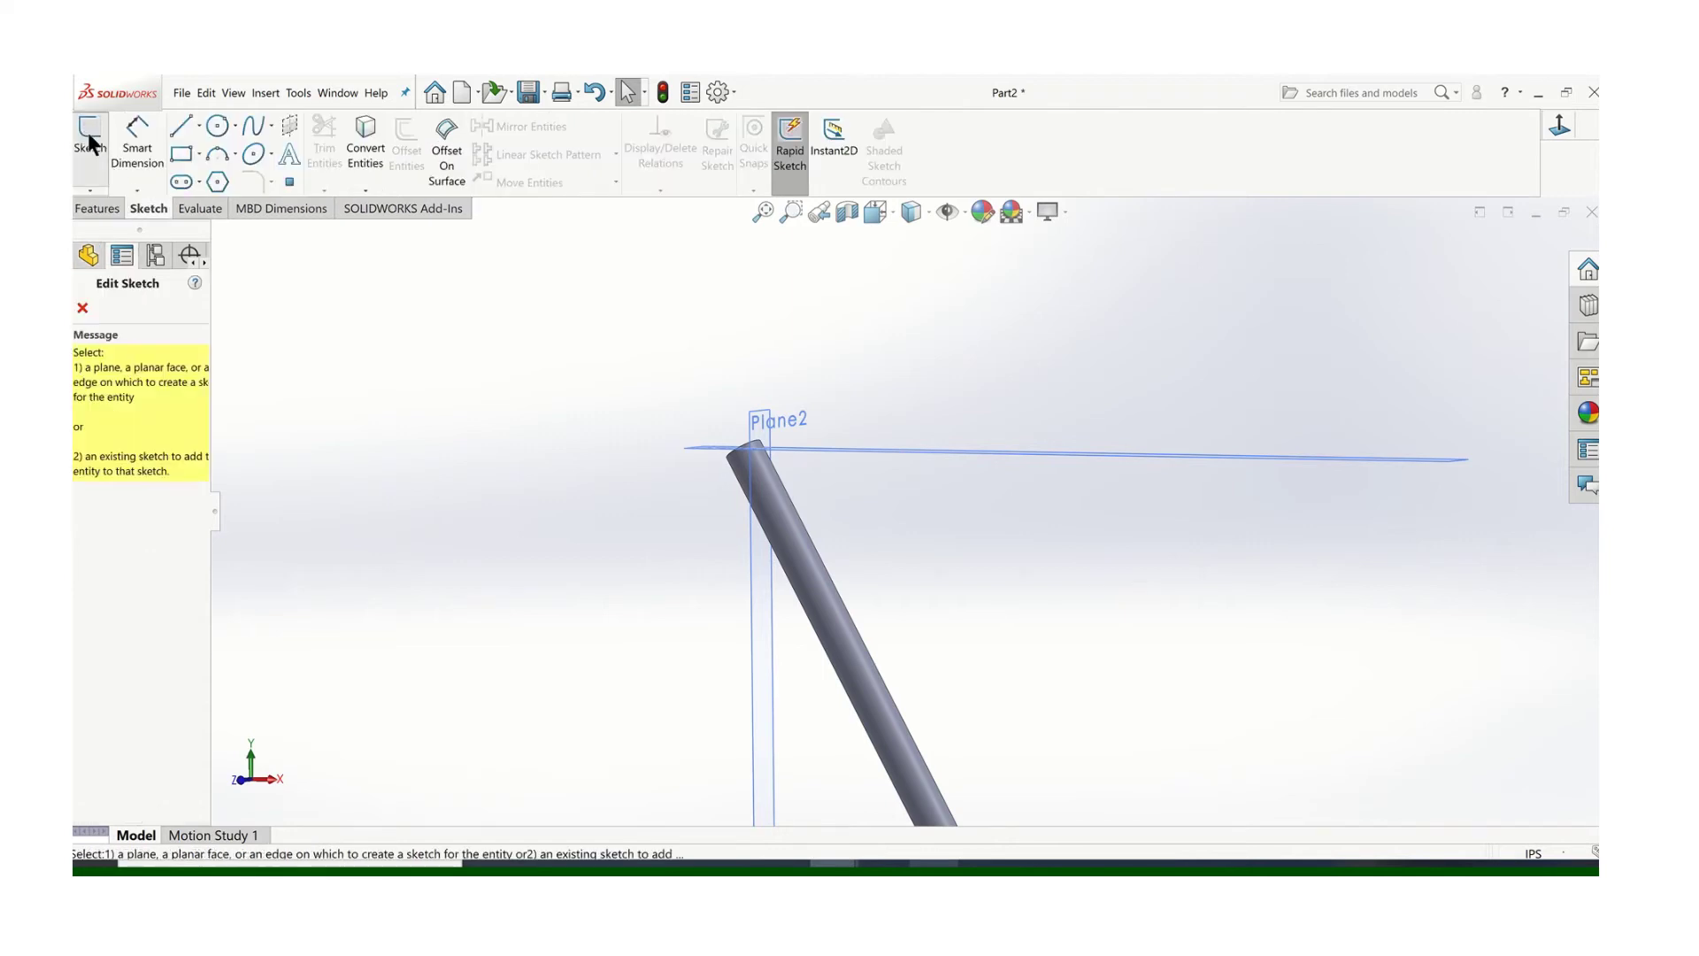
click(757, 420)
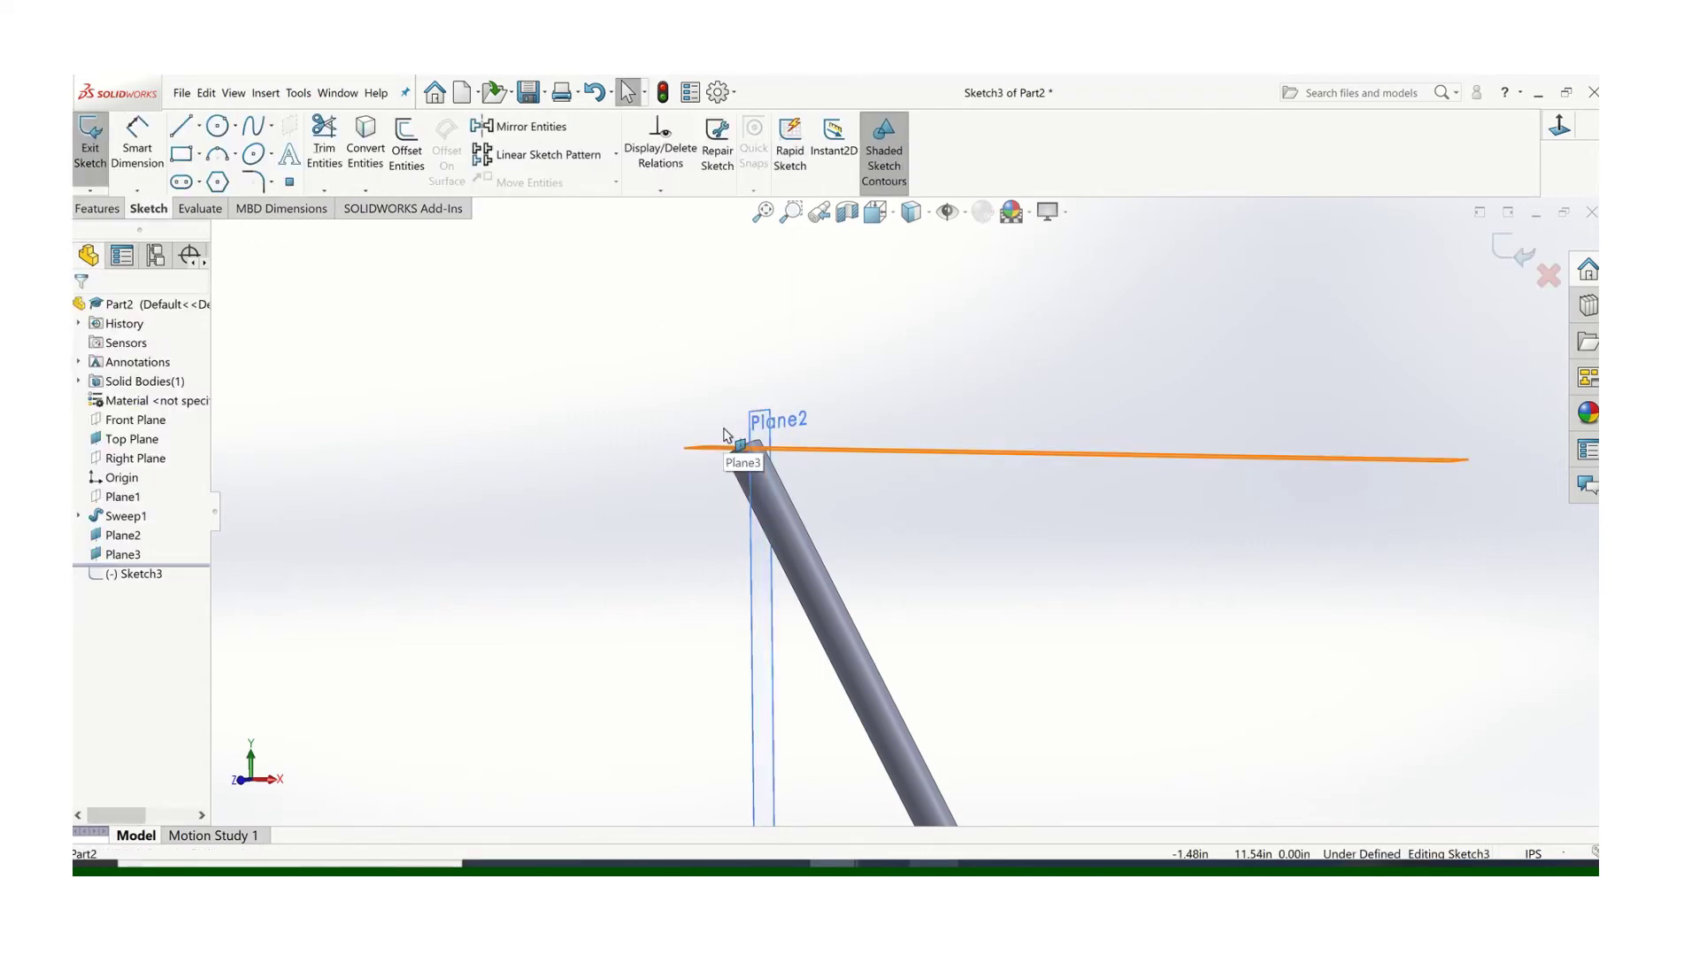
key(ctrl+8)
scroll(941, 315, down, 3)
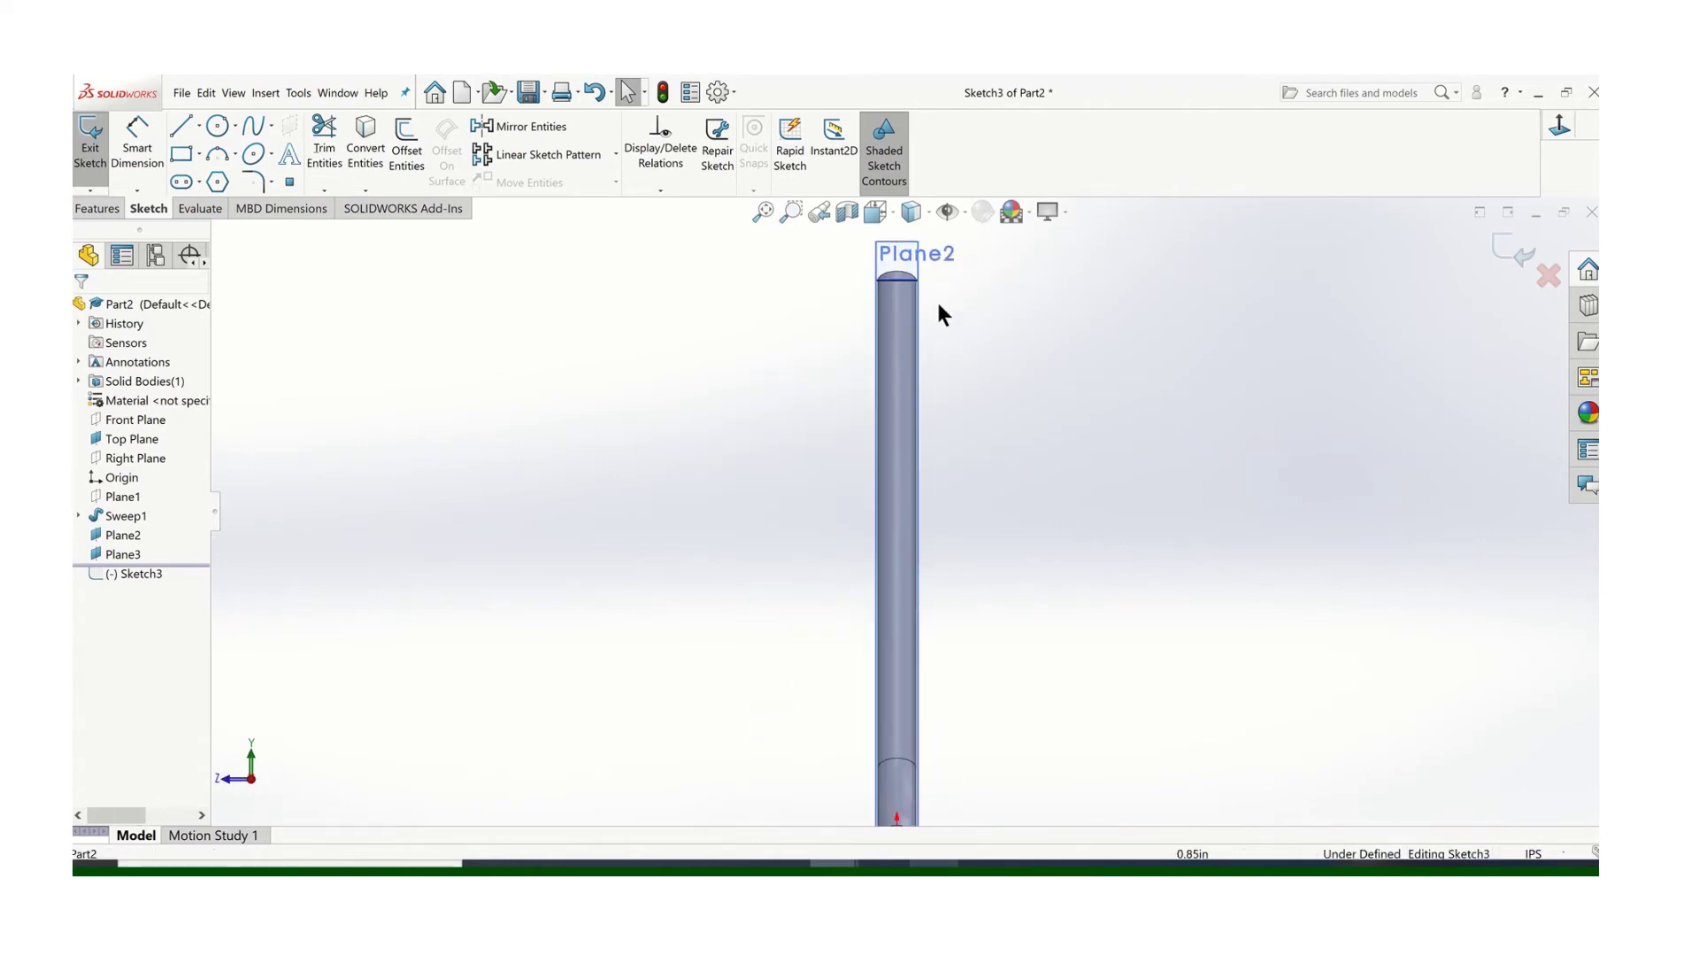
scroll(896, 275, down, 5)
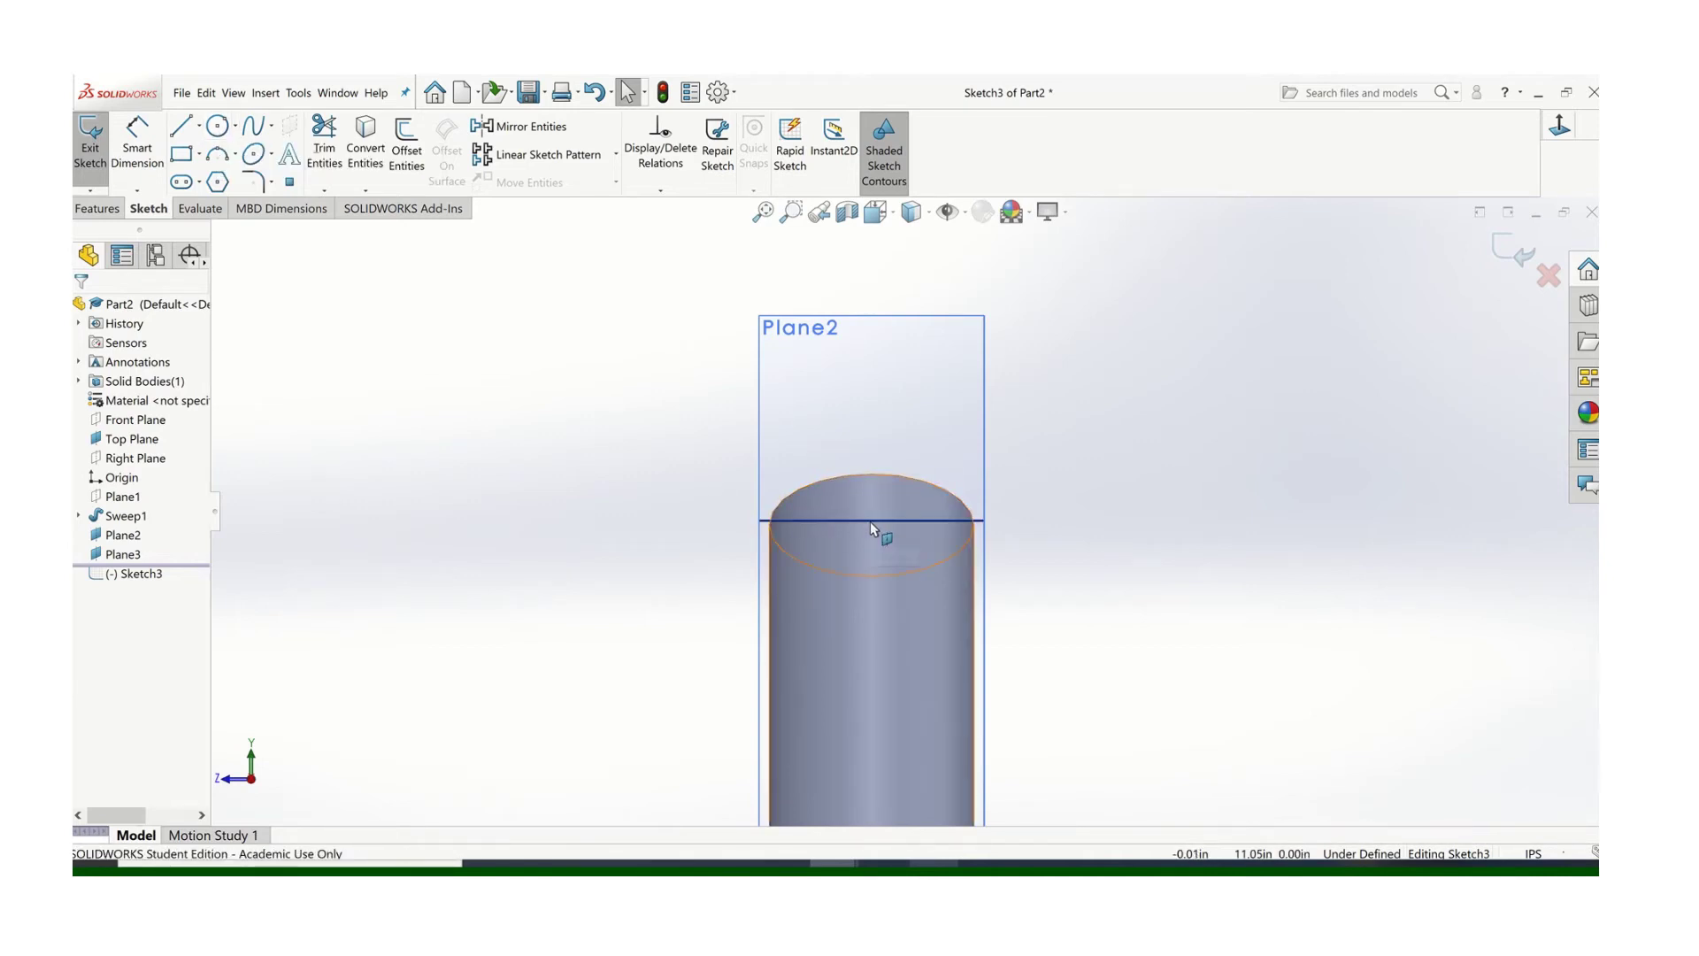
click(1549, 276)
click(905, 493)
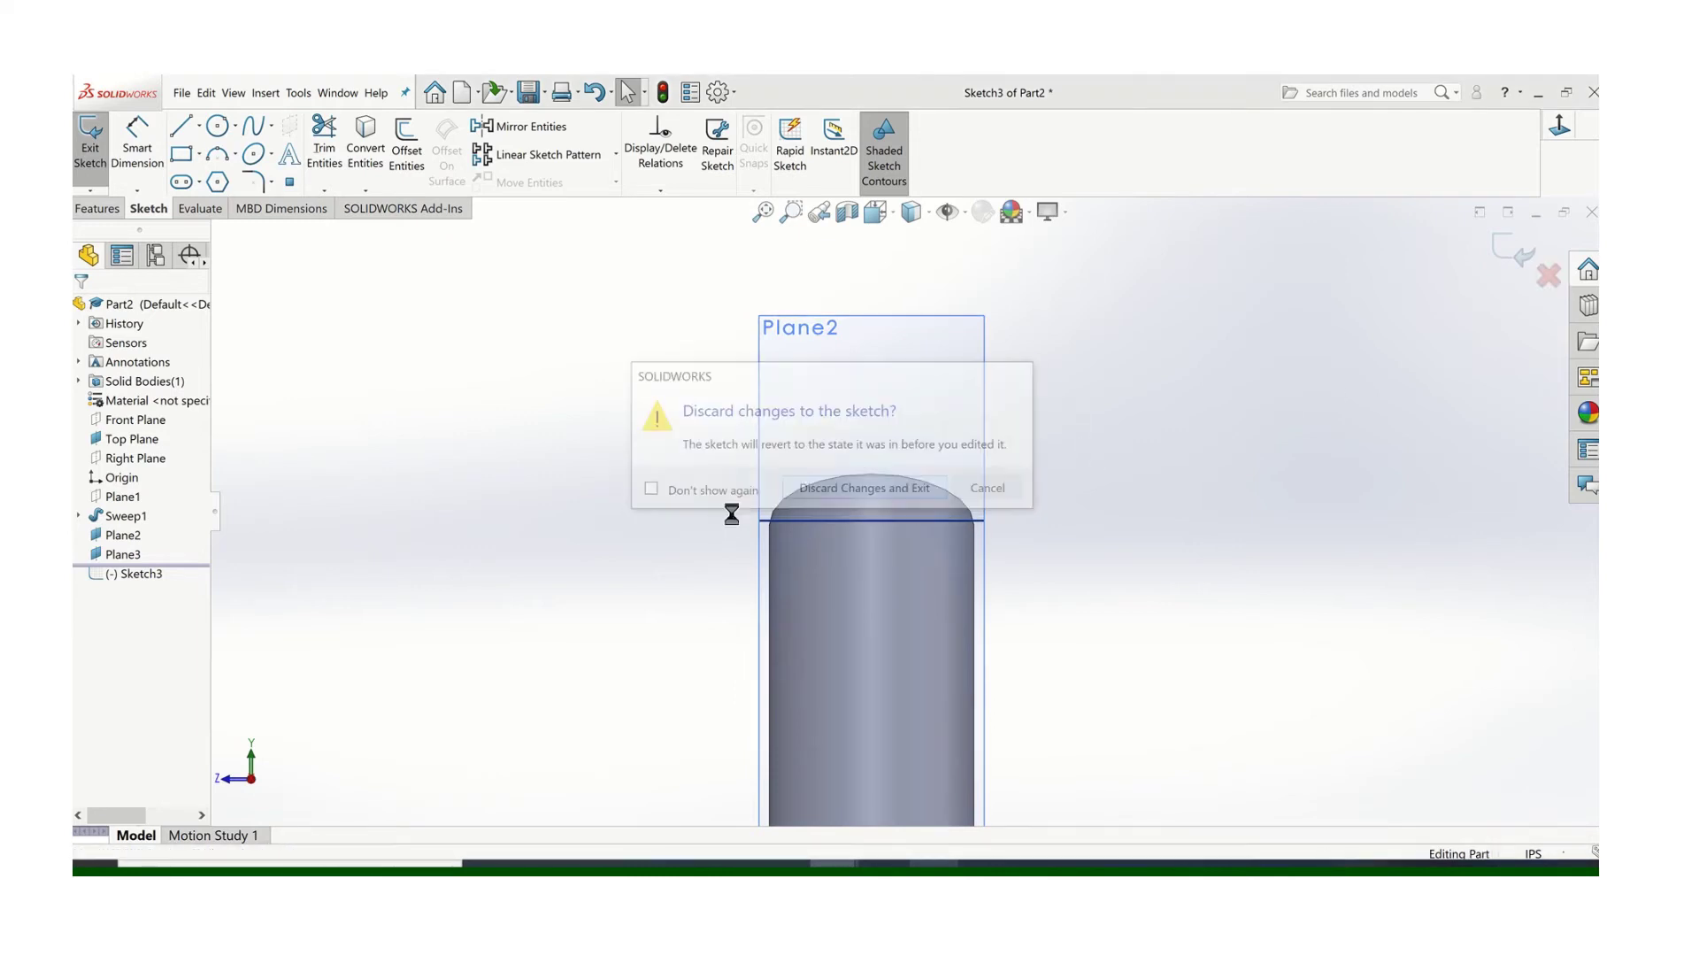
Step: Show Front Plane and orbit so it is visible alongside Plane2 above the tilted tube
middle_drag(888, 542, 966, 587)
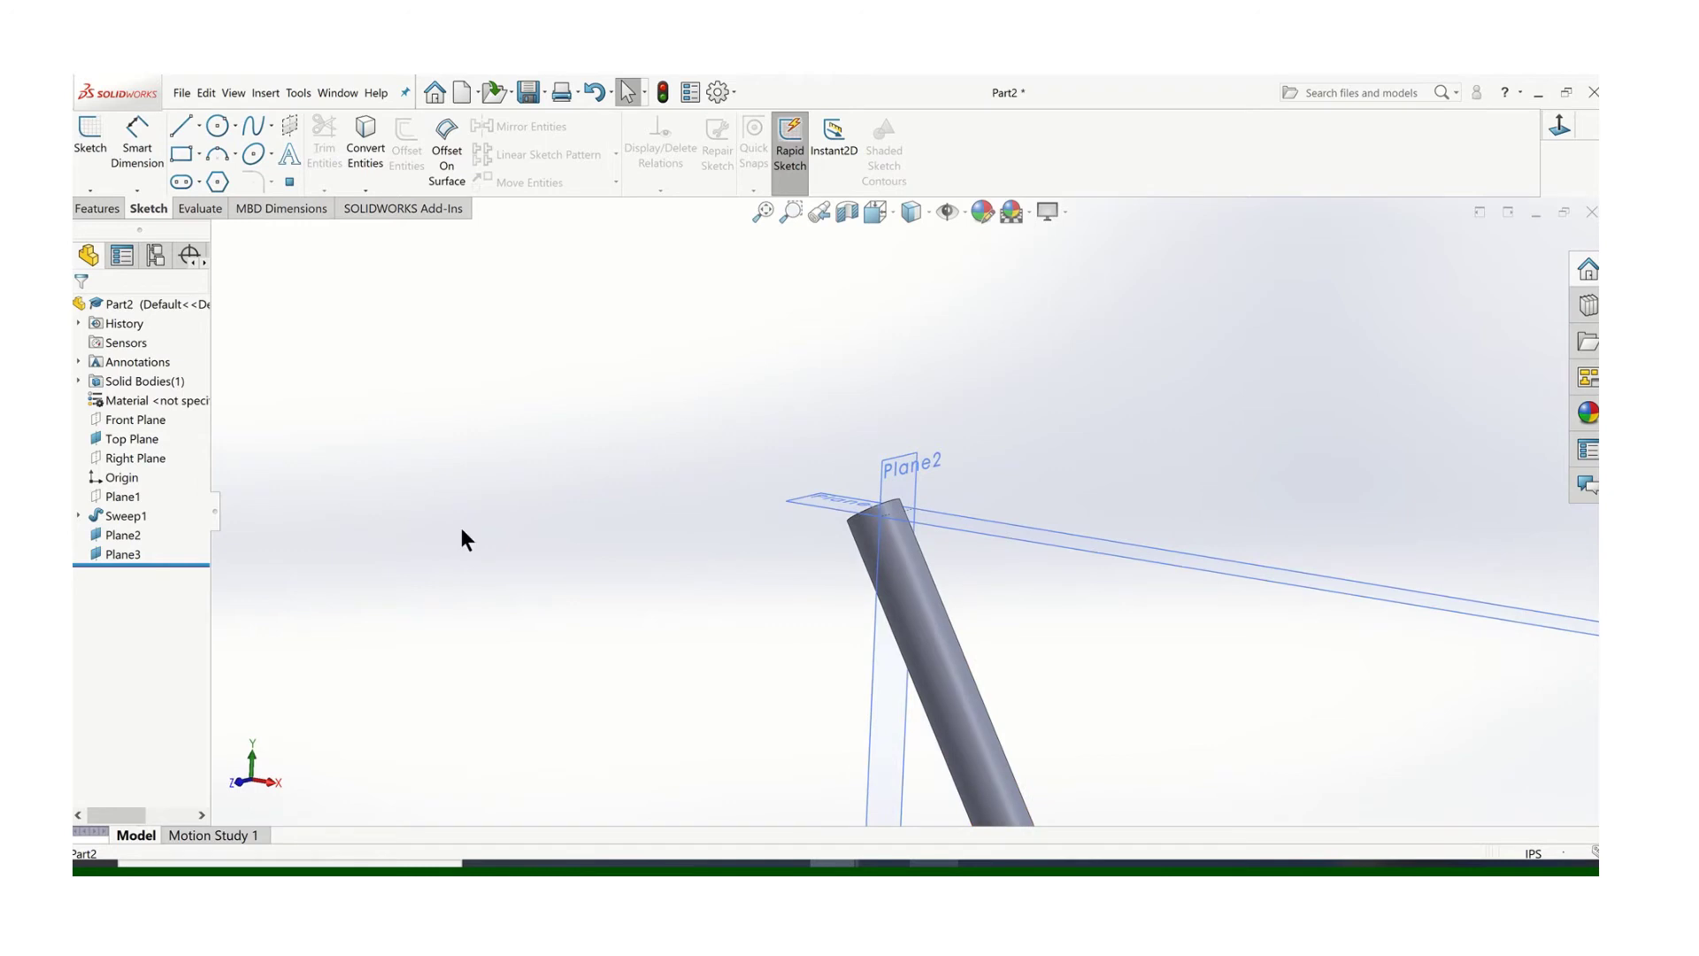
right_click(133, 428)
click(970, 572)
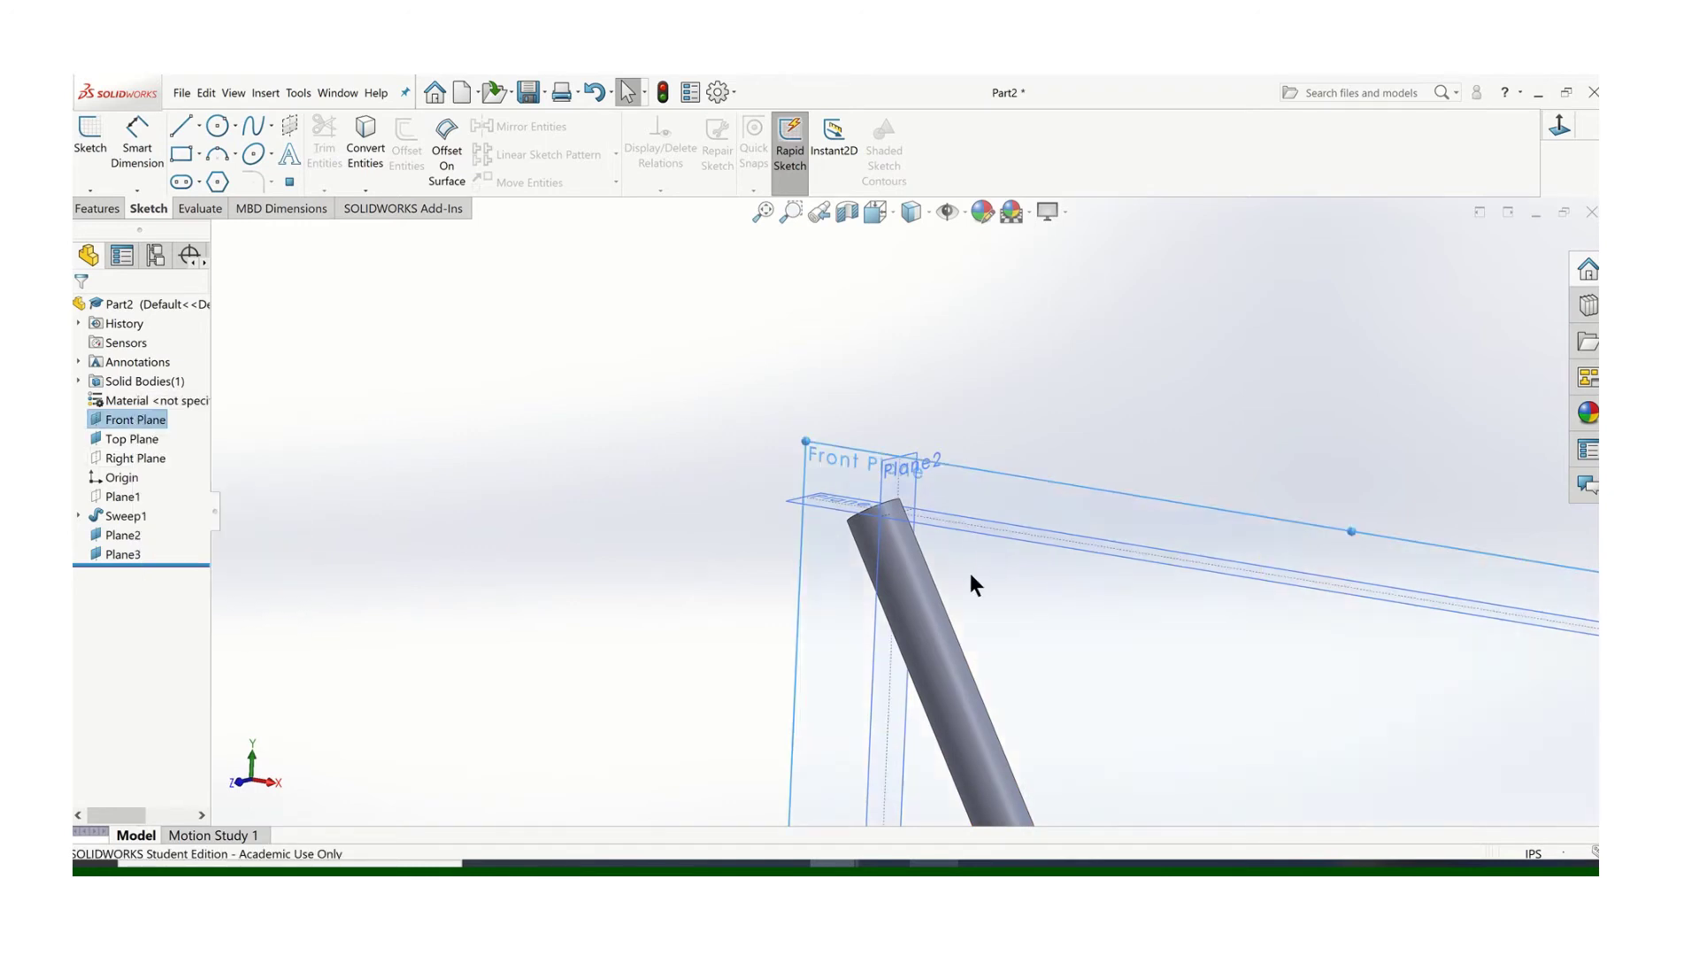
scroll(970, 578, down, 2)
middle_drag(763, 526, 727, 514)
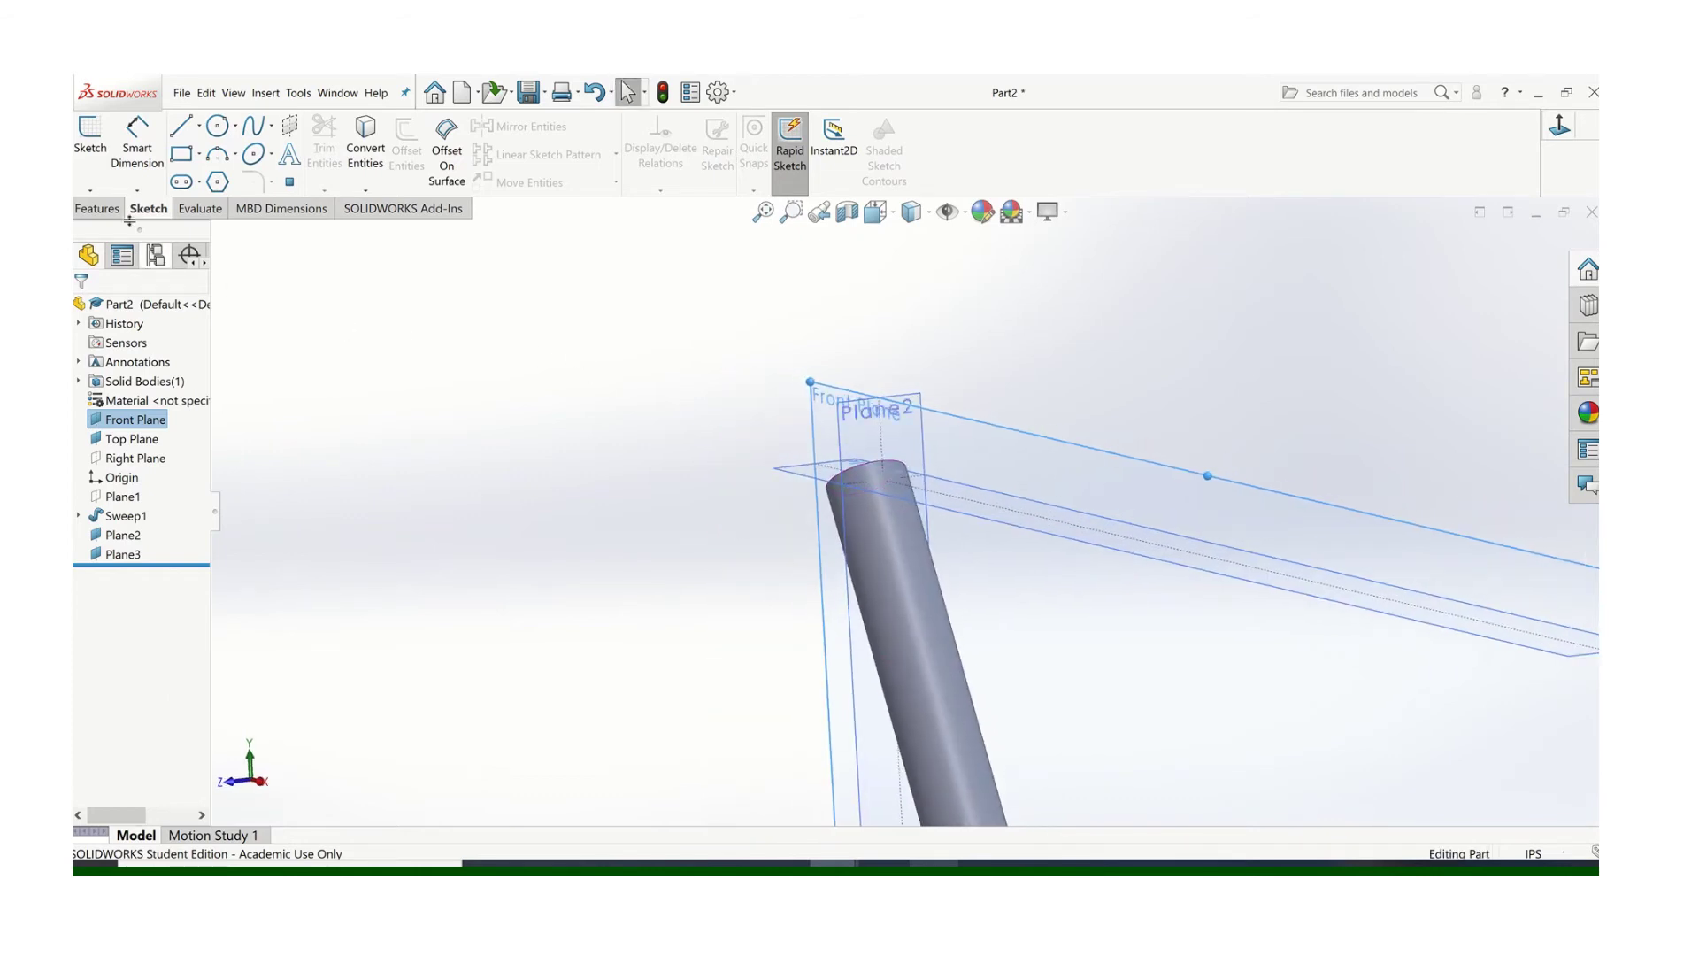
Step: Start a trial sketch on Front Plane, discard it, and select Plane2
click(95, 137)
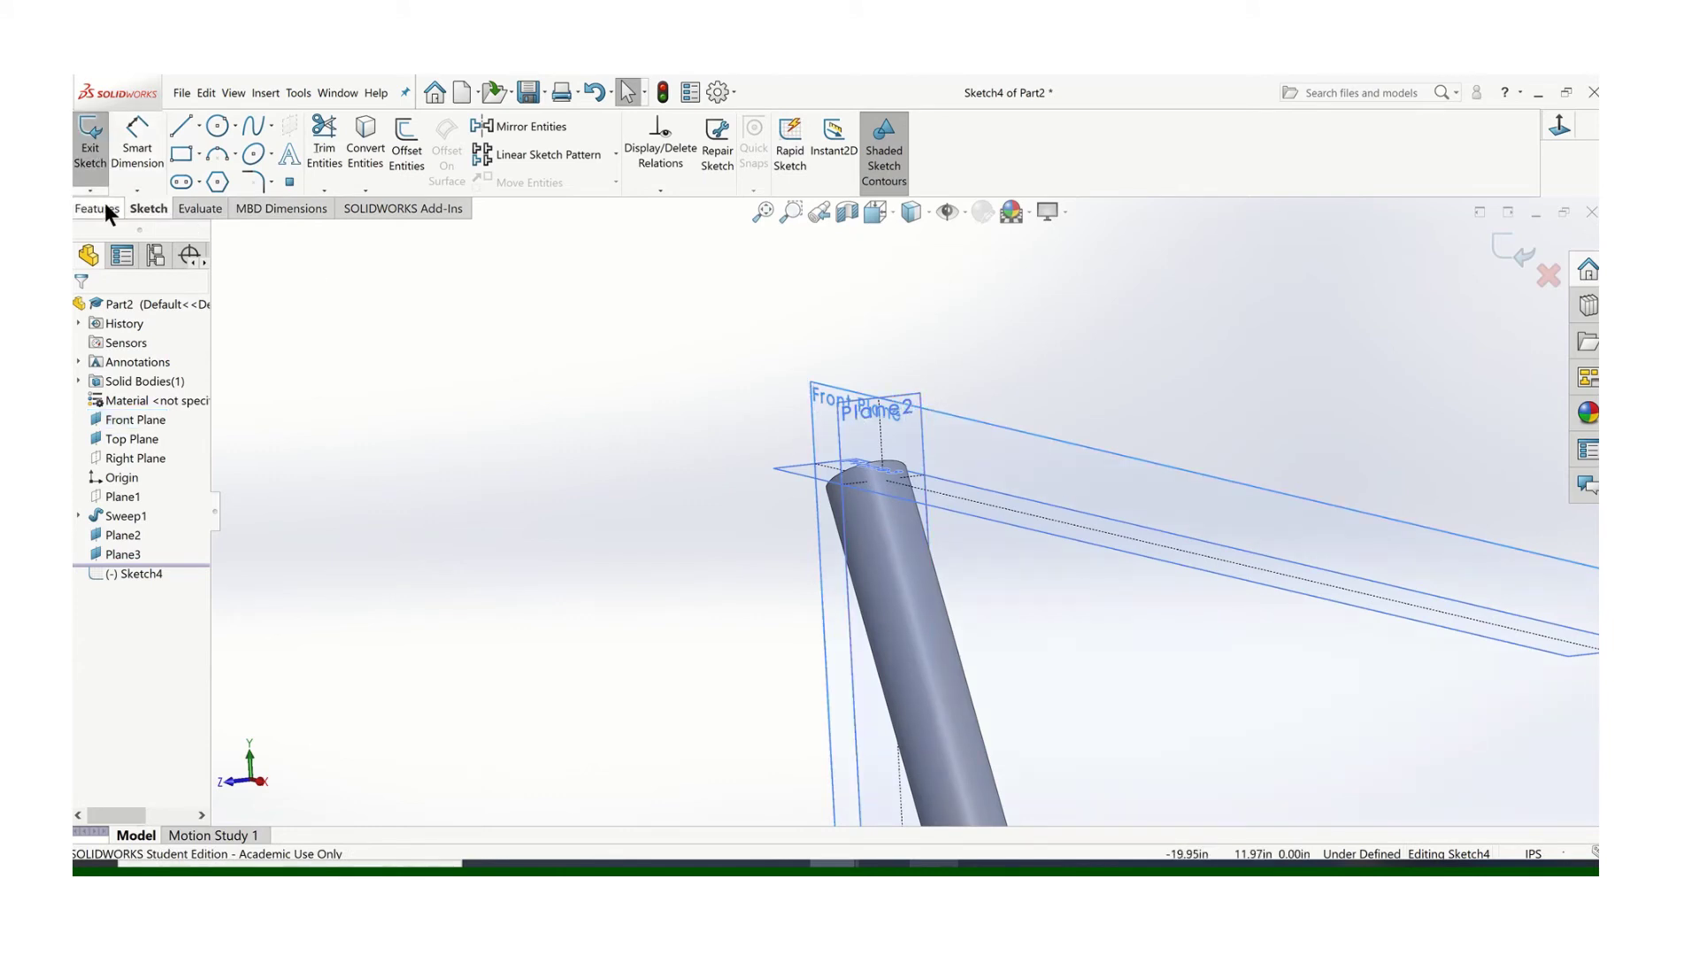
click(1549, 275)
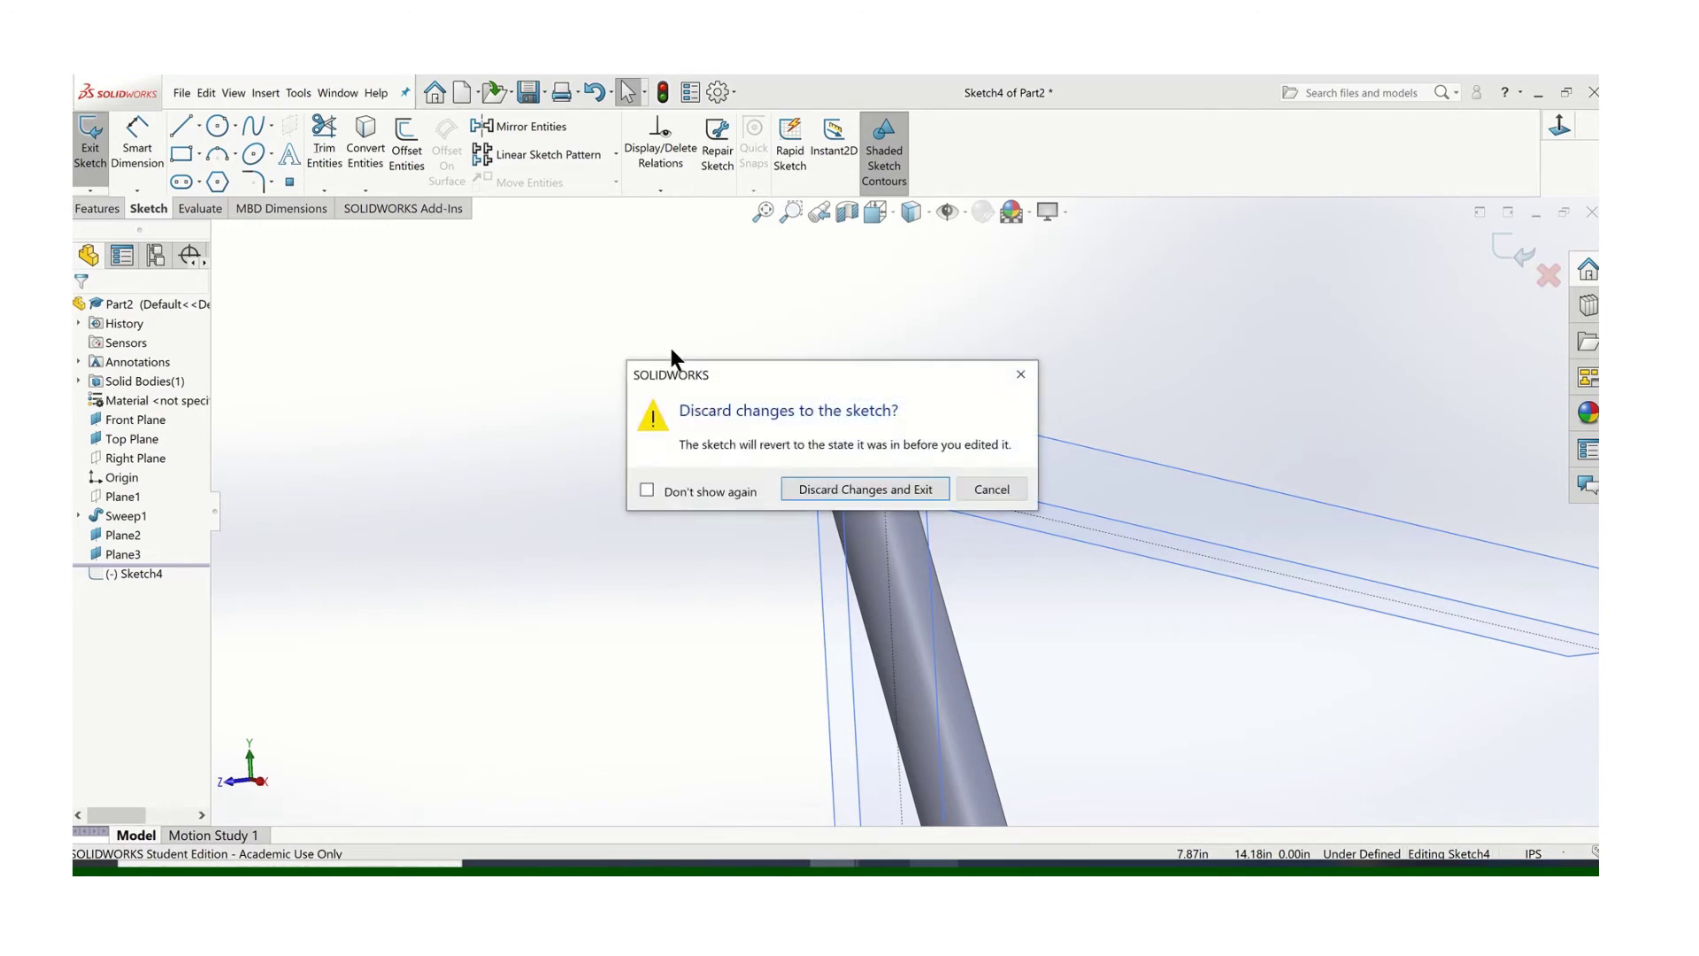
click(894, 490)
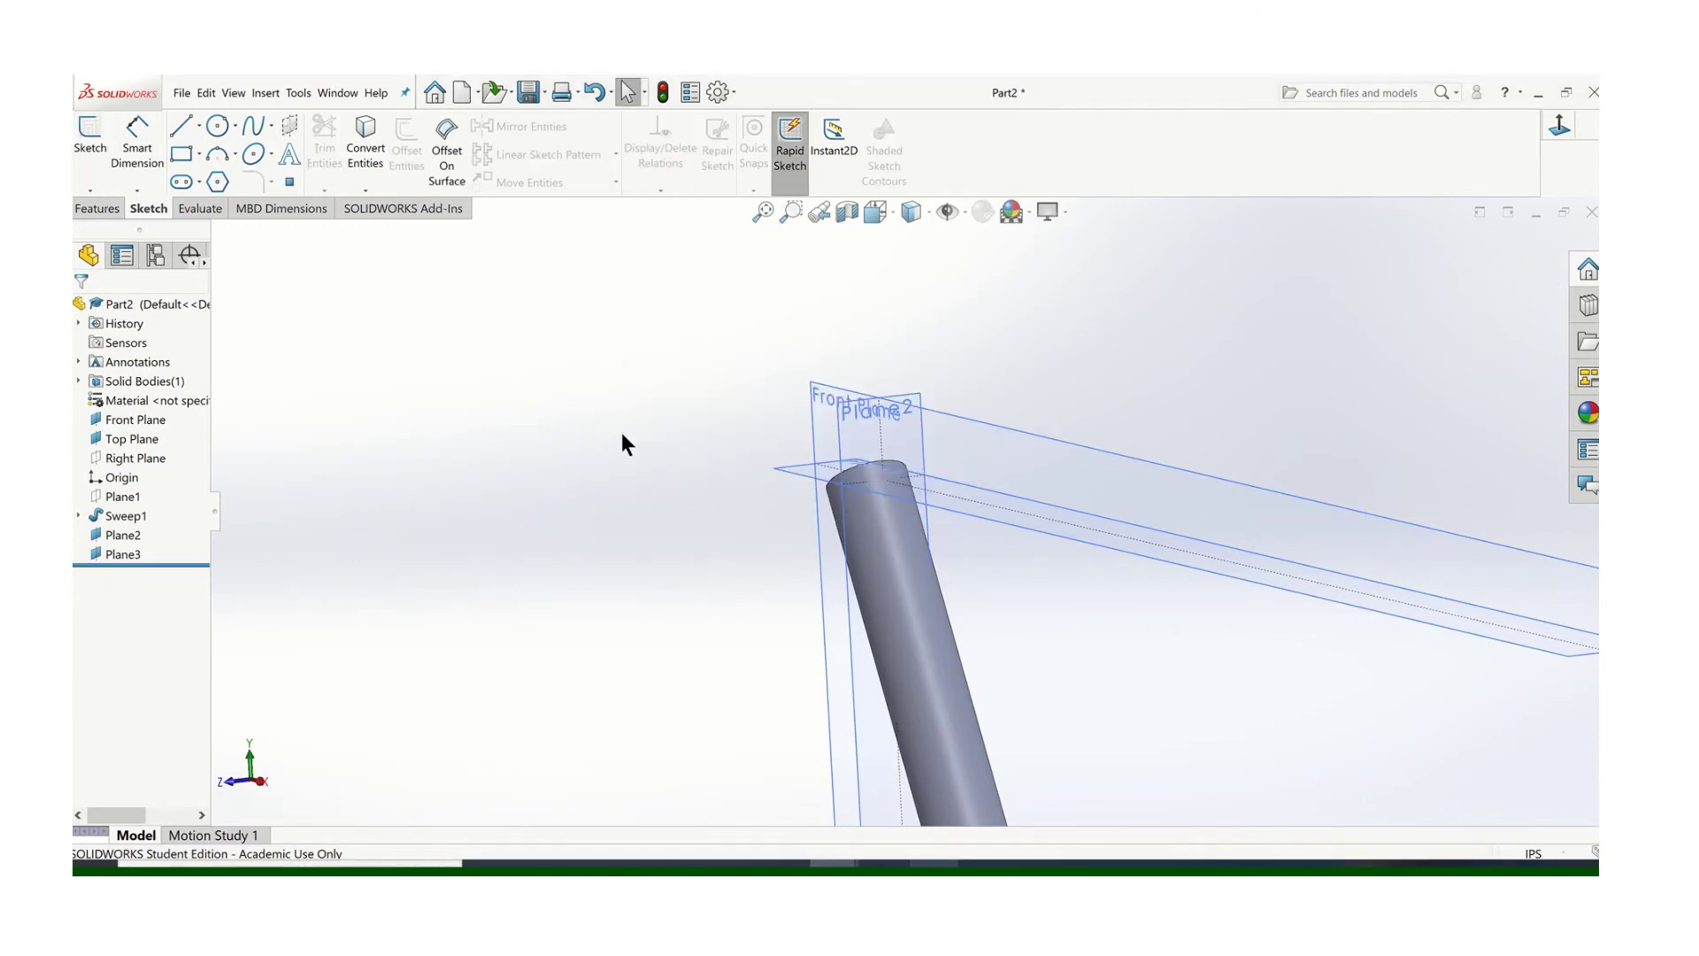
click(870, 408)
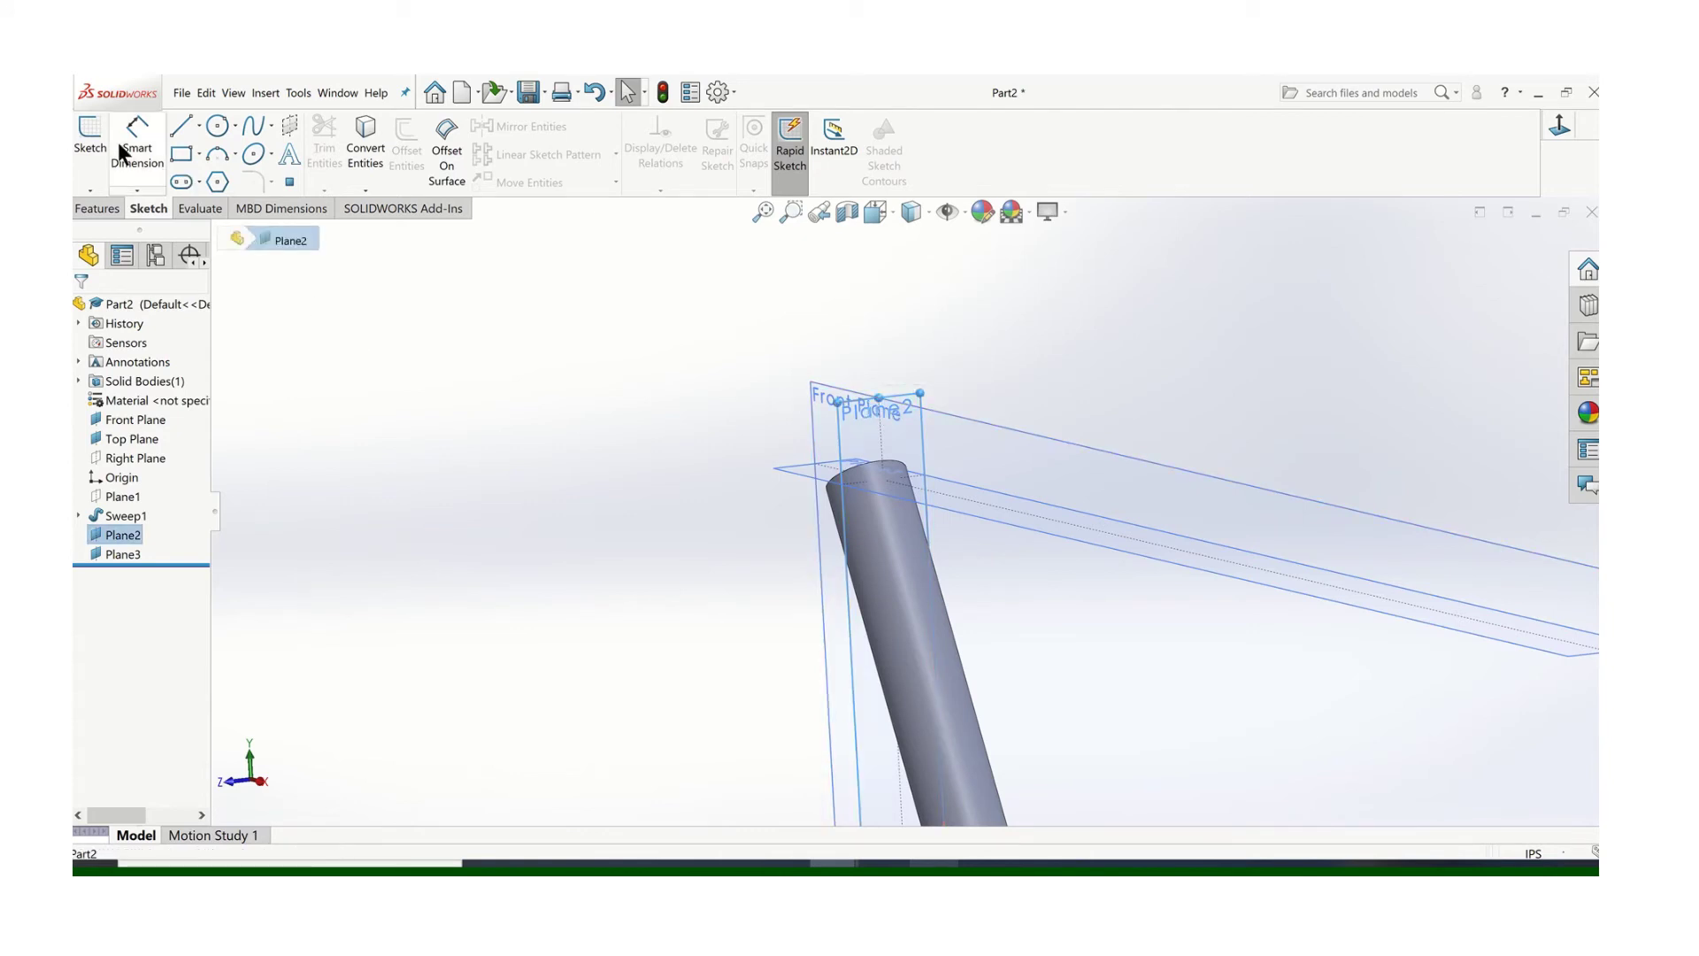
Step: On Plane2, draw a circle centred at the Front Plane intersection and dimension it Ø0.75 in
click(92, 137)
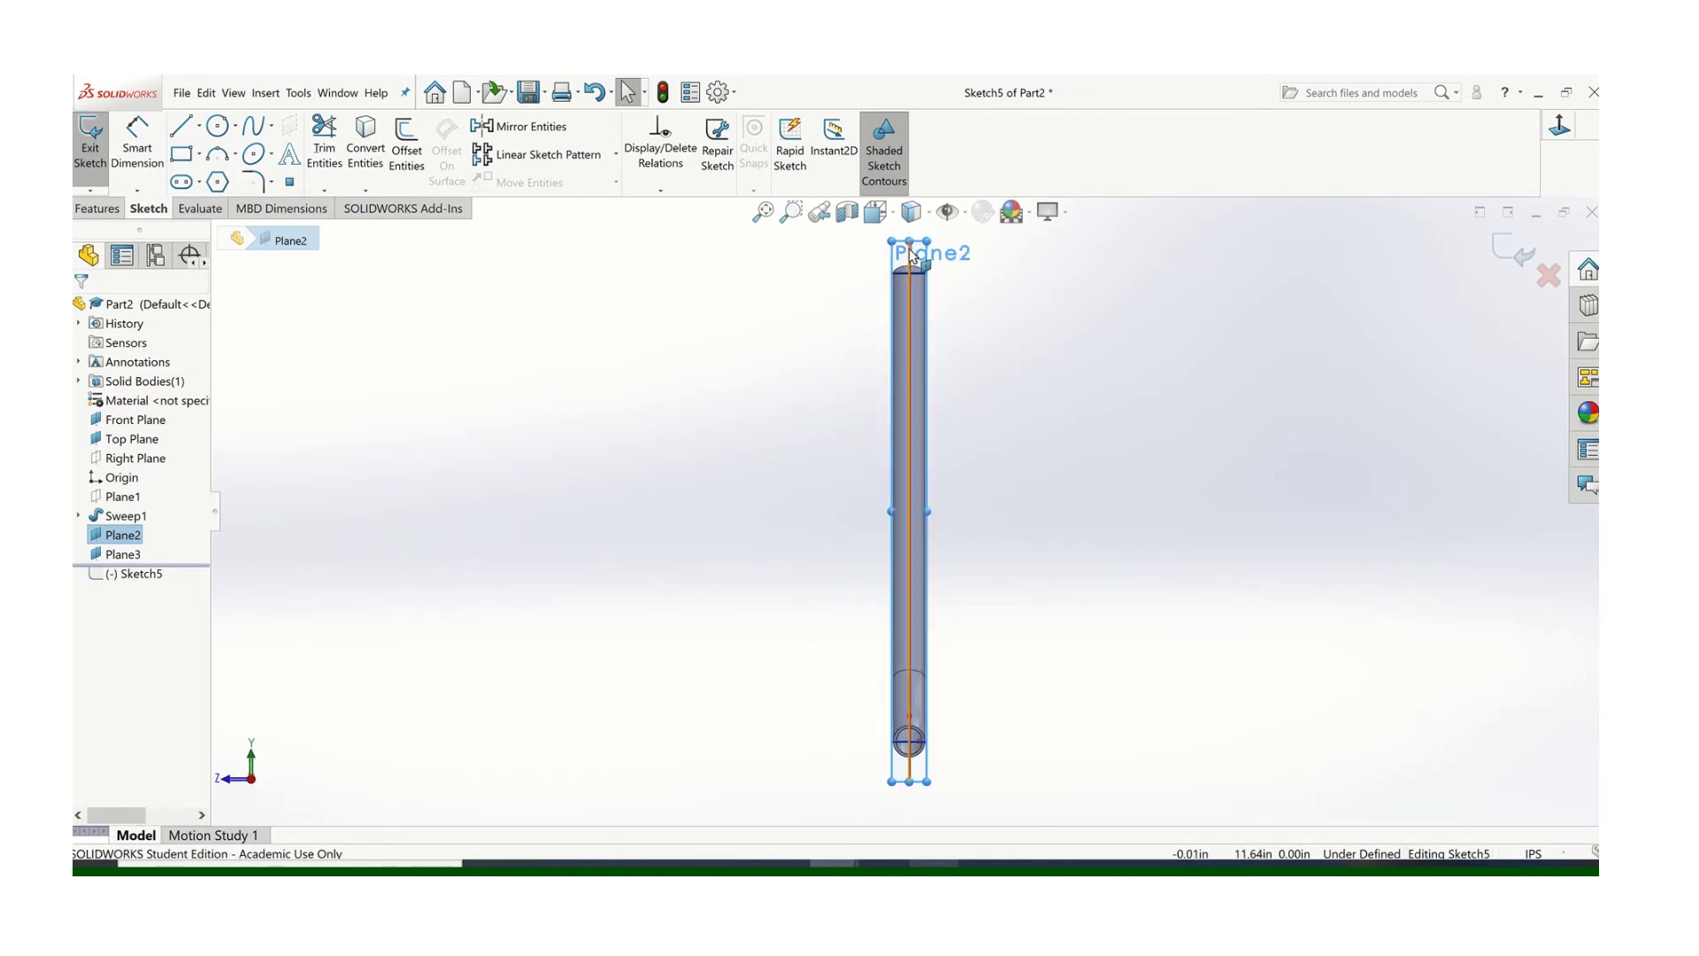
scroll(940, 239, down, 8)
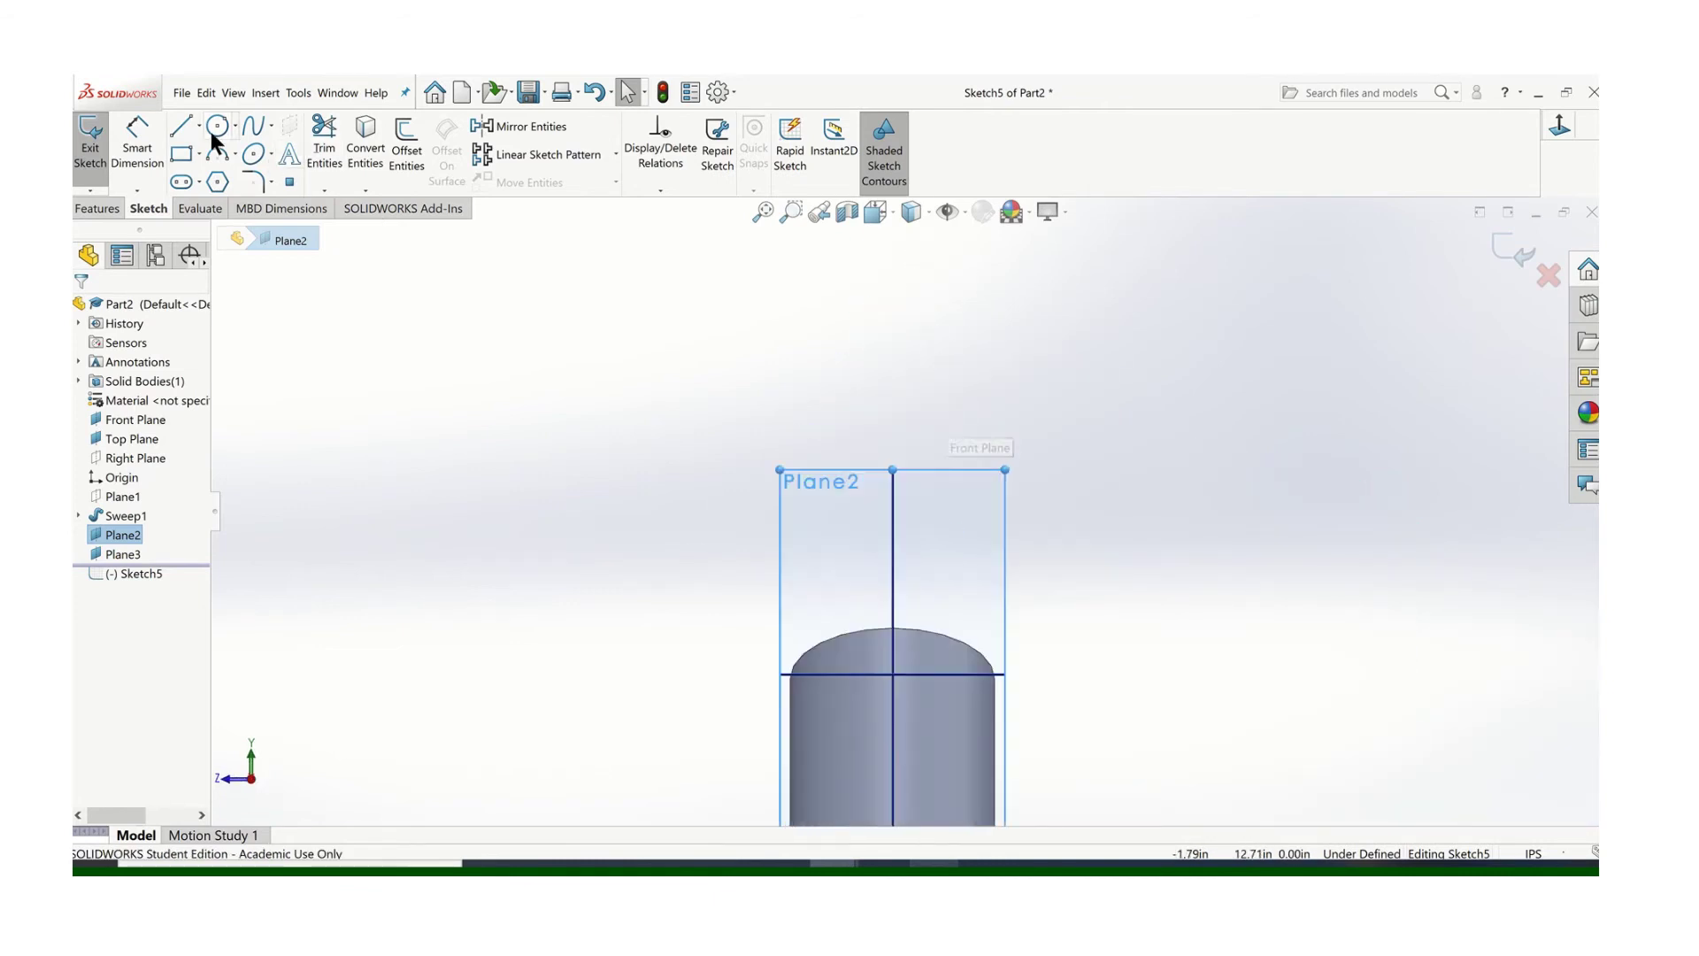
key(c)
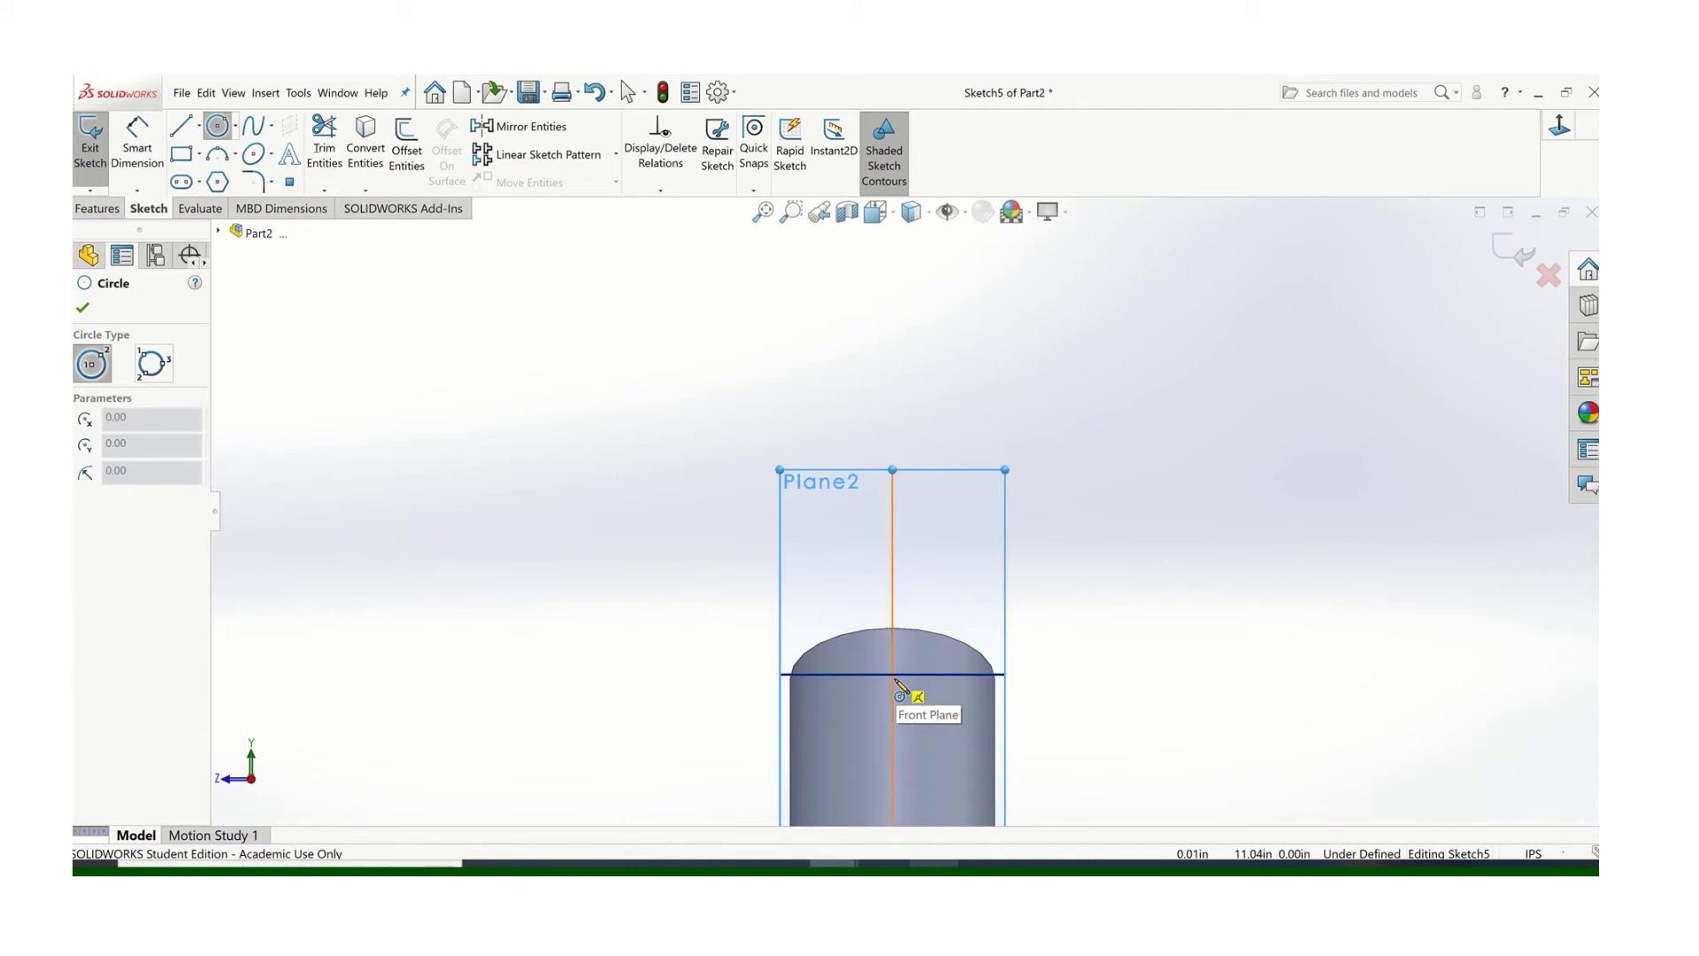
click(894, 676)
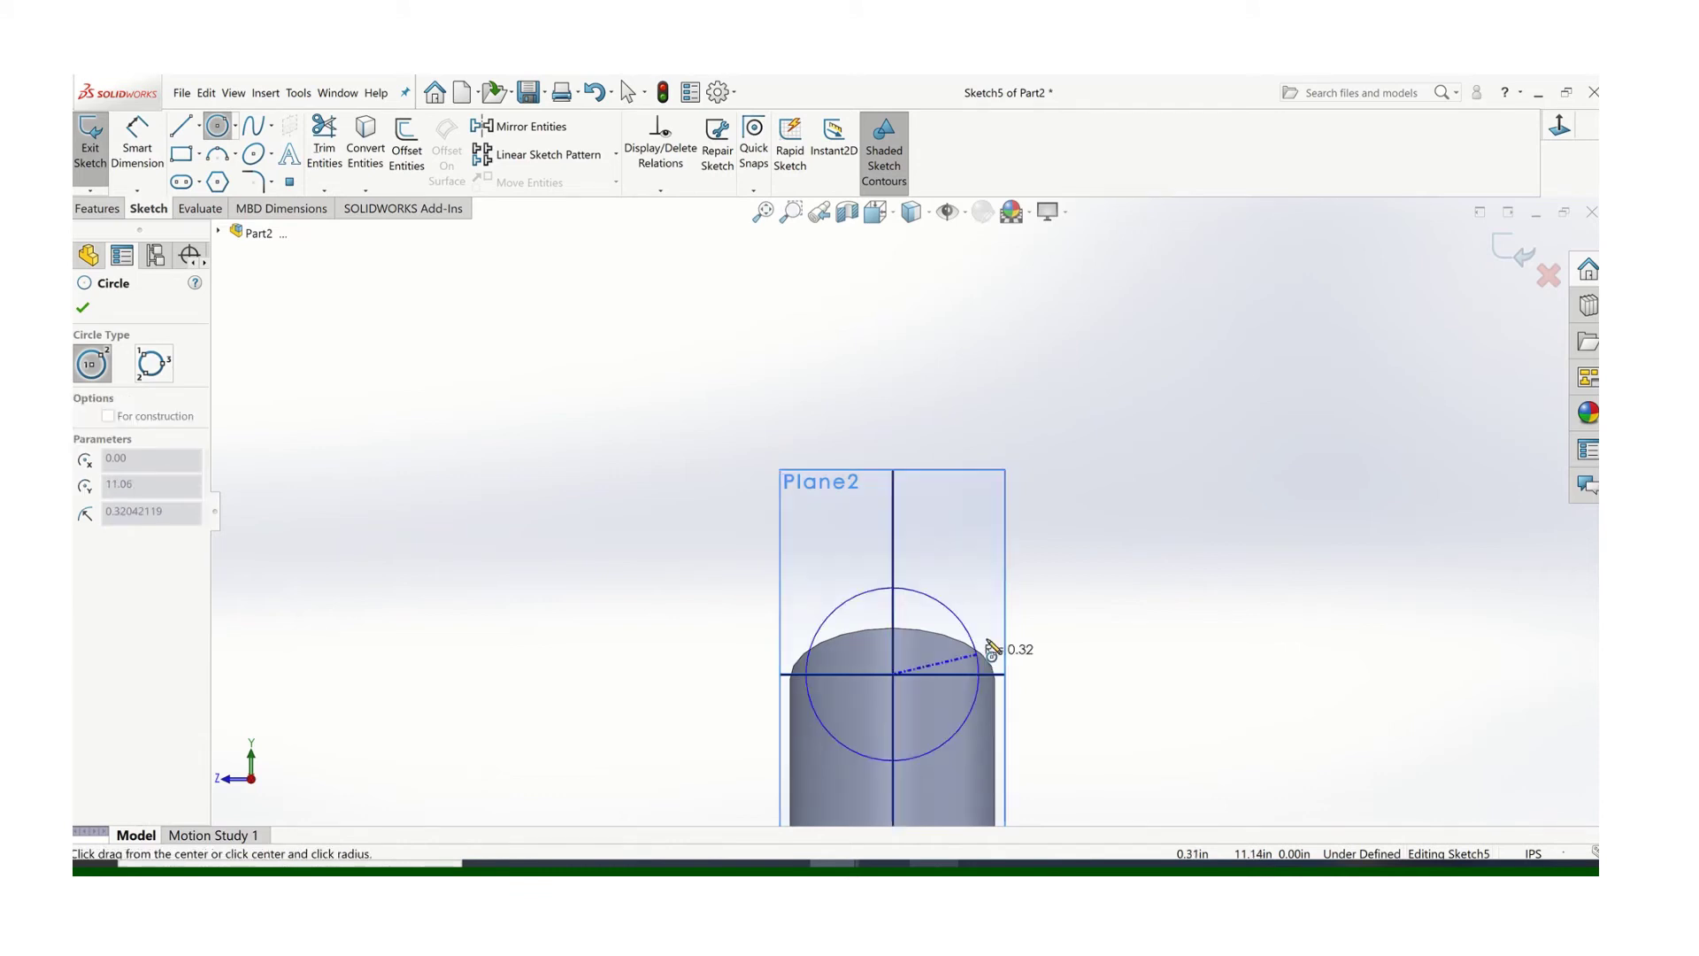
click(1085, 588)
click(124, 141)
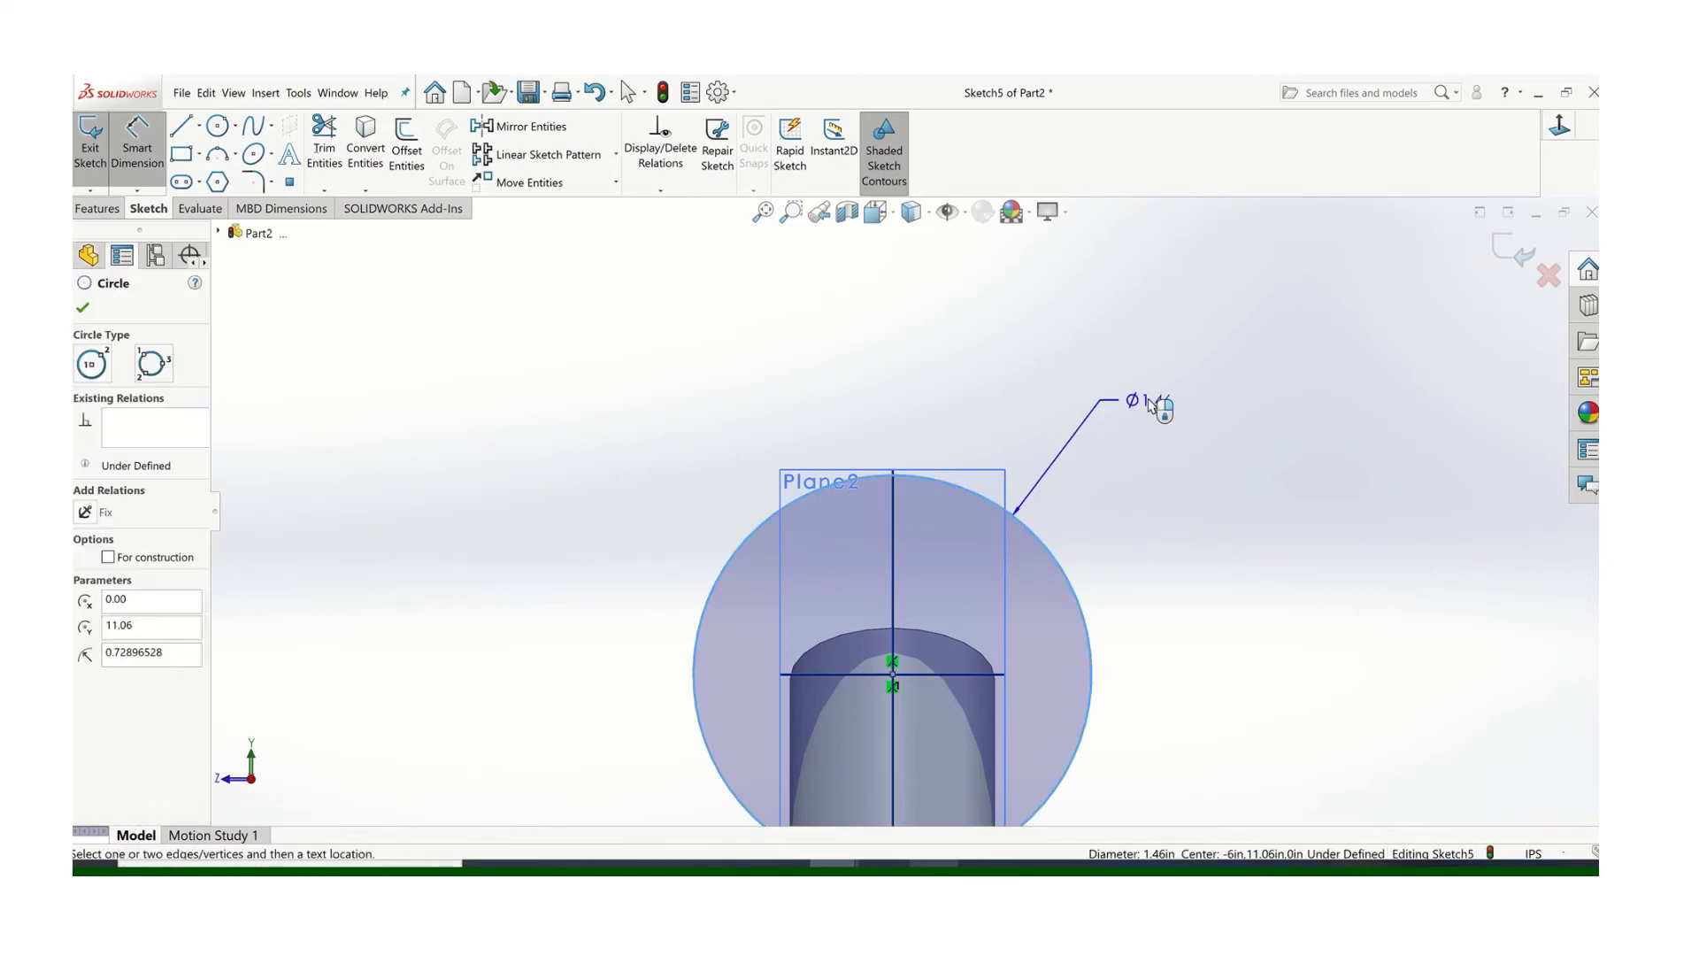
click(1150, 398)
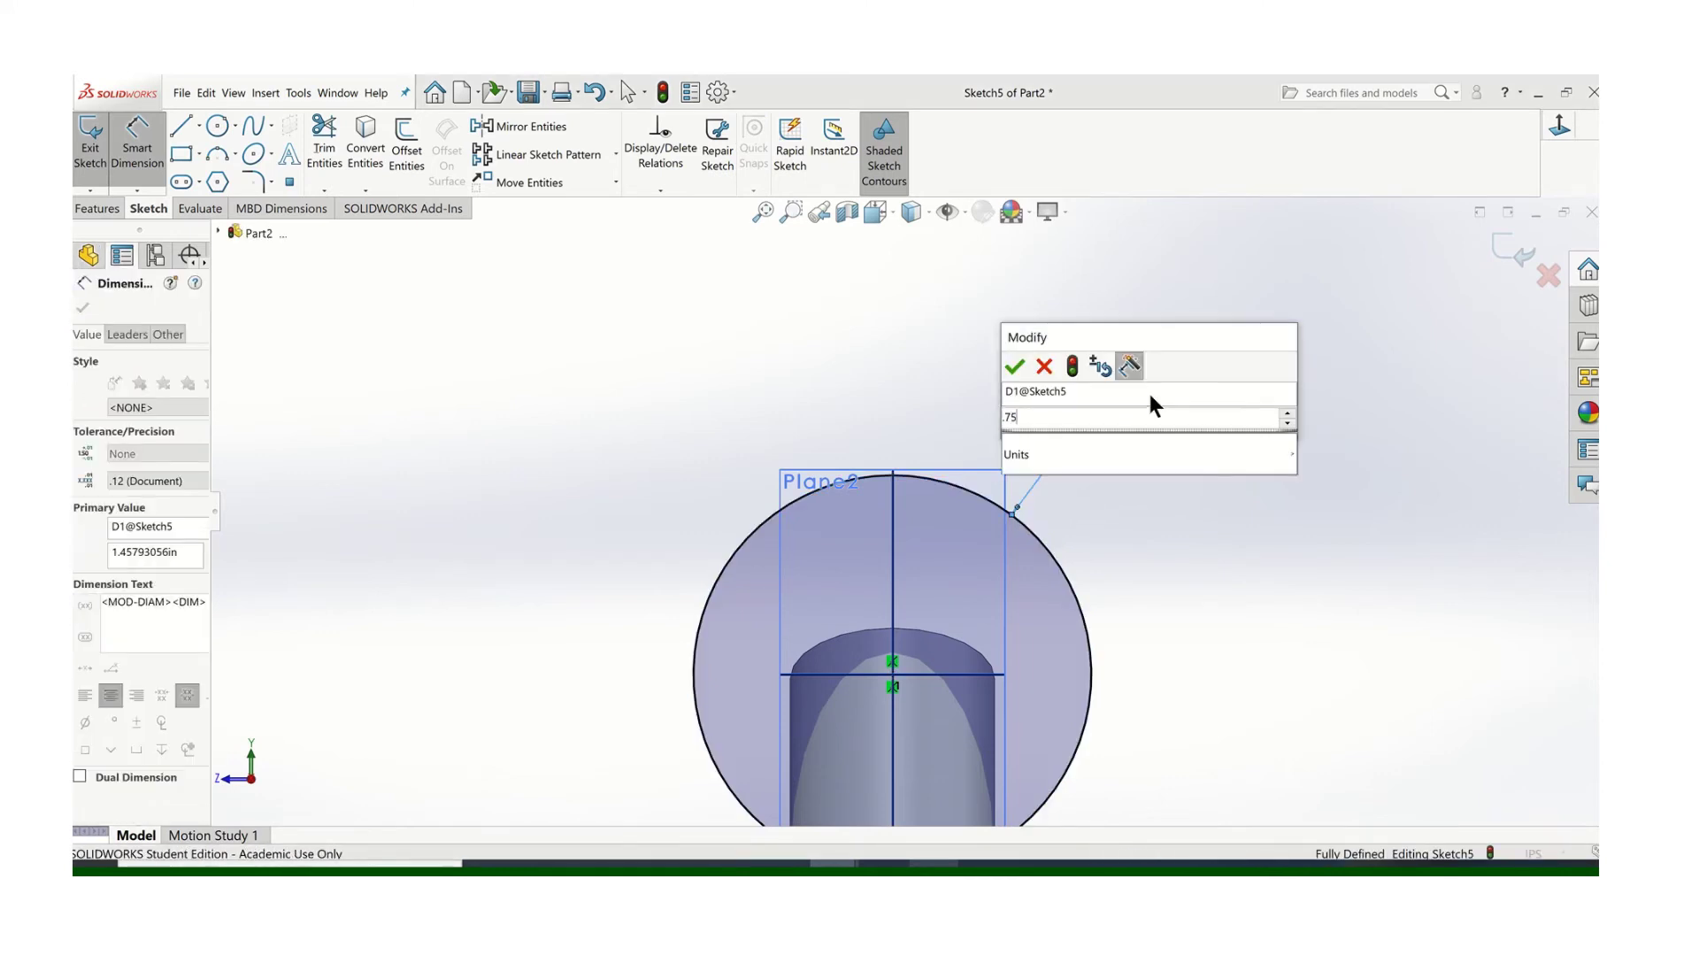
key(Return)
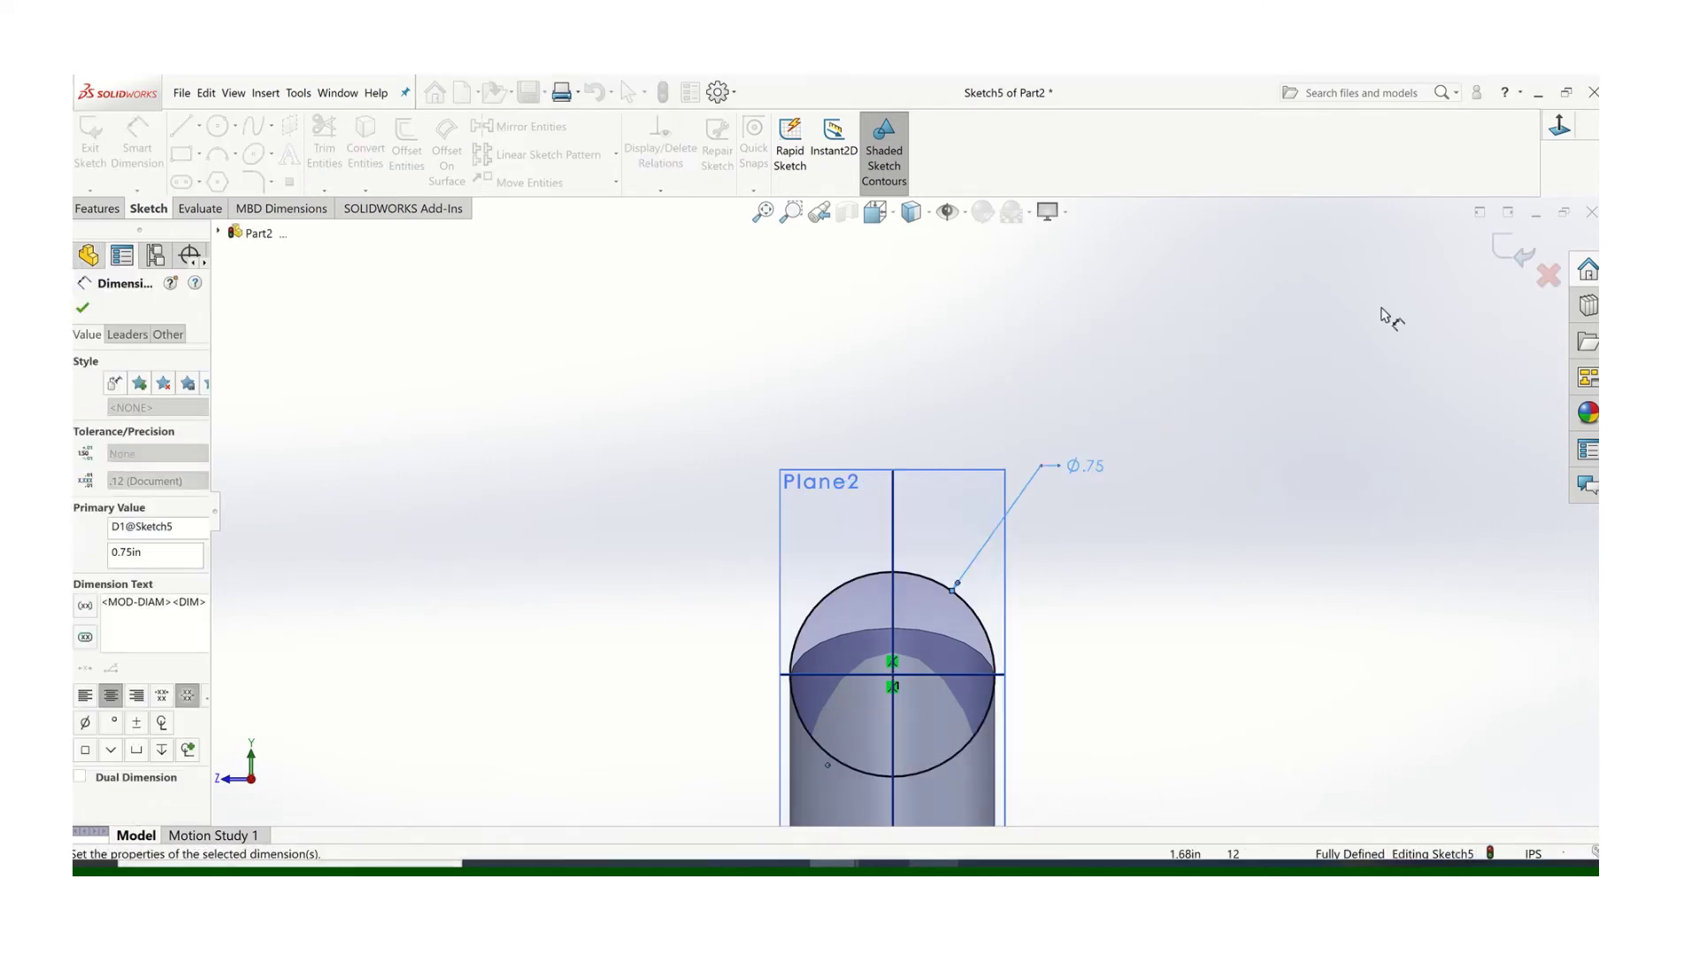
key(Escape)
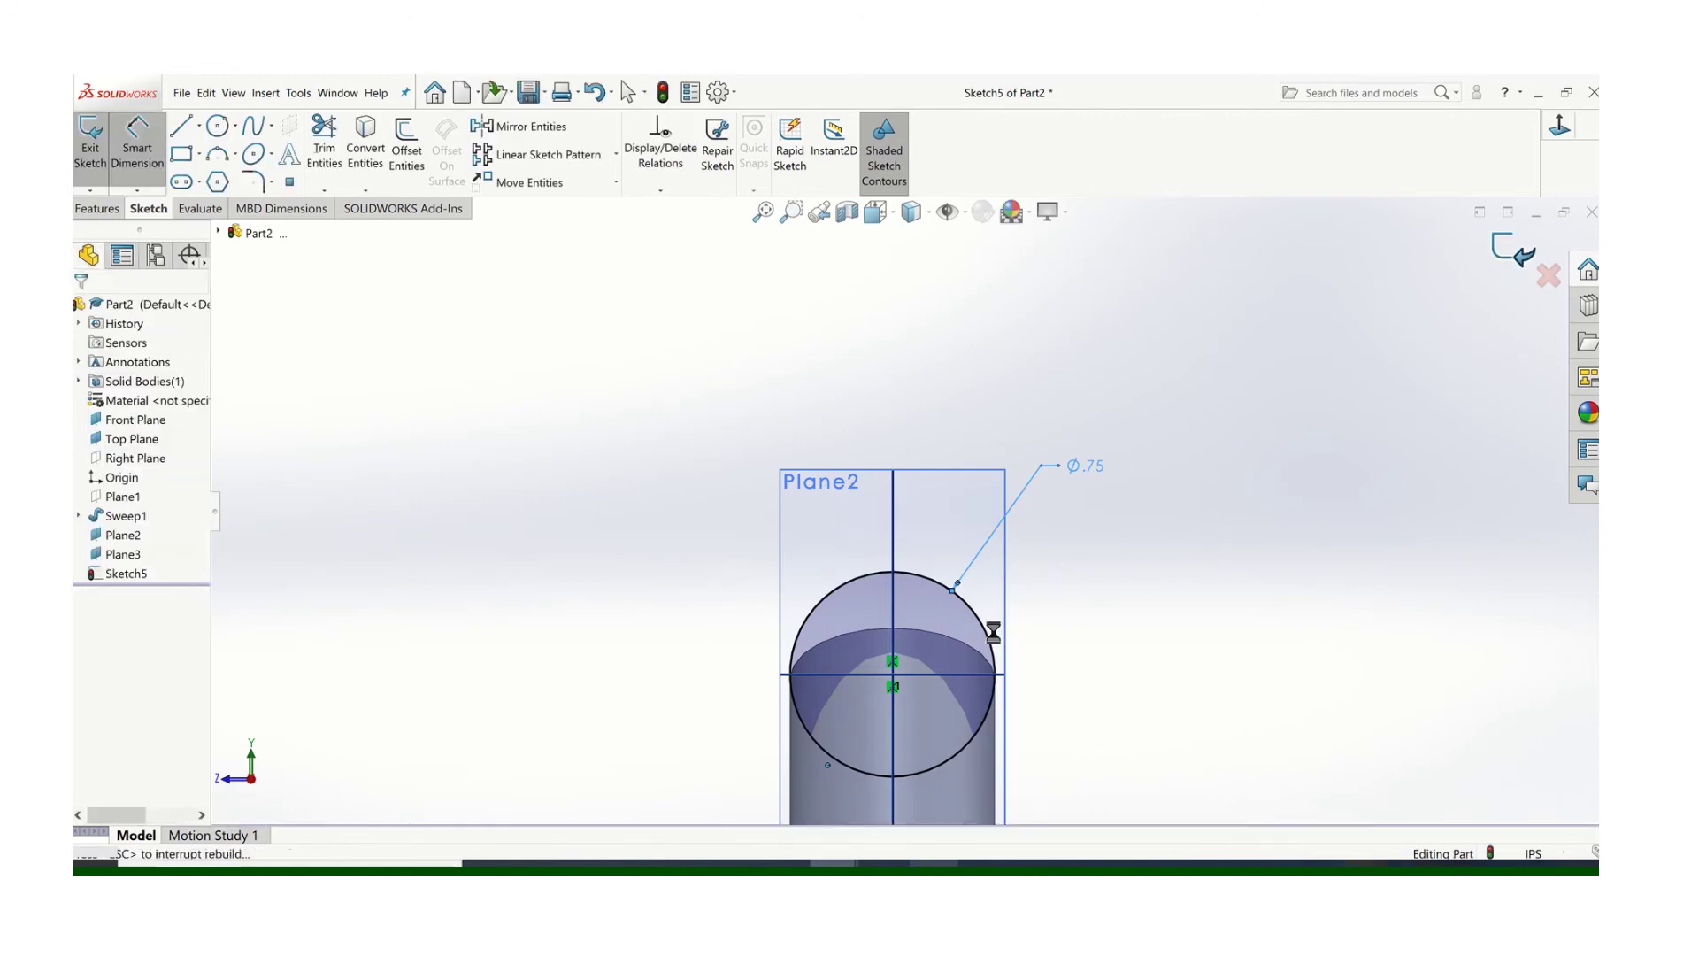
key(ctrl+b)
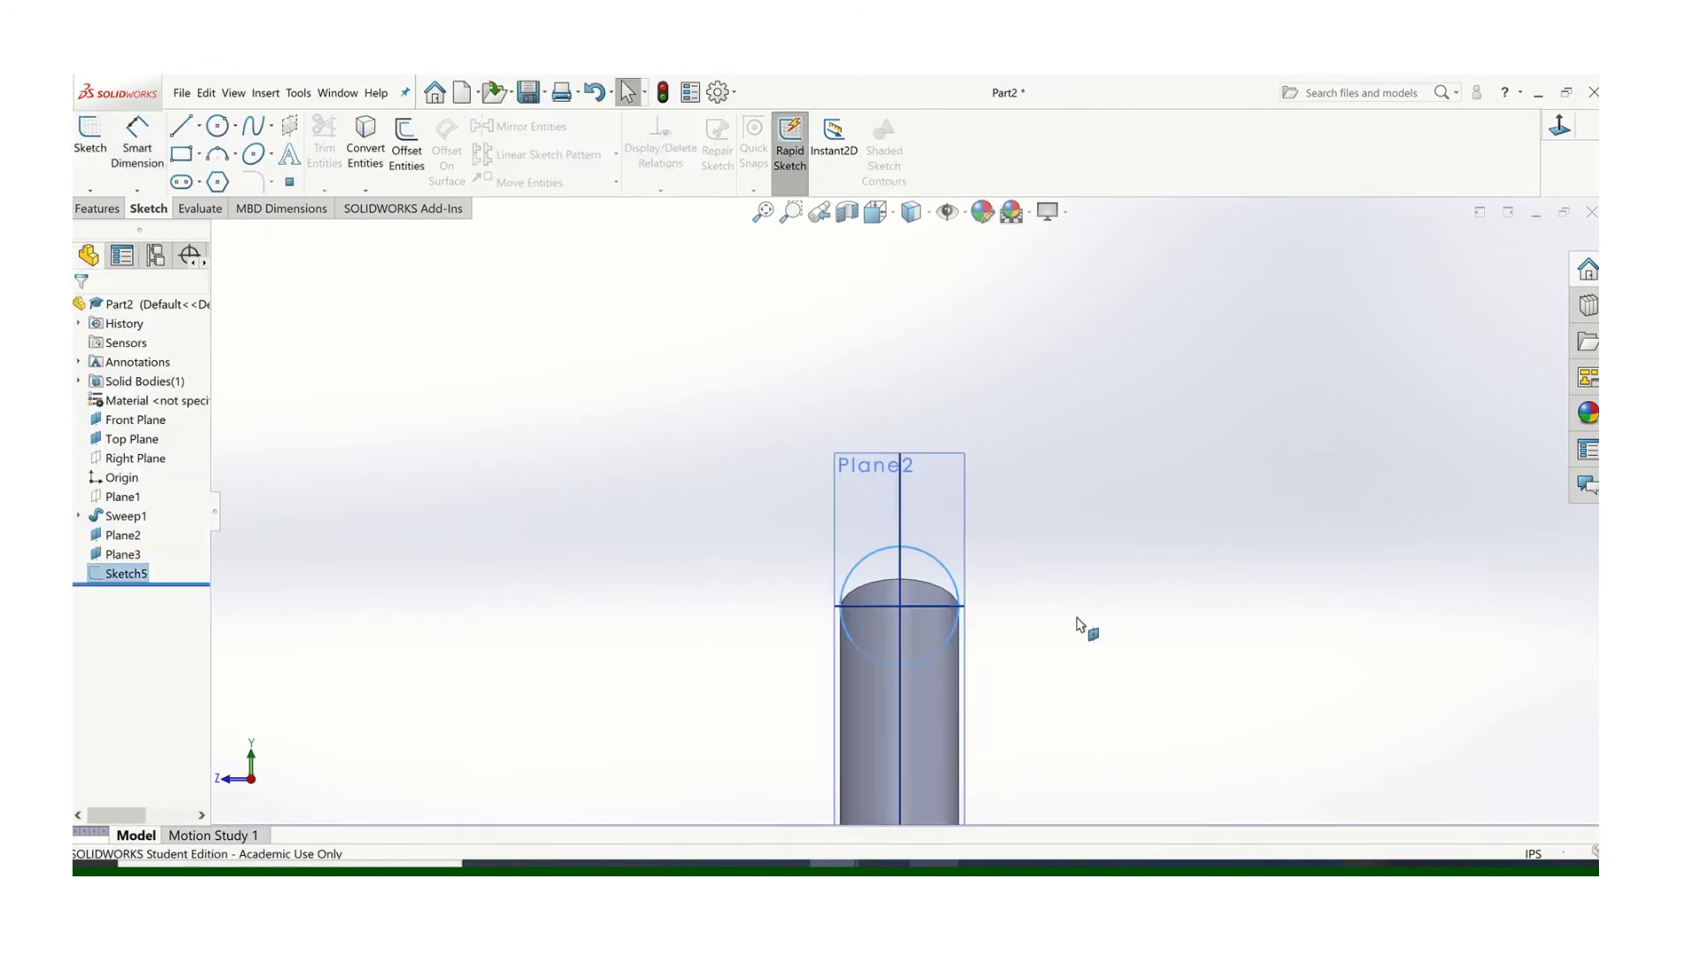
Step: Start an extruded cut from Sketch5 with Direction 1 set to Through All
middle_drag(1088, 633, 1166, 605)
mouse_move(1171, 605)
middle_down()
mouse_move(1210, 602)
mouse_move(1195, 608)
middle_up()
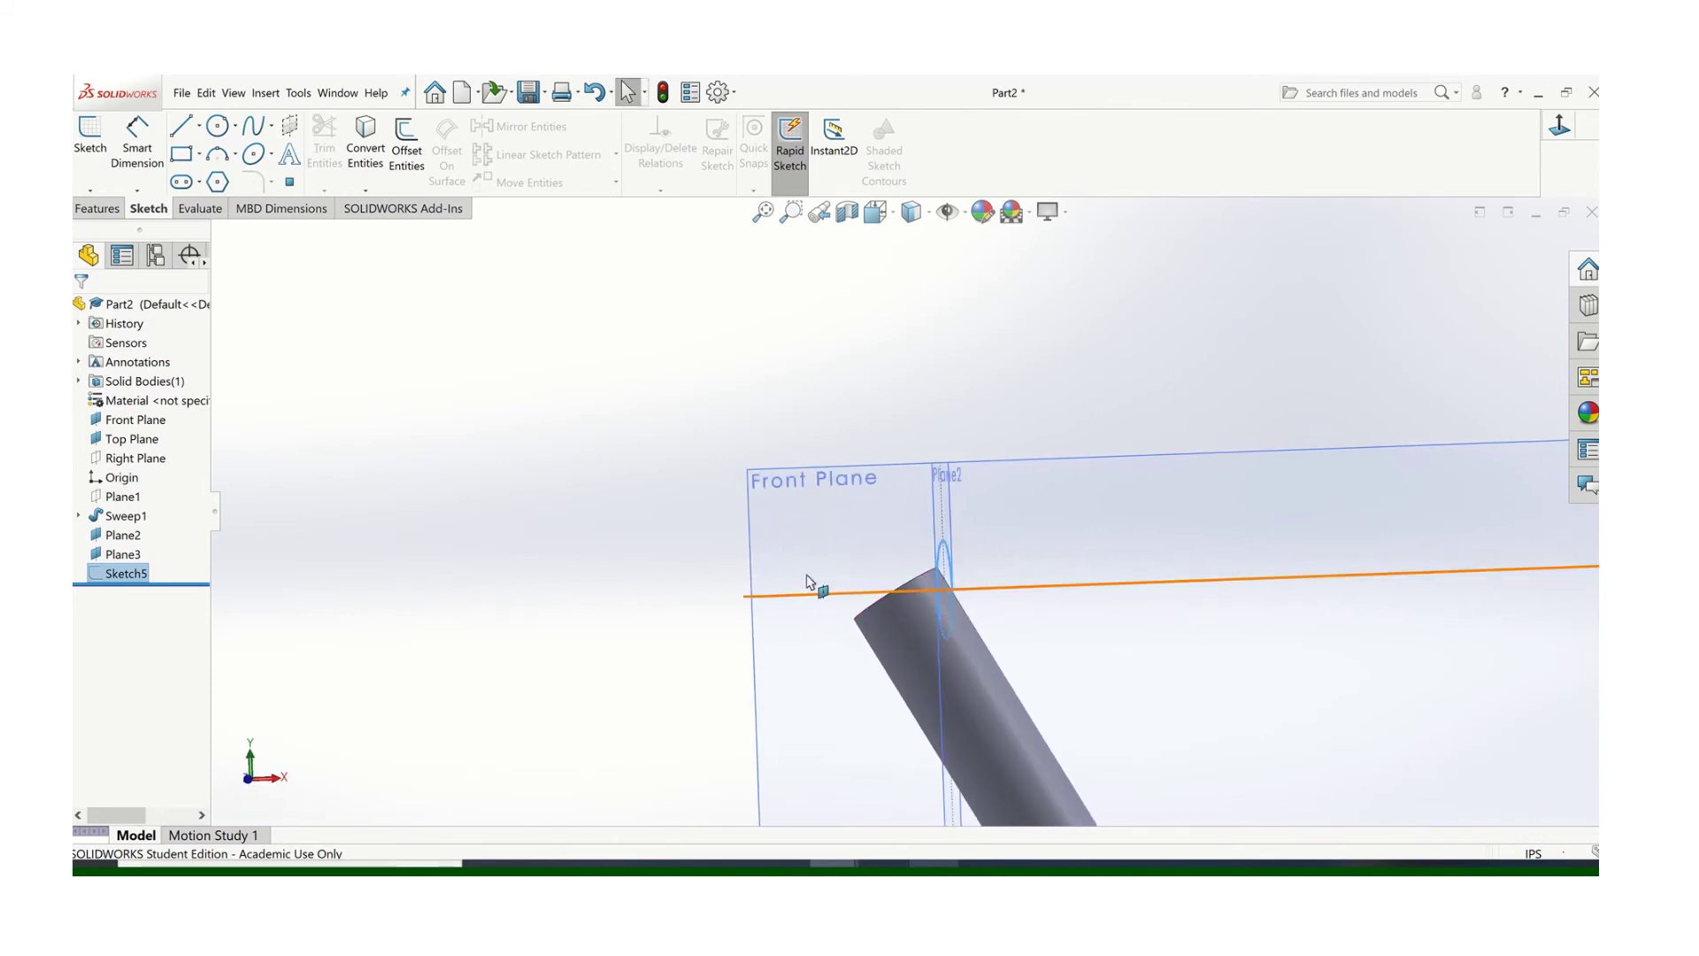
scroll(966, 595, down, 2)
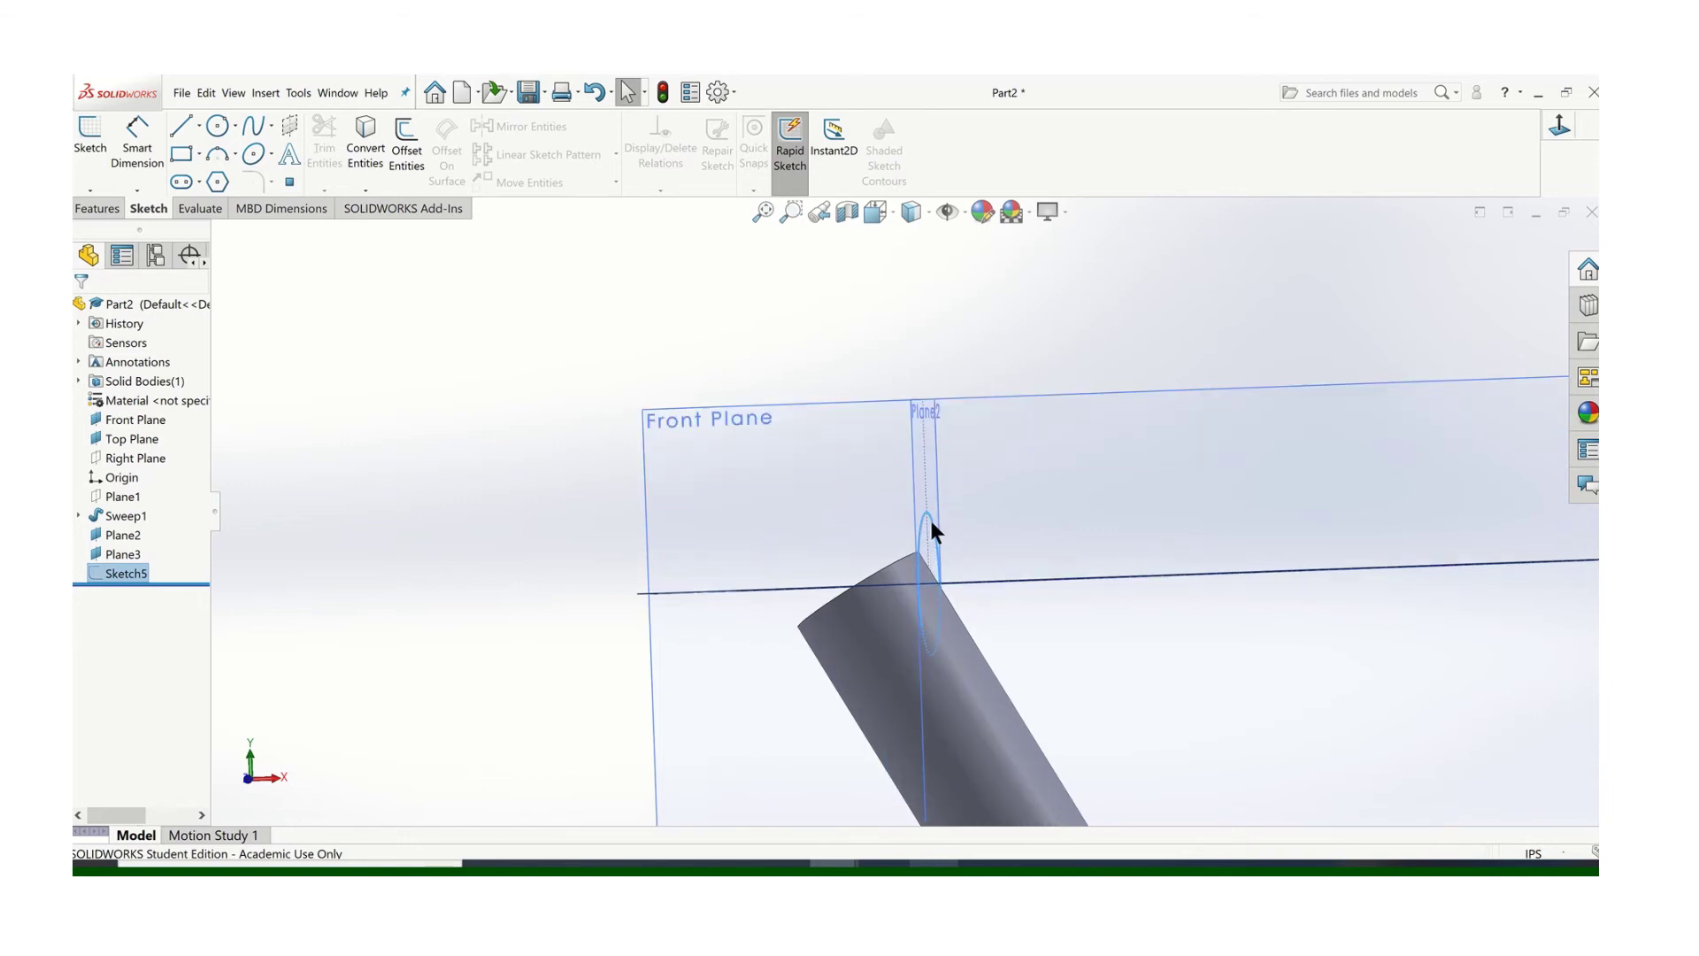
scroll(921, 580, up, 2)
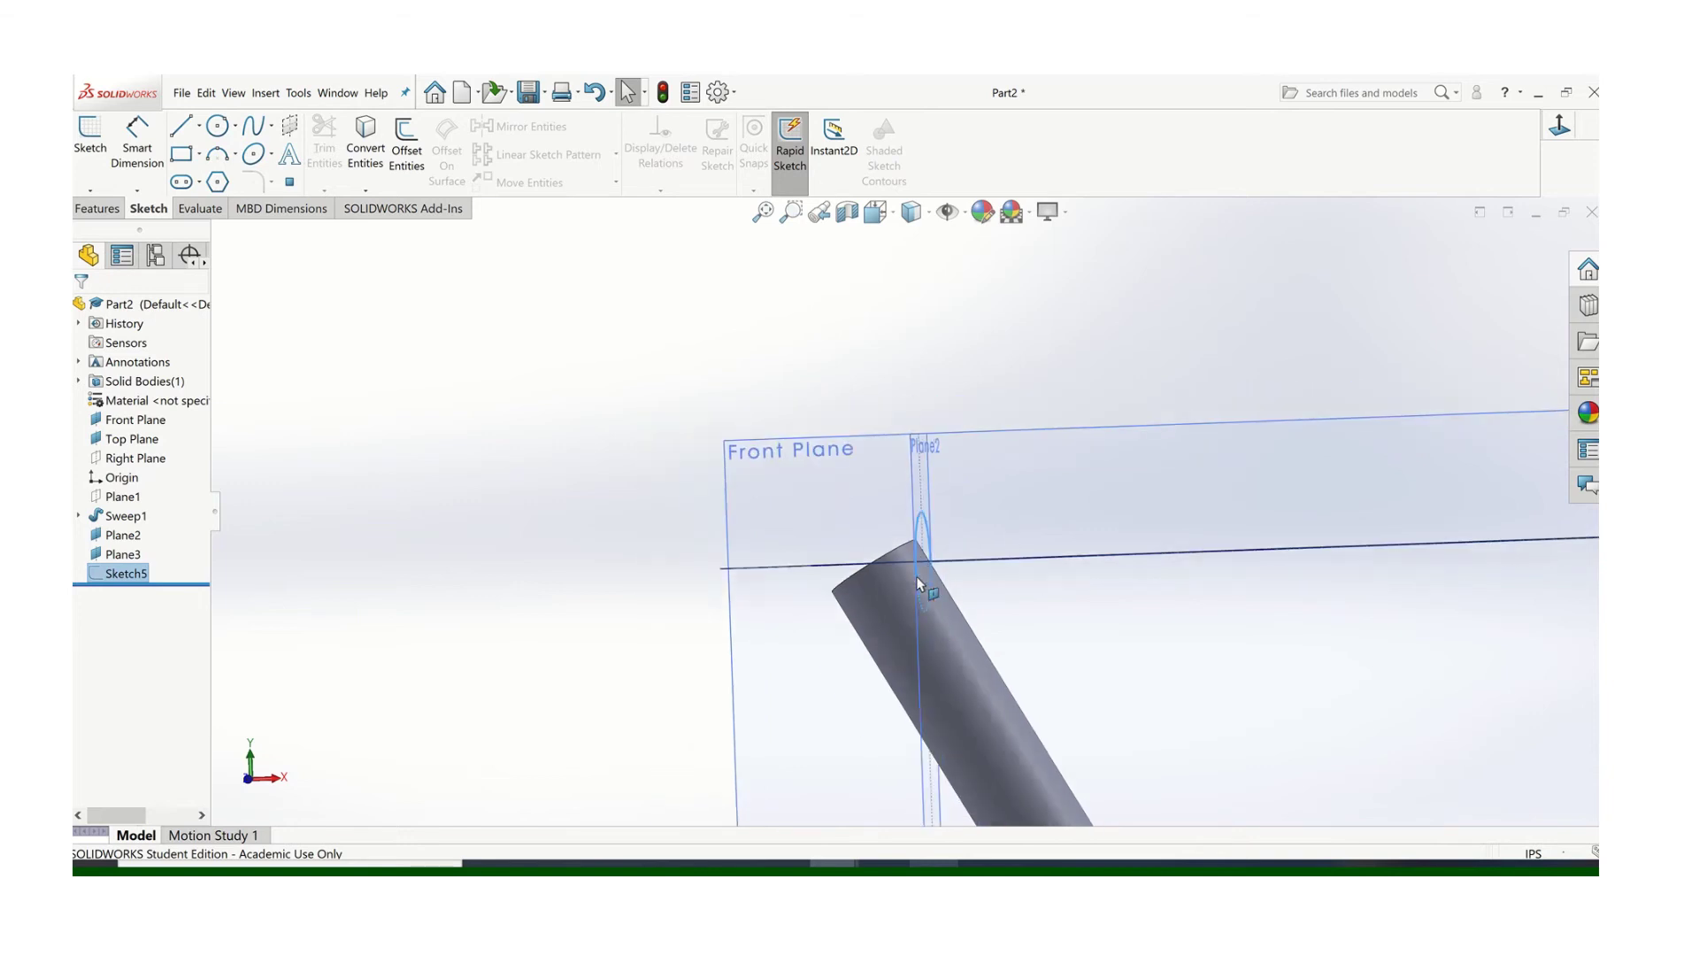
middle_drag(880, 563, 872, 573)
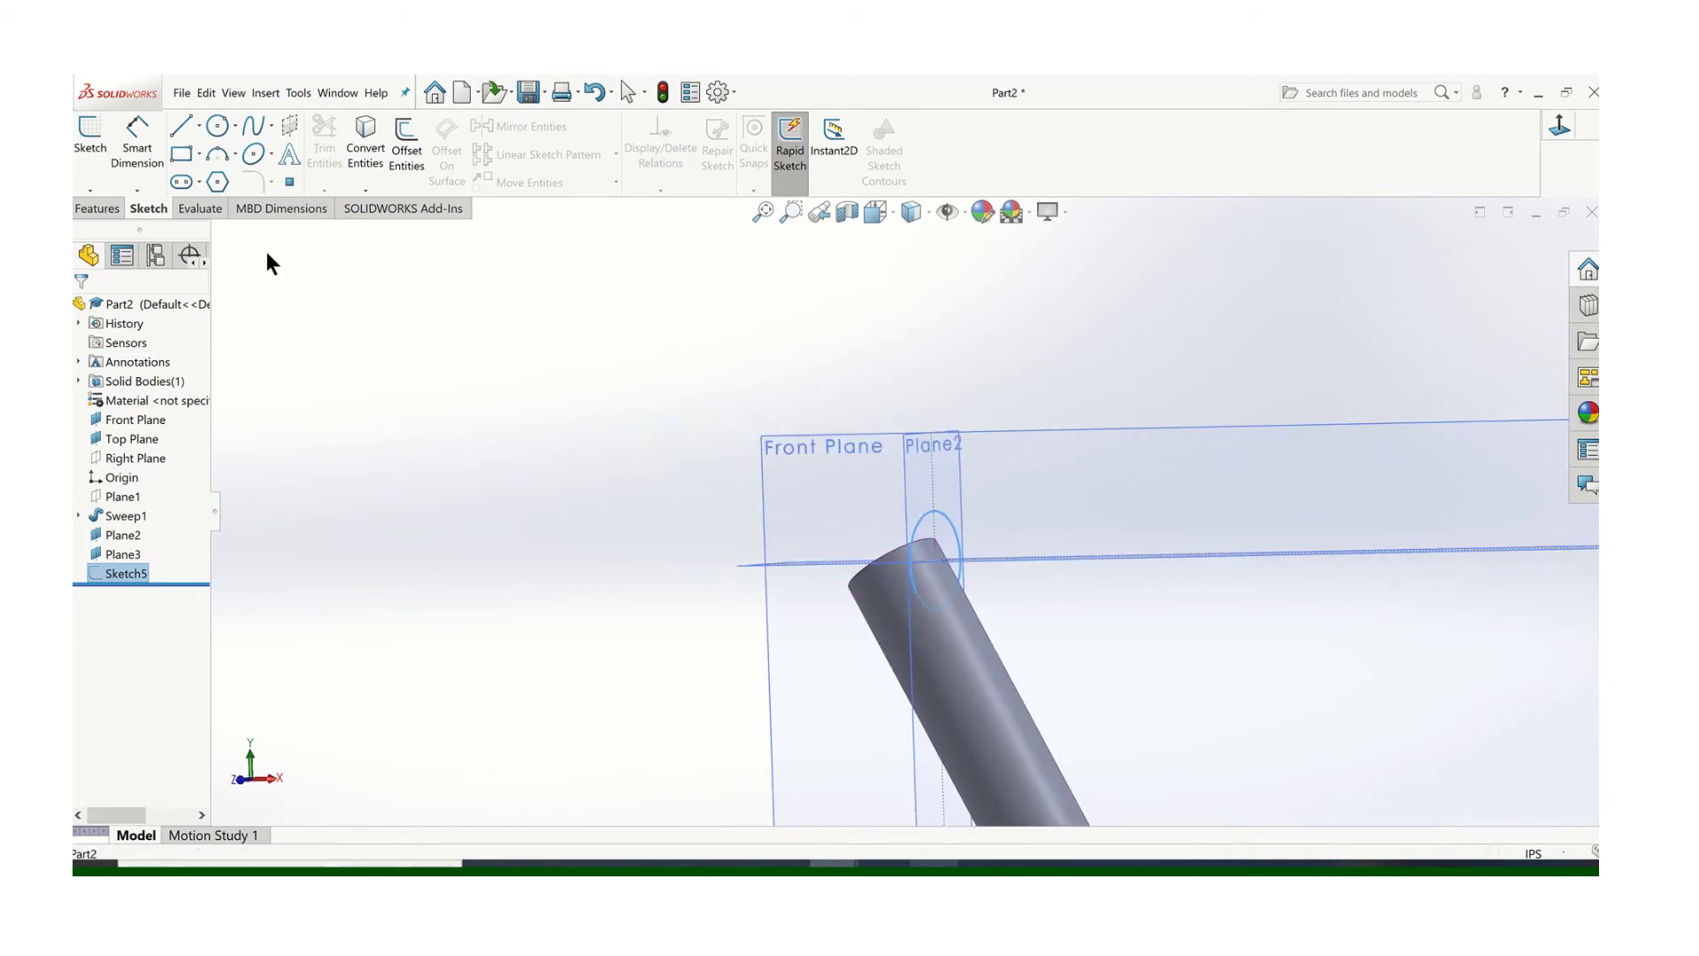
click(94, 204)
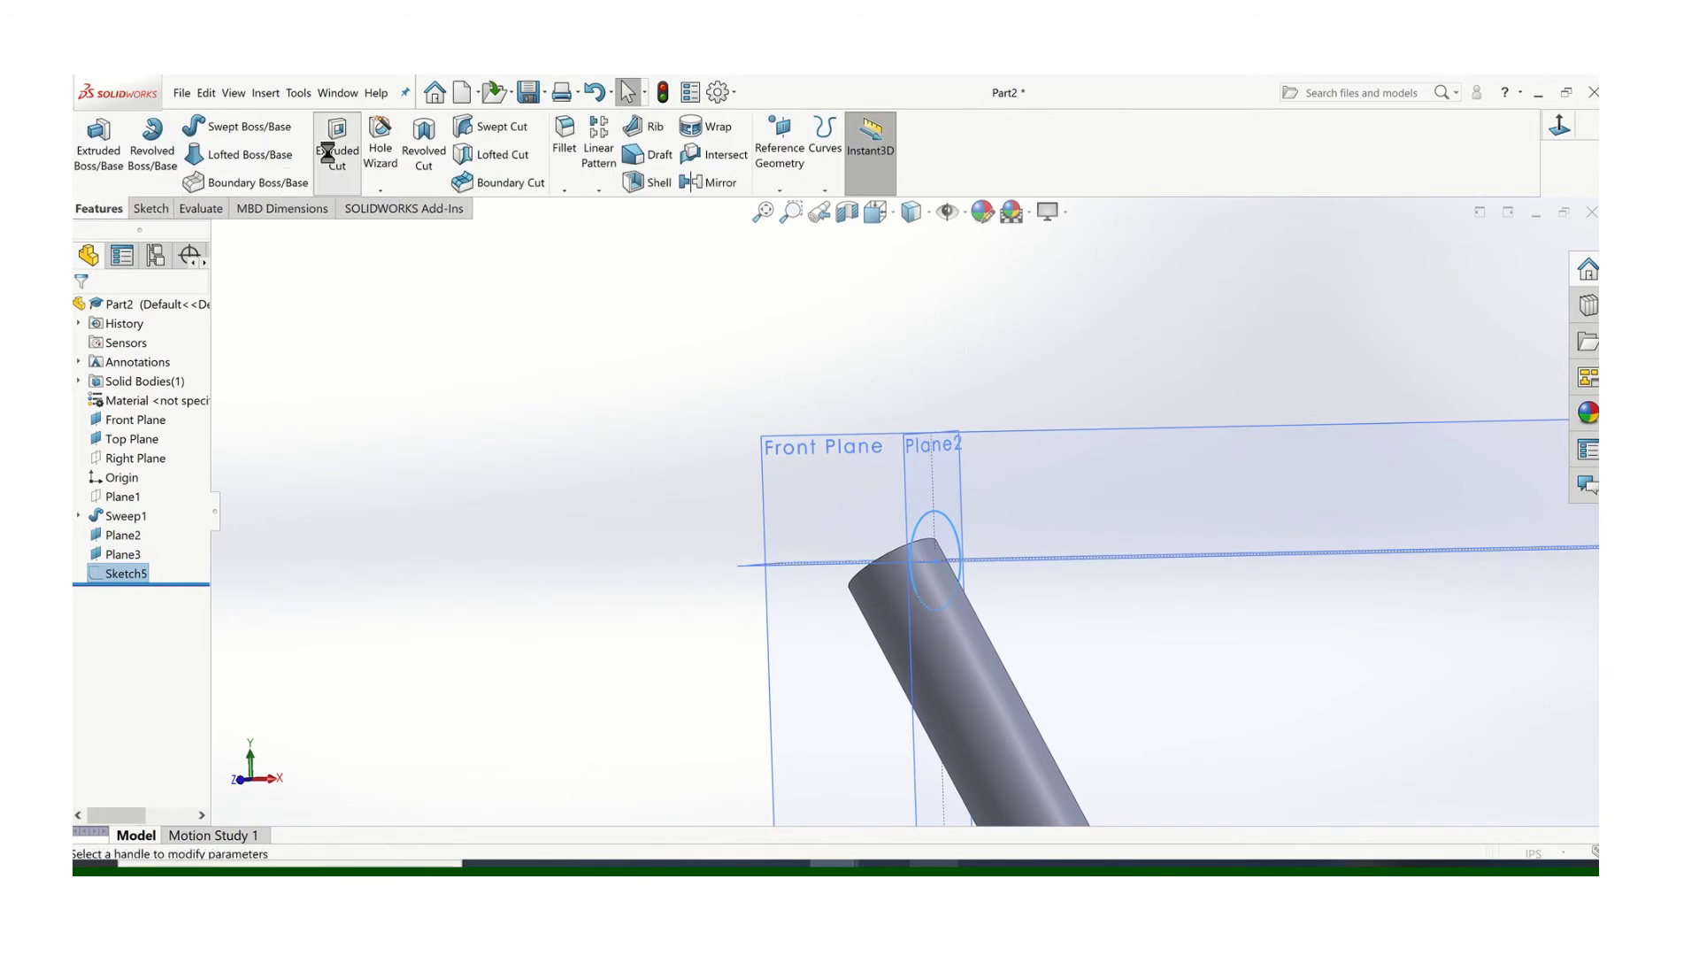
click(329, 149)
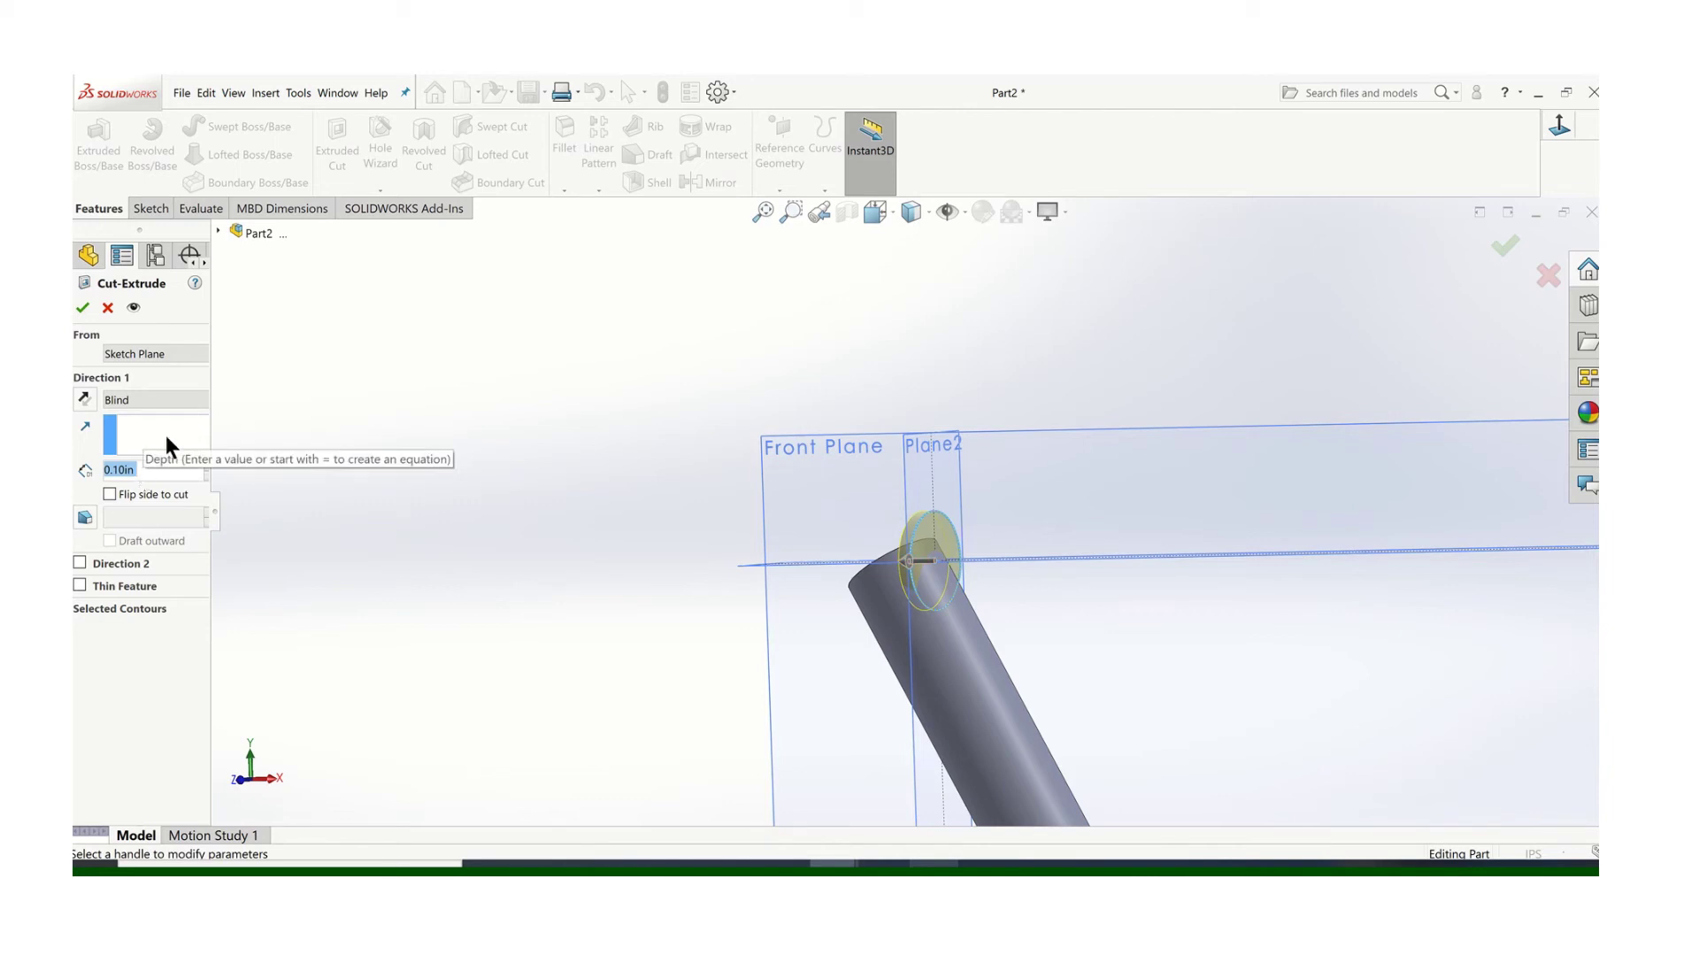
click(170, 400)
click(141, 433)
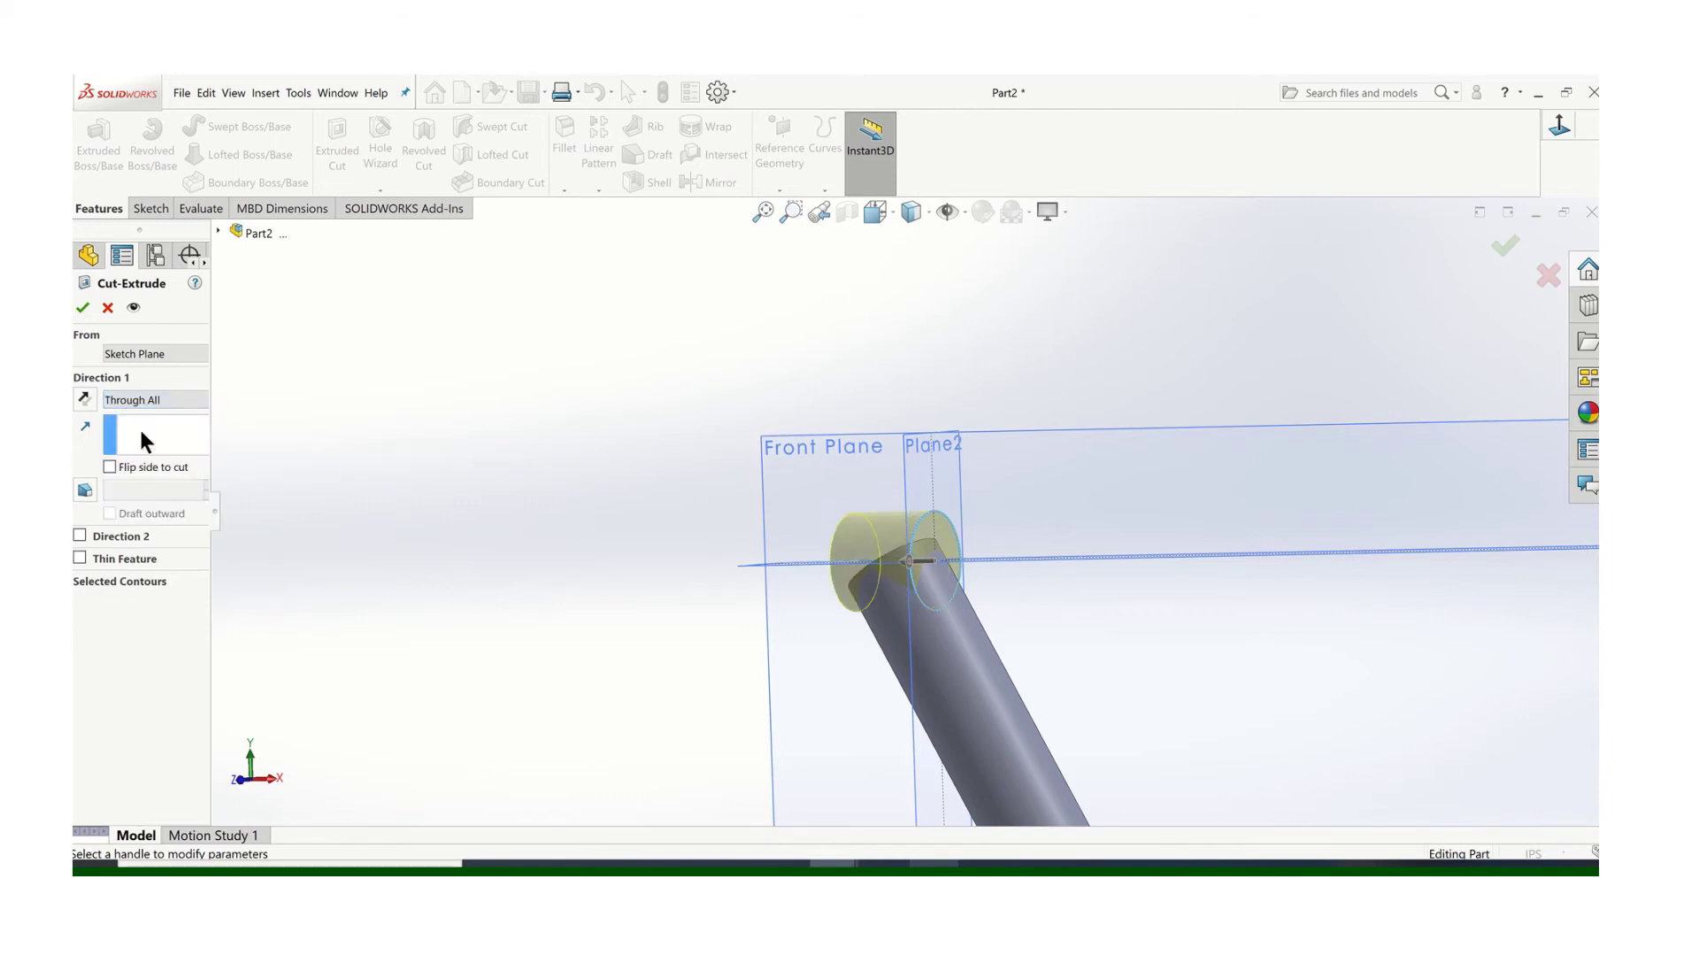
Step: Add Direction 2 Through All, check the preview, and accept Cut-Extrude1
click(80, 535)
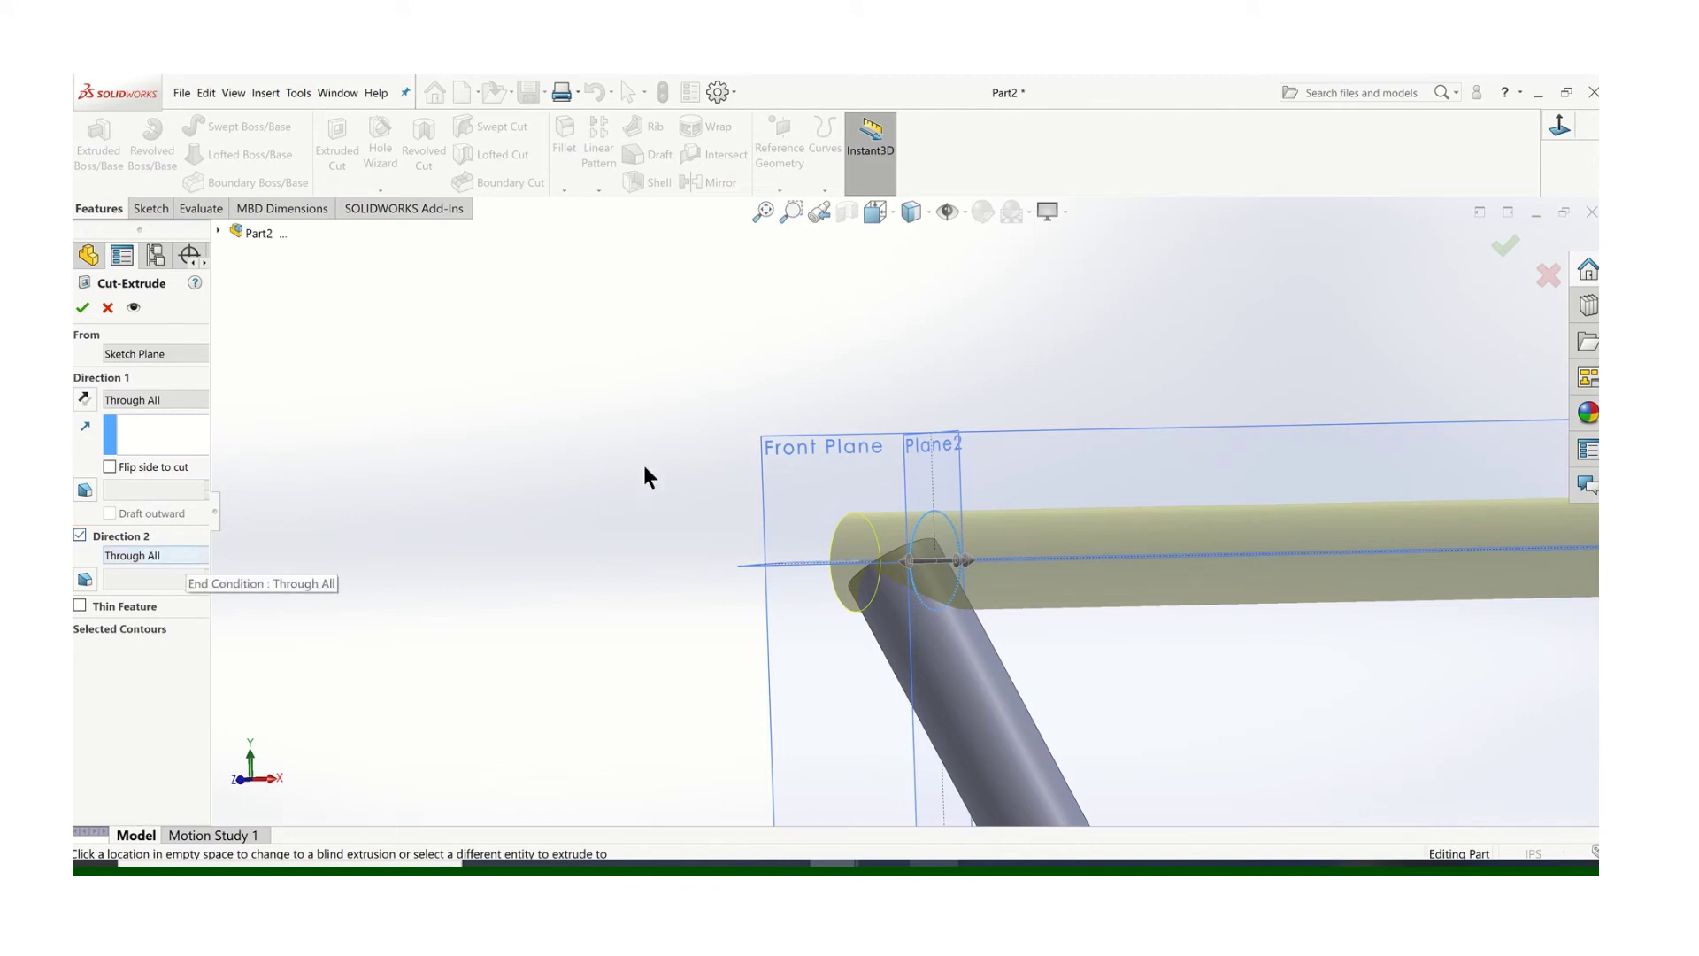
scroll(1186, 411, up, 2)
scroll(1175, 427, up, 2)
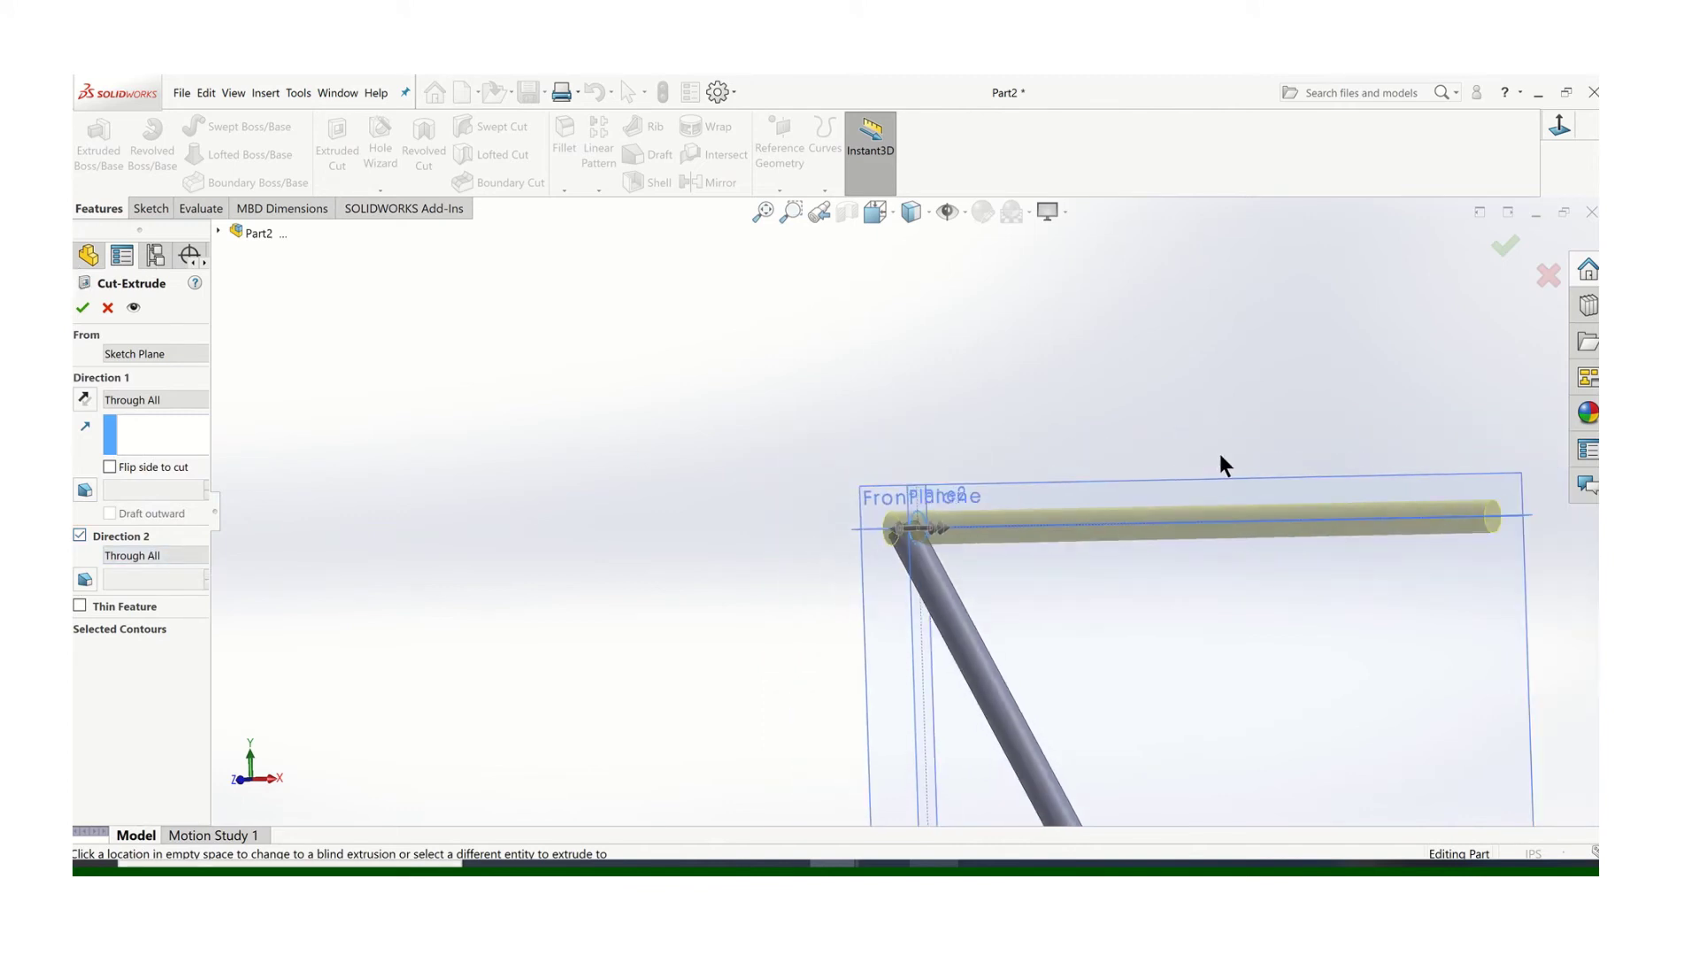
middle_drag(1220, 454, 917, 514)
scroll(918, 516, down, 2)
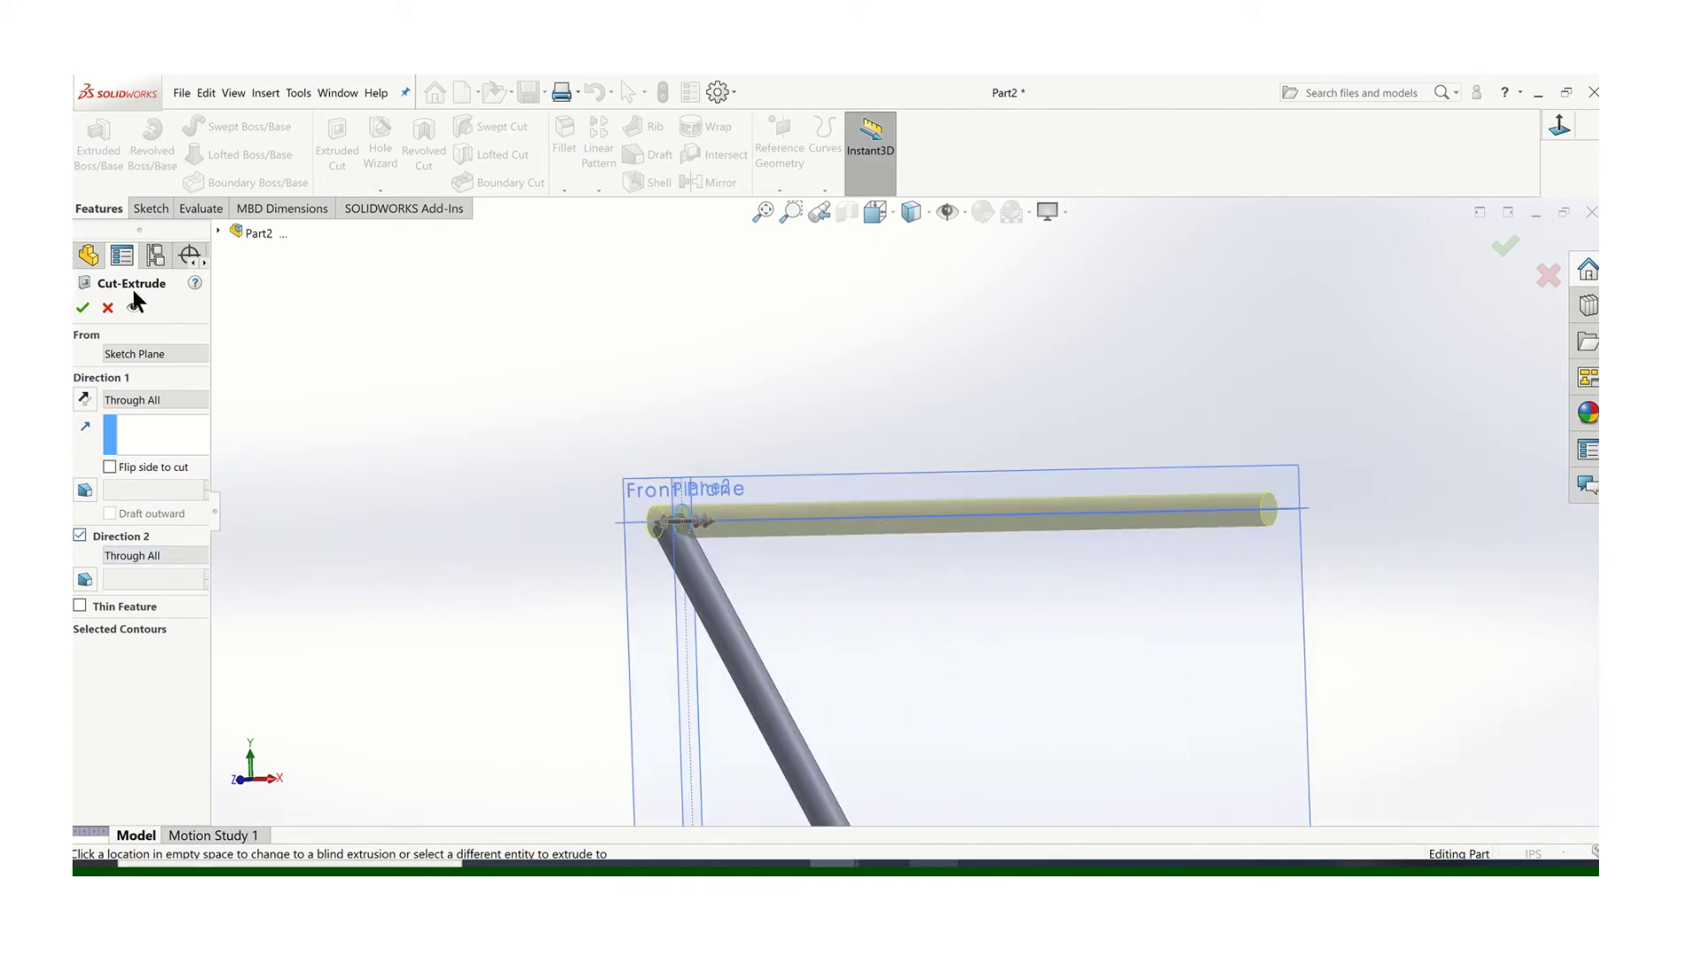
click(81, 308)
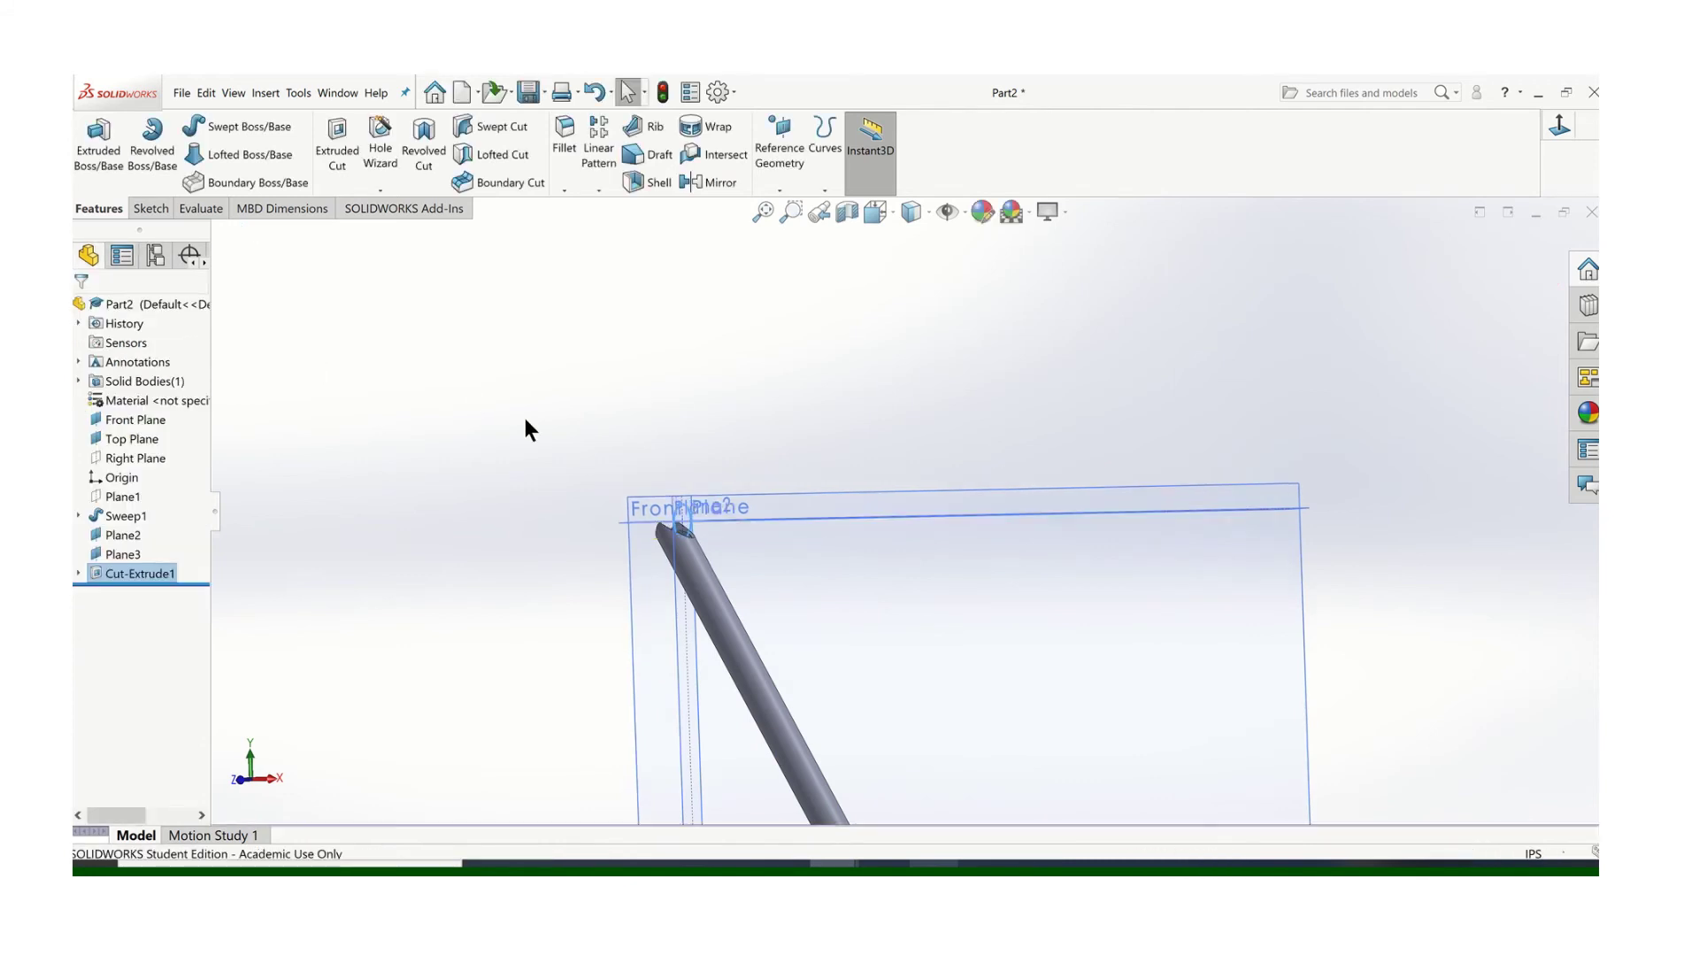
Step: Hide Plane2, Plane3, Top Plane and Front Plane from the feature tree
middle_drag(725, 512, 204, 540)
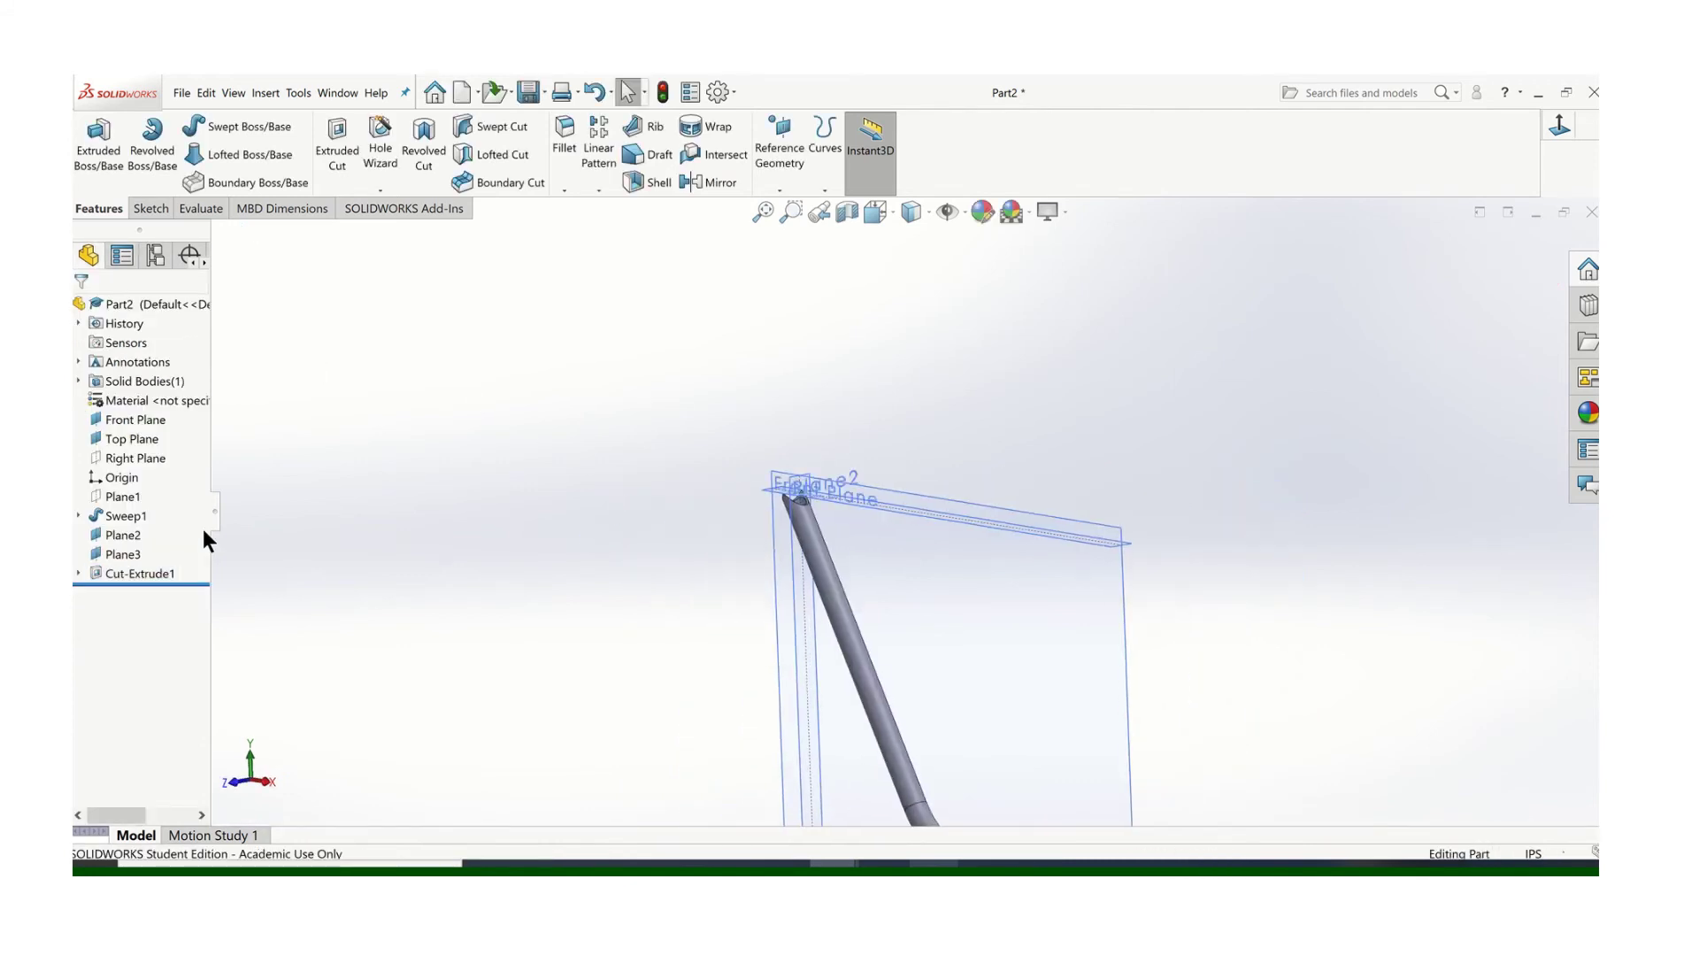
right_click(128, 538)
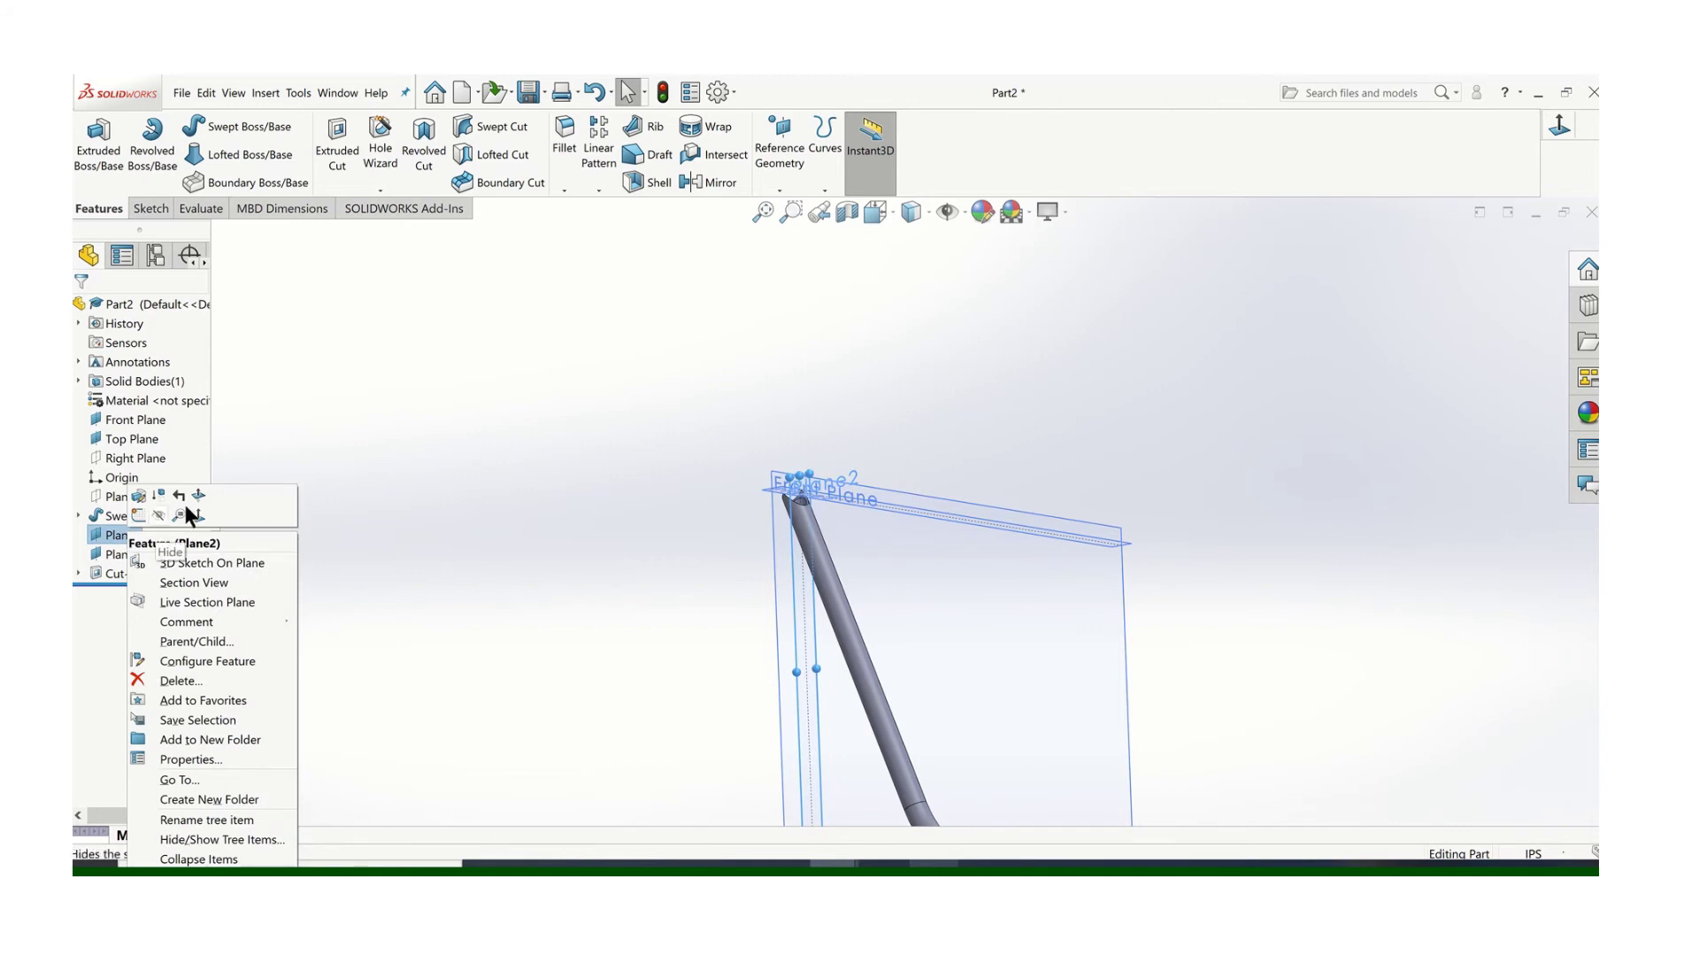
click(163, 514)
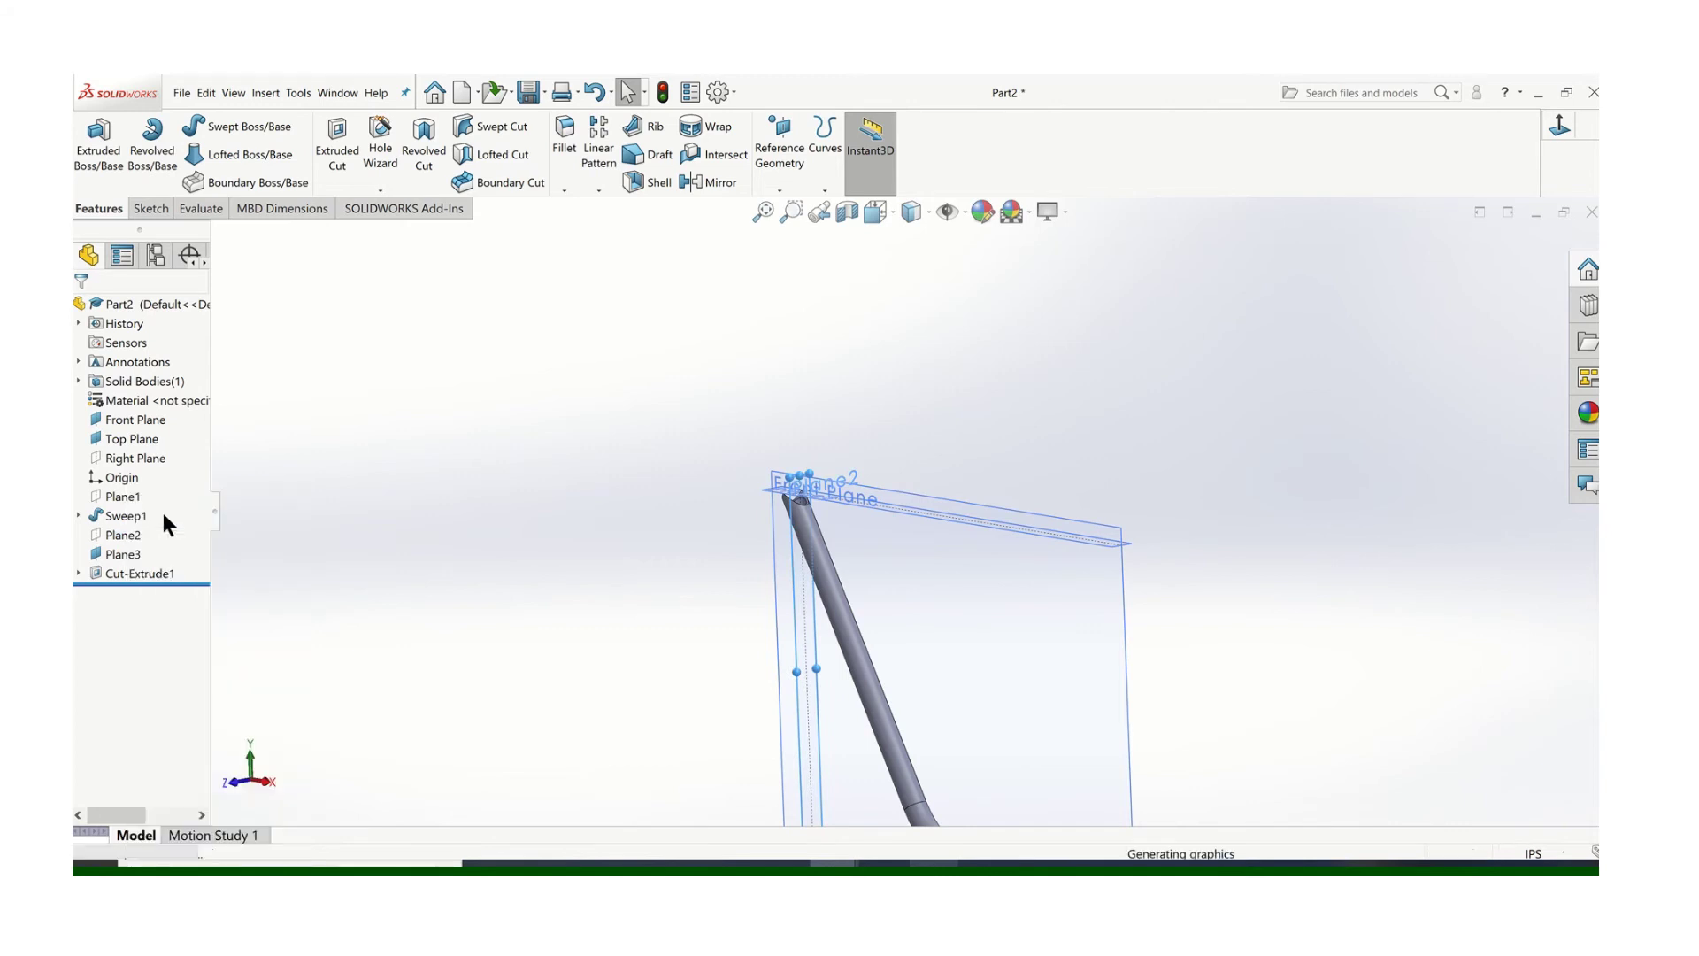
right_click(124, 554)
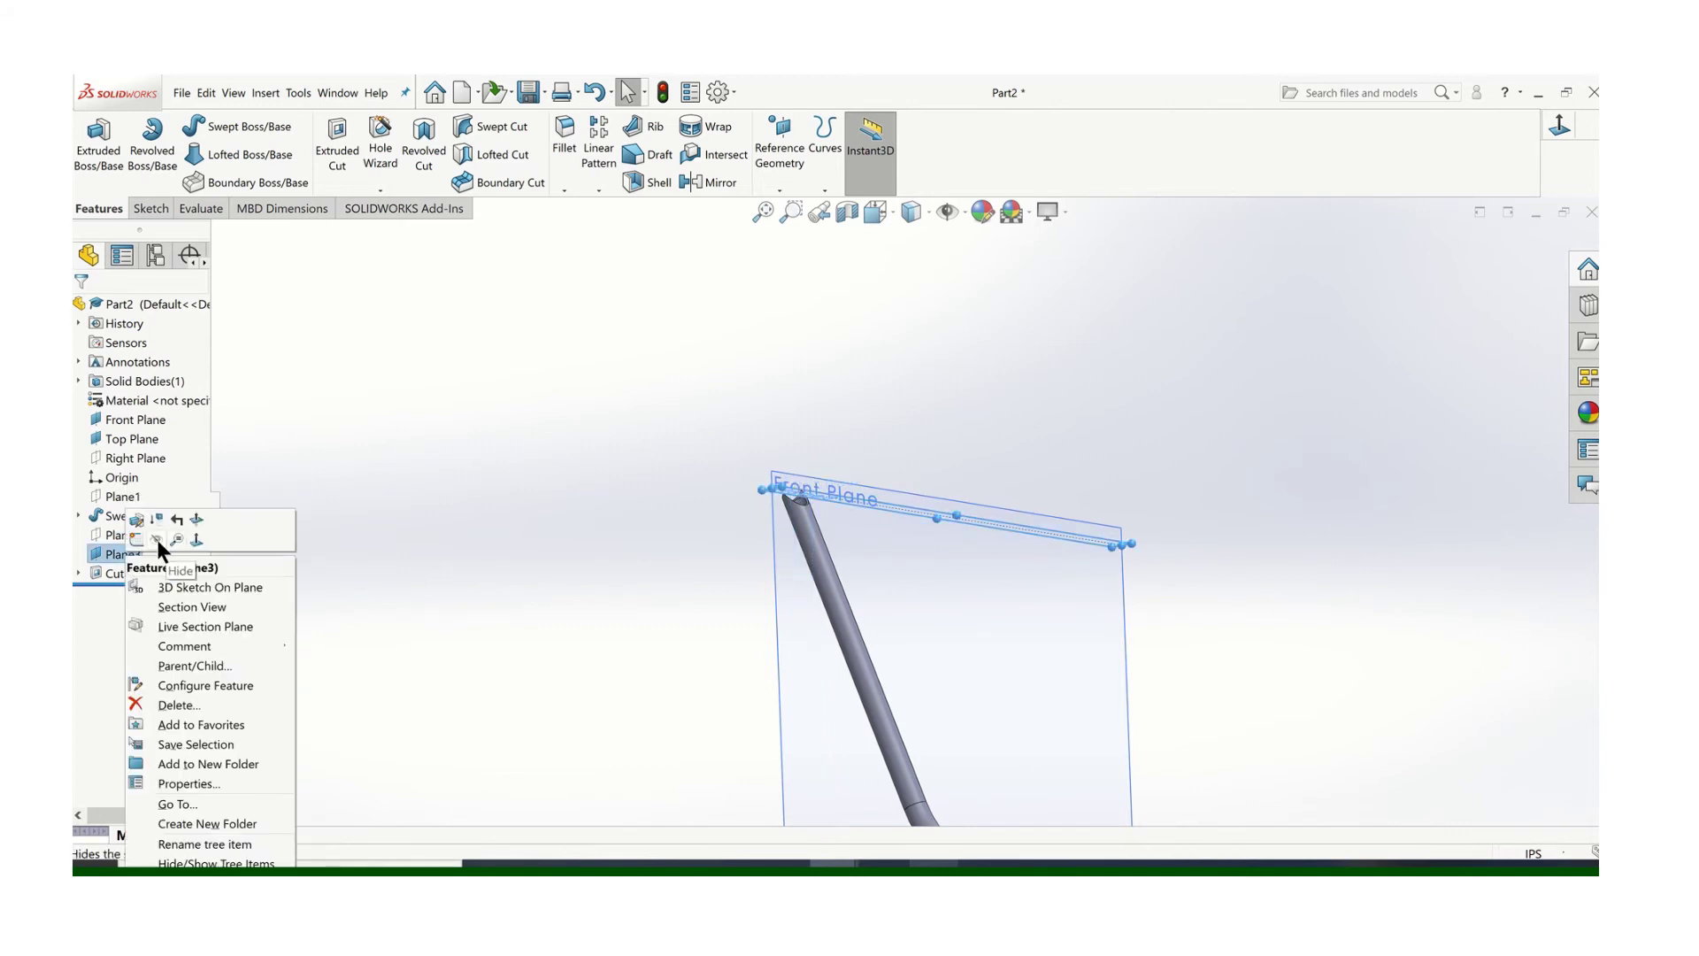
click(157, 539)
right_click(125, 438)
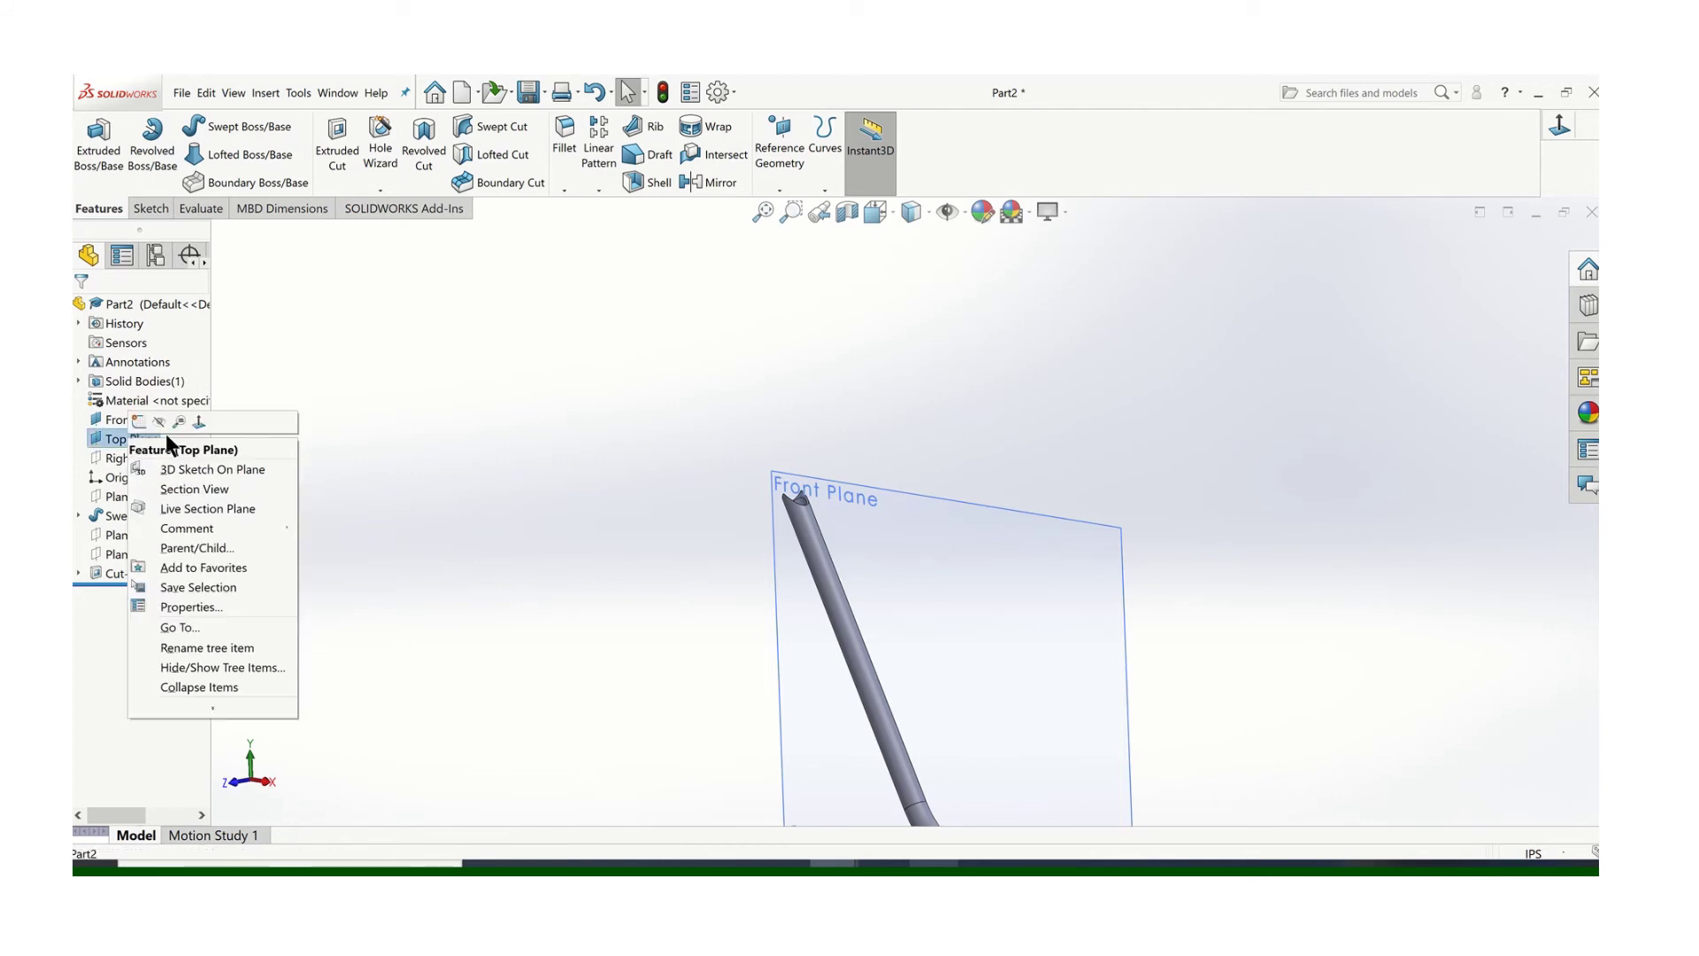
click(160, 422)
click(140, 418)
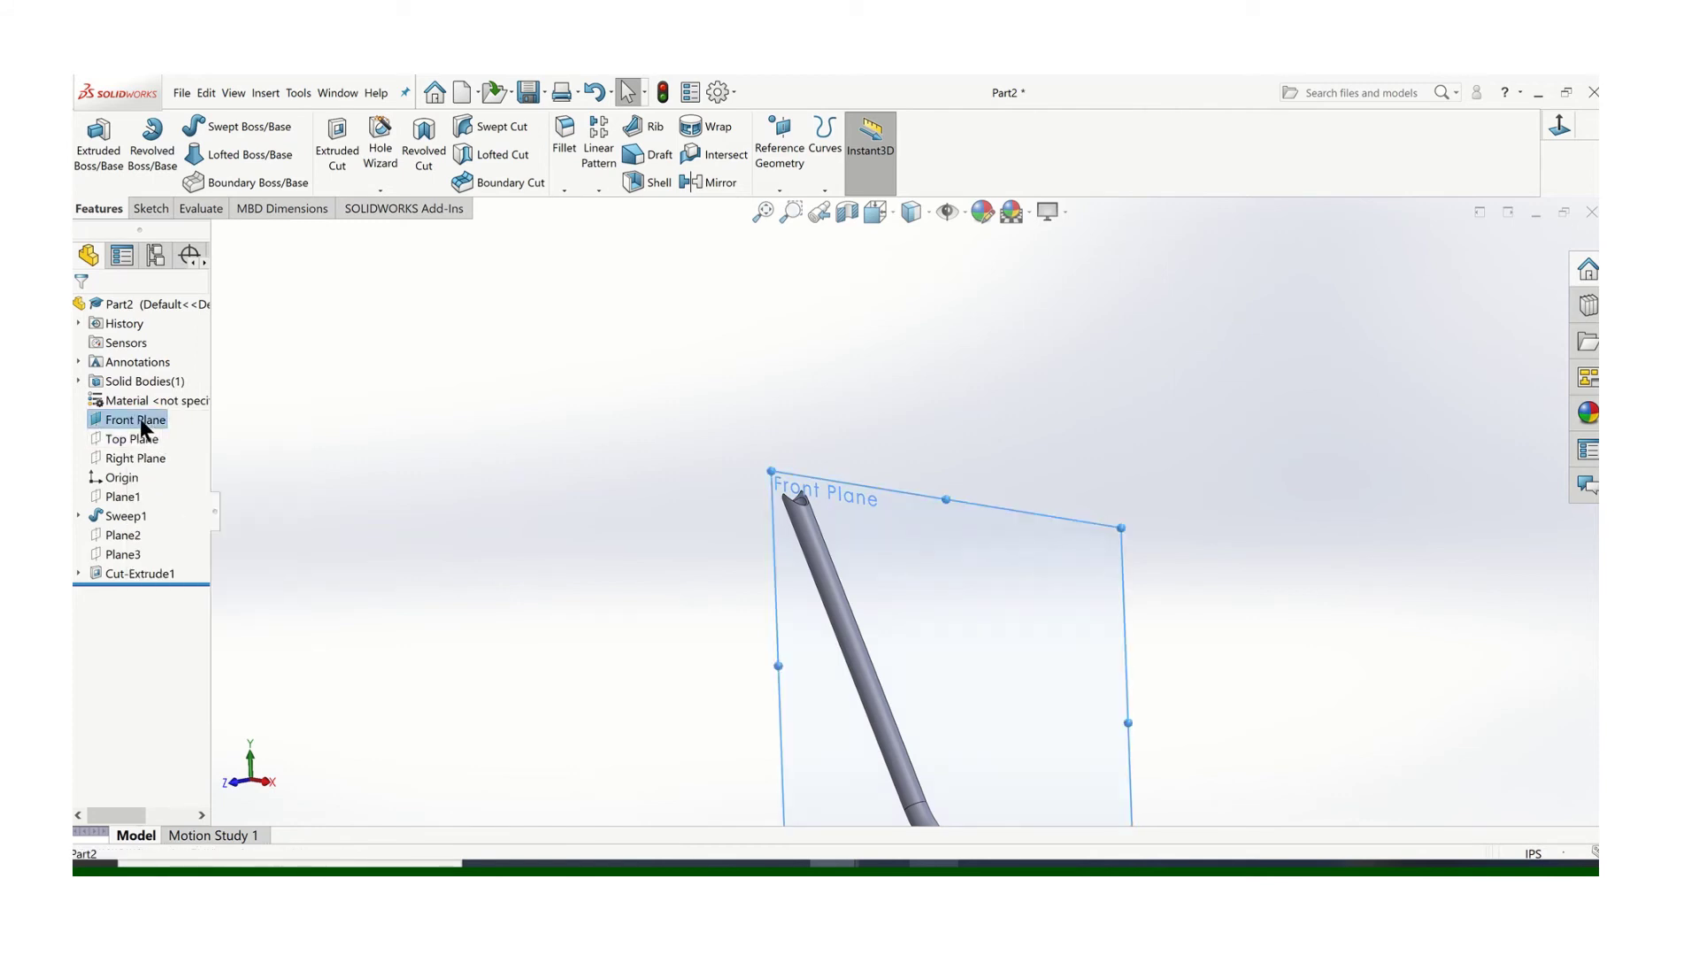
right_click(140, 418)
click(162, 396)
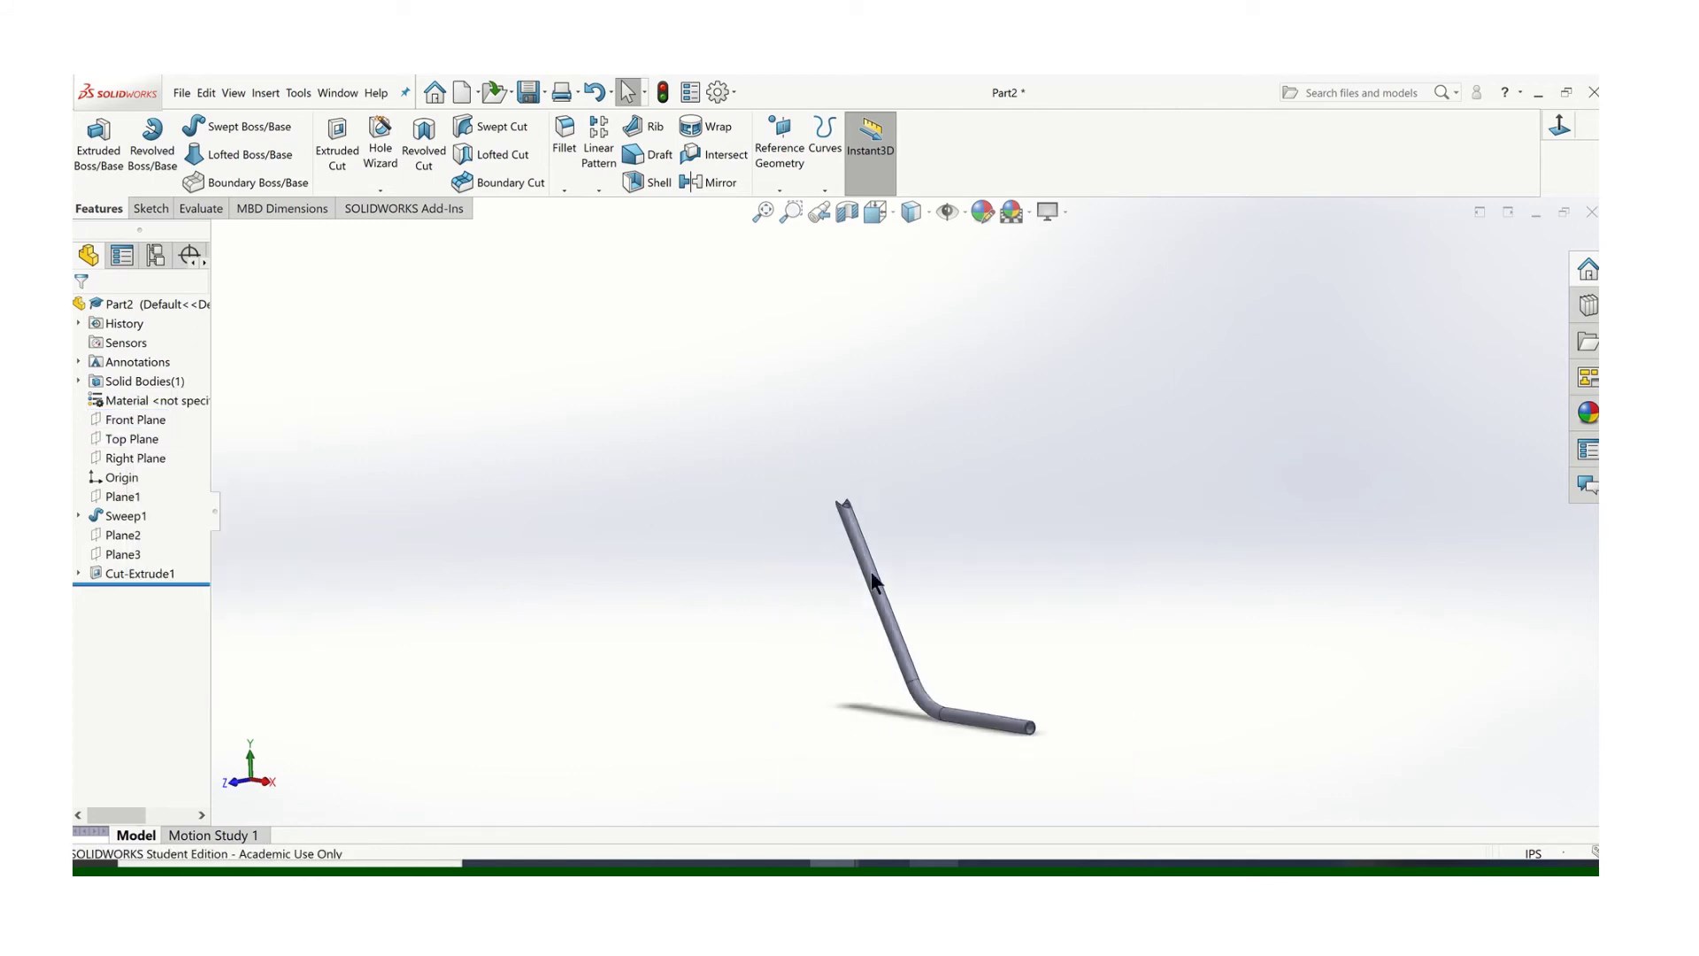
Step: Orbit around the tube to inspect the coped upper end
middle_drag(871, 573, 948, 629)
scroll(889, 526, down, 5)
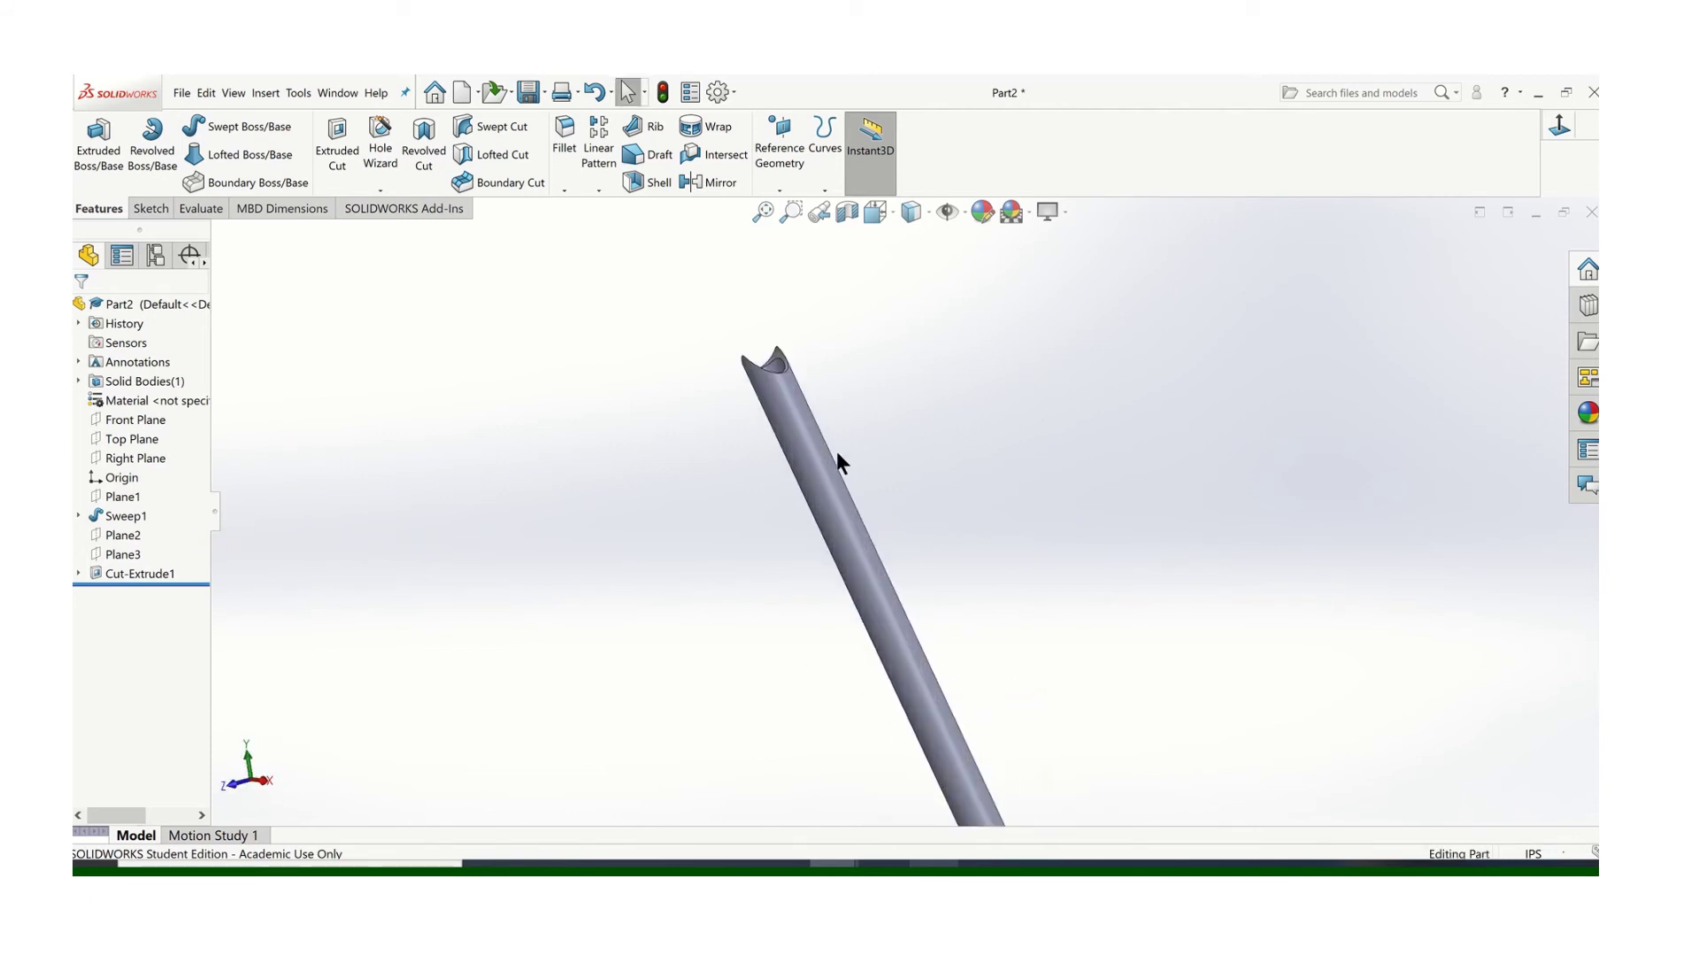
middle_drag(919, 447, 975, 470)
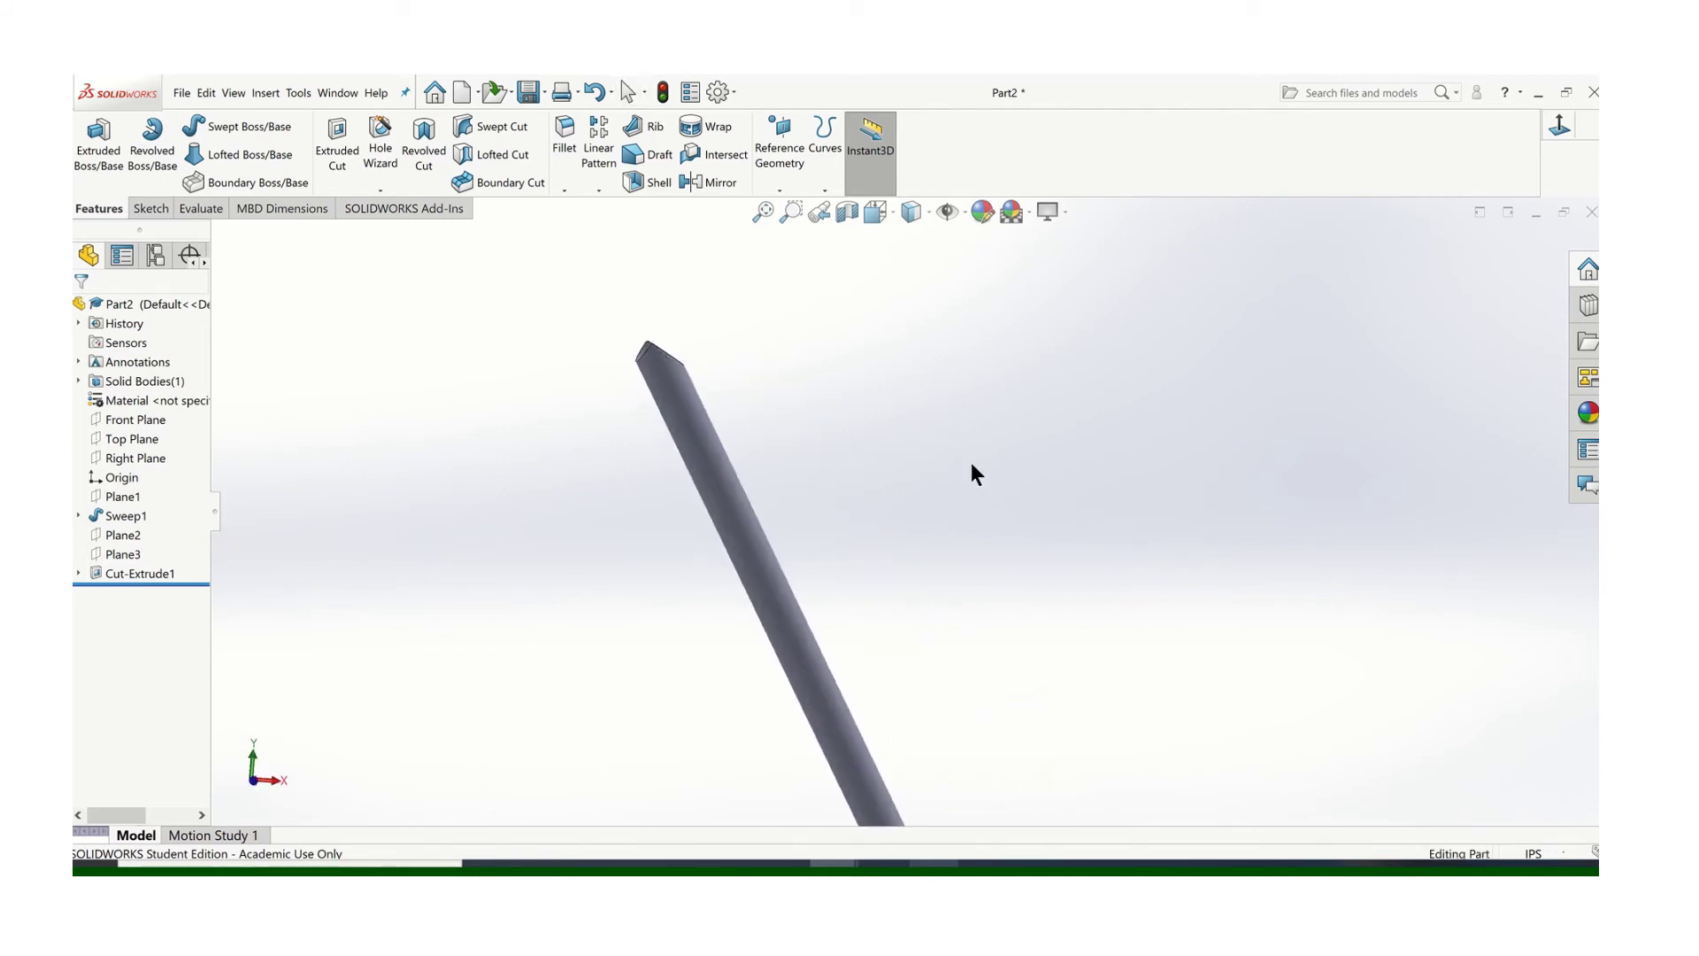
scroll(917, 485, up, 3)
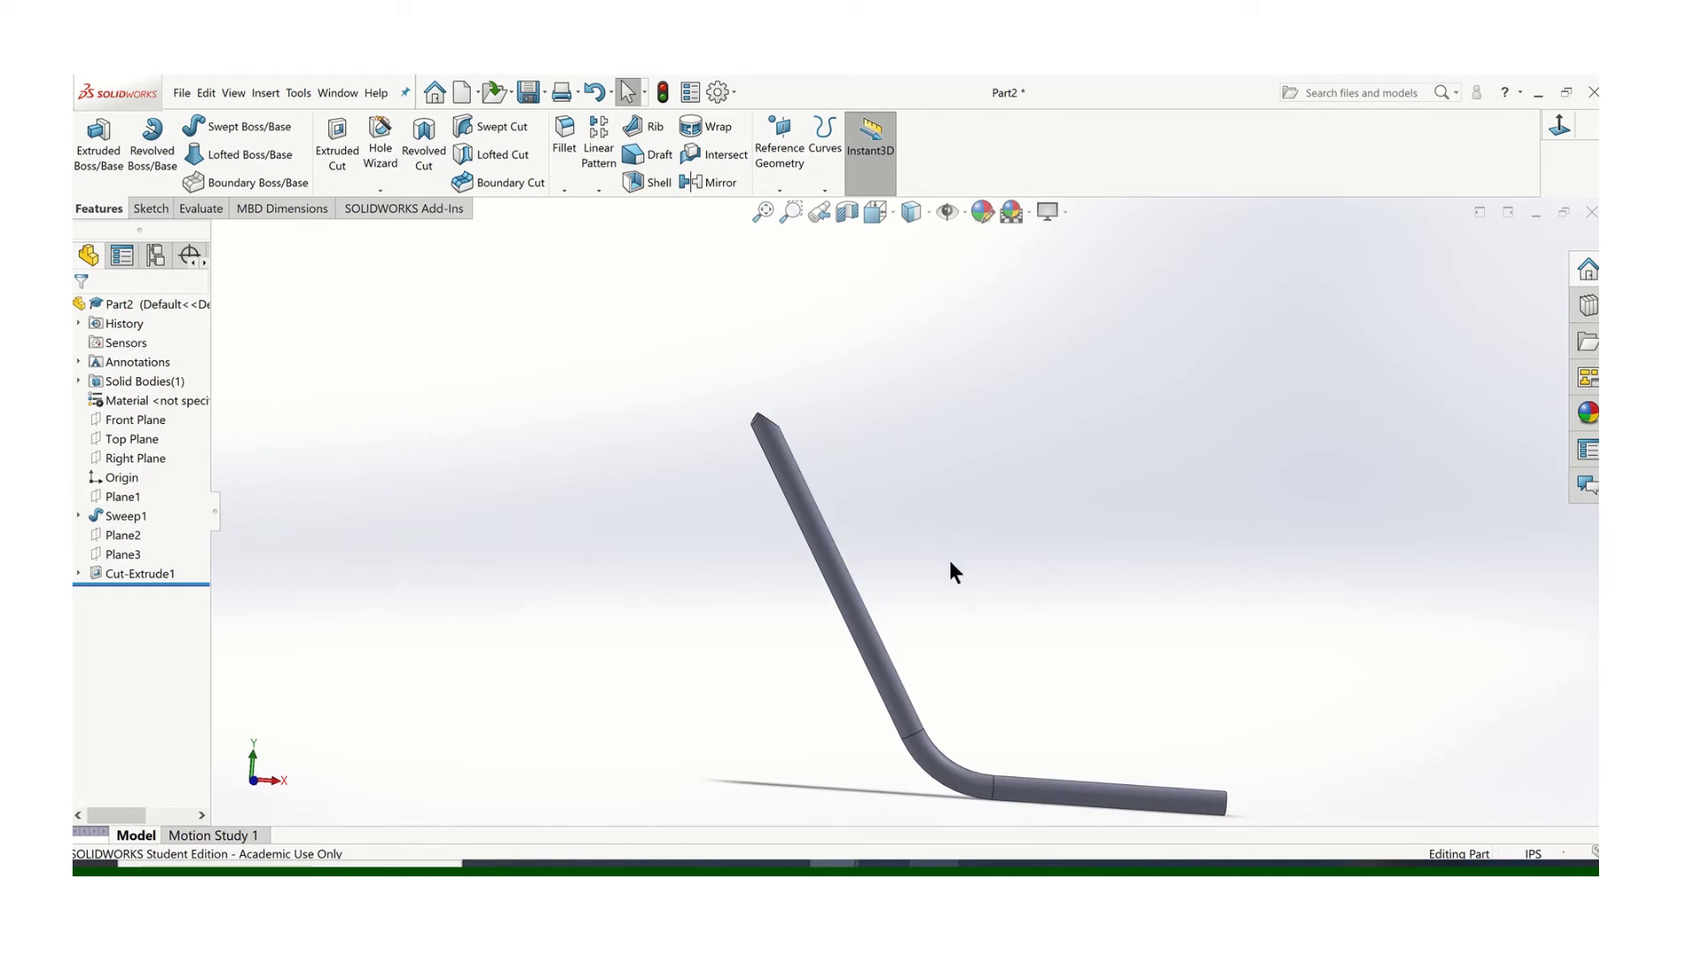
middle_drag(951, 563, 1009, 570)
scroll(991, 562, down, 2)
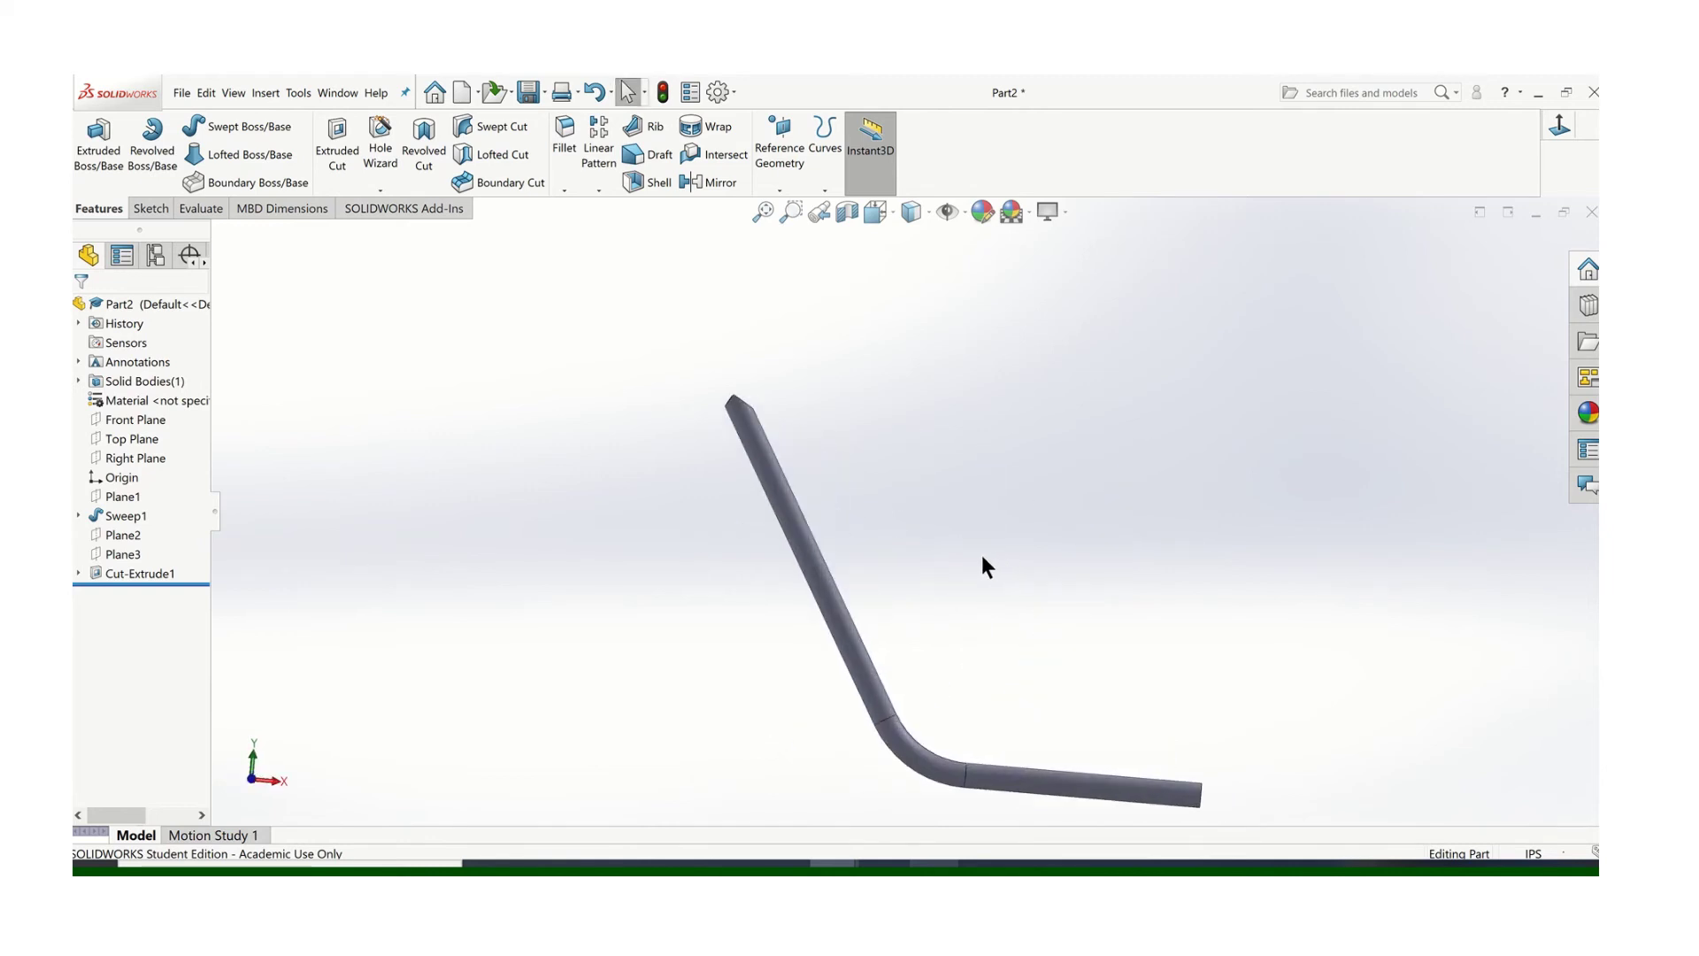
scroll(978, 562, up, 1)
click(182, 93)
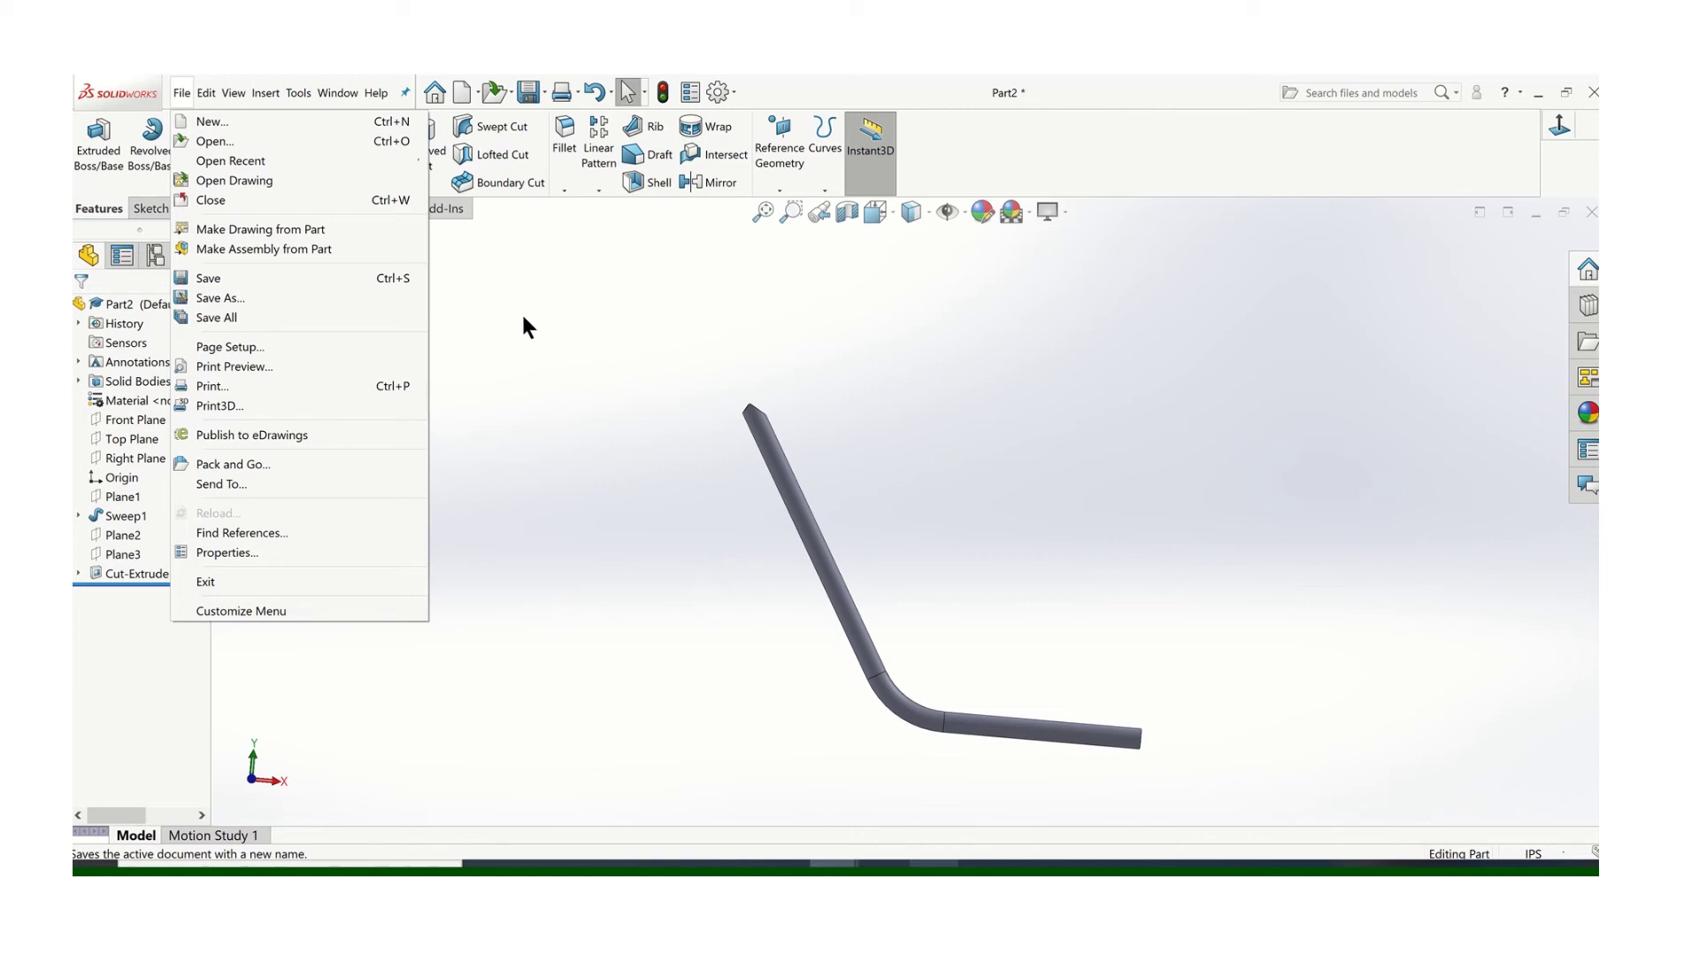
Step: Save As, replacing the Part2 file name with FRM285-213A
click(215, 297)
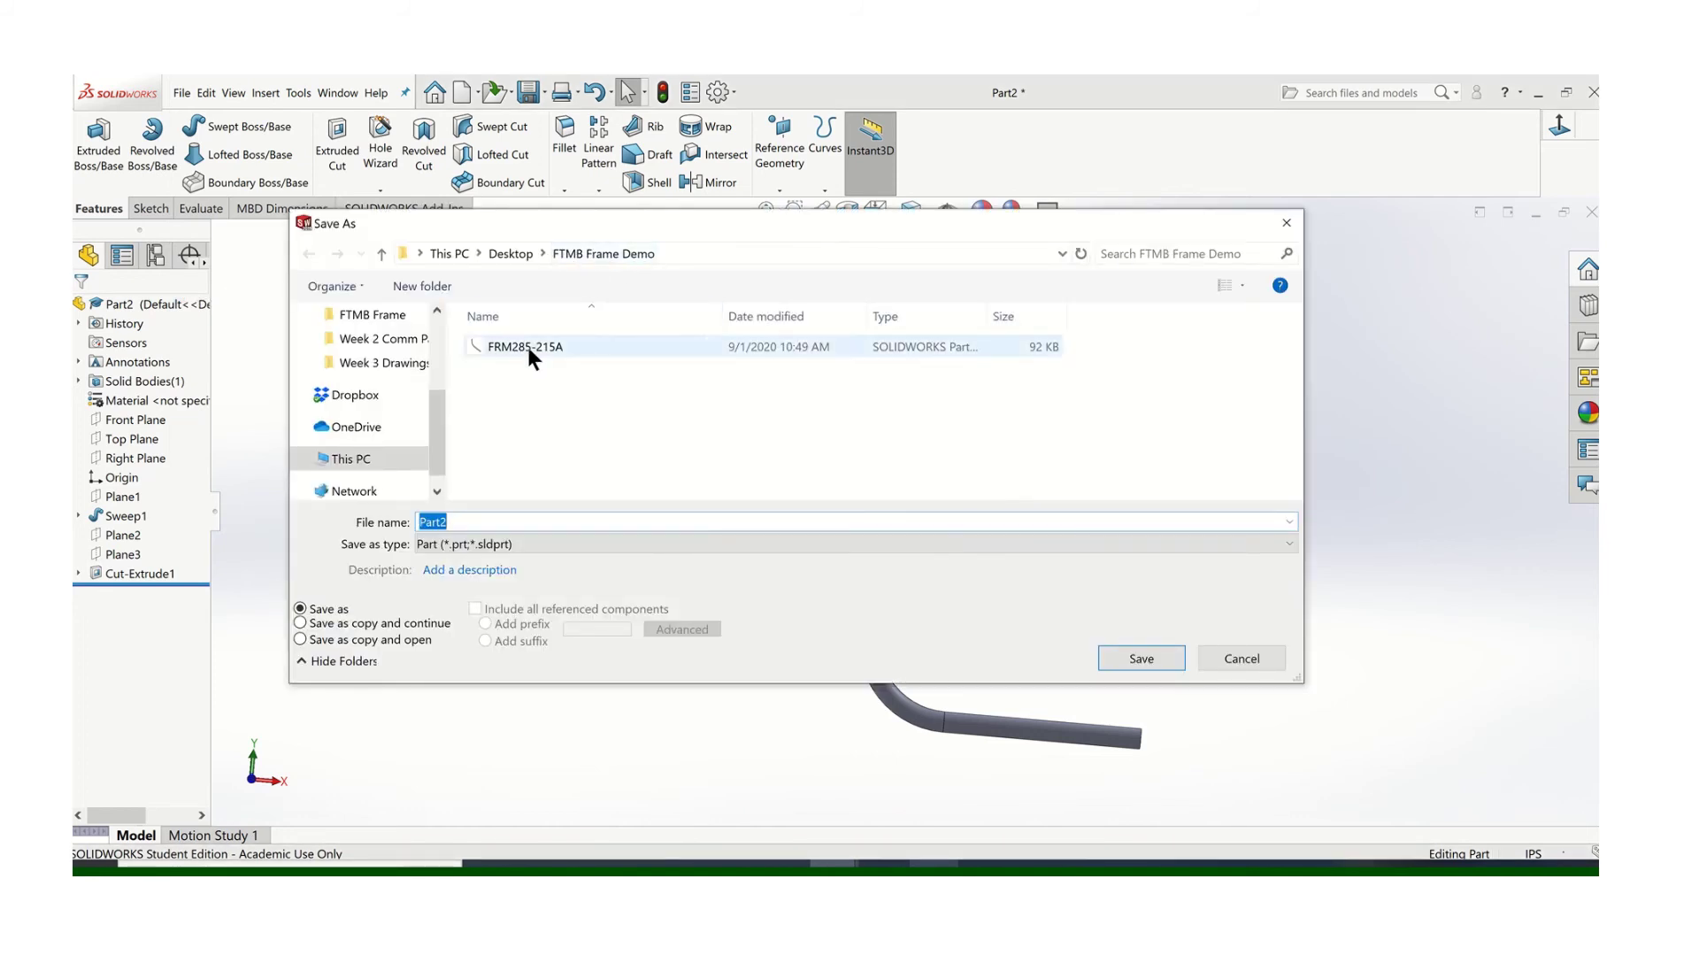
click(443, 523)
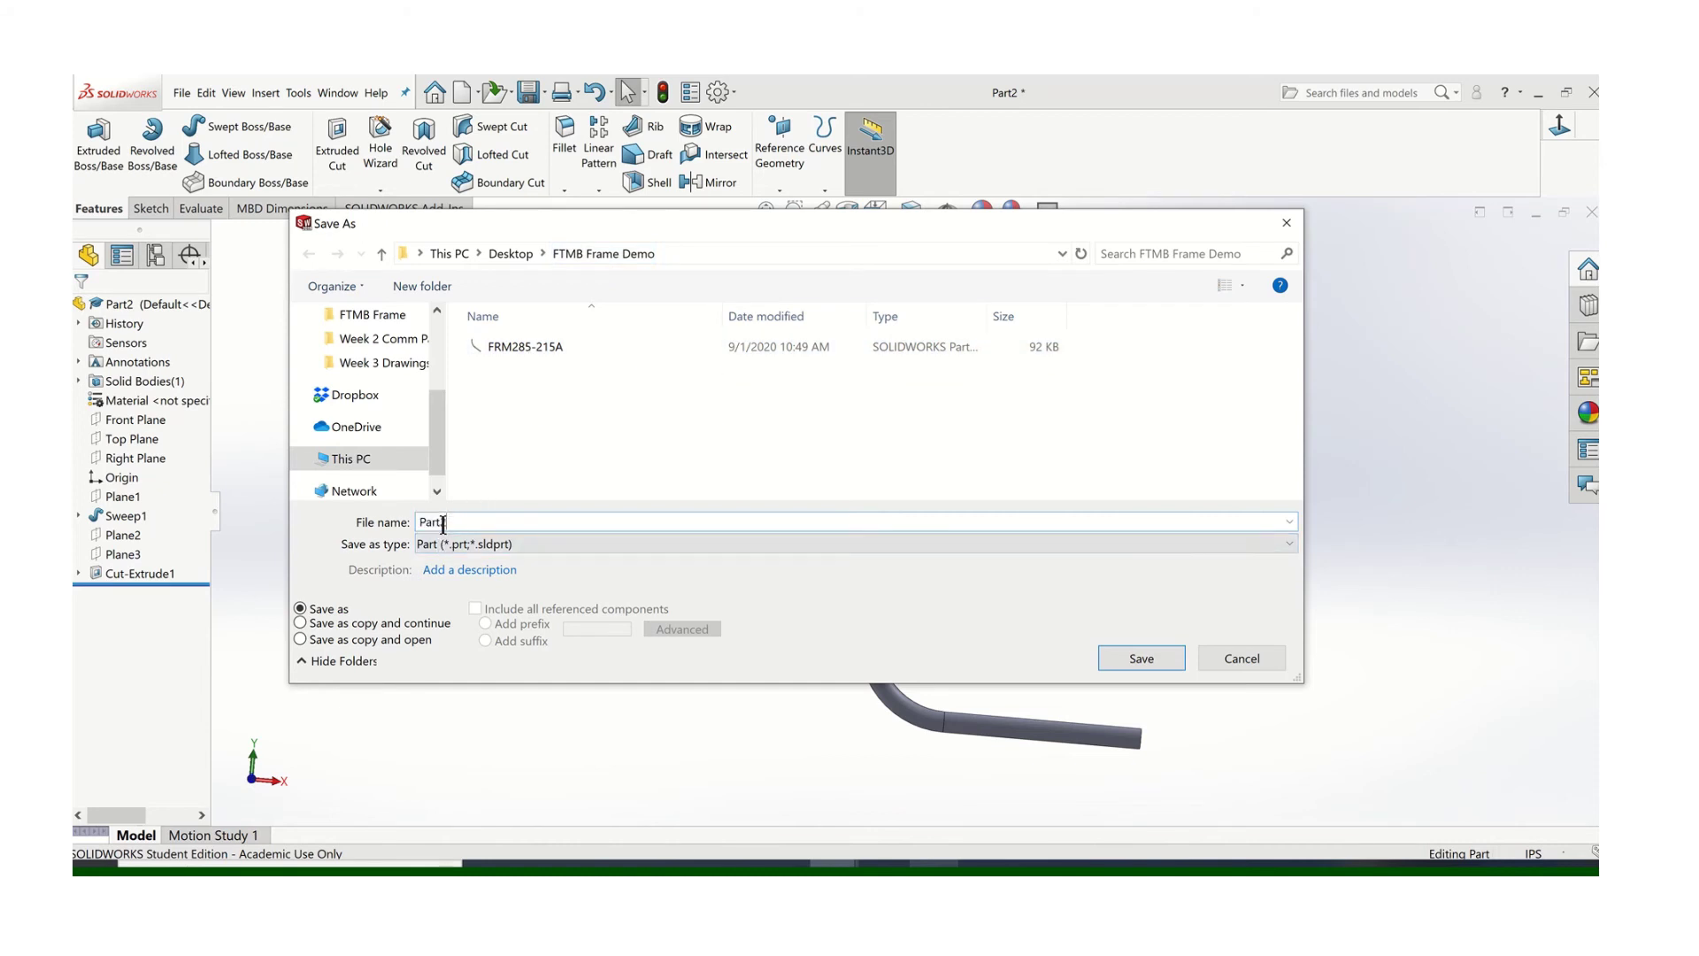
drag(443, 523, 418, 529)
text(F)
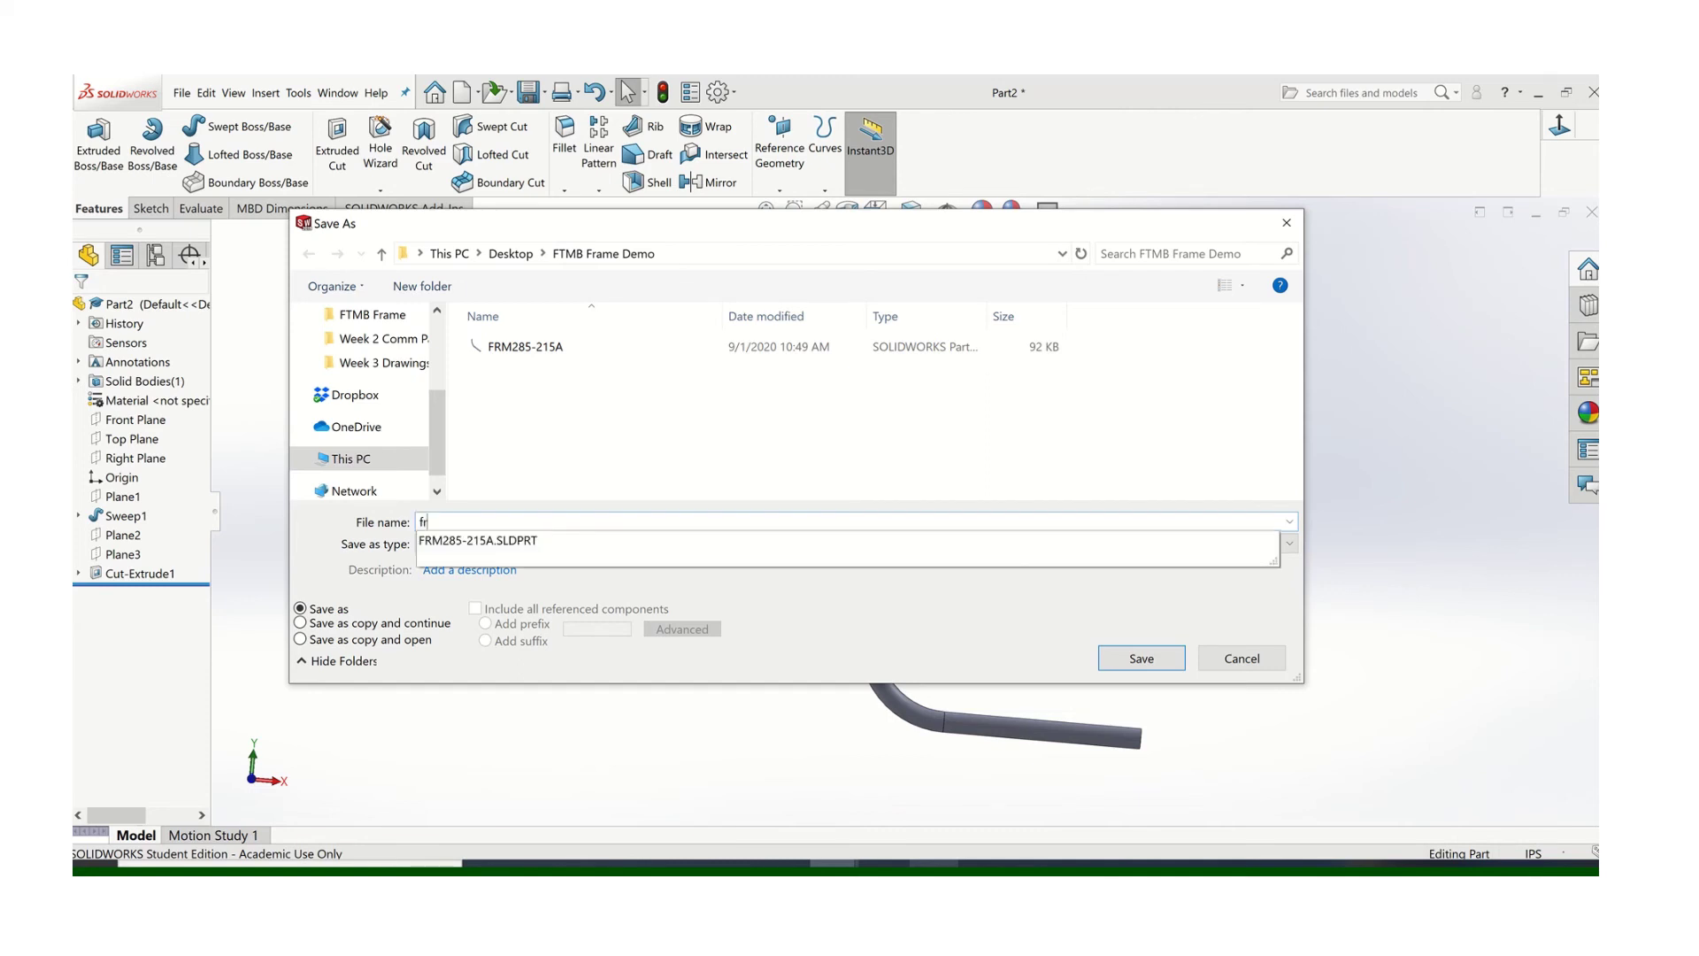
key(BackSpace)
text(F)
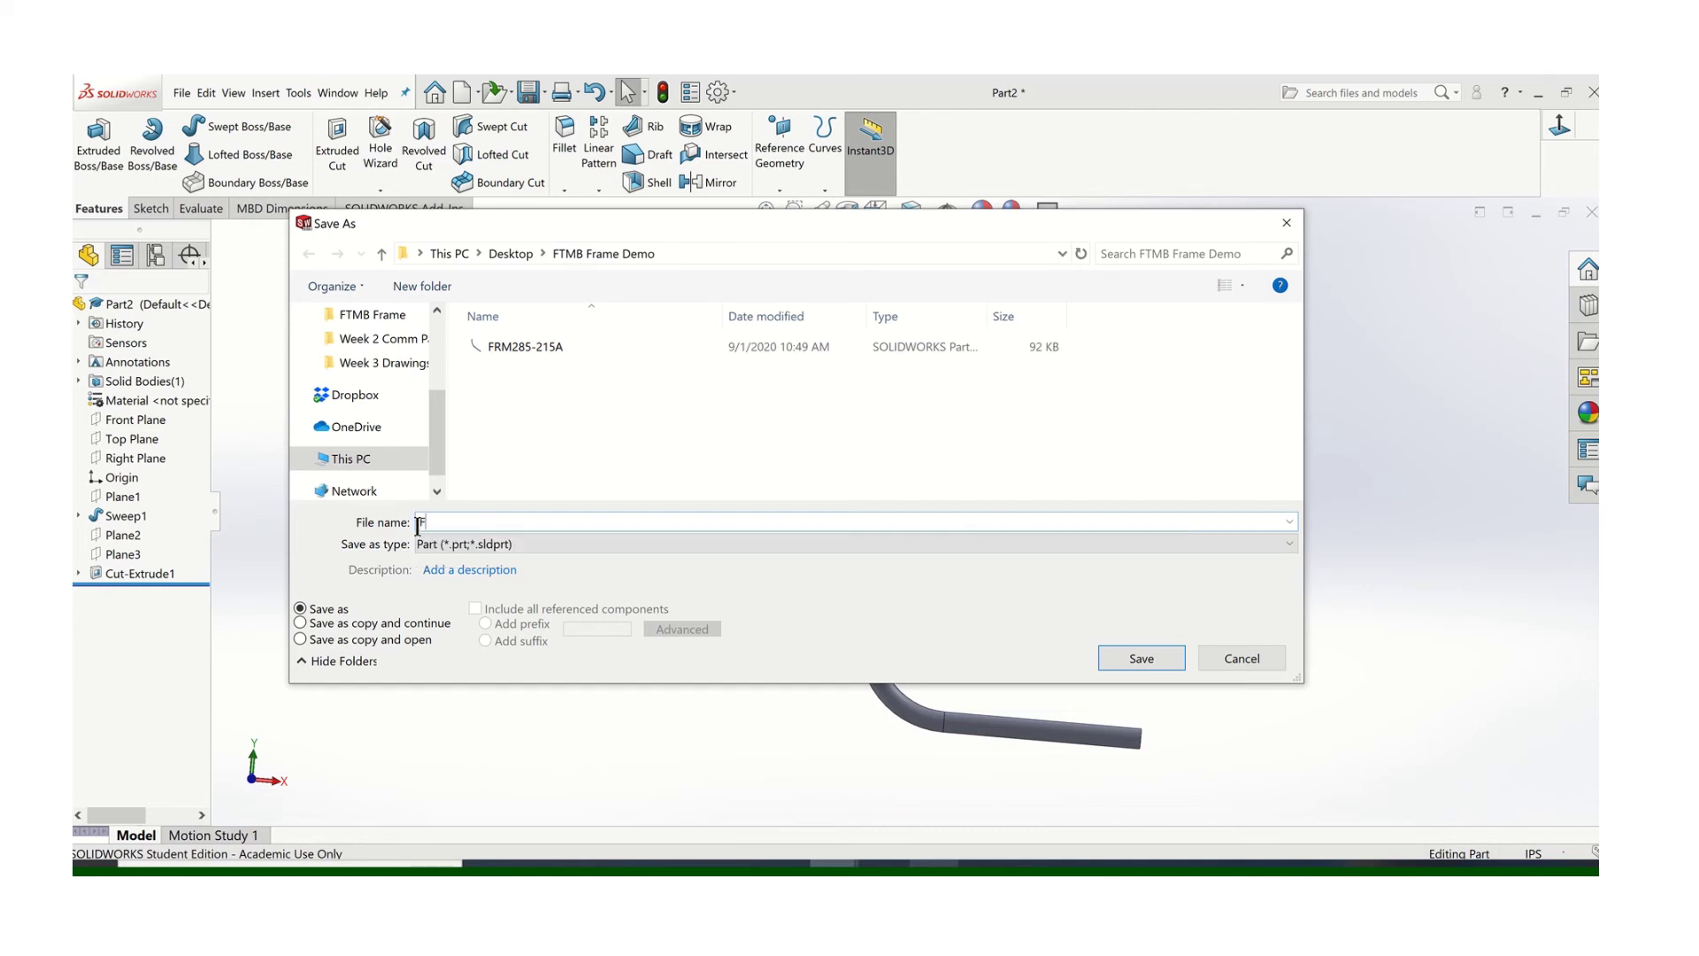
text(RM285-)
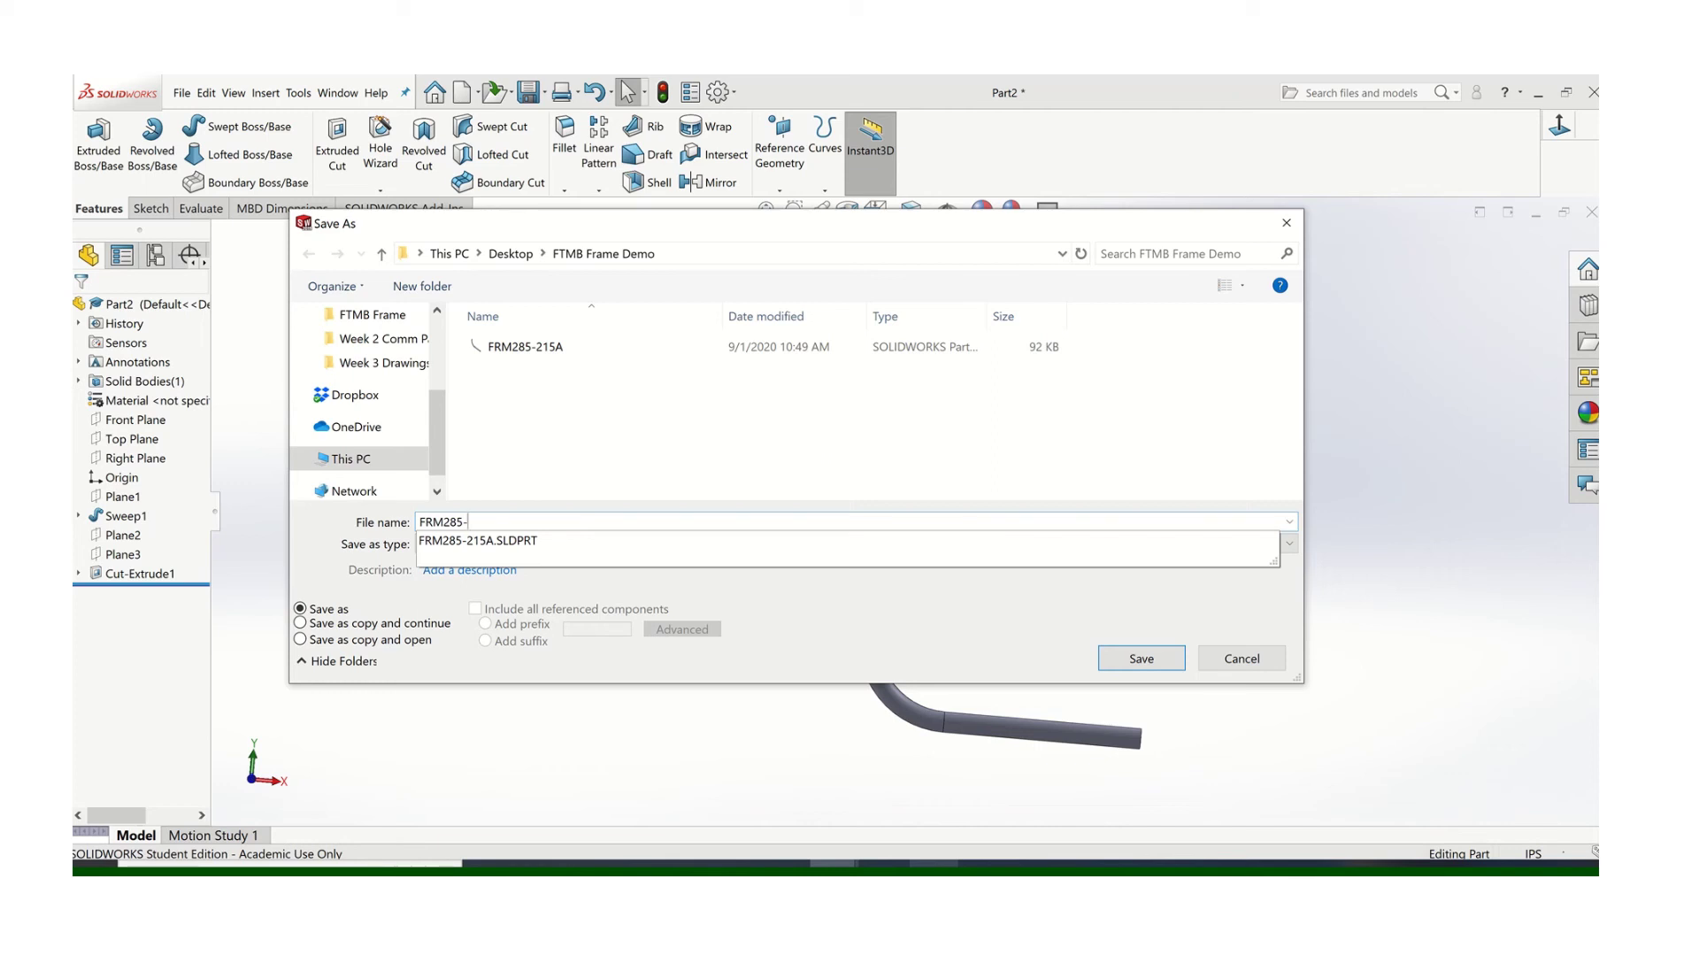
text(3A)
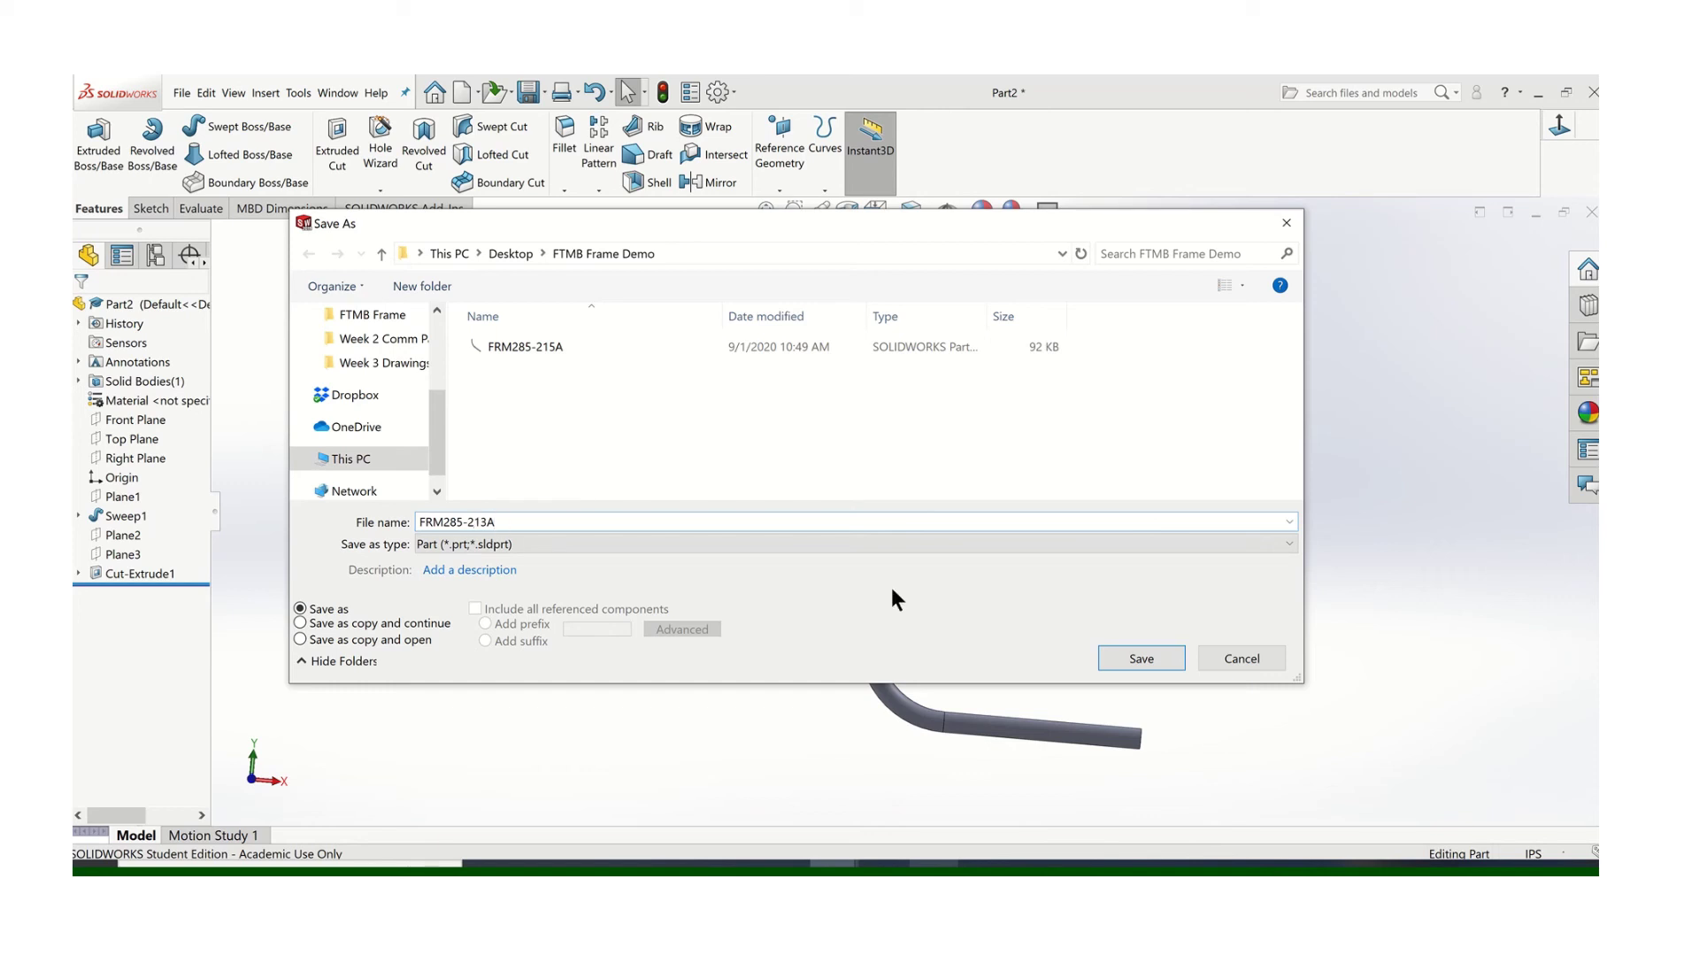
click(1112, 659)
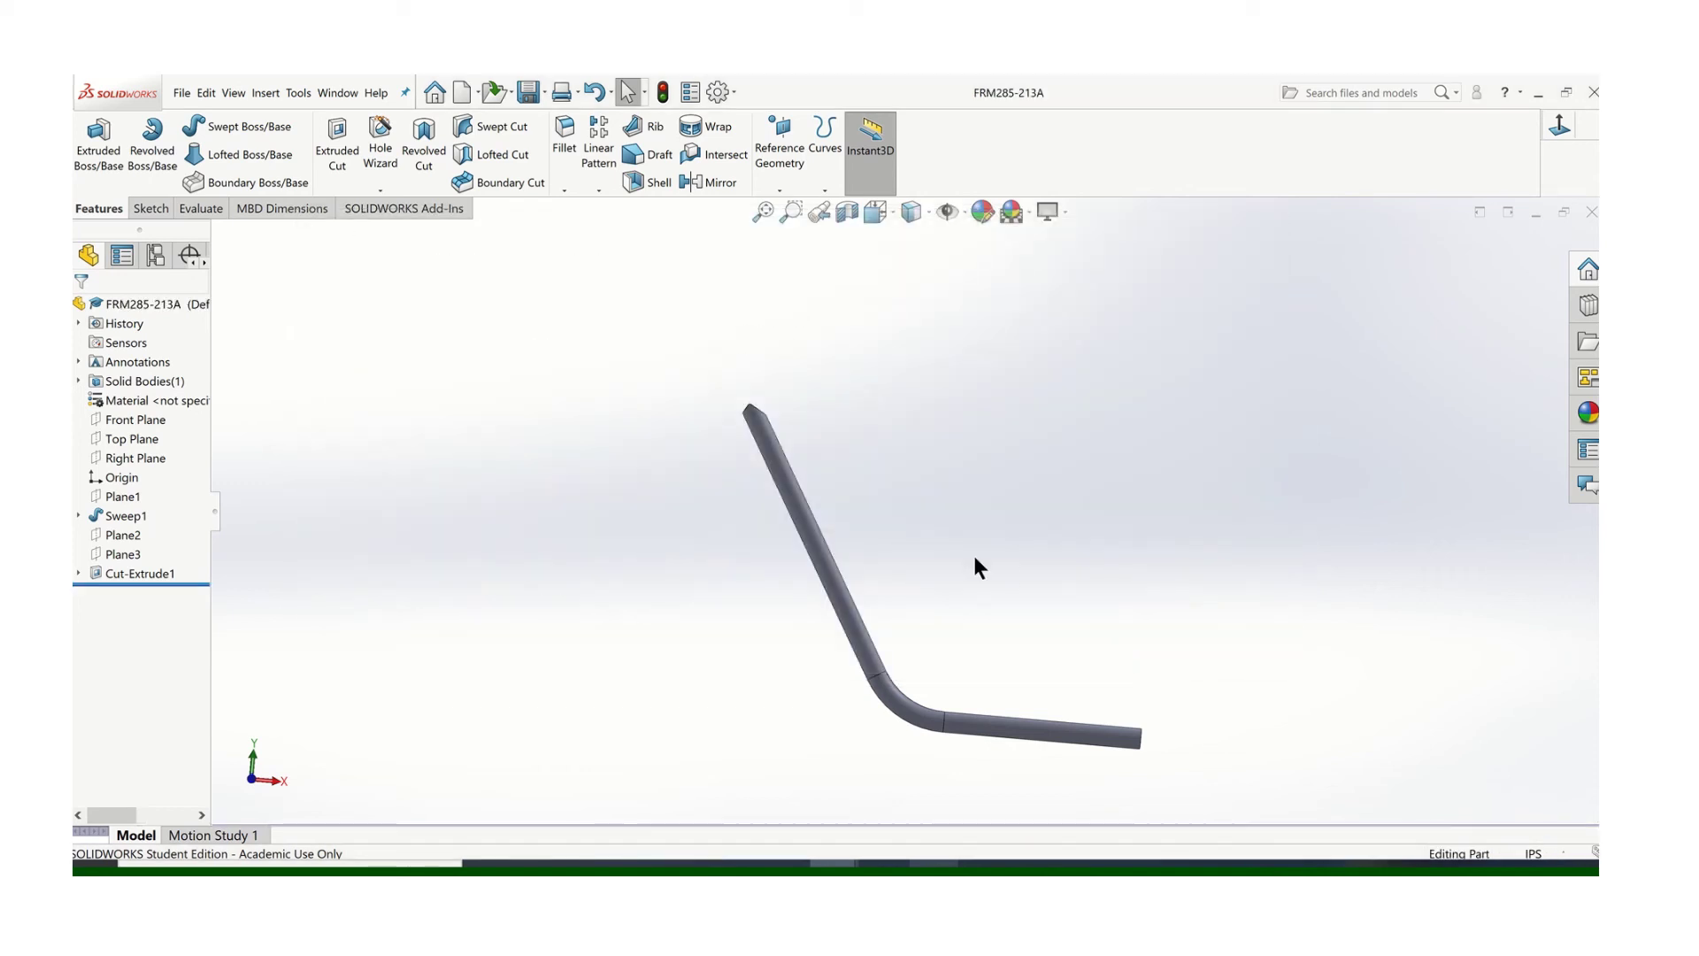
Step: Make a drawing from the part on a B (ANSI) Landscape sheet and zoom to the title block
middle_drag(891, 561, 918, 610)
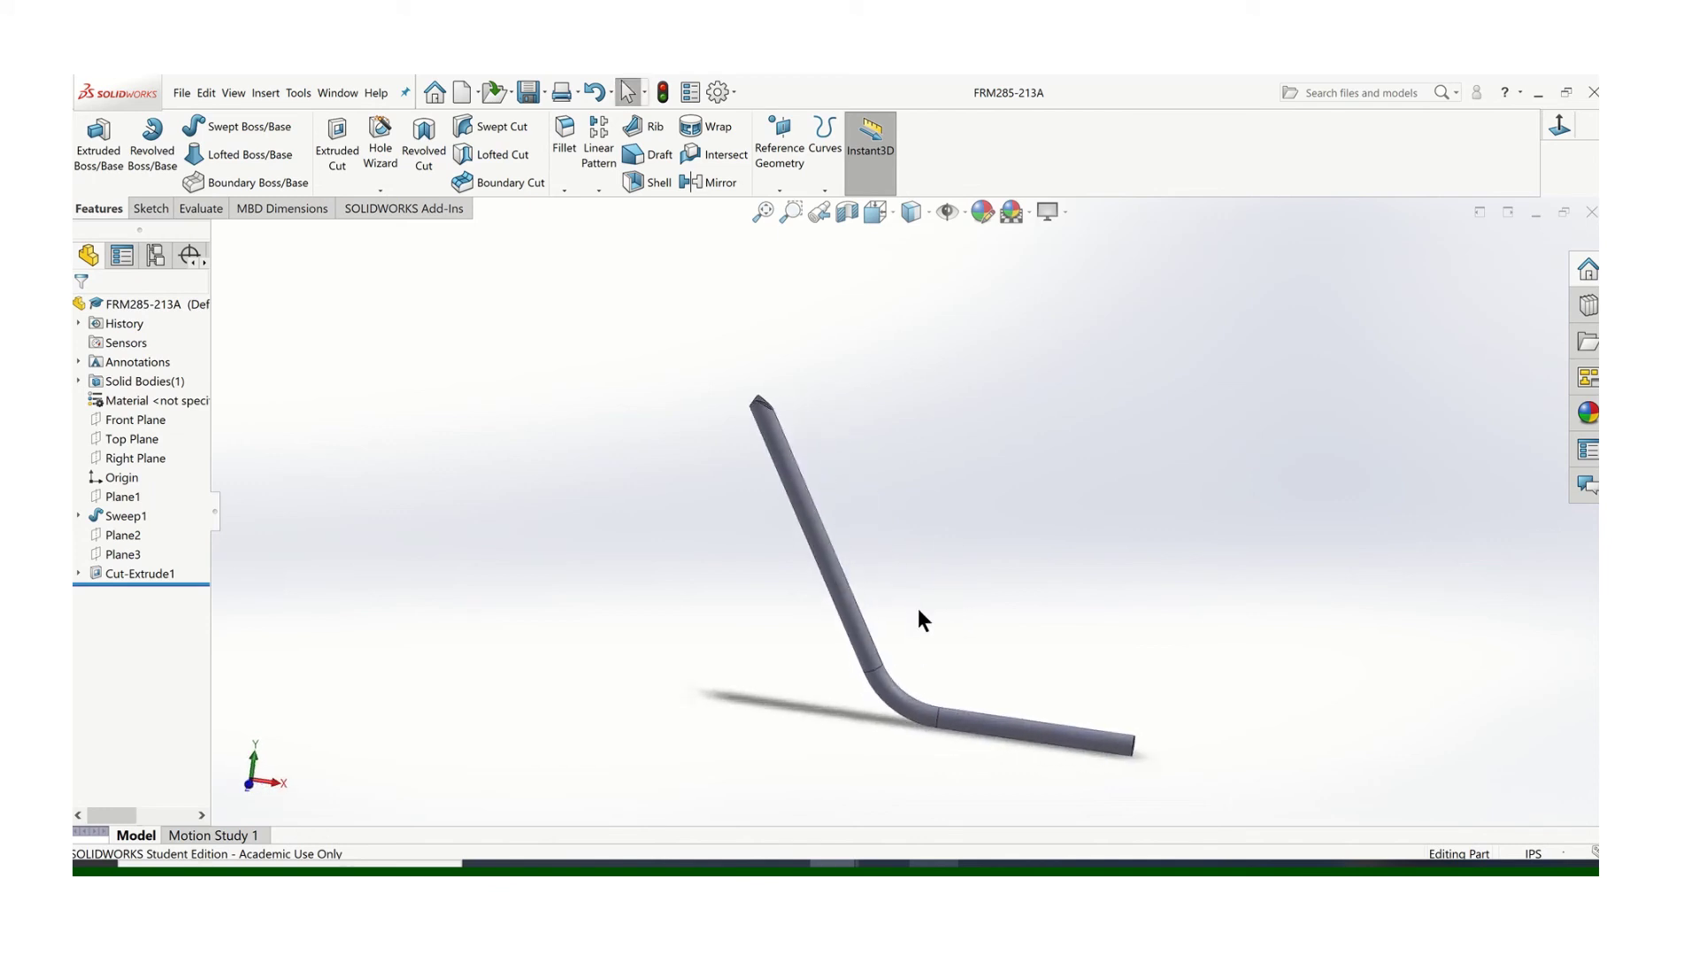
click(180, 91)
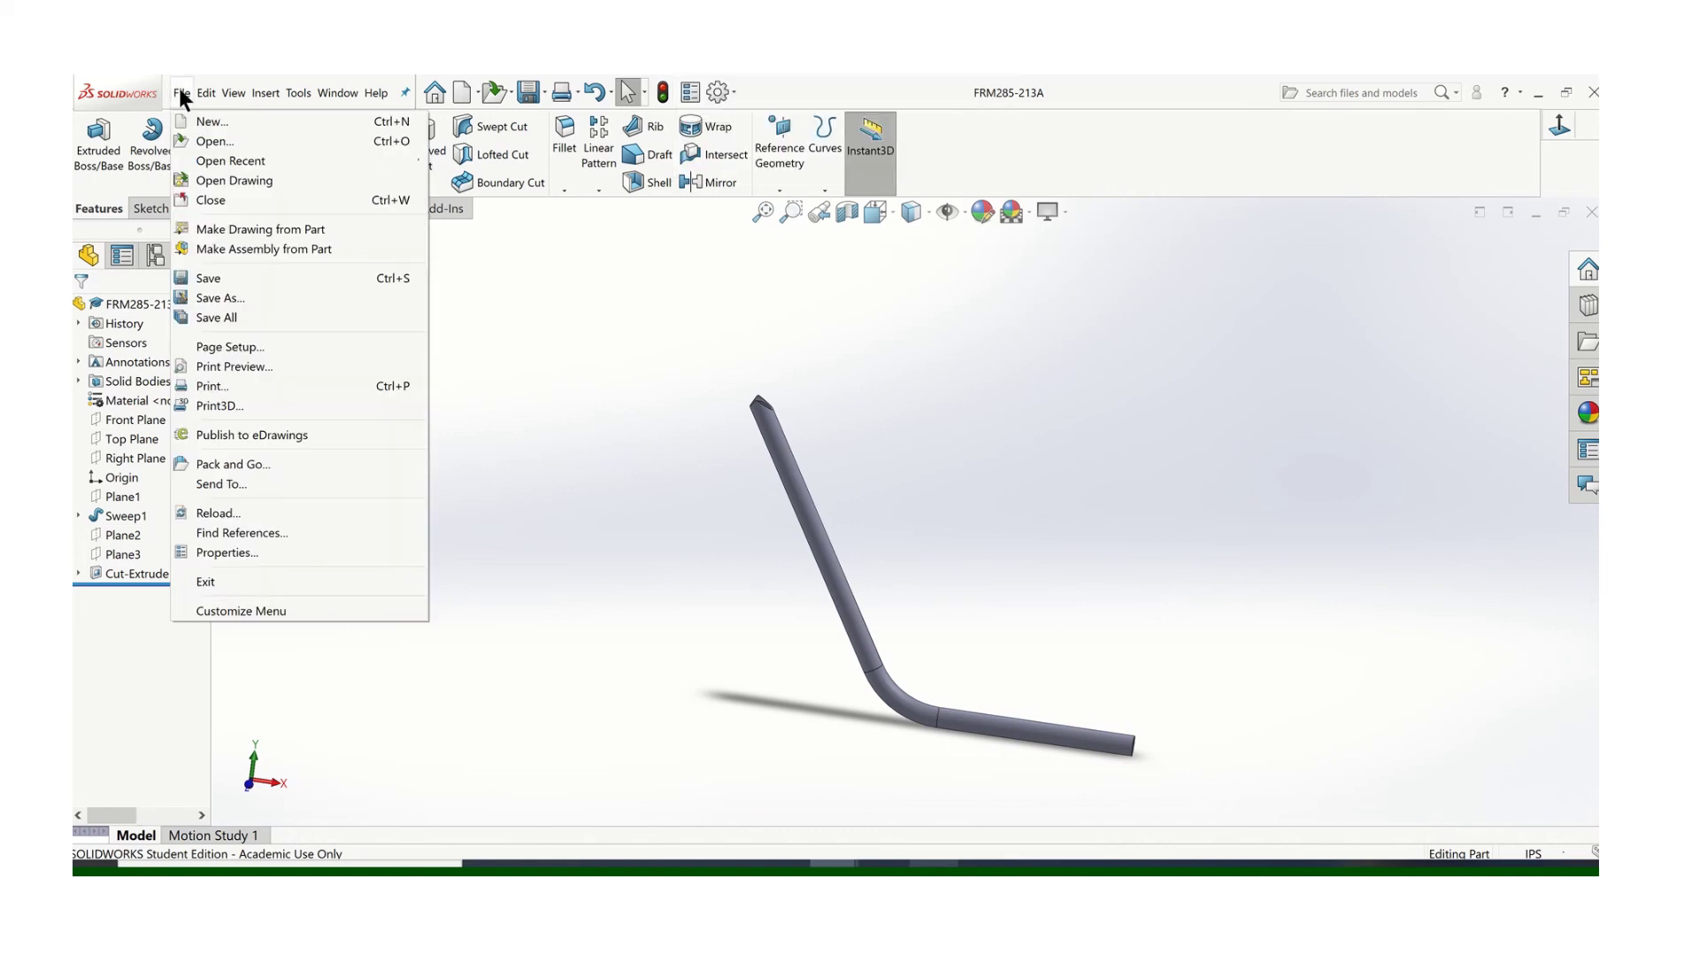
click(253, 230)
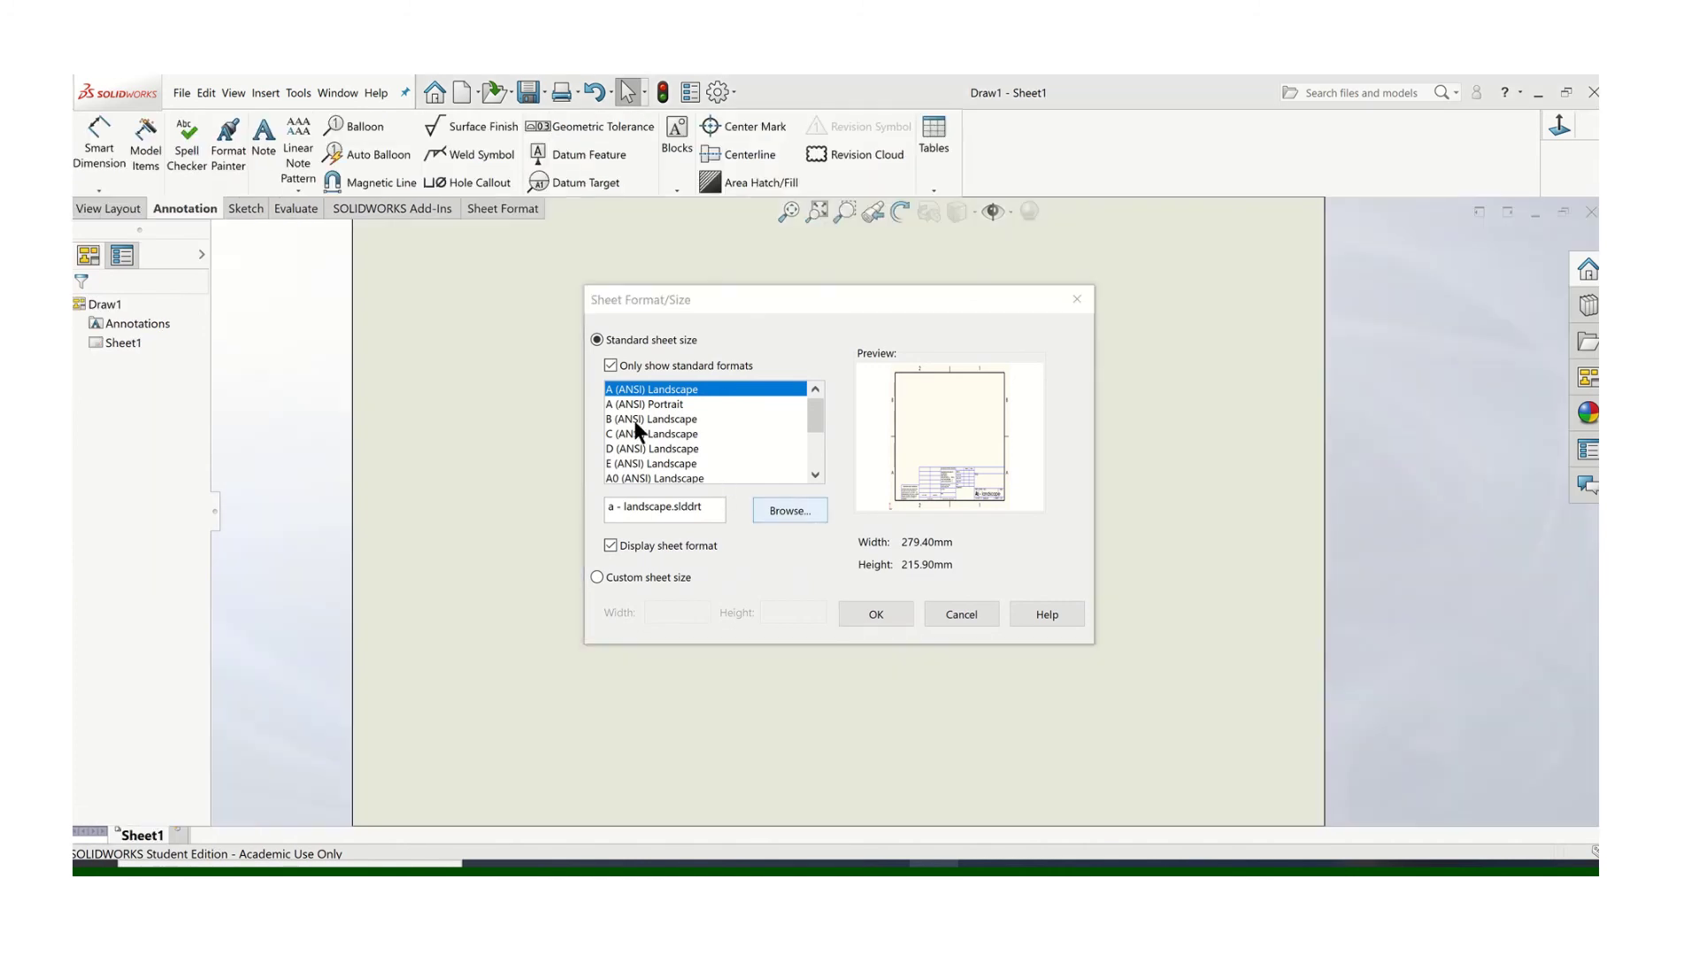
click(634, 420)
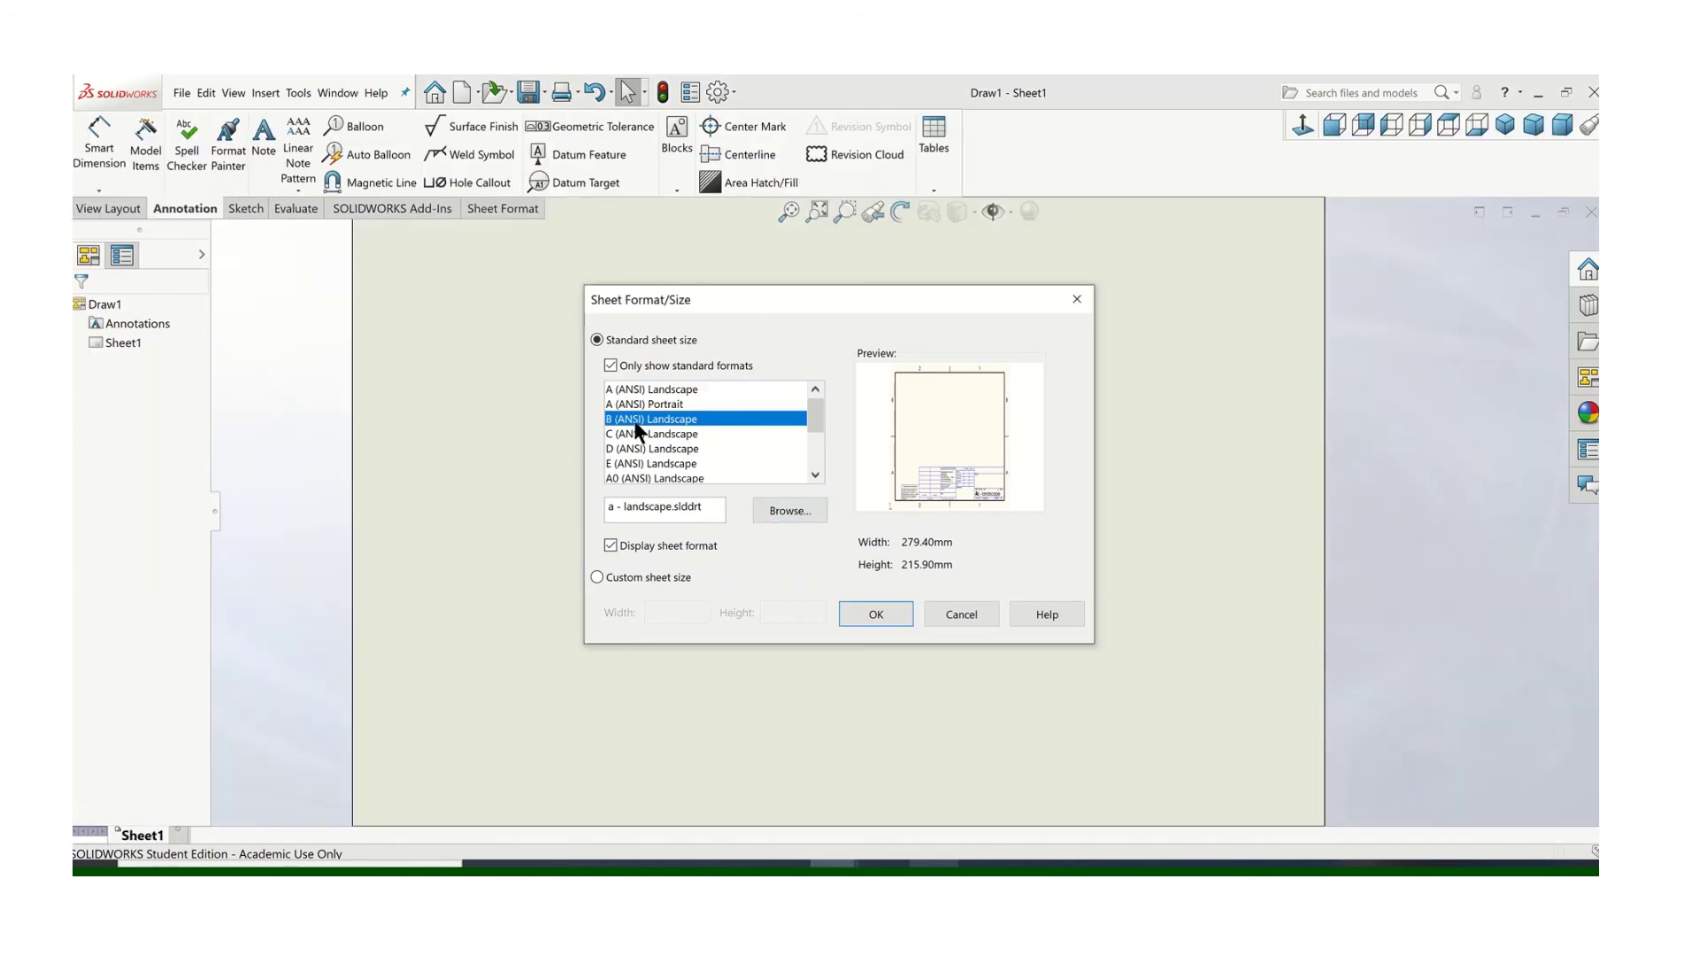
click(877, 614)
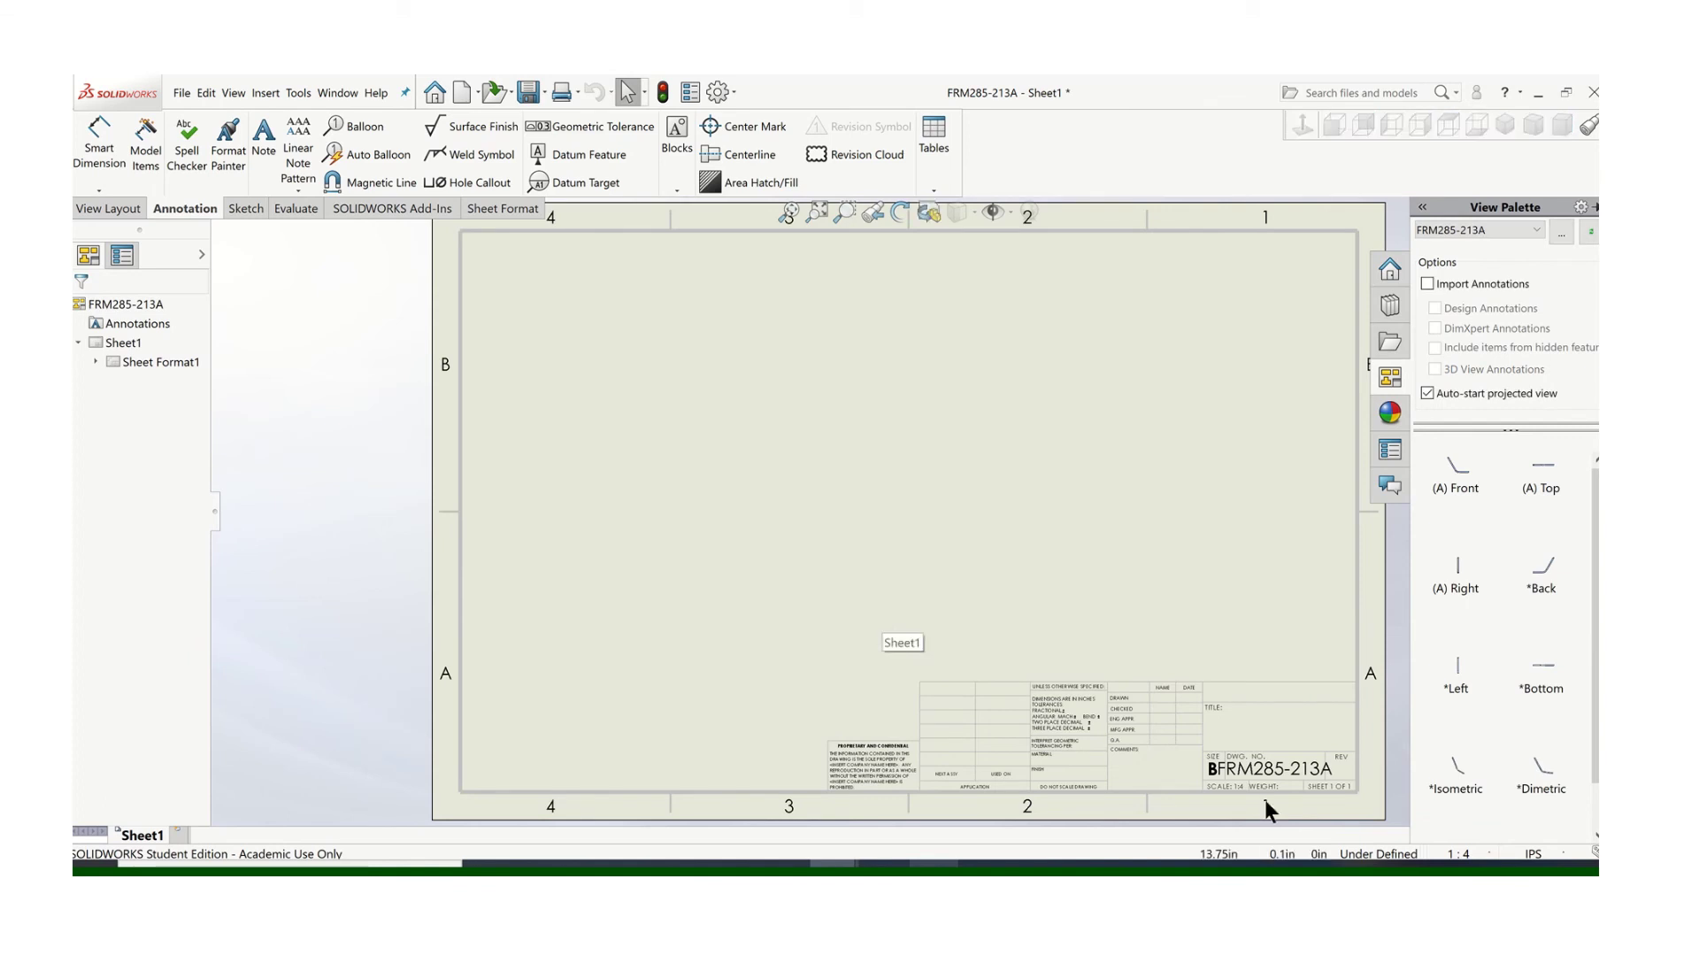
scroll(1290, 785, down, 2)
scroll(1272, 755, down, 2)
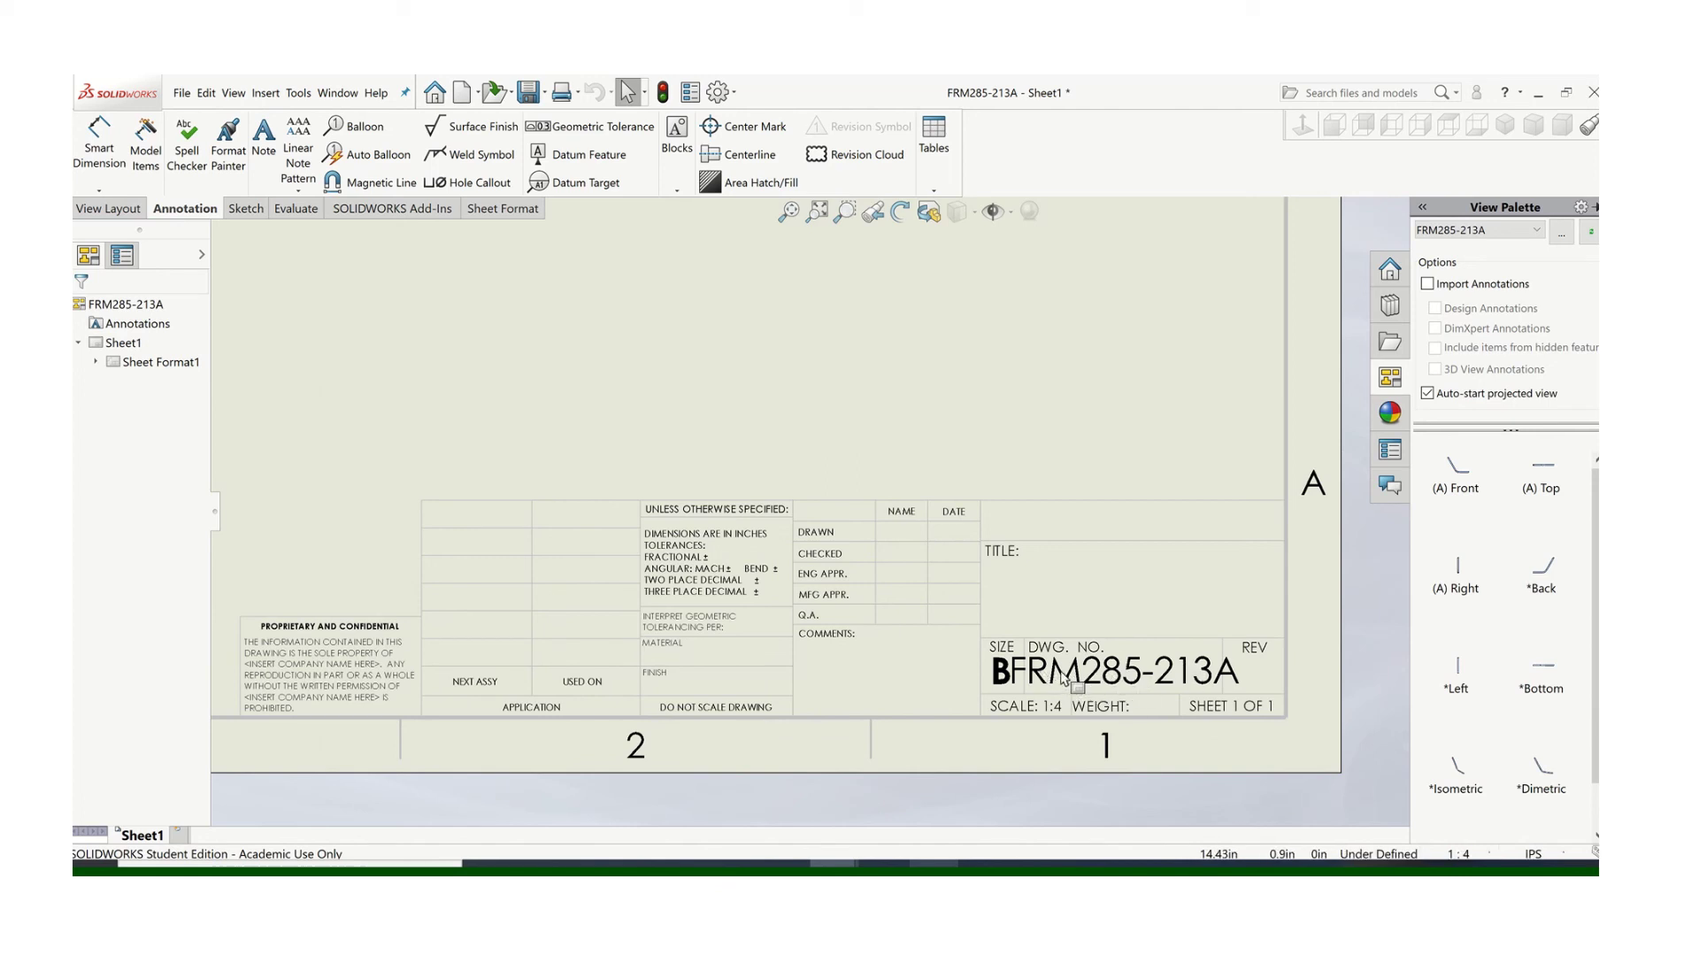
Step: Add a note reading FRONT MAIN TUBE in the title block's TITLE cell
click(264, 141)
click(1000, 561)
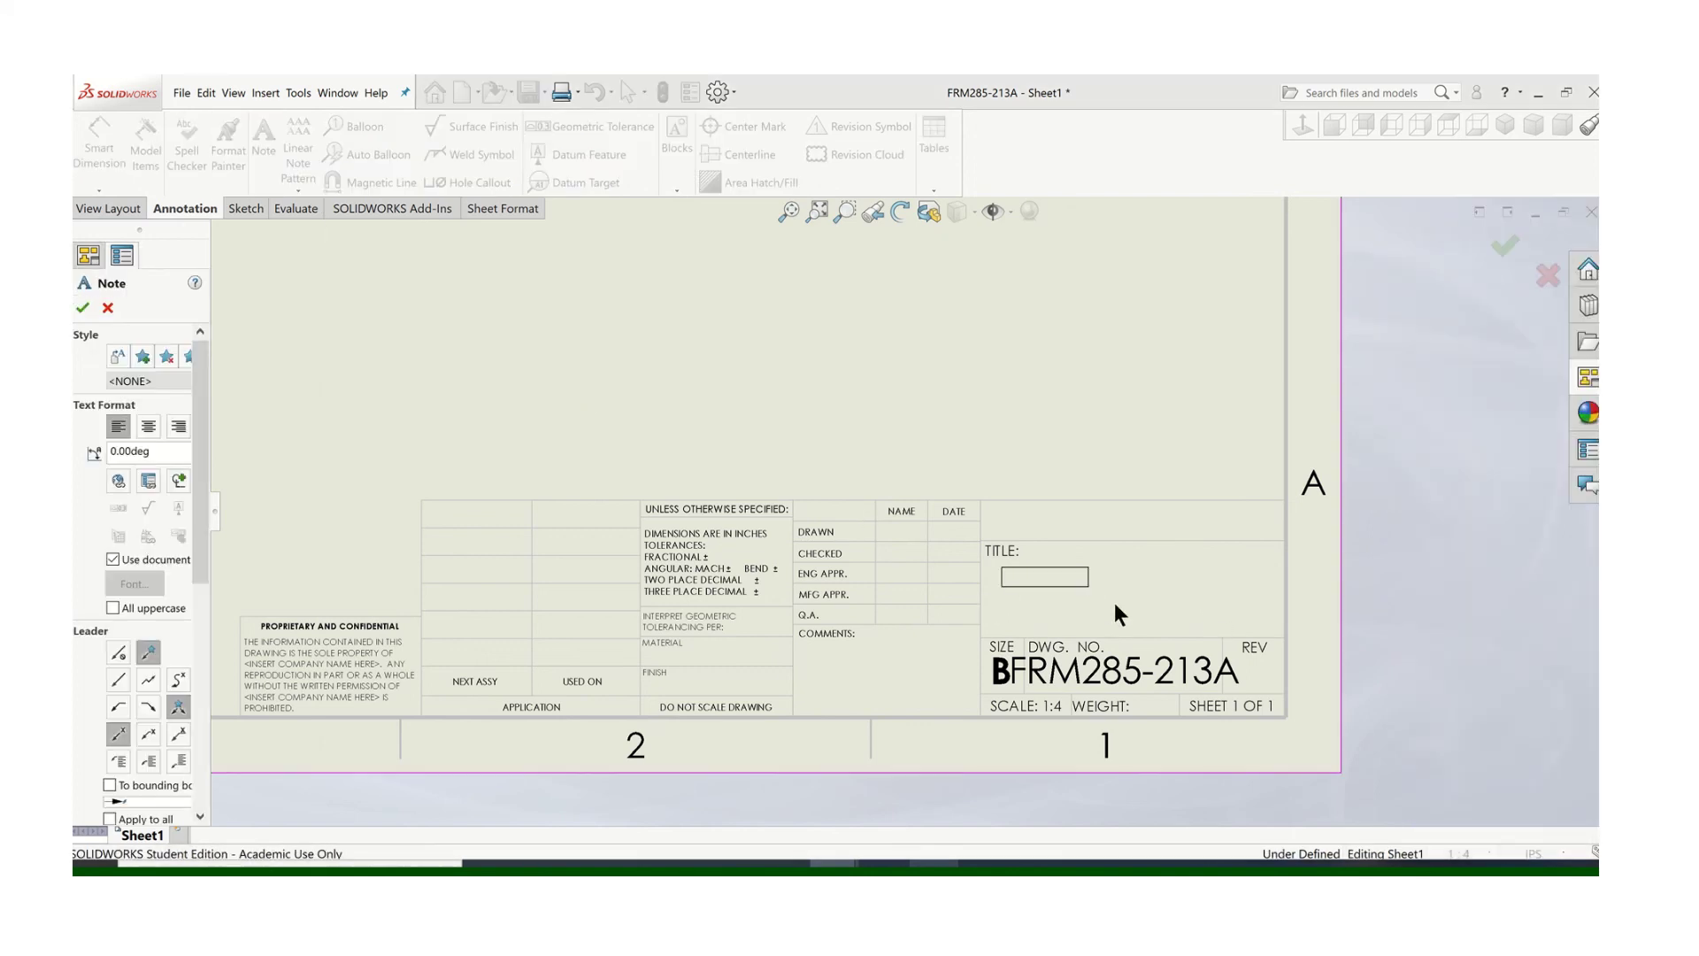
text(XXXXXXX)
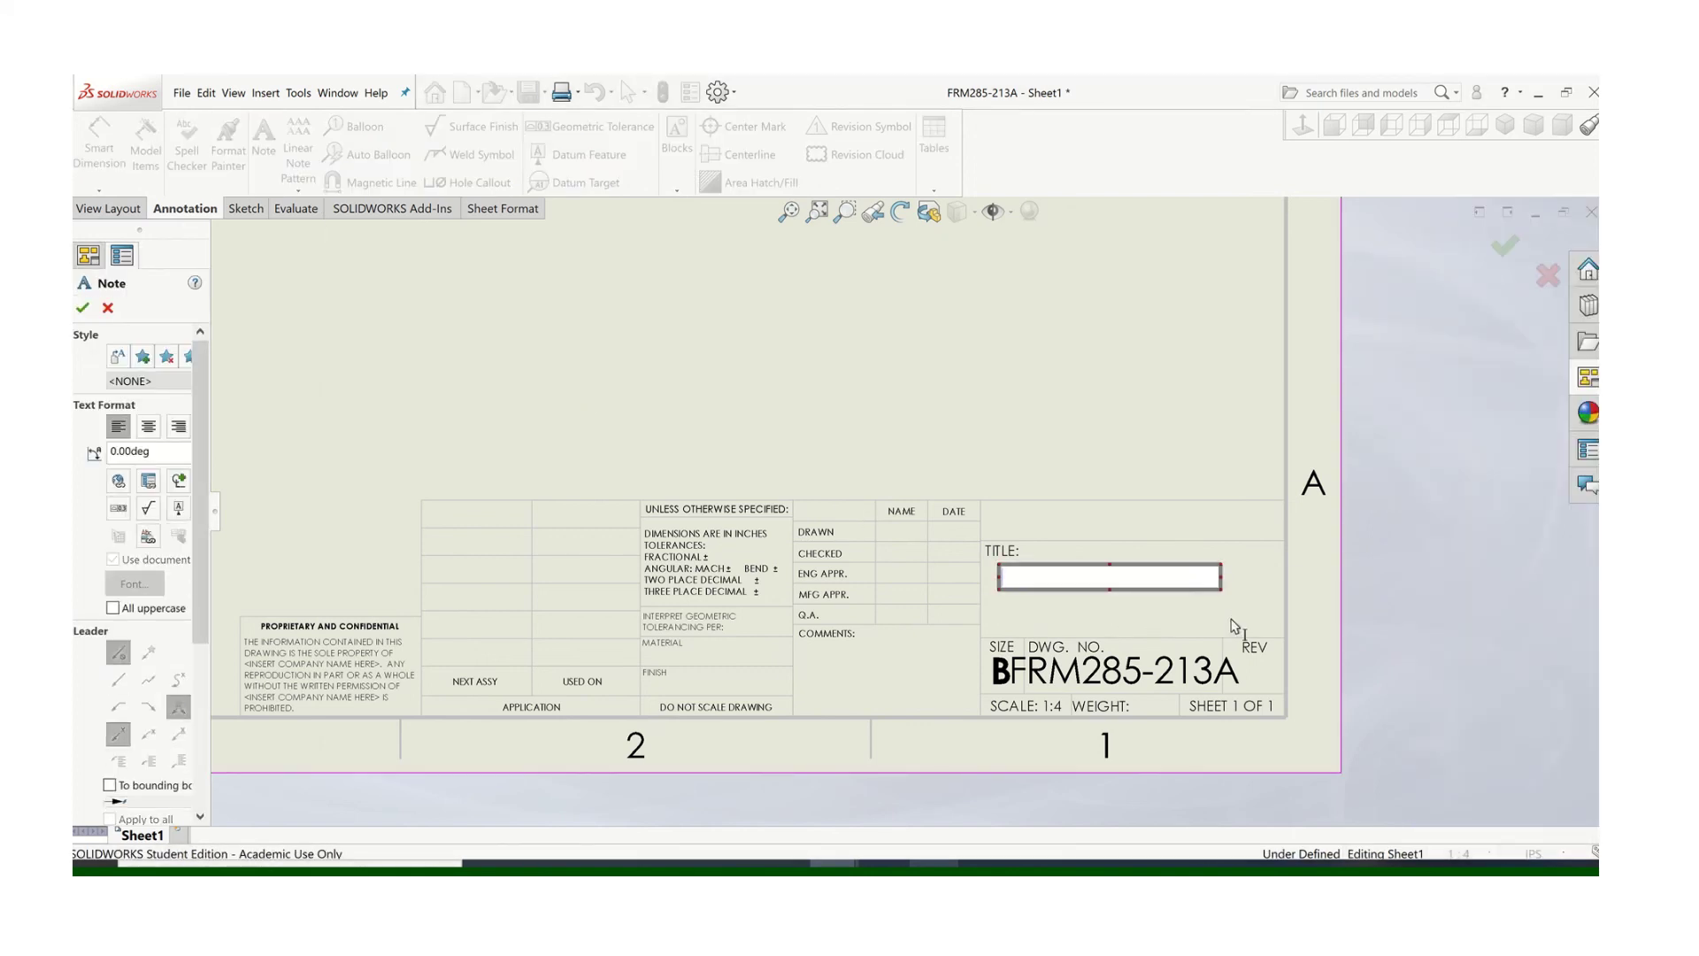
text(F)
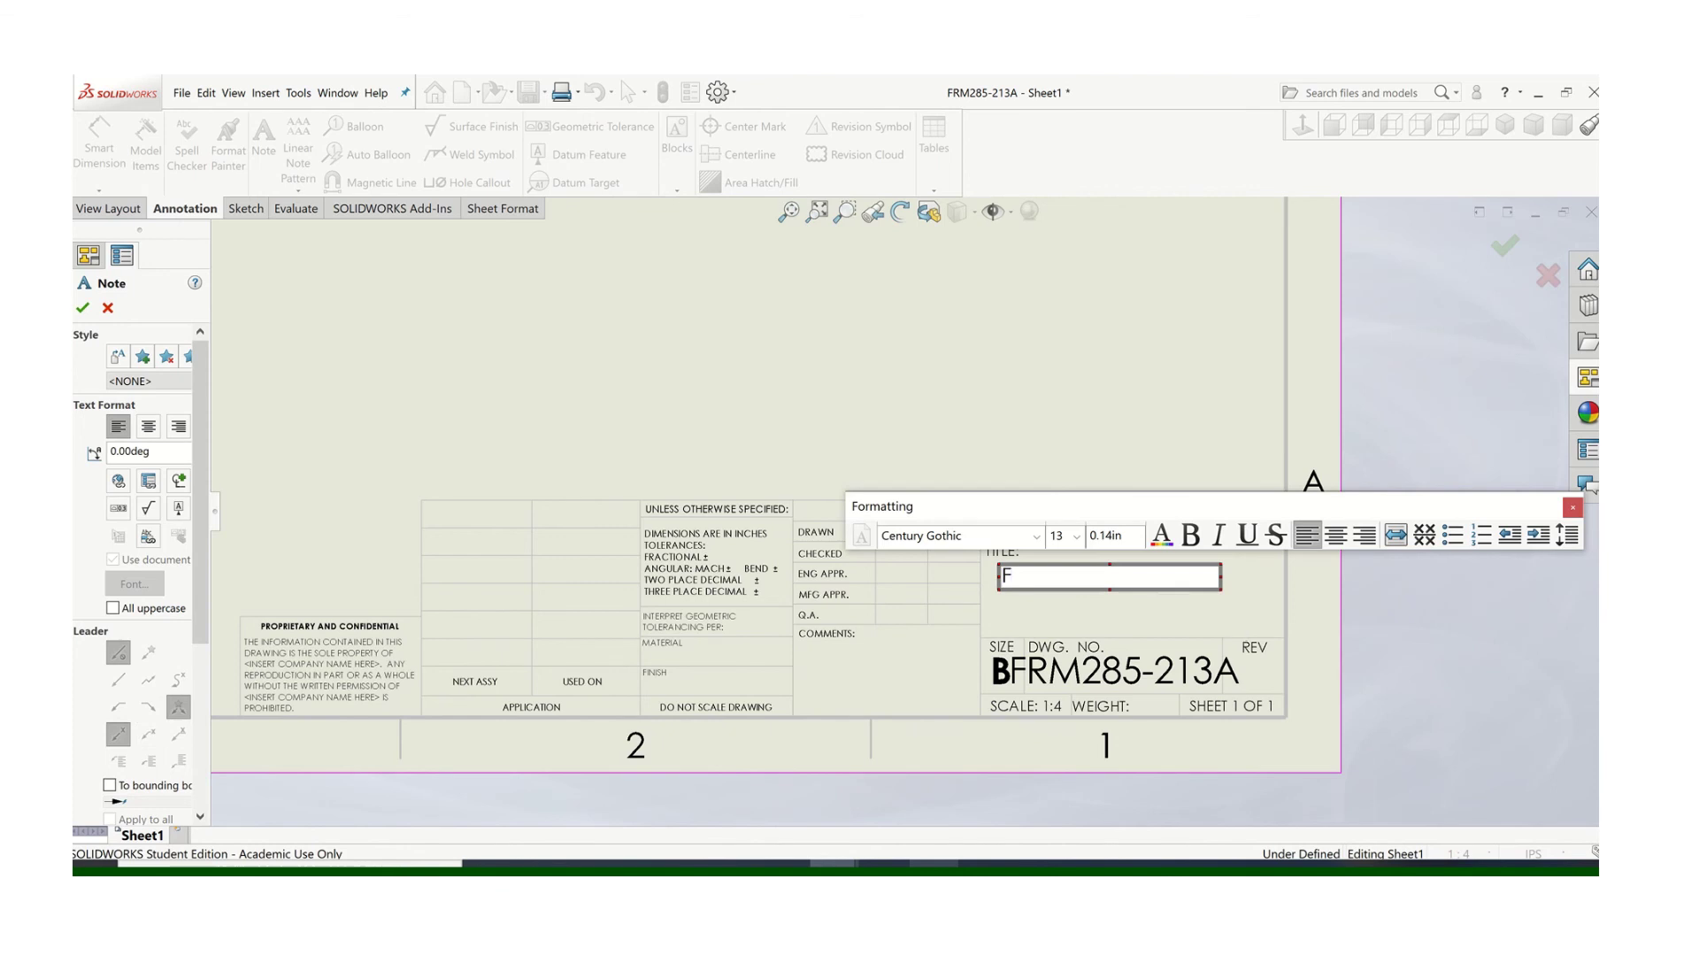
text(RONT NAIN TUBE)
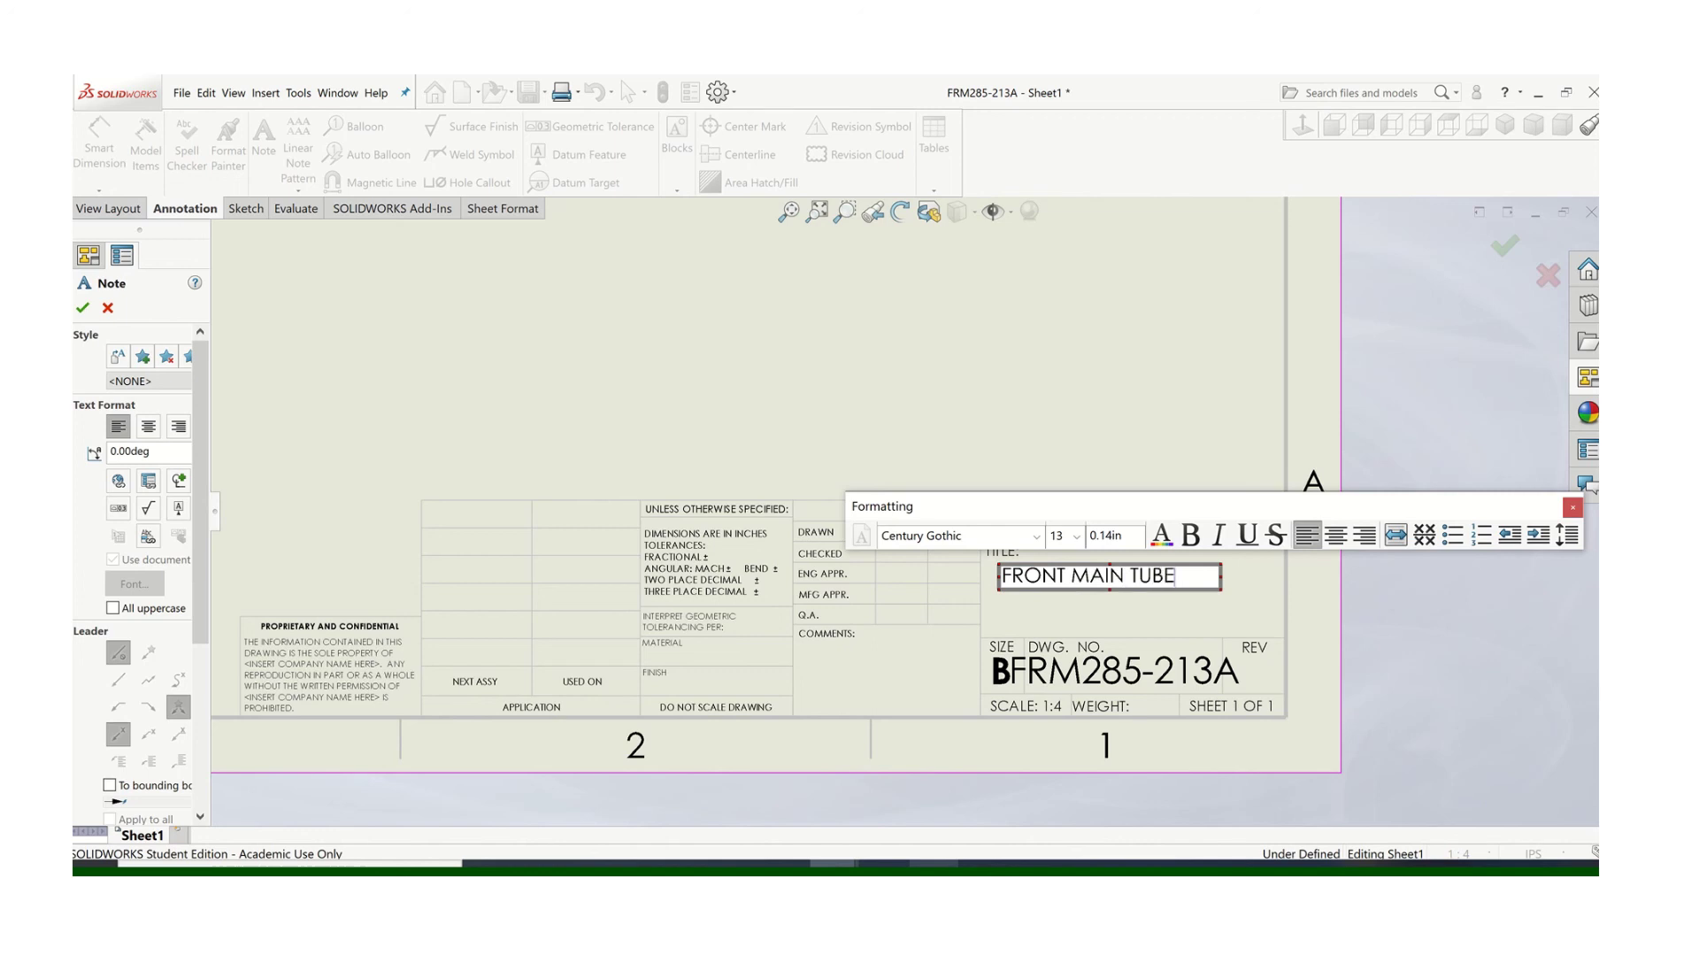
click(1570, 509)
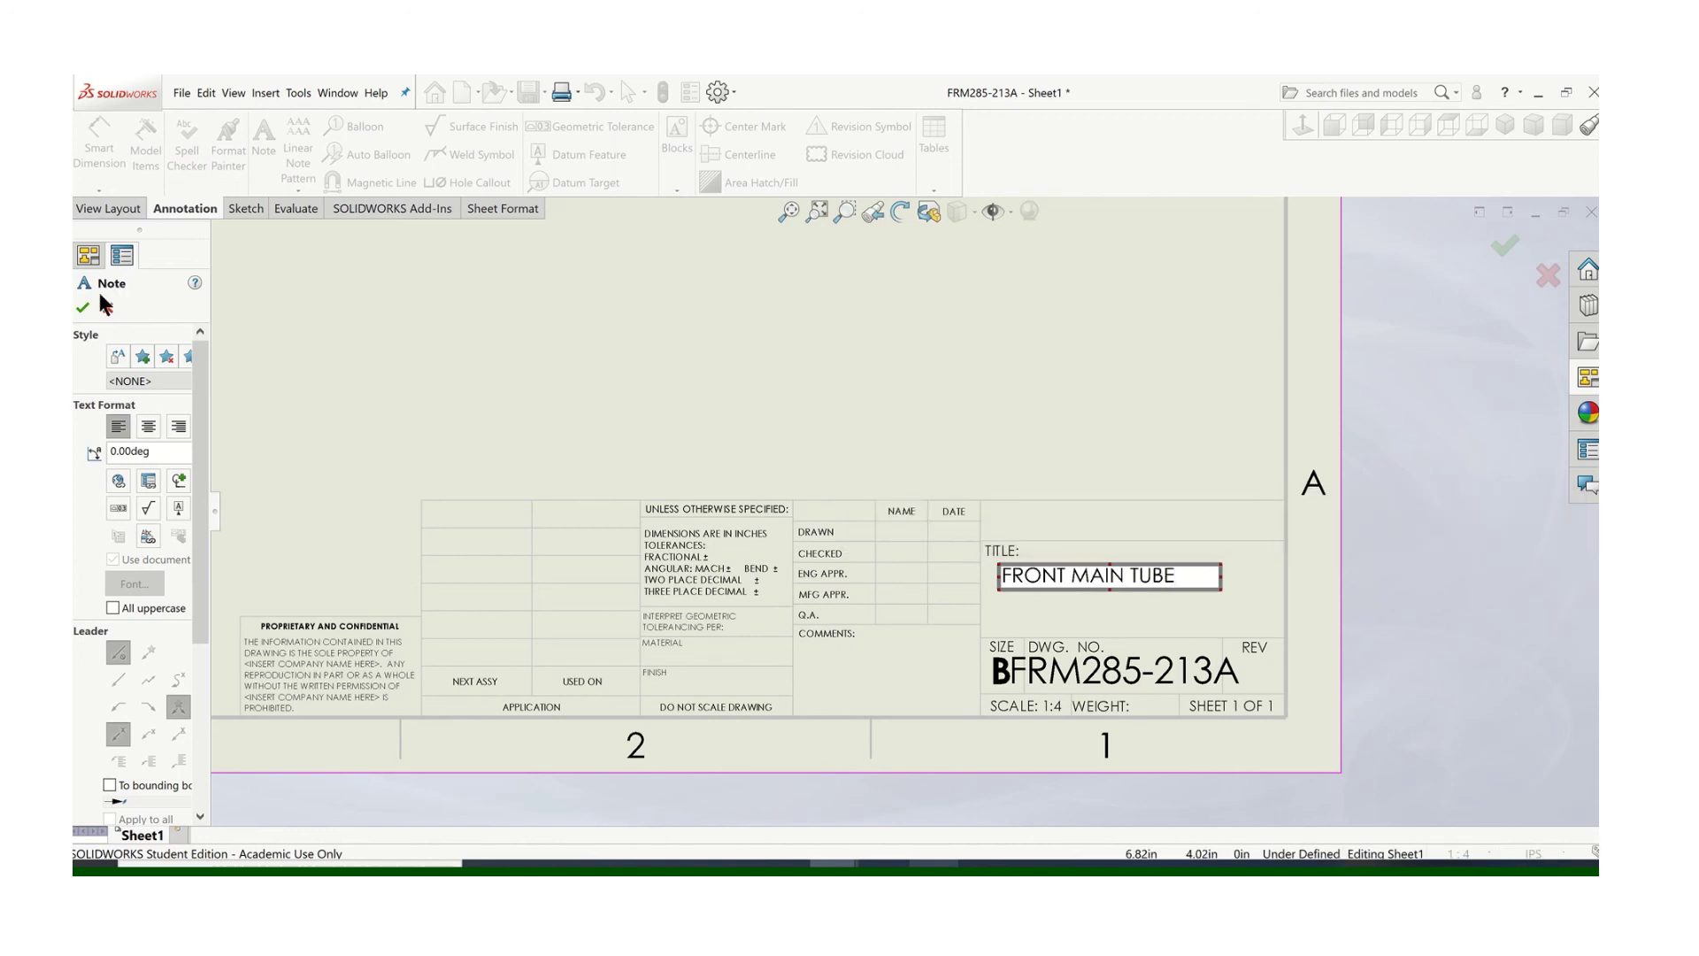
click(83, 307)
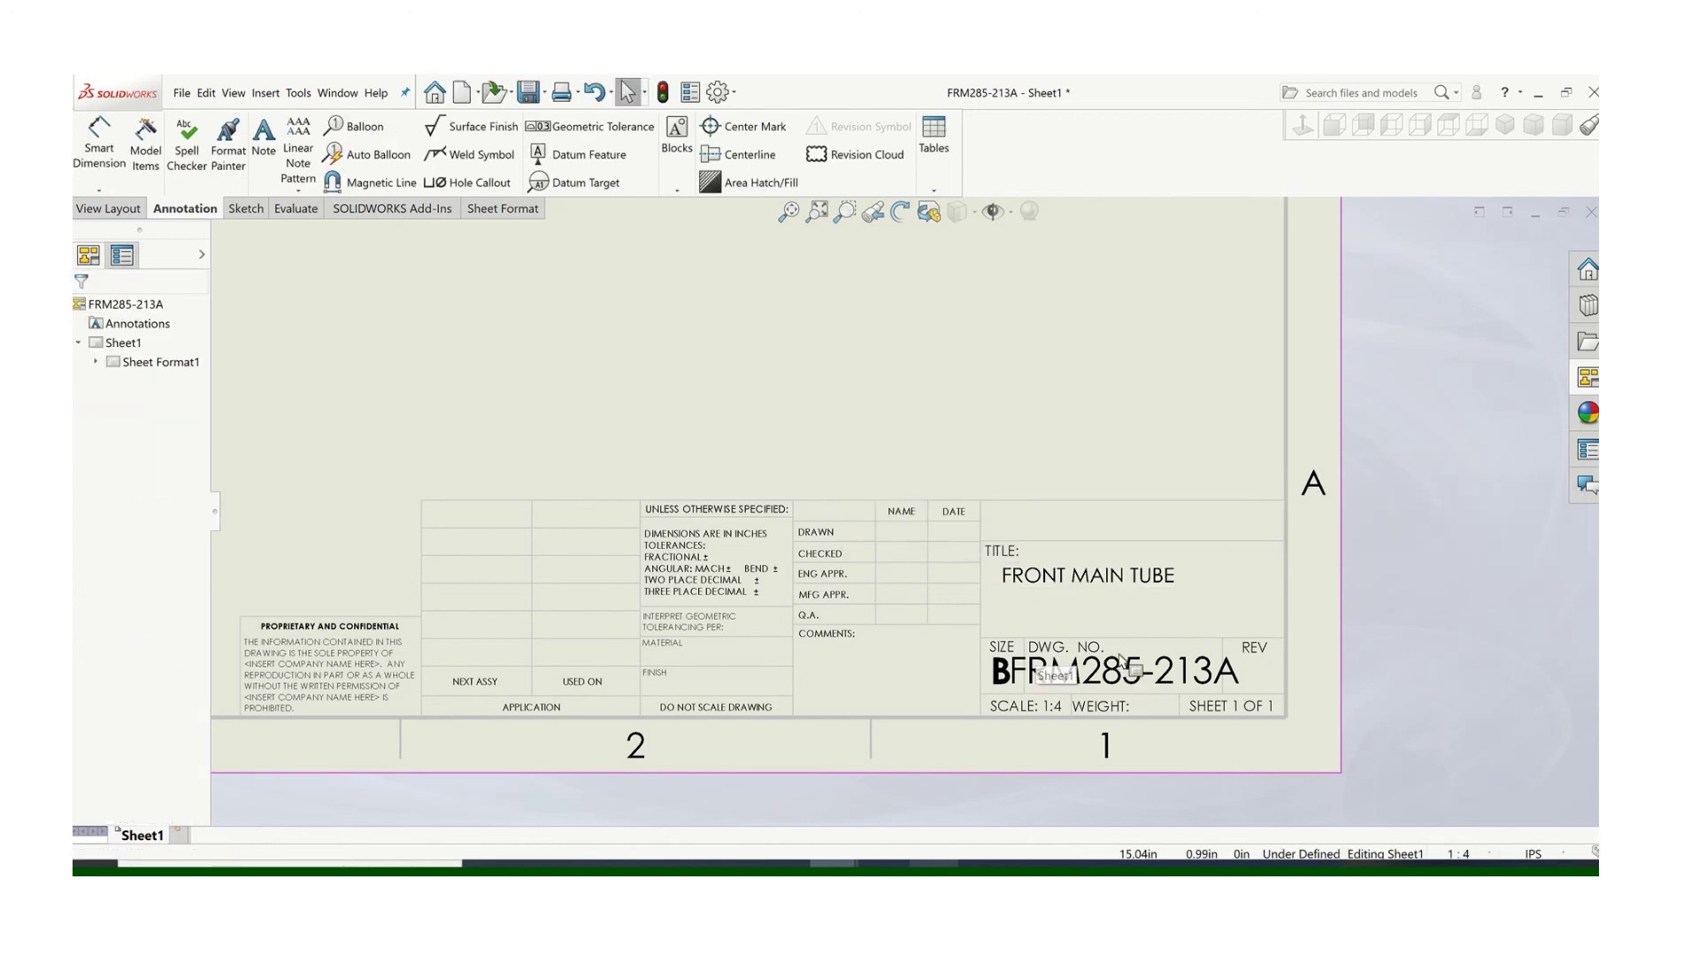
scroll(1006, 666, up, 1)
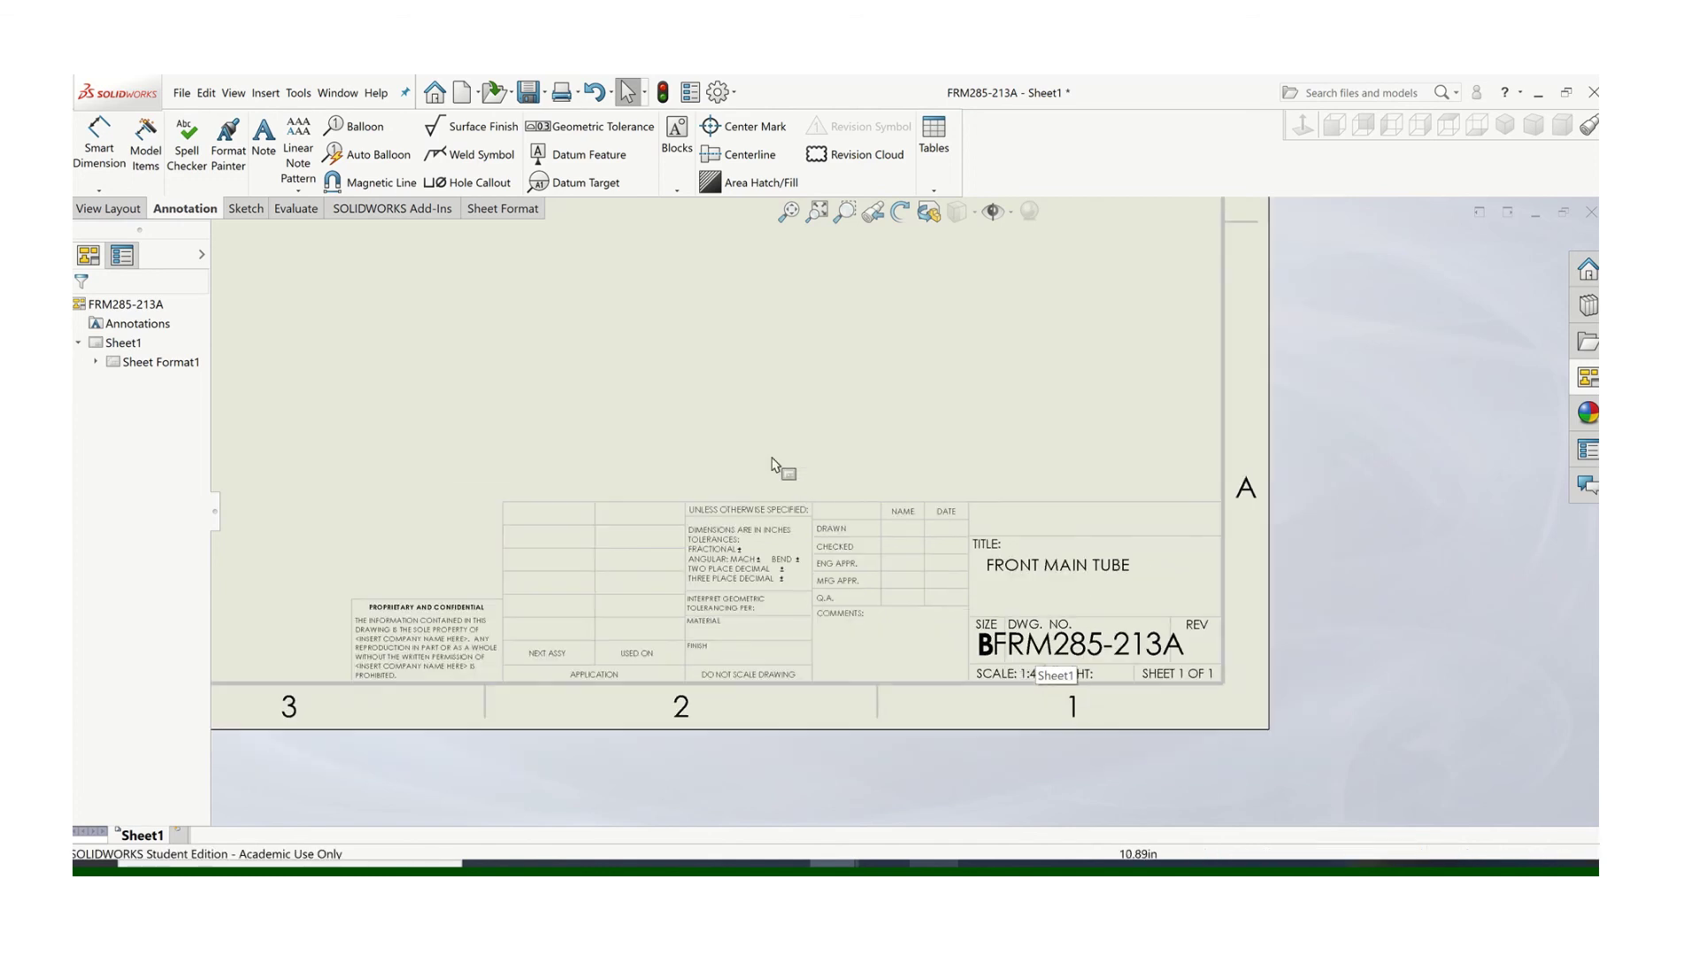
scroll(762, 448, up, 5)
scroll(948, 549, down, 4)
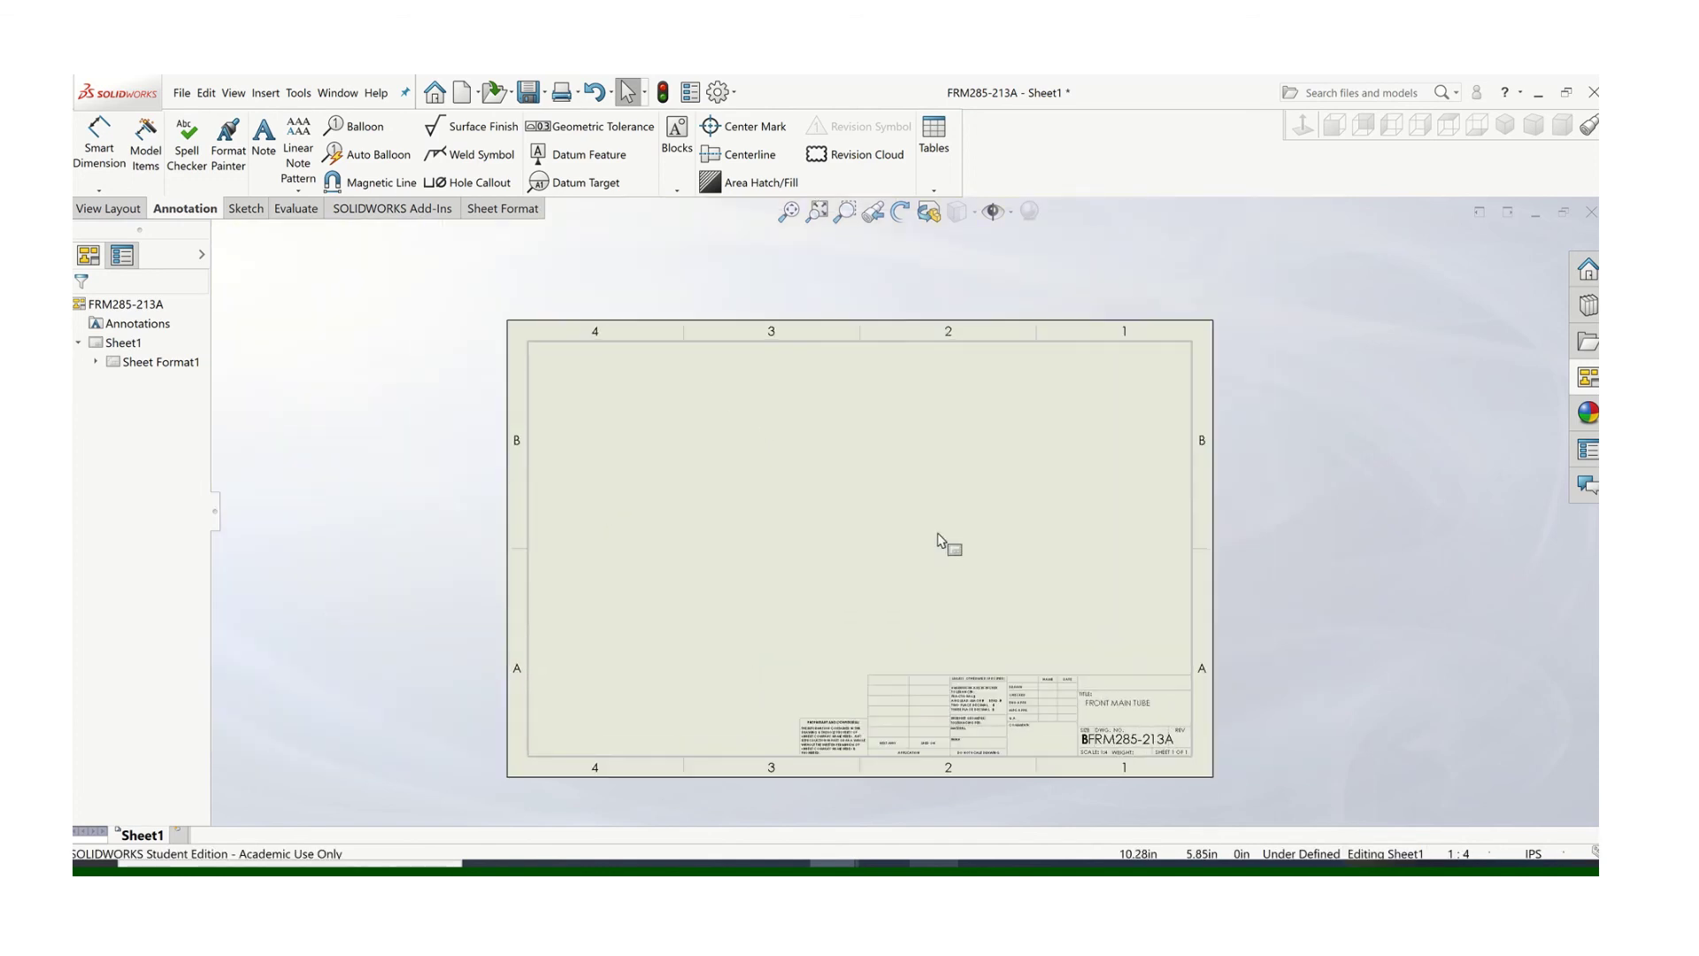
middle_drag(913, 493, 923, 504)
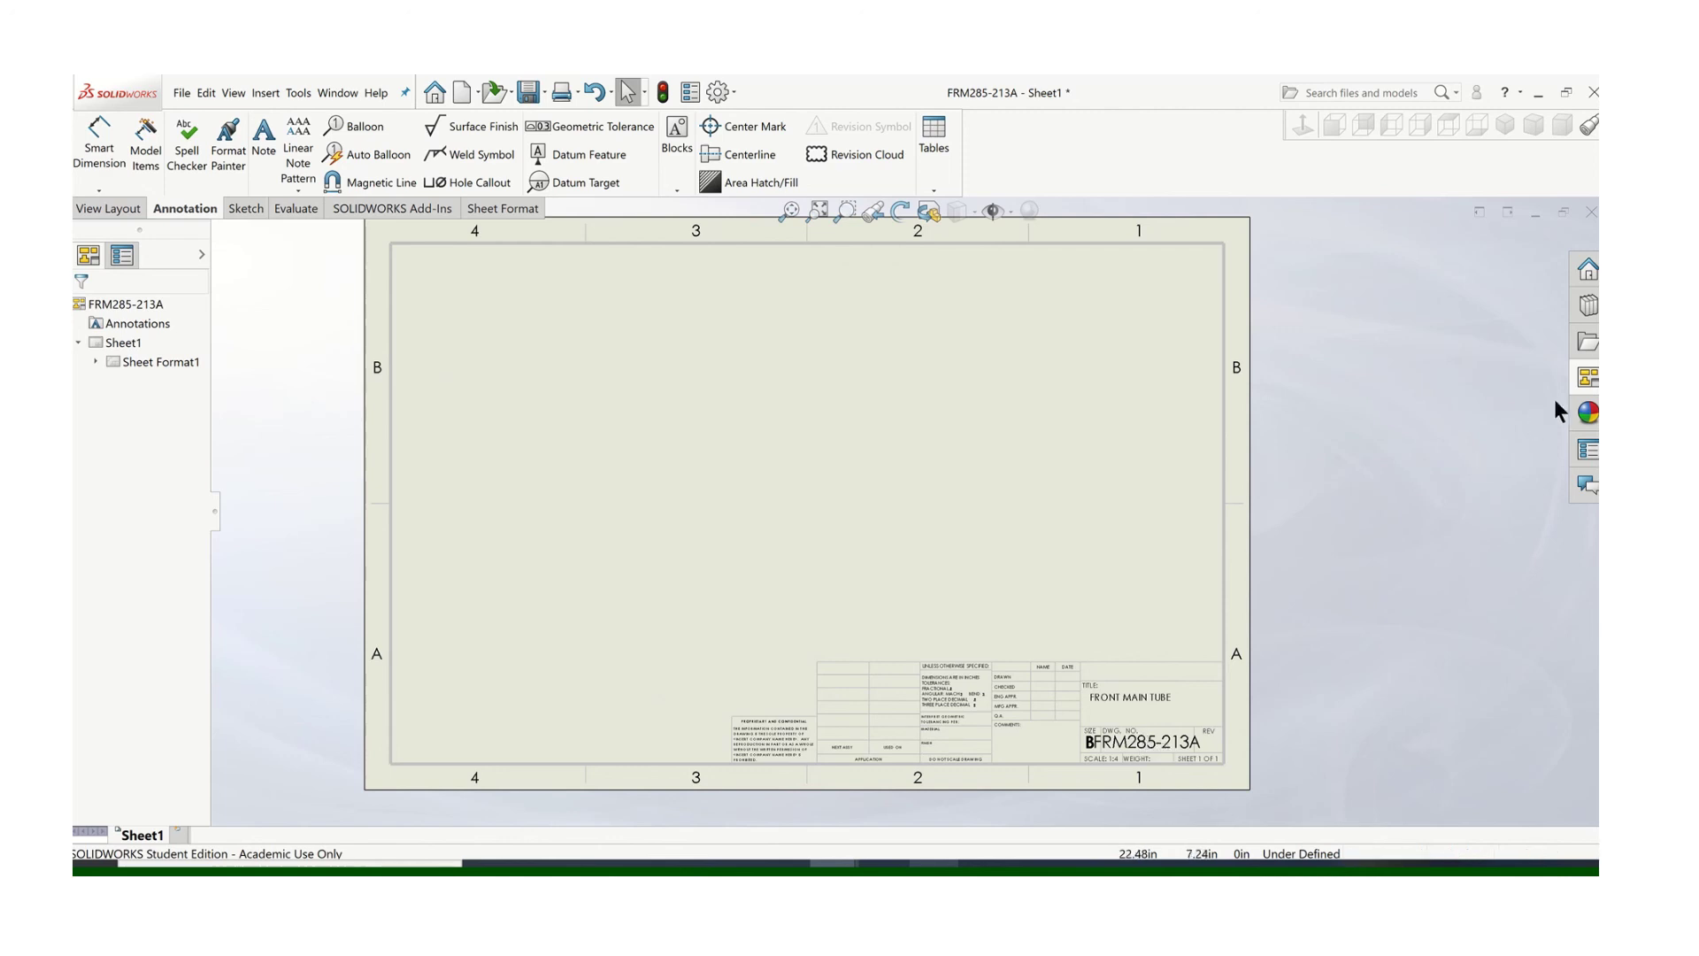
Step: Drag the Front view from the View Palette onto the left side of the sheet
click(1585, 379)
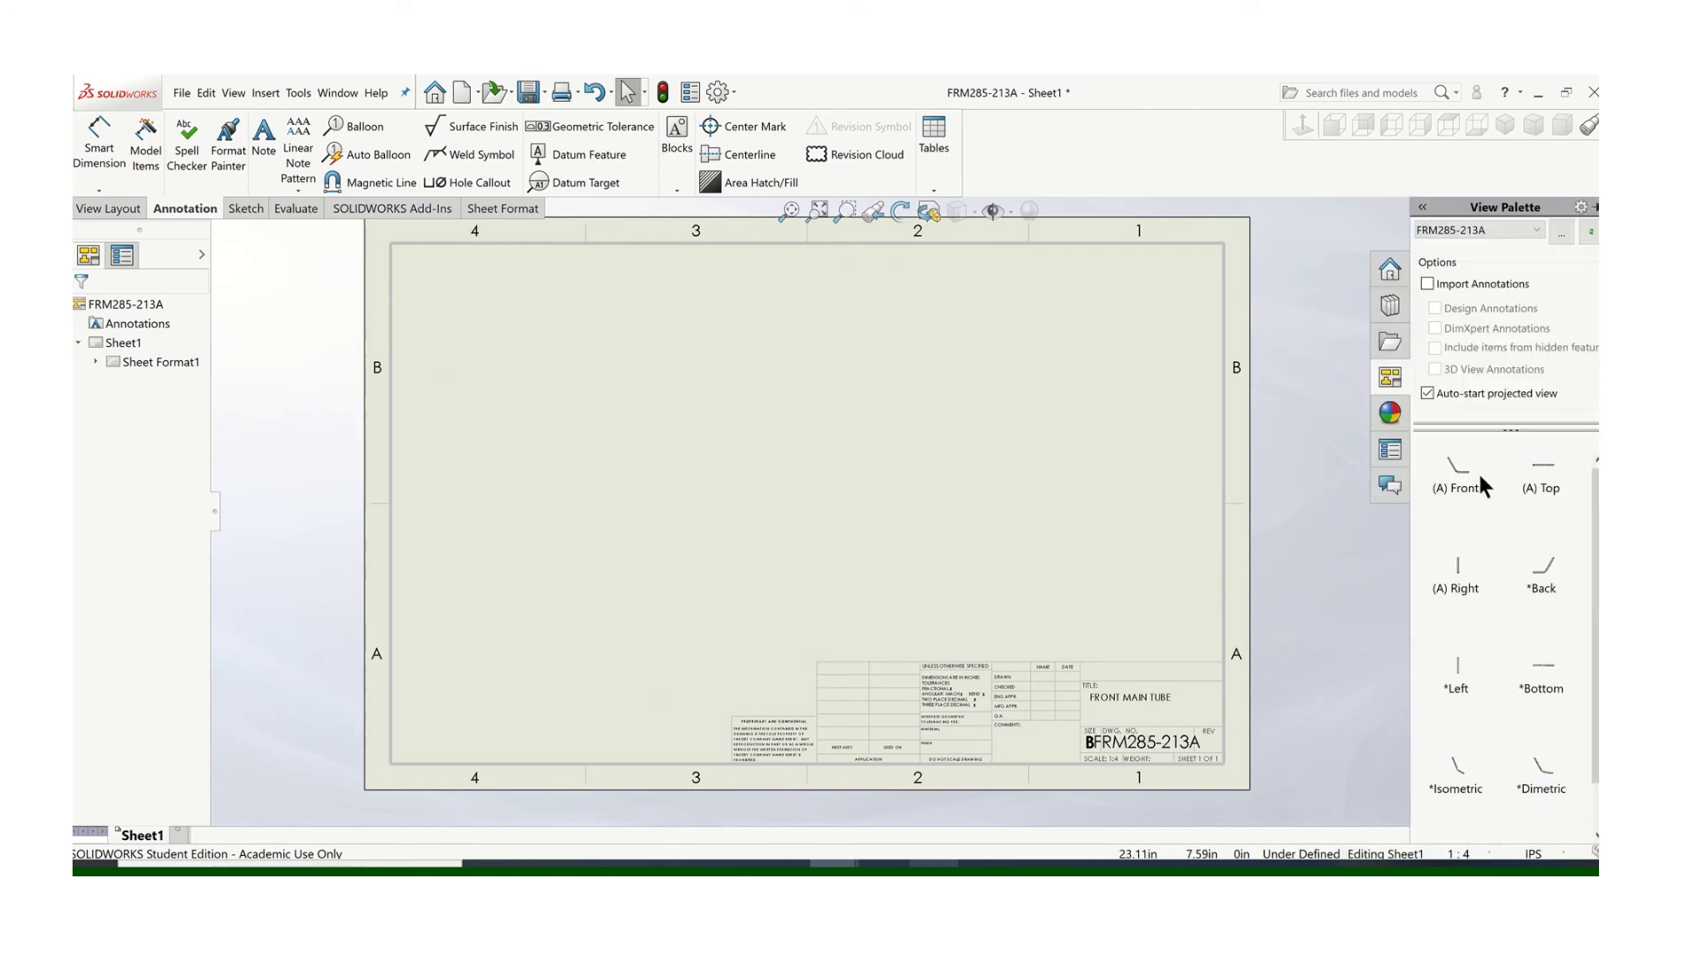
mouse_move(1478, 471)
mouse_down()
mouse_move(1161, 533)
mouse_move(673, 529)
mouse_move(717, 536)
mouse_up()
drag(1452, 475, 645, 514)
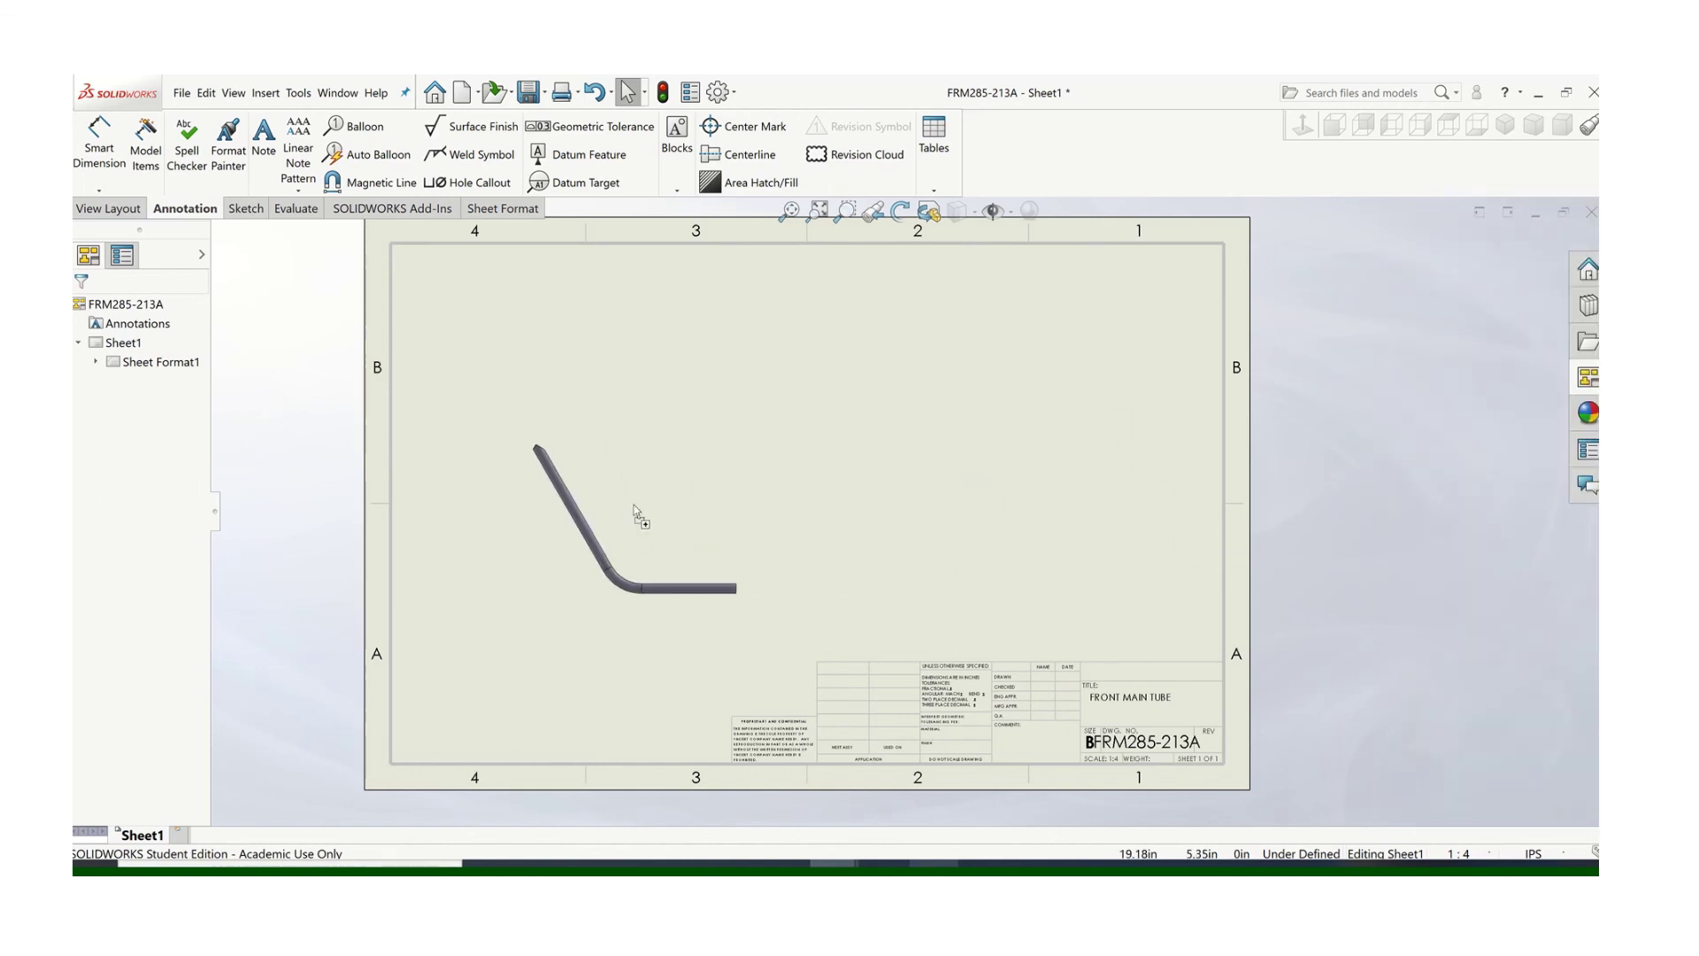
Step: Project top, right and isometric views, moving the isometric to the upper right
click(625, 365)
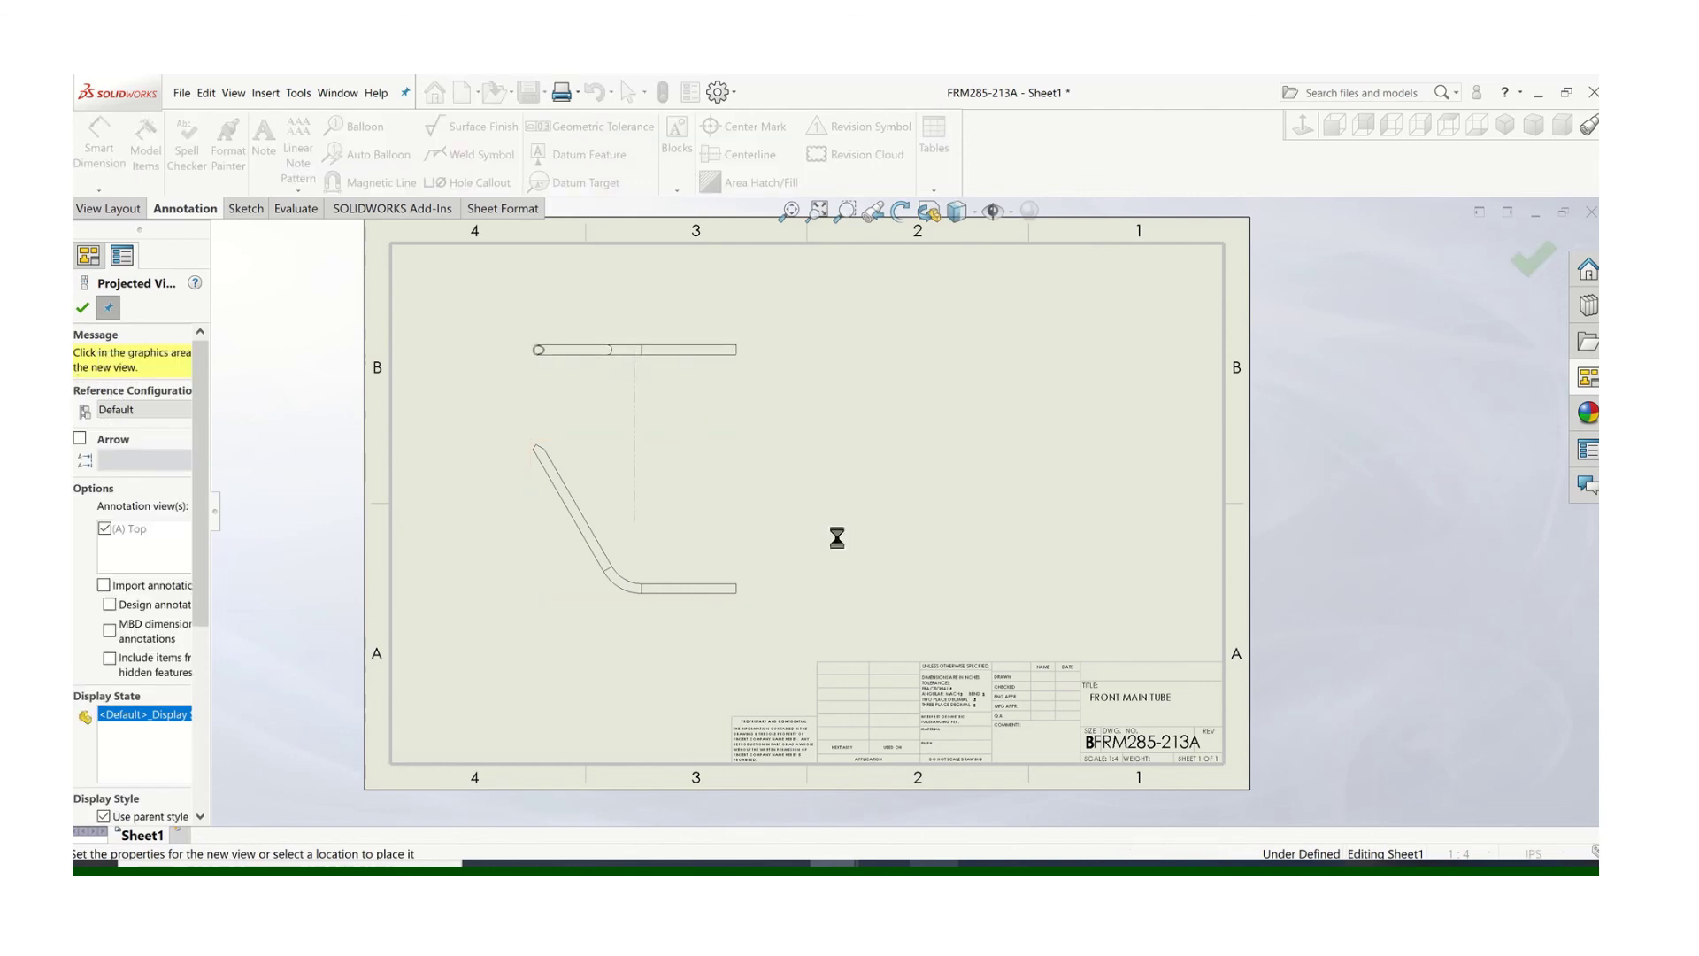
click(884, 551)
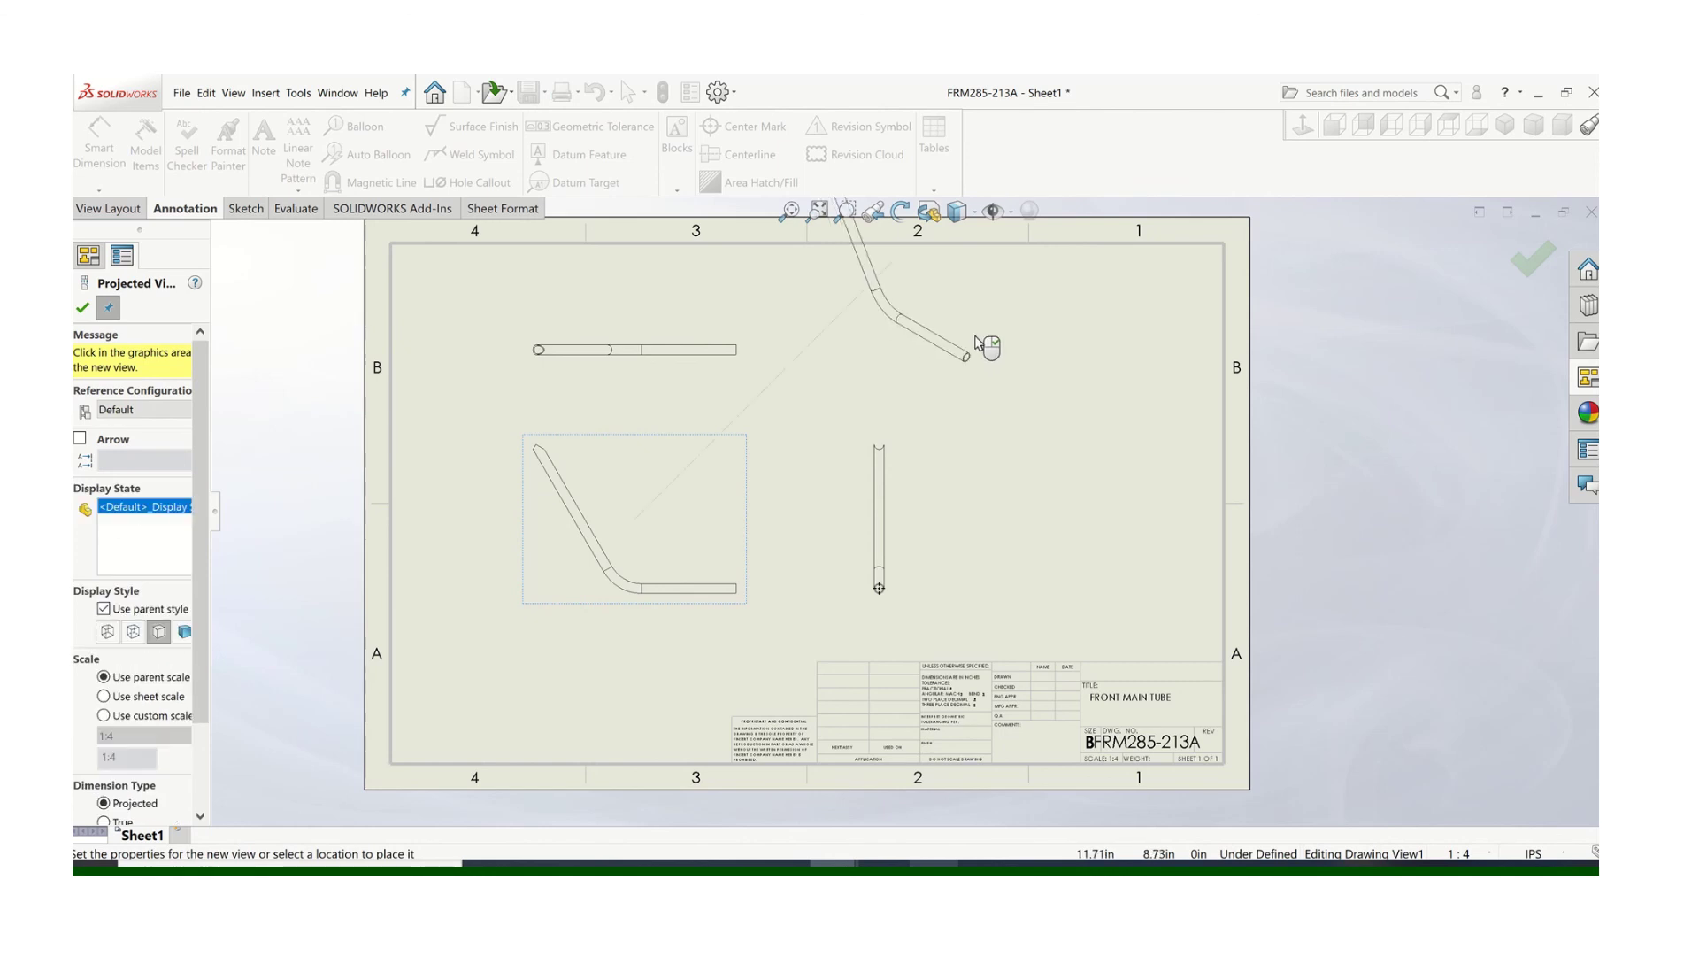
click(989, 352)
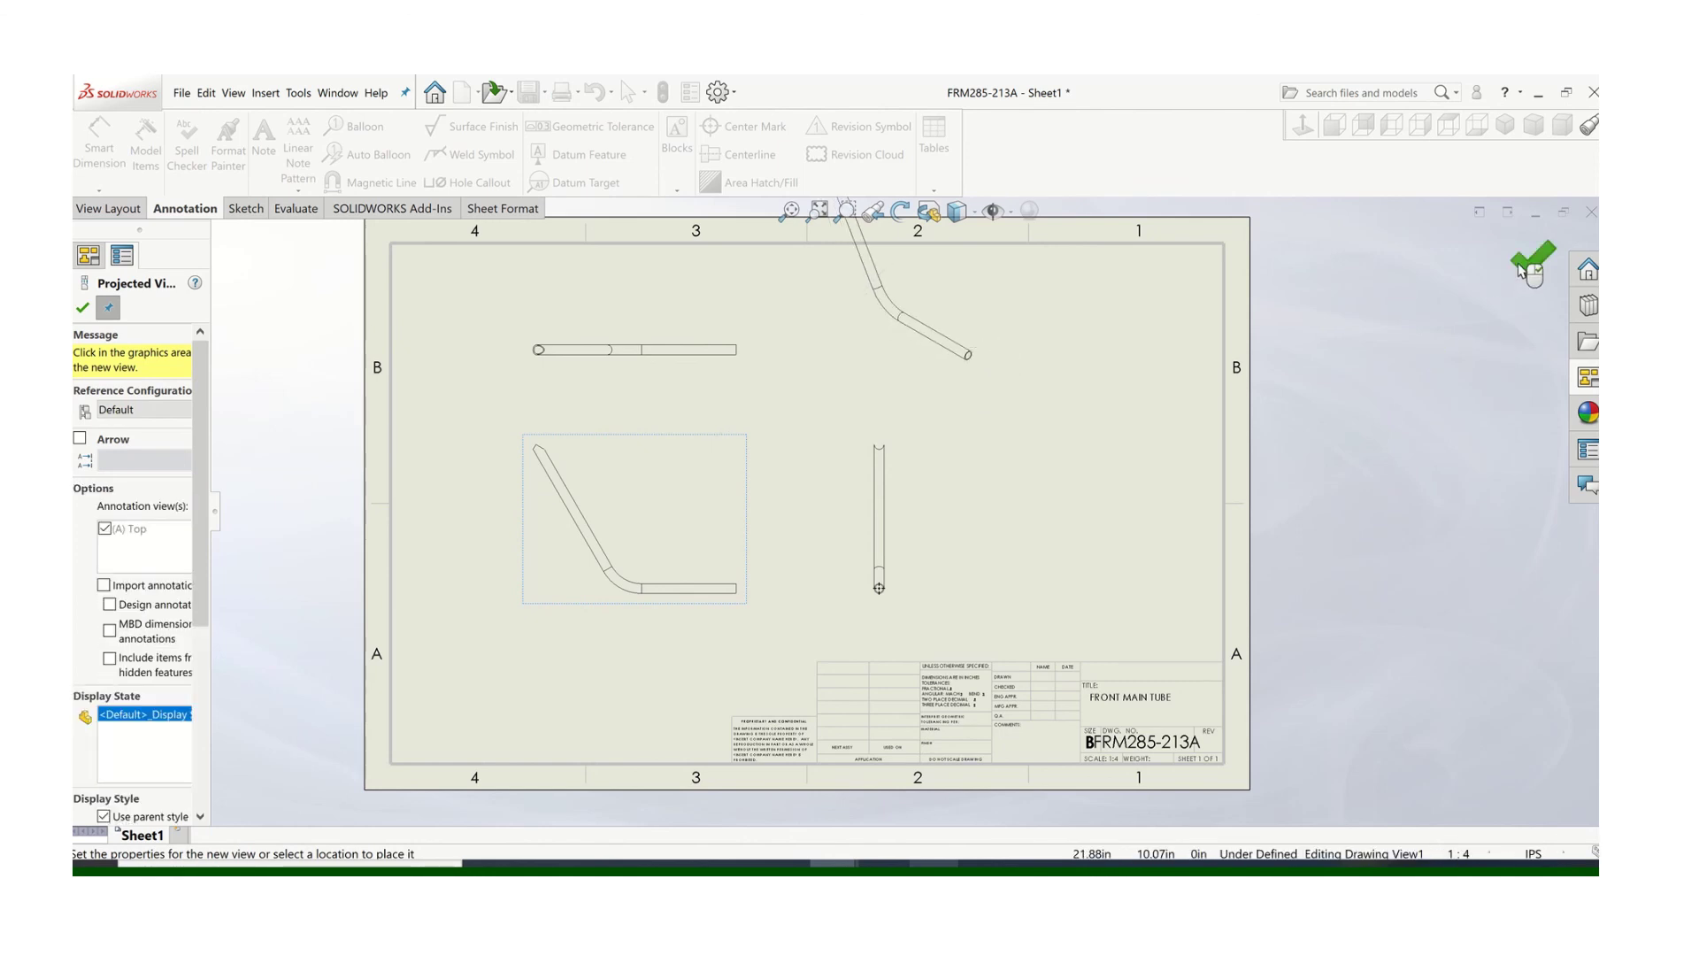
click(1531, 262)
mouse_move(968, 376)
mouse_down()
mouse_move(979, 443)
mouse_move(1089, 435)
mouse_move(1122, 502)
mouse_up()
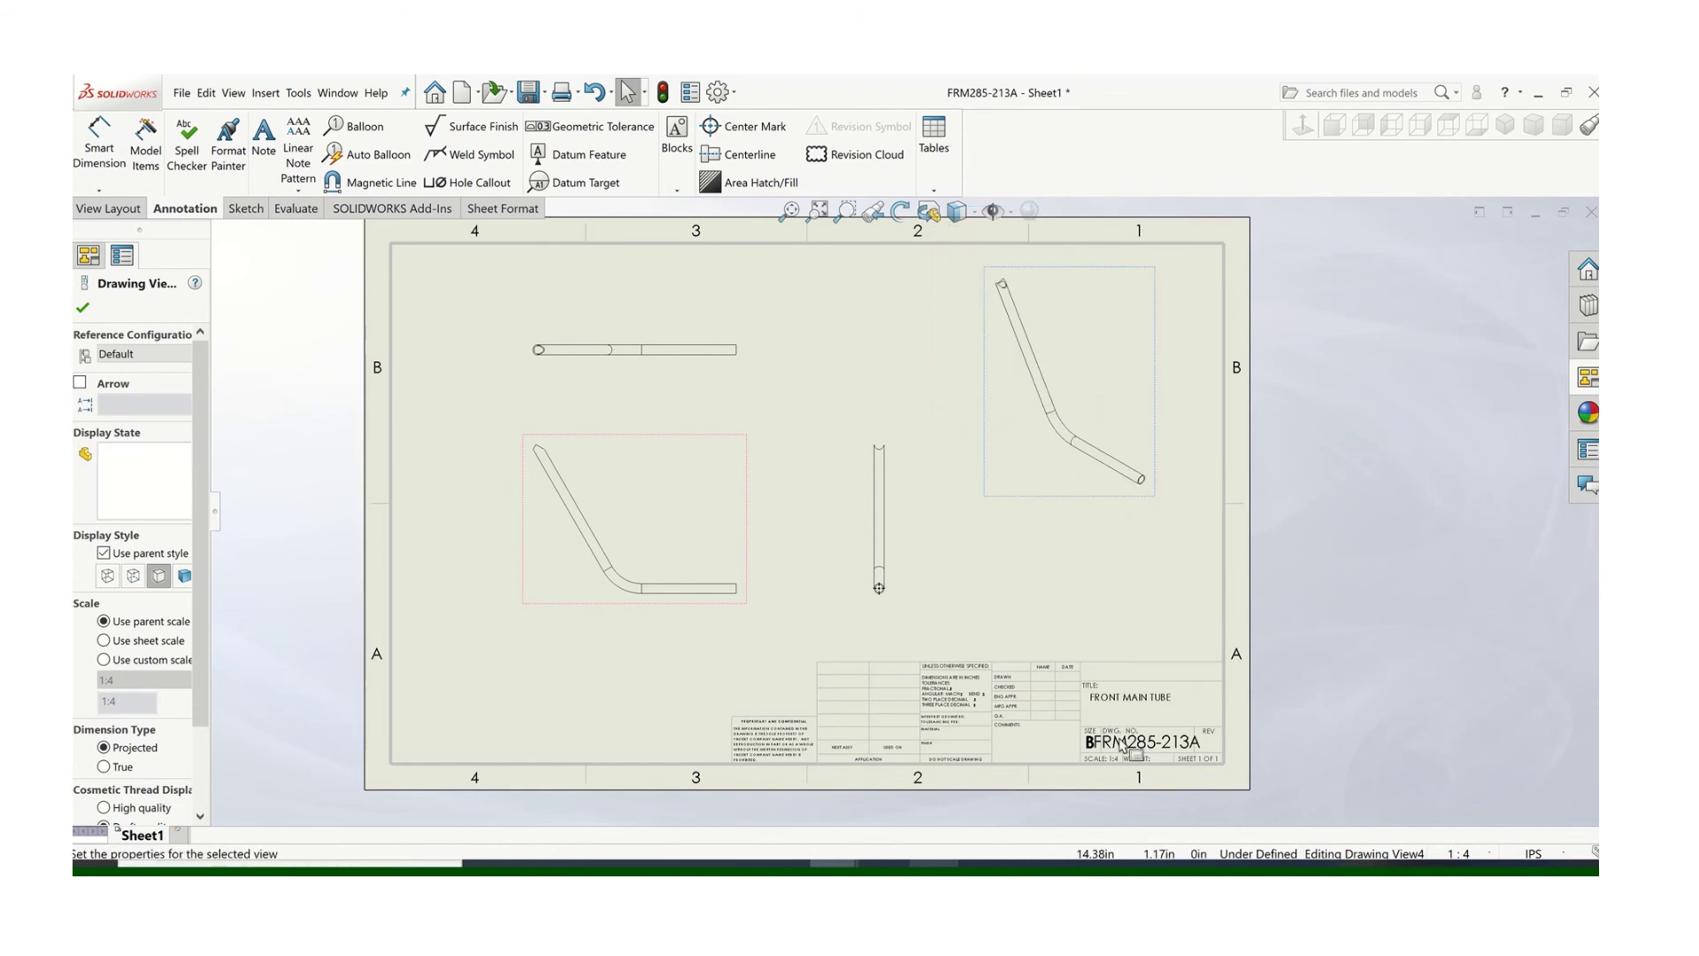
click(82, 308)
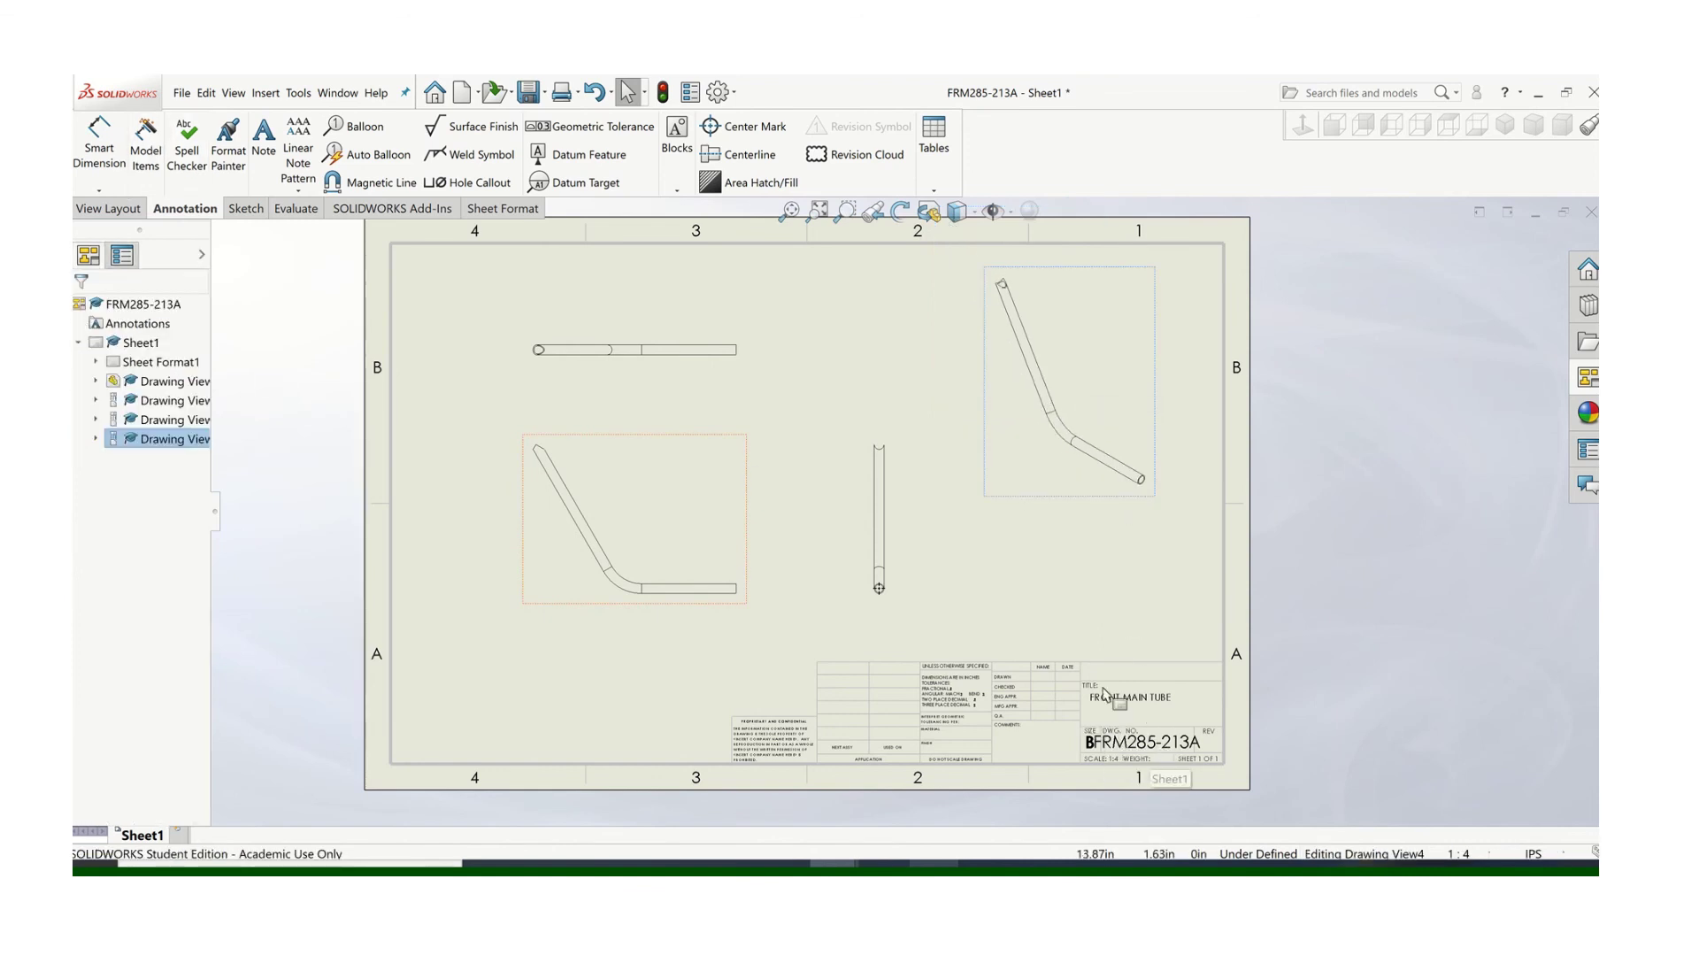
click(181, 92)
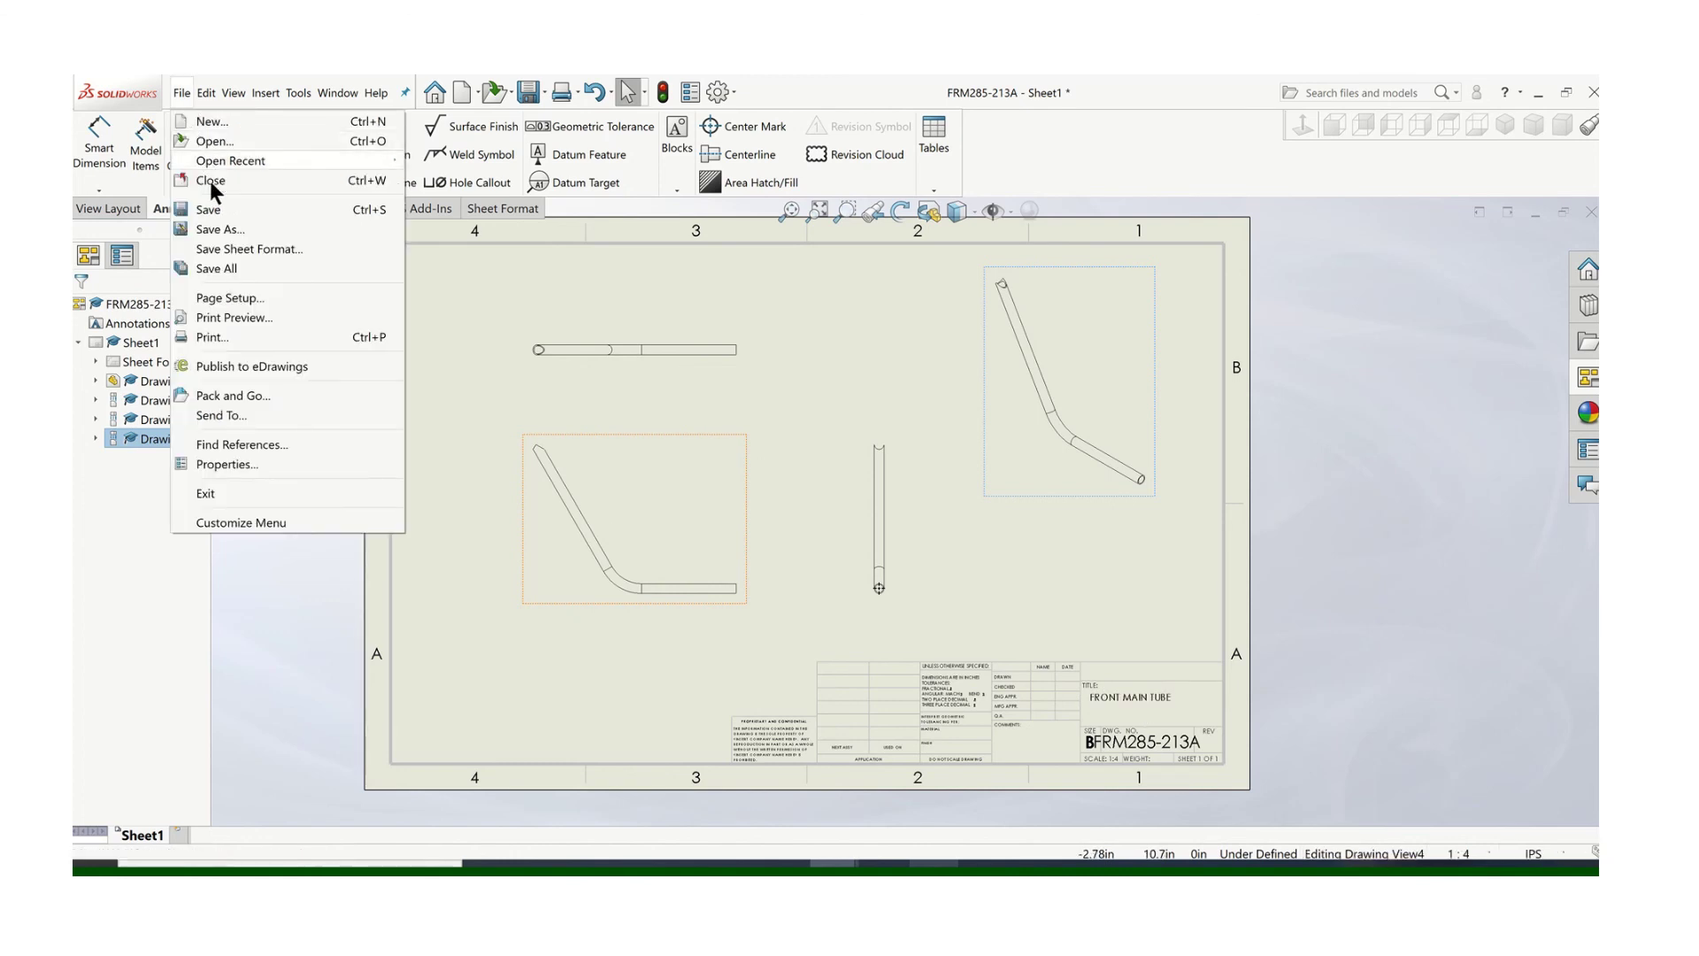
Step: Save the drawing as FRM285-213A and switch back to the FRM285-213A part window
click(220, 229)
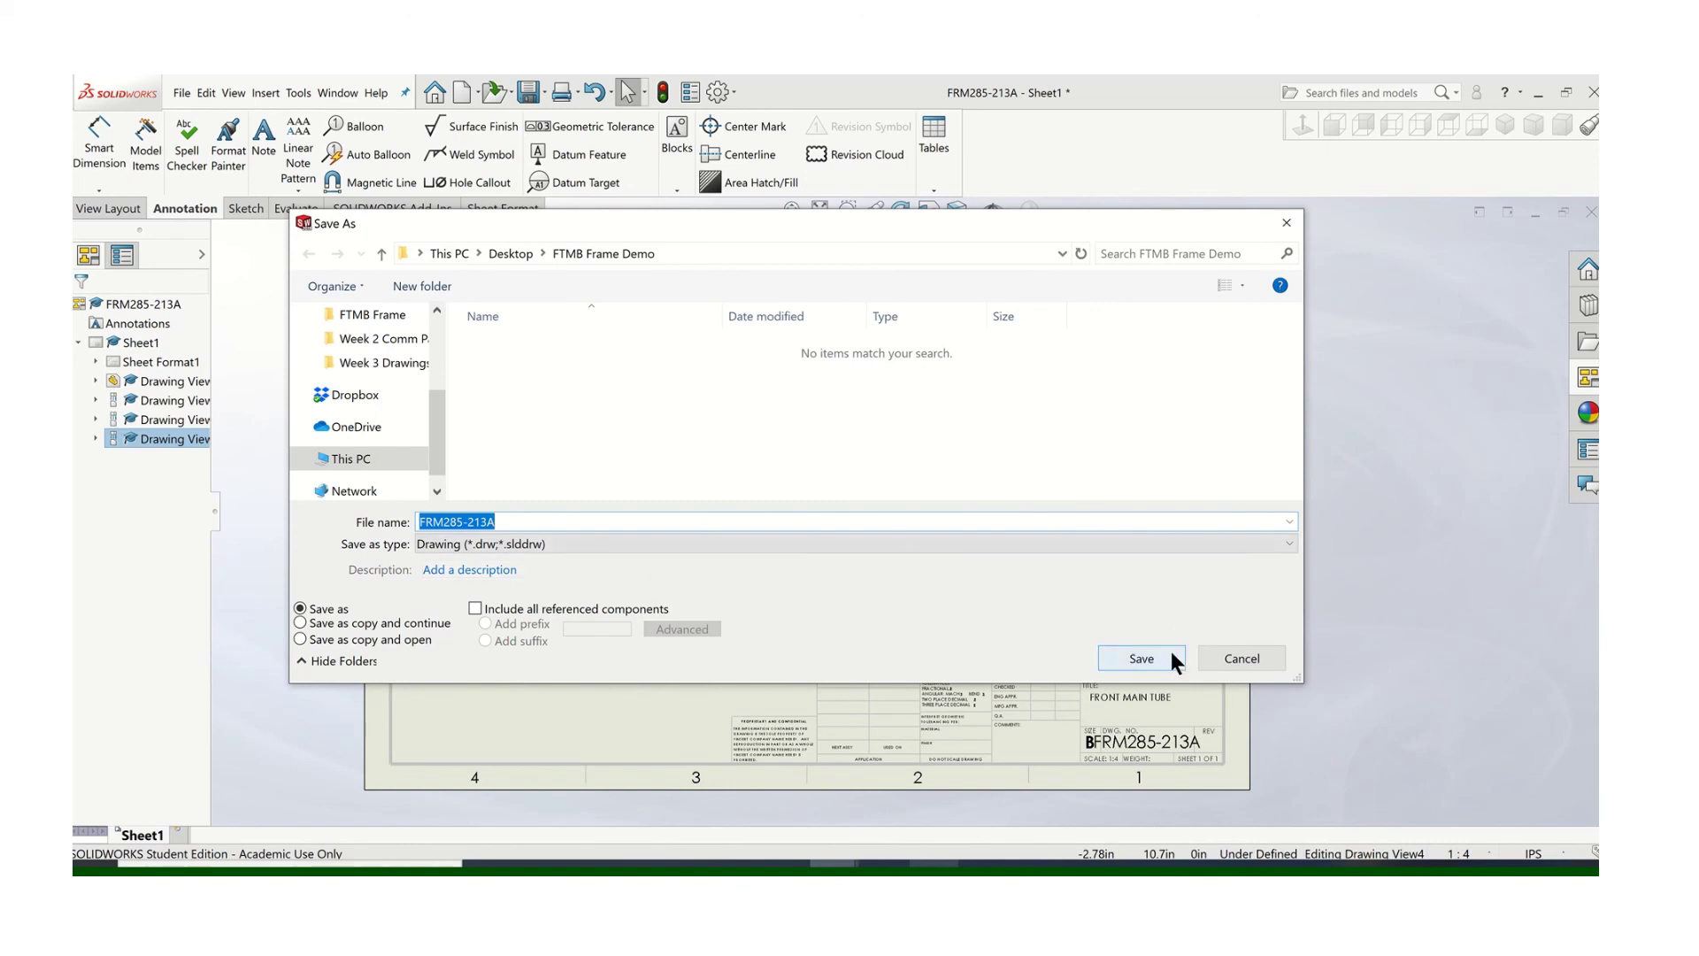
click(1172, 657)
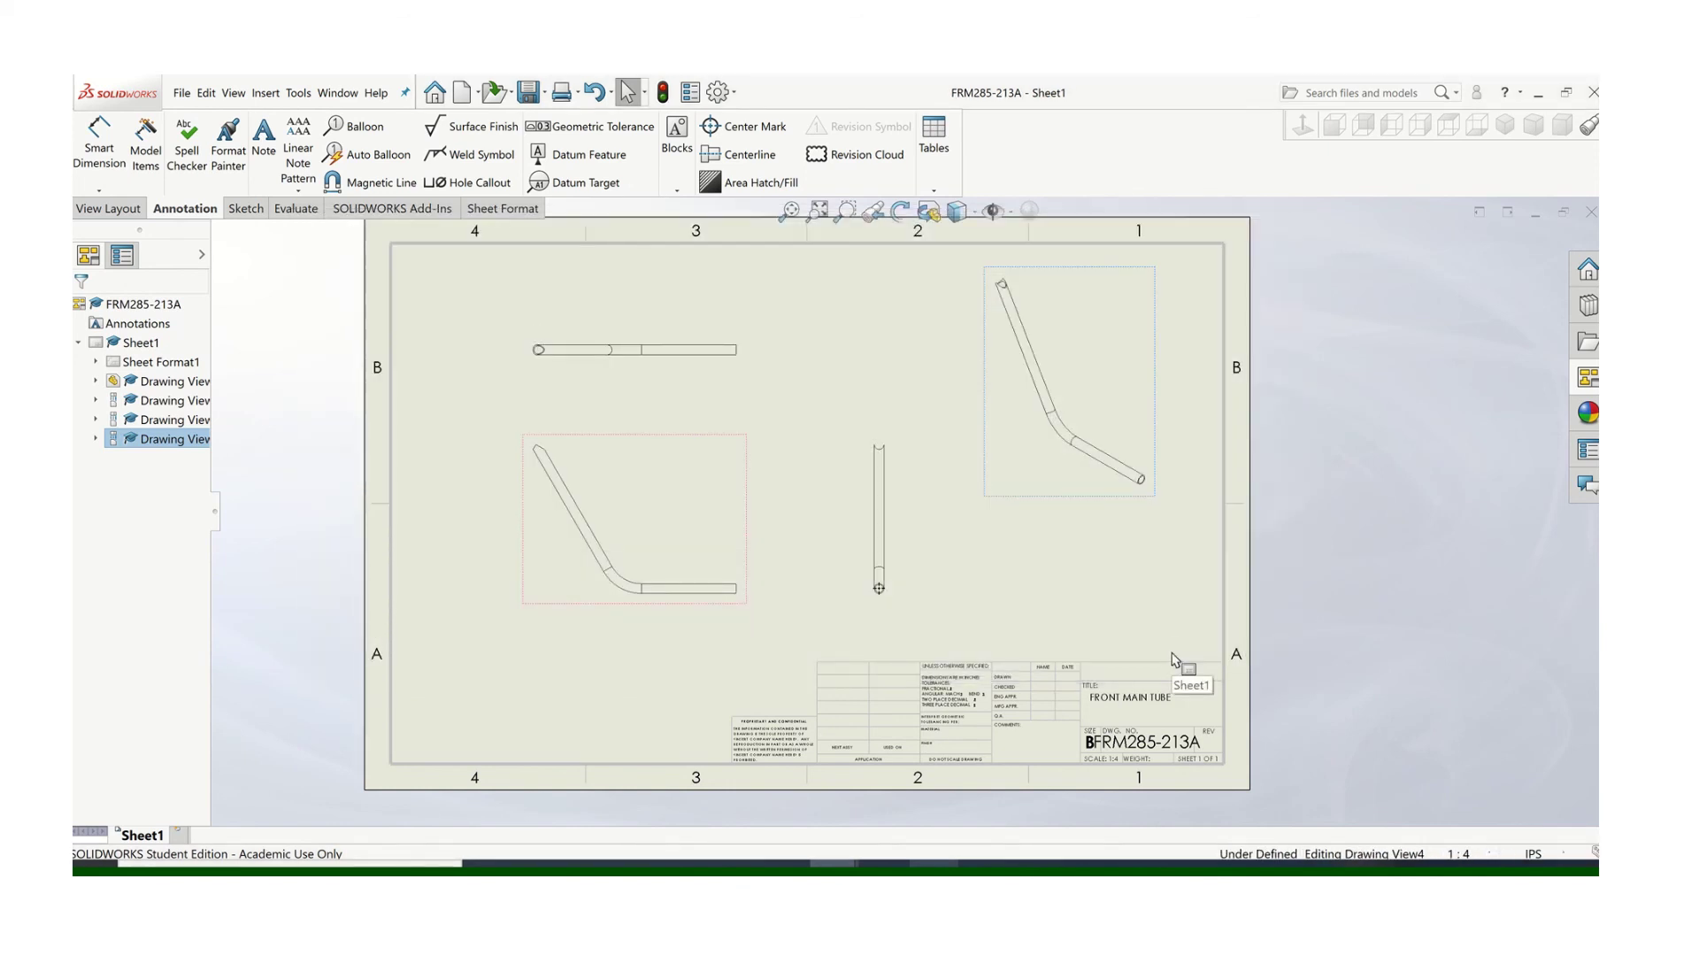
click(834, 863)
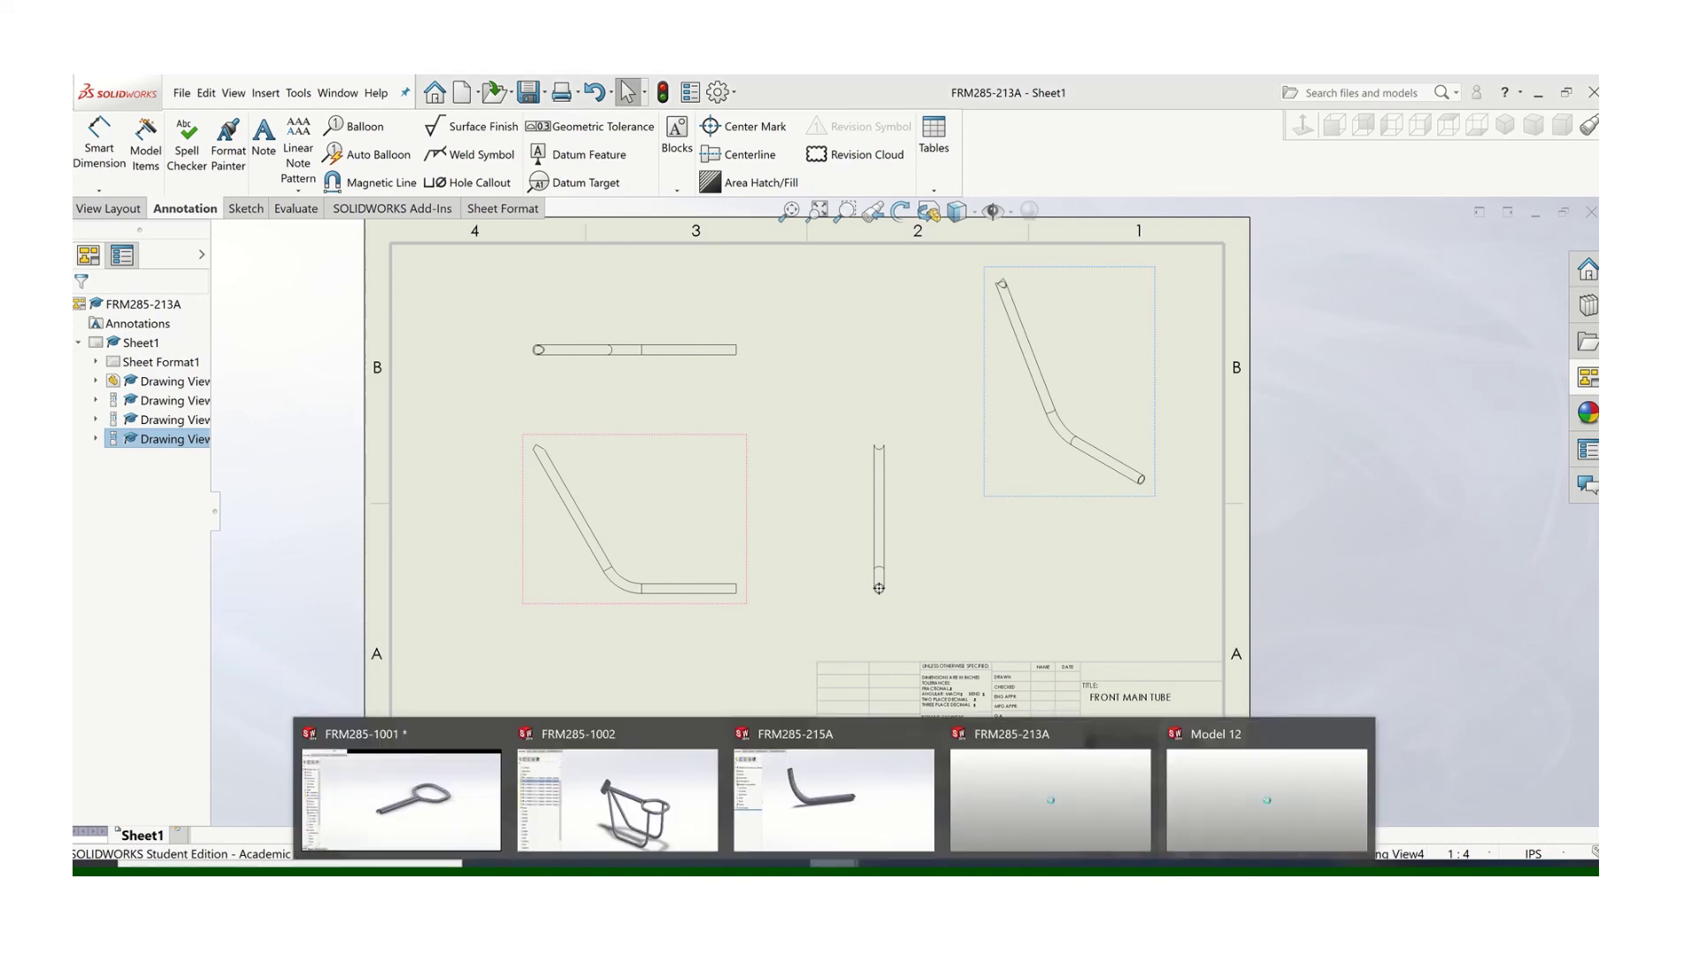
click(996, 806)
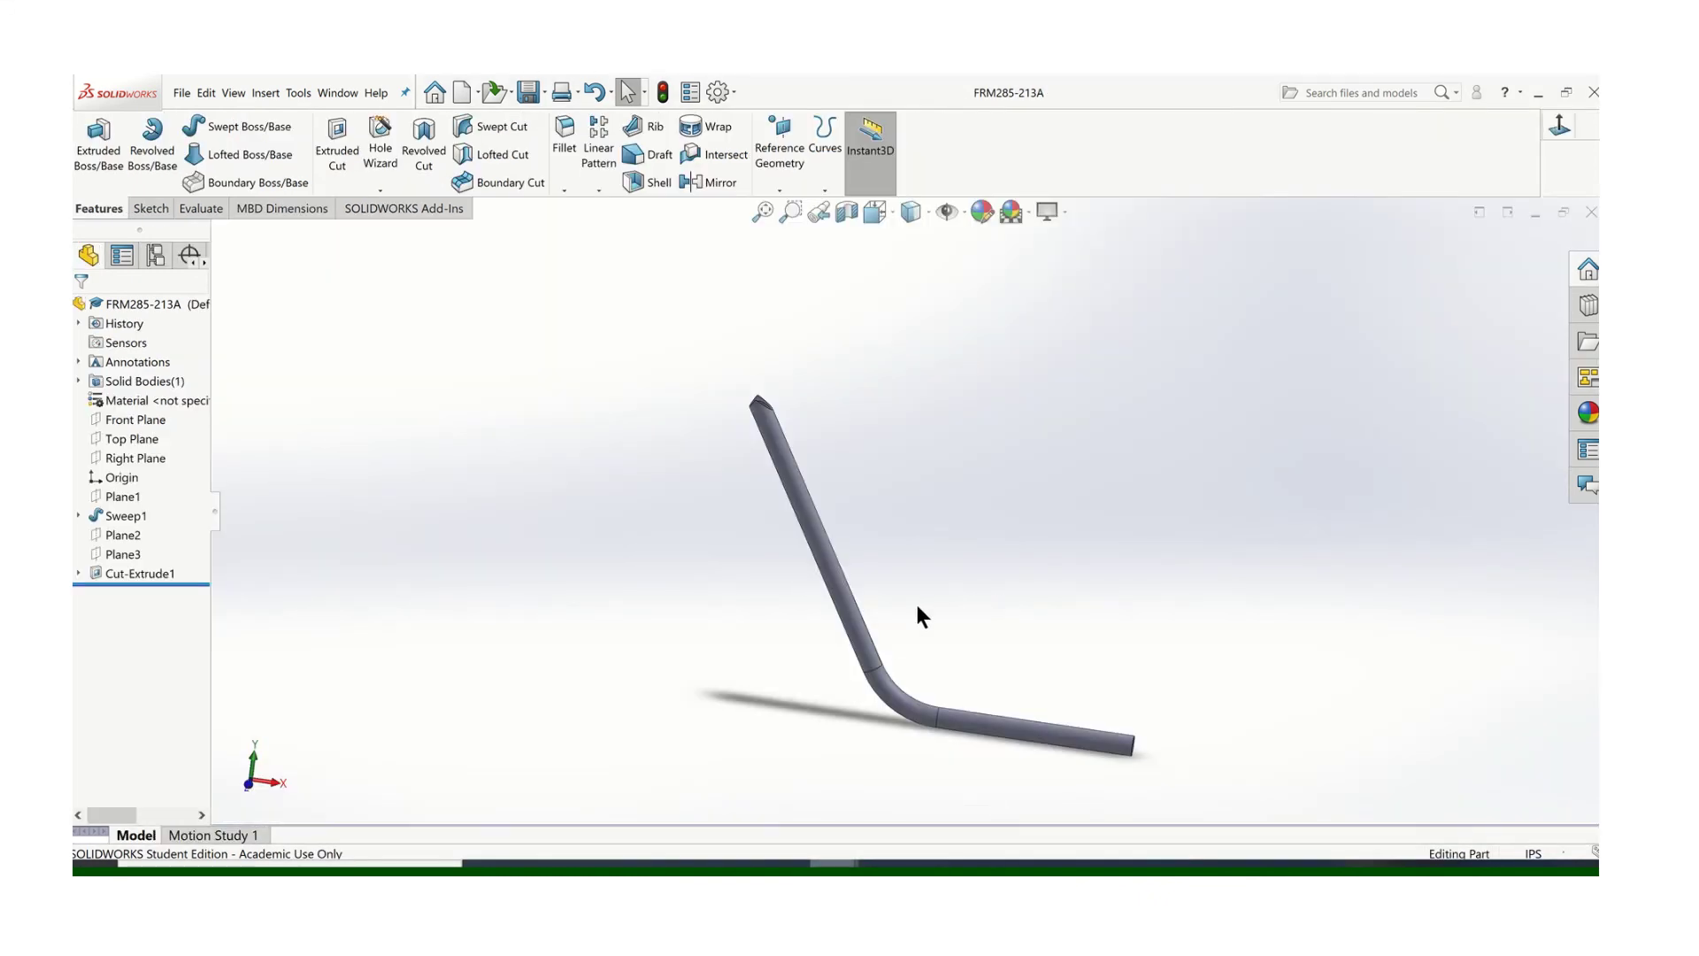
middle_drag(876, 574, 887, 549)
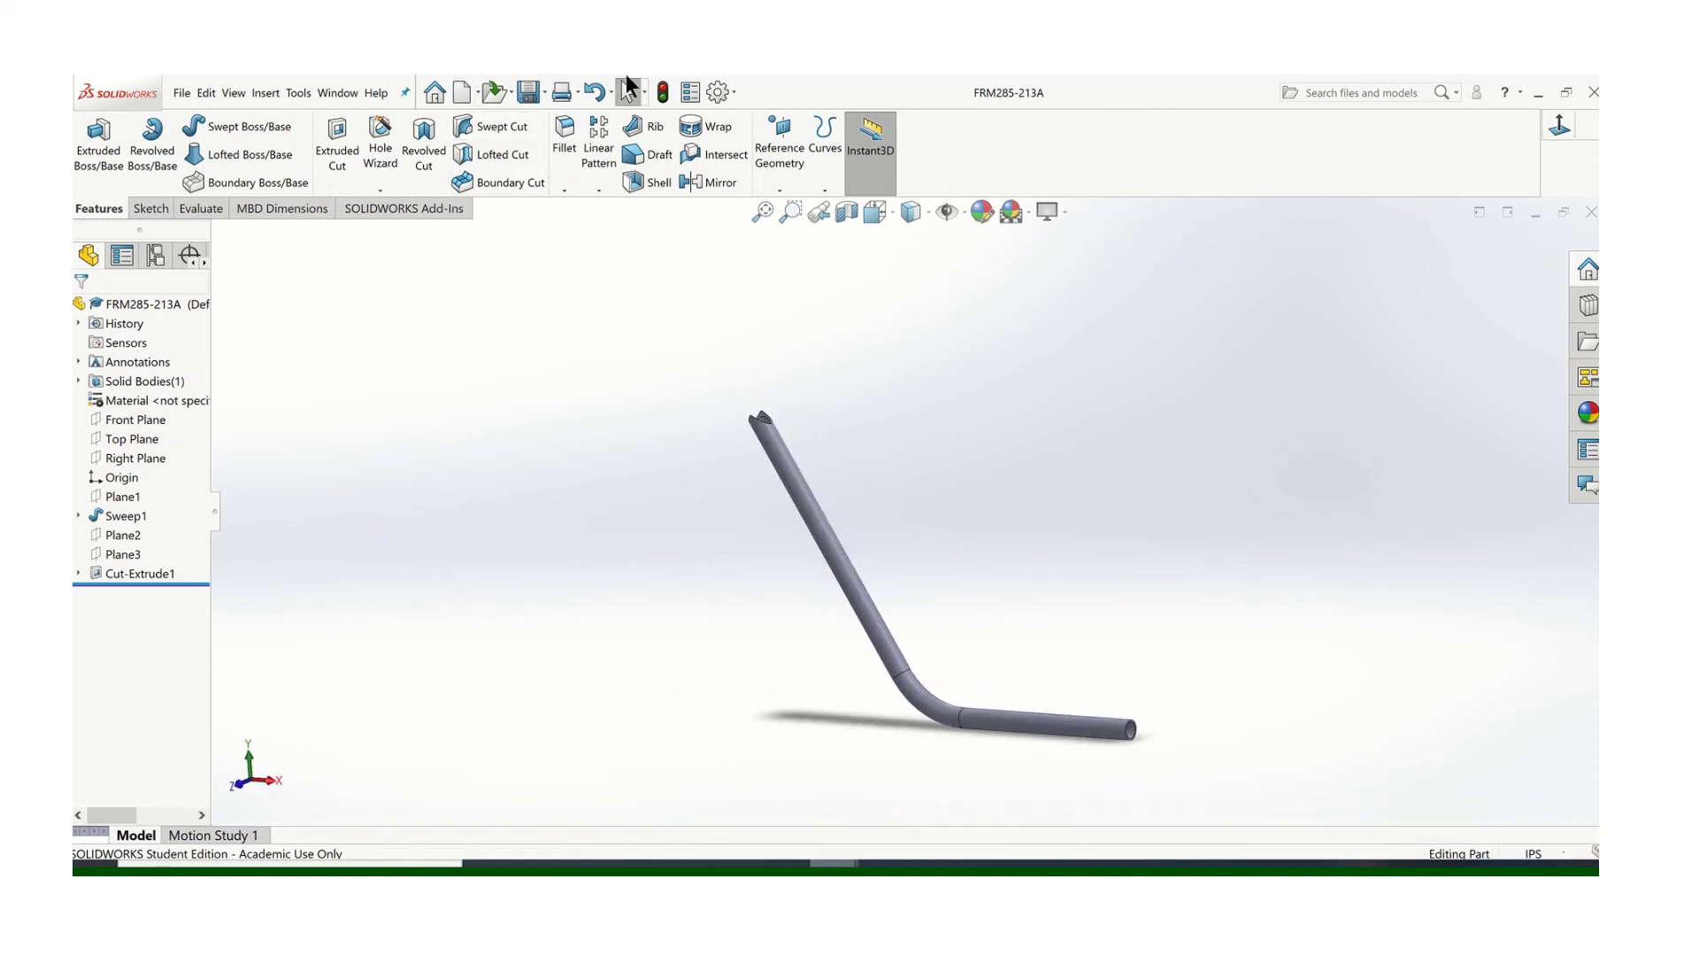